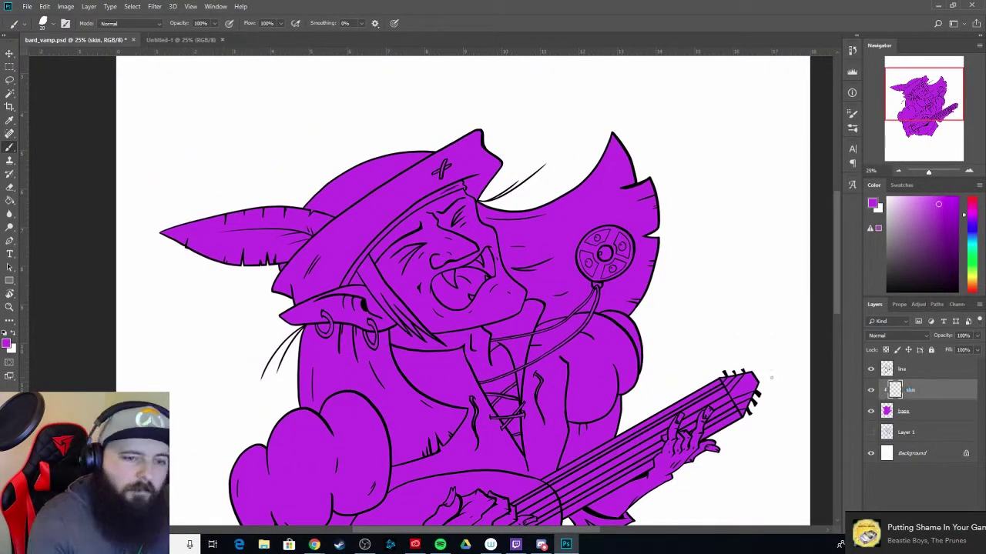
- Brush pale cyan over the bard's face, neck and both hands on the skin layer
{"action": "left_click", "coordinate": [898, 198]}
{"action": "scroll", "coordinate": [472, 308], "scroll_direction": "up", "scroll_amount": 2}
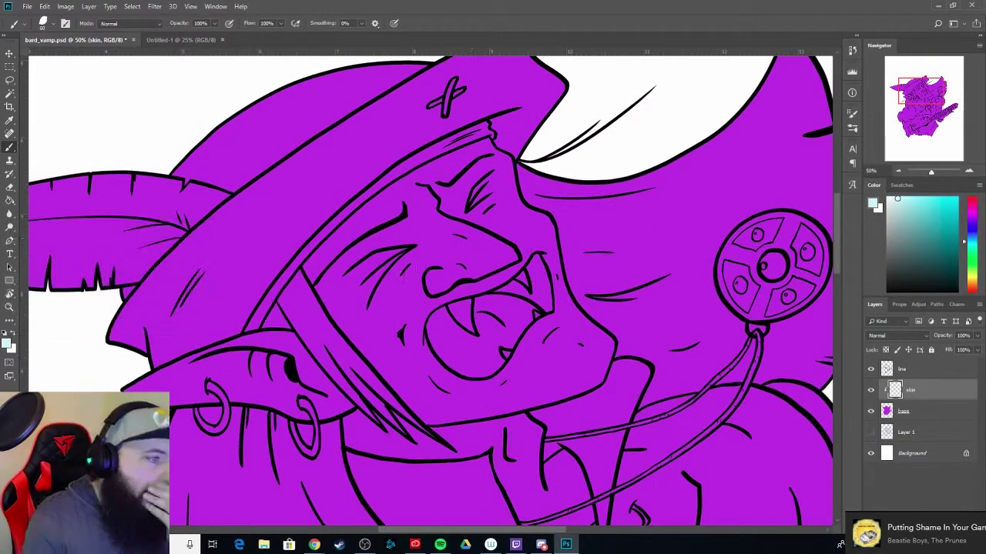
{"action": "left_click_drag", "start_coordinate": [308, 293], "coordinate": [497, 150]}
{"action": "mouse_move", "coordinate": [387, 288]}
{"action": "left_mouse_down"}
{"action": "mouse_move", "coordinate": [478, 308]}
{"action": "mouse_move", "coordinate": [347, 370]}
{"action": "left_mouse_up"}
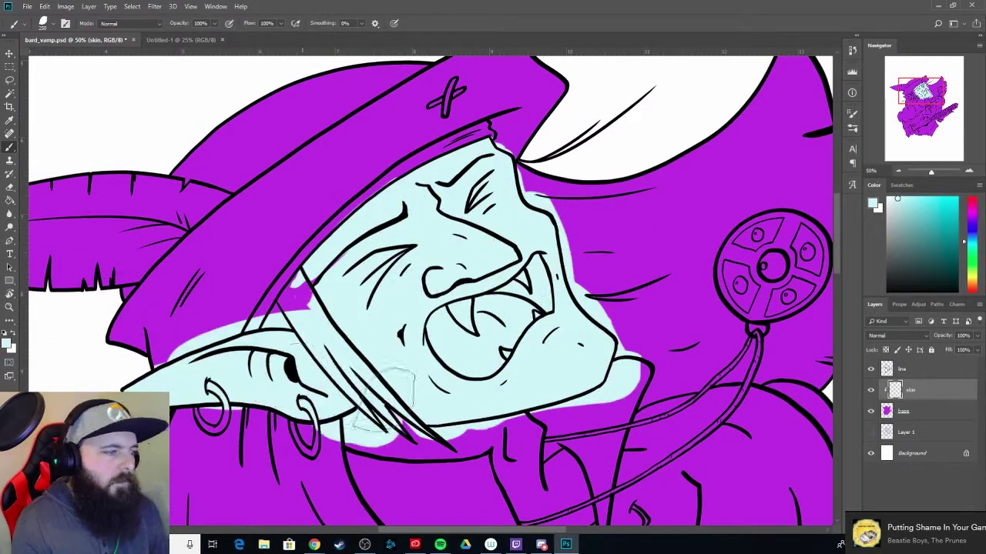
{"action": "scroll", "coordinate": [432, 308], "scroll_direction": "down", "scroll_amount": 5}
{"action": "mouse_move", "coordinate": [570, 277]}
{"action": "left_mouse_down"}
{"action": "mouse_move", "coordinate": [512, 308]}
{"action": "mouse_move", "coordinate": [724, 193]}
{"action": "left_mouse_up"}
{"action": "left_click_drag", "start_coordinate": [292, 370], "coordinate": [585, 177]}
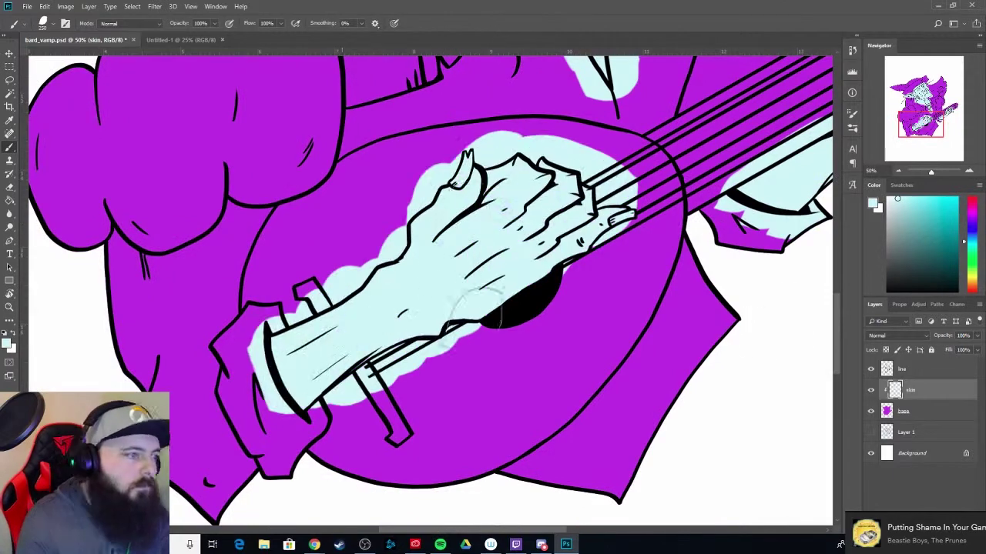
- Magic-wand the hand area on the line art layer, invert the selection and delete stray cyan
{"action": "key", "text": "w"}
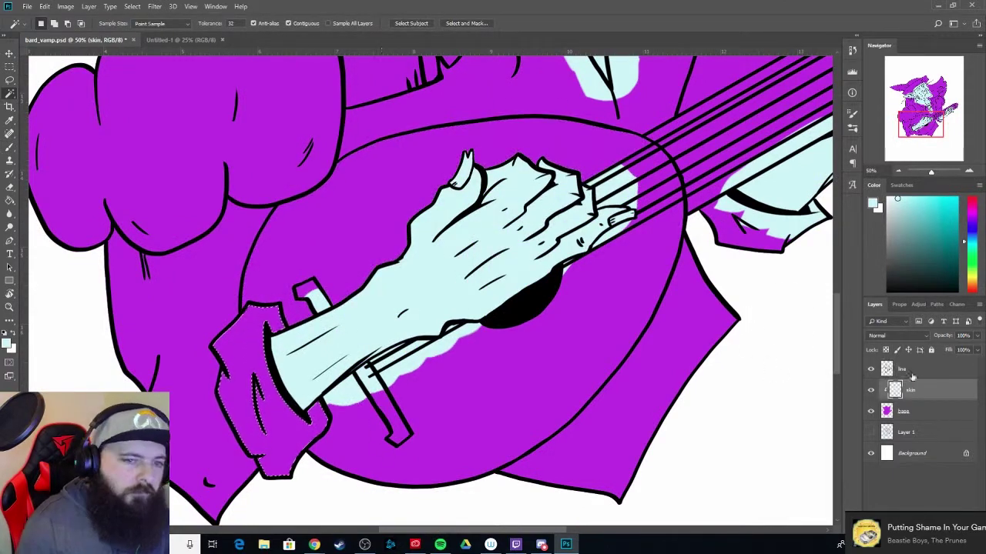
{"action": "left_click", "coordinate": [508, 216]}
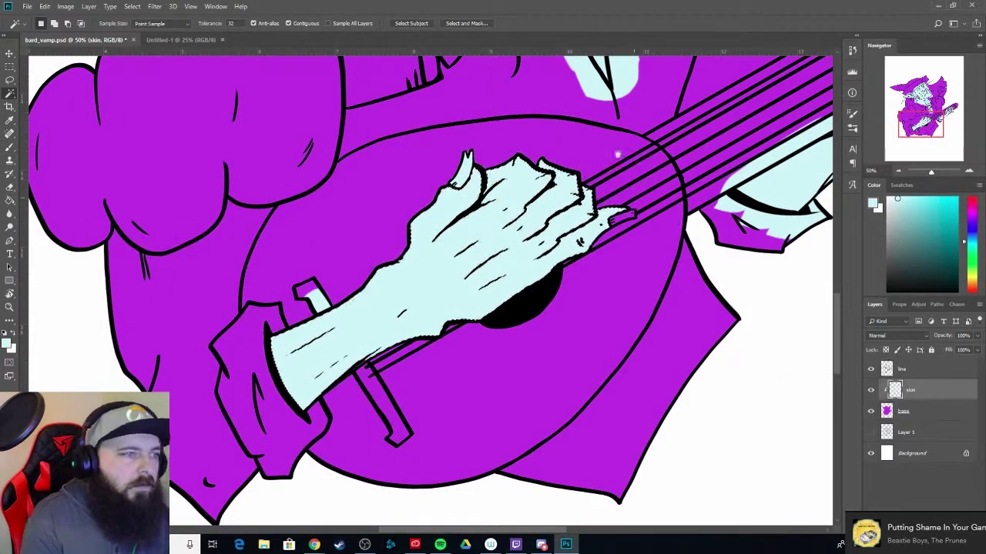
{"action": "scroll", "coordinate": [617, 155], "scroll_direction": "up", "scroll_amount": 5}
{"action": "scroll", "coordinate": [617, 155], "scroll_direction": "right", "scroll_amount": 4}
{"action": "left_click", "coordinate": [897, 368]}
{"action": "key", "text": "alt+bracketleft"}
{"action": "left_click", "coordinate": [131, 6]}
{"action": "left_click", "coordinate": [146, 44]}
{"action": "key", "text": "Delete"}
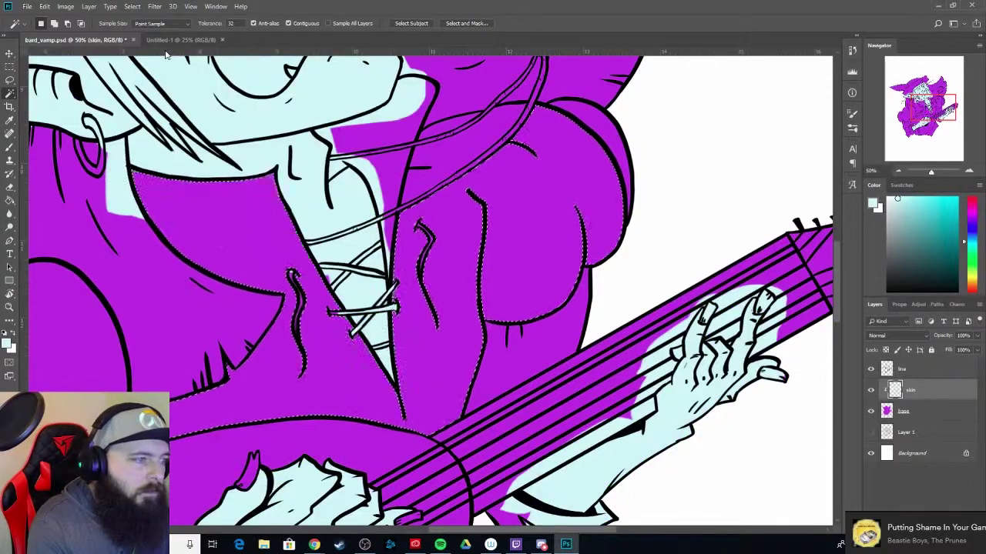
- With the brush, inspect the skin edges up close and touch up the colour near the shoulder
{"action": "key", "text": "b"}
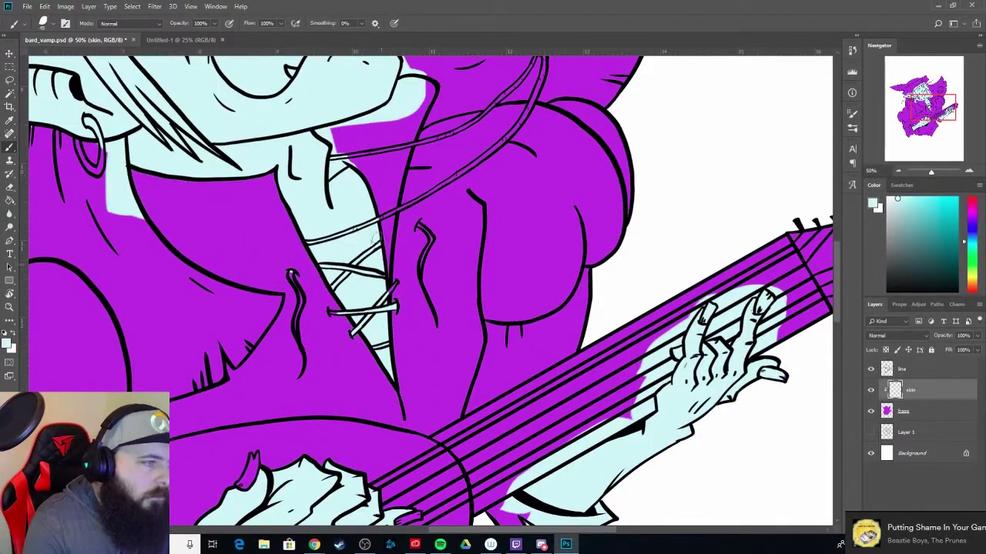
{"action": "scroll", "coordinate": [481, 329], "scroll_direction": "down", "scroll_amount": 5}
{"action": "scroll", "coordinate": [481, 329], "scroll_direction": "right", "scroll_amount": 4}
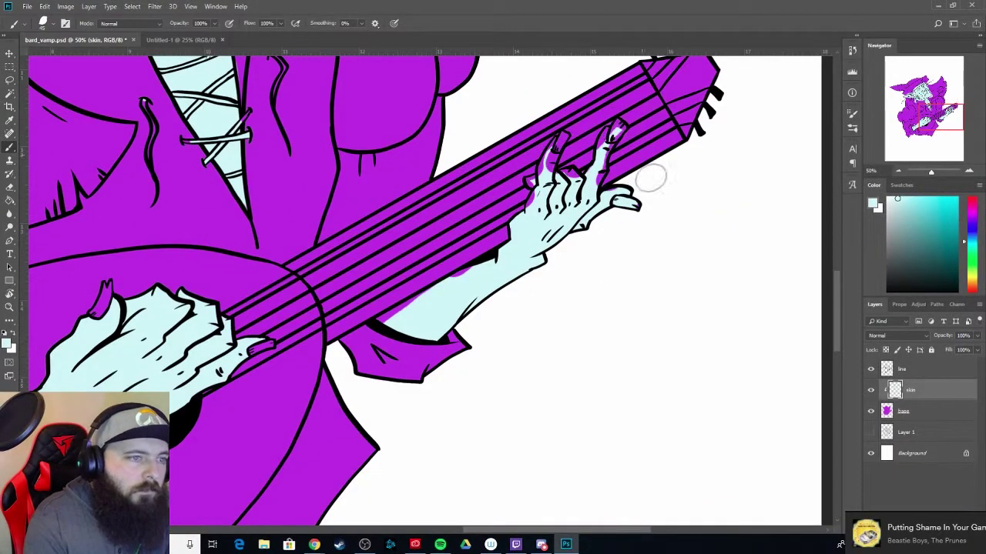
{"action": "scroll", "coordinate": [650, 178], "scroll_direction": "down", "scroll_amount": 3}
{"action": "scroll", "coordinate": [650, 178], "scroll_direction": "left", "scroll_amount": 5}
{"action": "scroll", "coordinate": [497, 355], "scroll_direction": "up", "scroll_amount": 2}
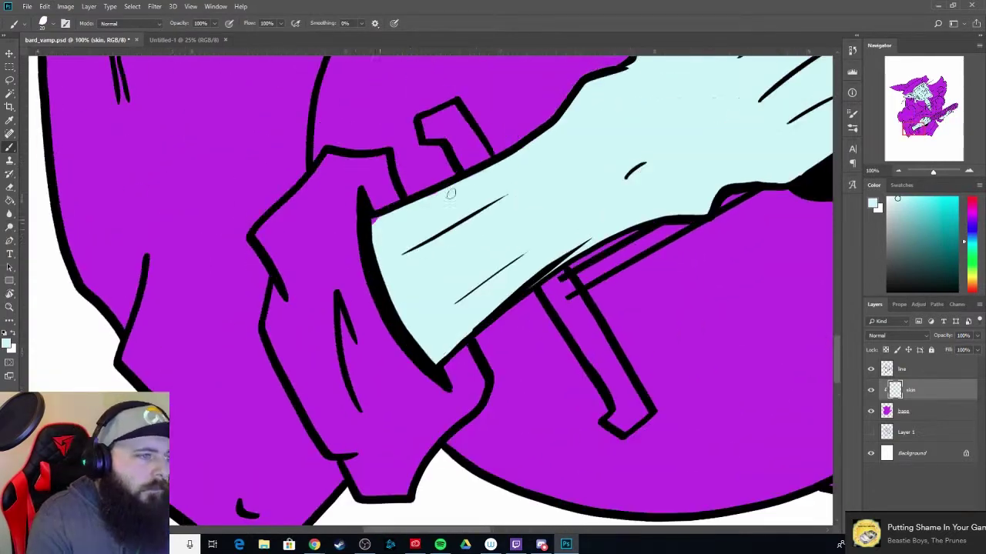
{"action": "scroll", "coordinate": [515, 55], "scroll_direction": "up", "scroll_amount": 3}
{"action": "scroll", "coordinate": [514, 55], "scroll_direction": "right", "scroll_amount": 2}
{"action": "scroll", "coordinate": [450, 156], "scroll_direction": "right", "scroll_amount": 4}
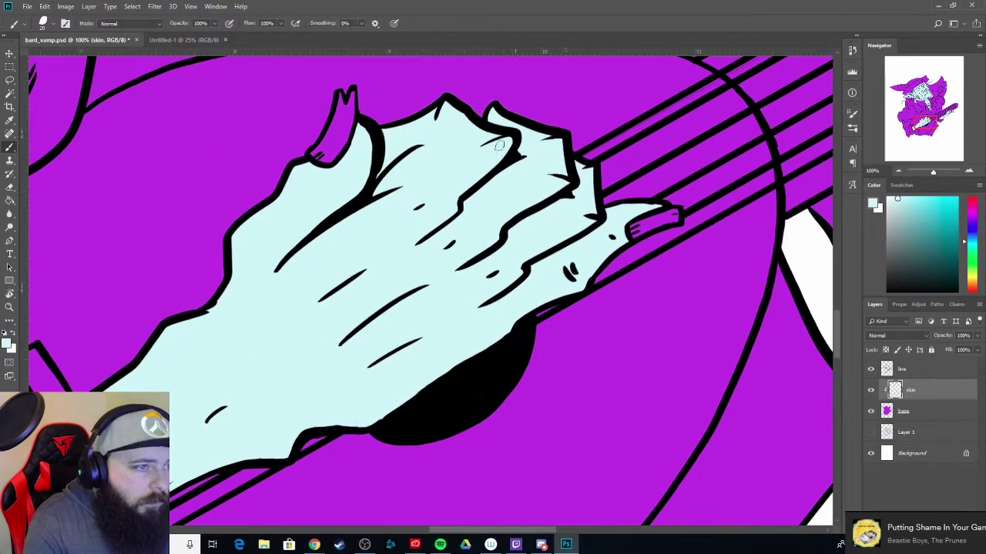
{"action": "scroll", "coordinate": [368, 306], "scroll_direction": "down", "scroll_amount": 3}
{"action": "scroll", "coordinate": [273, 341], "scroll_direction": "down", "scroll_amount": 3}
{"action": "scroll", "coordinate": [273, 341], "scroll_direction": "down", "scroll_amount": 2}
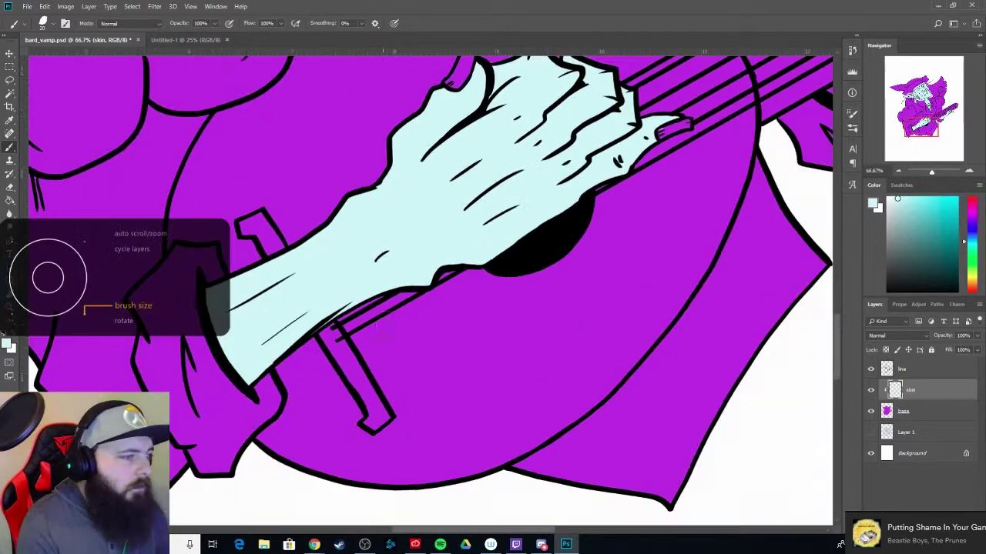
{"action": "scroll", "coordinate": [447, 428], "scroll_direction": "up", "scroll_amount": 8}
{"action": "scroll", "coordinate": [454, 435], "scroll_direction": "right", "scroll_amount": 2}
{"action": "scroll", "coordinate": [501, 209], "scroll_direction": "right", "scroll_amount": 2}
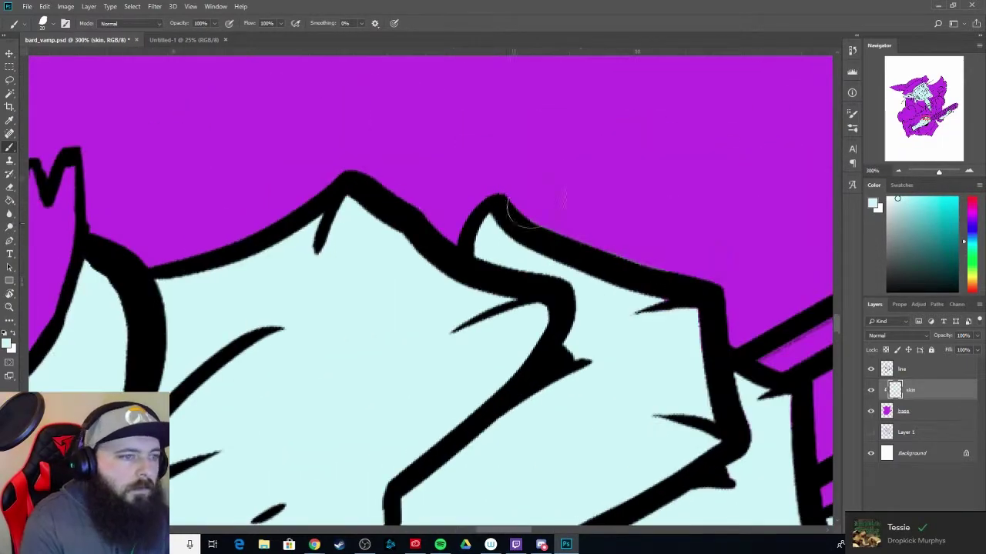
{"action": "scroll", "coordinate": [495, 253], "scroll_direction": "right", "scroll_amount": 2}
{"action": "scroll", "coordinate": [587, 235], "scroll_direction": "down", "scroll_amount": 2}
{"action": "scroll", "coordinate": [587, 236], "scroll_direction": "up", "scroll_amount": 3}
{"action": "scroll", "coordinate": [587, 235], "scroll_direction": "down", "scroll_amount": 2}
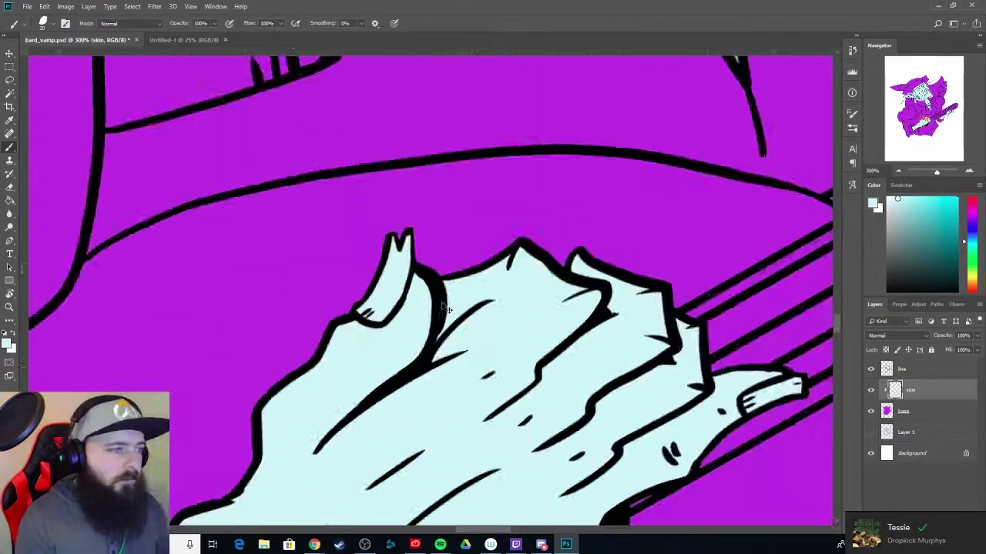
{"action": "scroll", "coordinate": [586, 236], "scroll_direction": "down", "scroll_amount": 4}
{"action": "scroll", "coordinate": [499, 284], "scroll_direction": "up", "scroll_amount": 3}
{"action": "scroll", "coordinate": [528, 315], "scroll_direction": "down", "scroll_amount": 1}
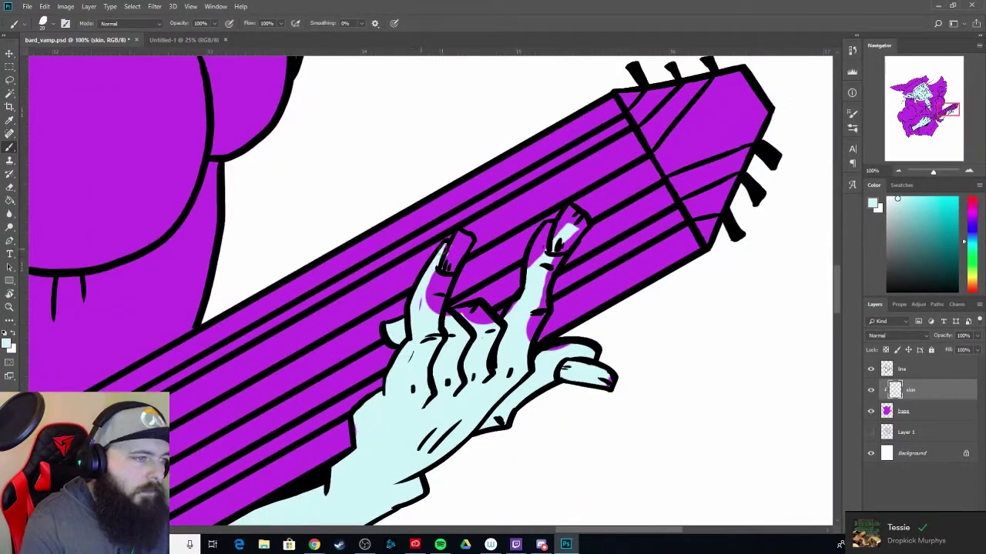
{"action": "scroll", "coordinate": [415, 289], "scroll_direction": "down", "scroll_amount": 1}
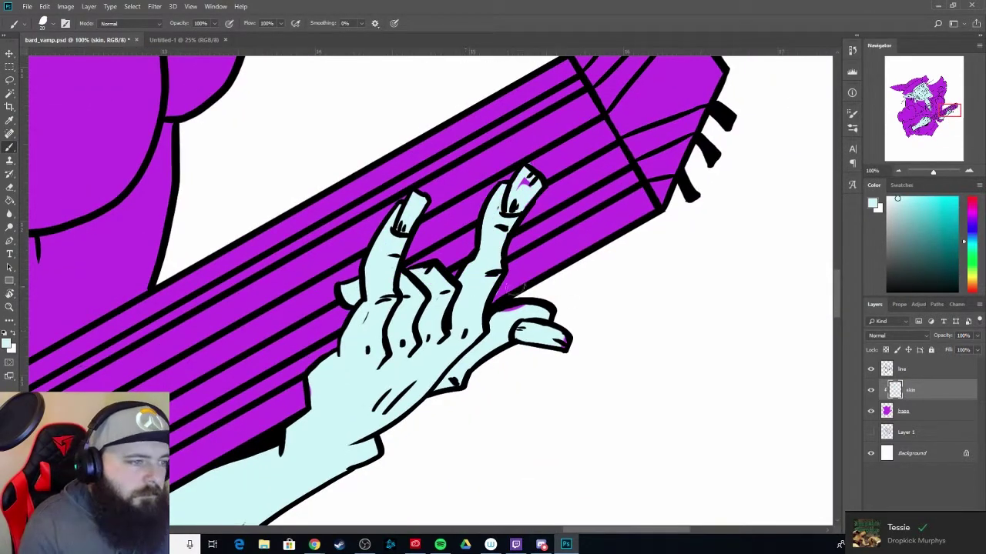
{"action": "scroll", "coordinate": [497, 317], "scroll_direction": "up", "scroll_amount": 2}
{"action": "scroll", "coordinate": [497, 317], "scroll_direction": "left", "scroll_amount": 2}
{"action": "scroll", "coordinate": [462, 292], "scroll_direction": "up", "scroll_amount": 3}
{"action": "scroll", "coordinate": [462, 292], "scroll_direction": "left", "scroll_amount": 2}
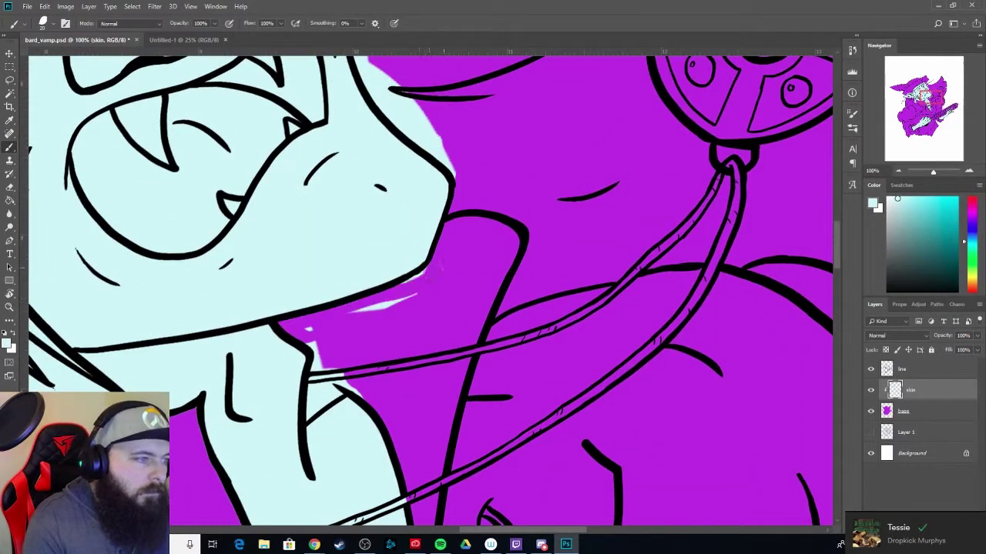
{"action": "scroll", "coordinate": [440, 193], "scroll_direction": "down", "scroll_amount": 3}
{"action": "scroll", "coordinate": [545, 414], "scroll_direction": "left", "scroll_amount": 3}
{"action": "scroll", "coordinate": [583, 403], "scroll_direction": "down", "scroll_amount": 3}
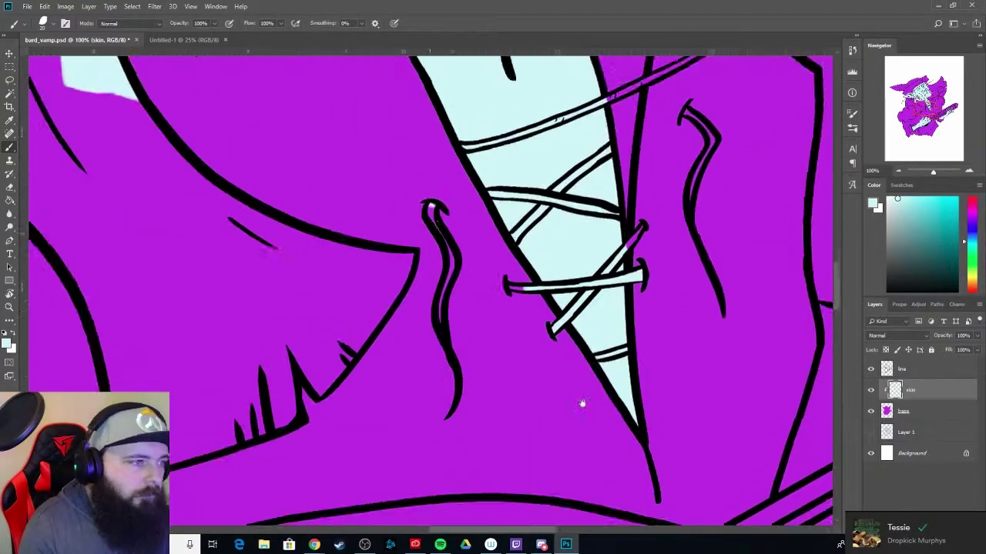
{"action": "left_click_drag", "start_coordinate": [292, 254], "coordinate": [319, 341]}
- Paint the hair strands crossing the face and ear purple, then zoom out
{"action": "scroll", "coordinate": [285, 185], "scroll_direction": "up", "scroll_amount": 2}
{"action": "scroll", "coordinate": [285, 185], "scroll_direction": "left", "scroll_amount": 3}
{"action": "left_click_drag", "start_coordinate": [431, 116], "coordinate": [470, 96]}
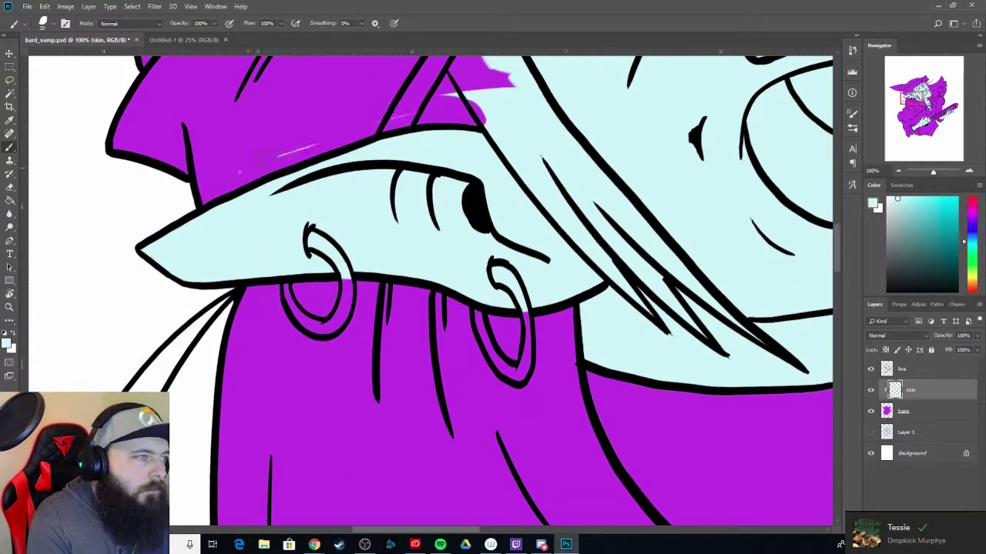
{"action": "scroll", "coordinate": [462, 192], "scroll_direction": "up", "scroll_amount": 2}
{"action": "scroll", "coordinate": [362, 217], "scroll_direction": "down", "scroll_amount": 1}
{"action": "scroll", "coordinate": [362, 218], "scroll_direction": "right", "scroll_amount": 2}
{"action": "left_click_drag", "start_coordinate": [362, 217], "coordinate": [609, 408]}
{"action": "left_click_drag", "start_coordinate": [385, 200], "coordinate": [427, 325]}
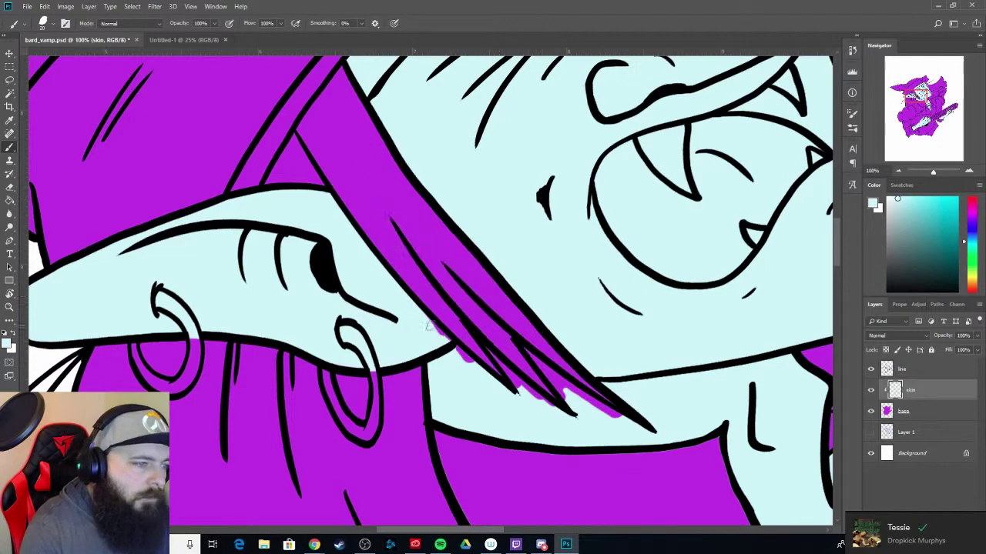
{"action": "scroll", "coordinate": [561, 418], "scroll_direction": "down", "scroll_amount": 2}
{"action": "scroll", "coordinate": [561, 418], "scroll_direction": "right", "scroll_amount": 3}
{"action": "scroll", "coordinate": [561, 418], "scroll_direction": "up", "scroll_amount": 3}
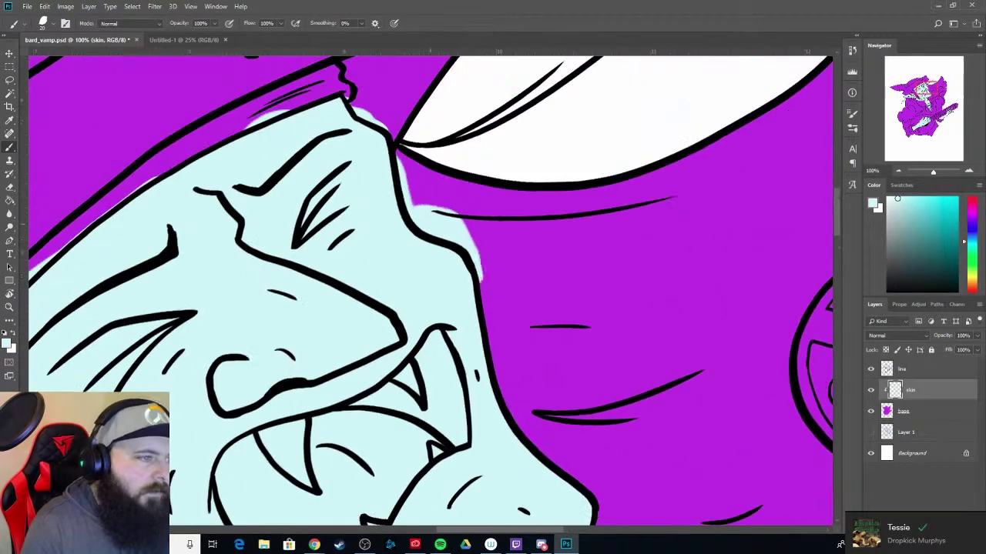
{"action": "scroll", "coordinate": [419, 225], "scroll_direction": "left", "scroll_amount": 3}
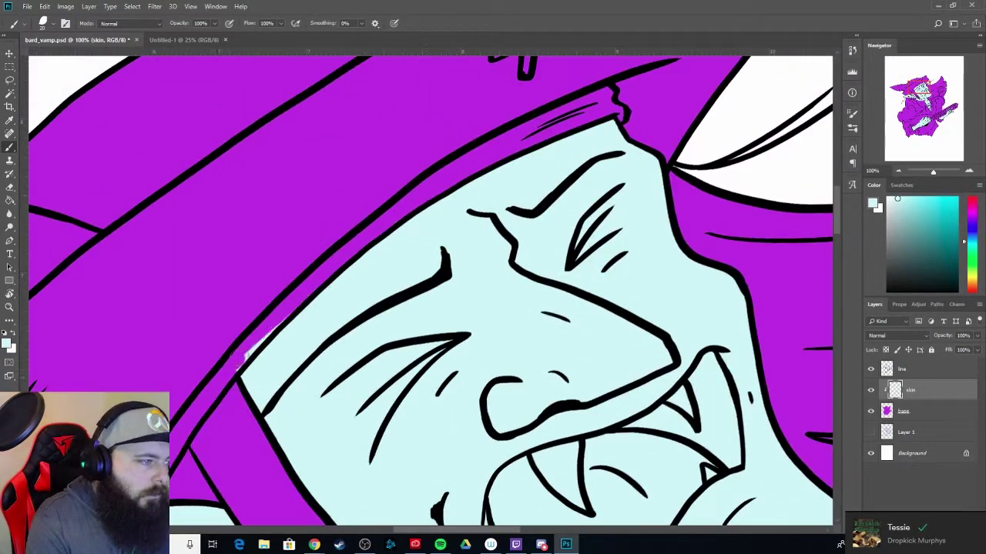
{"action": "key", "text": "ctrl+minus"}
{"action": "key", "text": "ctrl+minus"}
{"action": "key", "text": "ctrl+minus"}
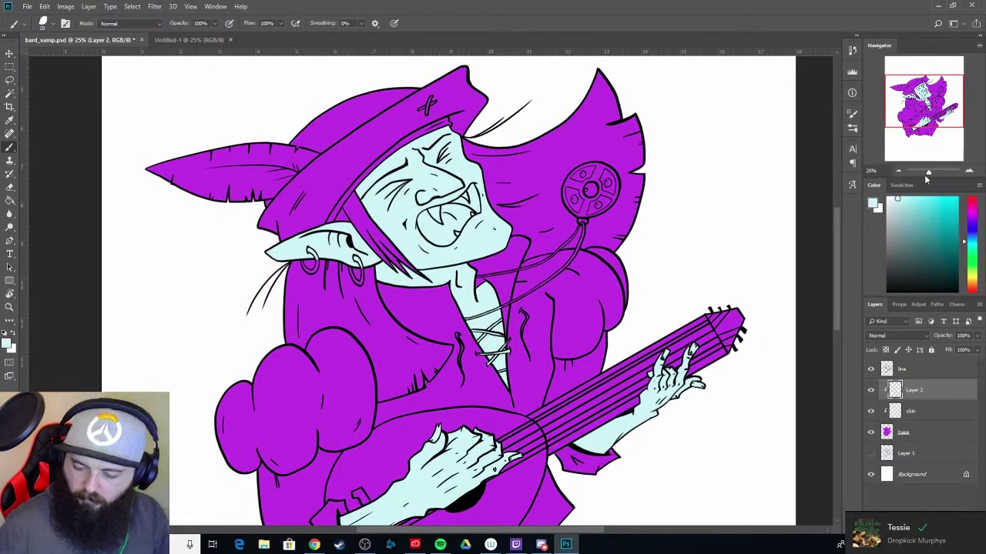
- Magic-wand the hair region on the line art layer and expand the selection slightly
{"action": "left_click", "coordinate": [902, 370]}
{"action": "key", "text": "w"}
{"action": "left_click", "coordinate": [340, 232], "text": "shift"}
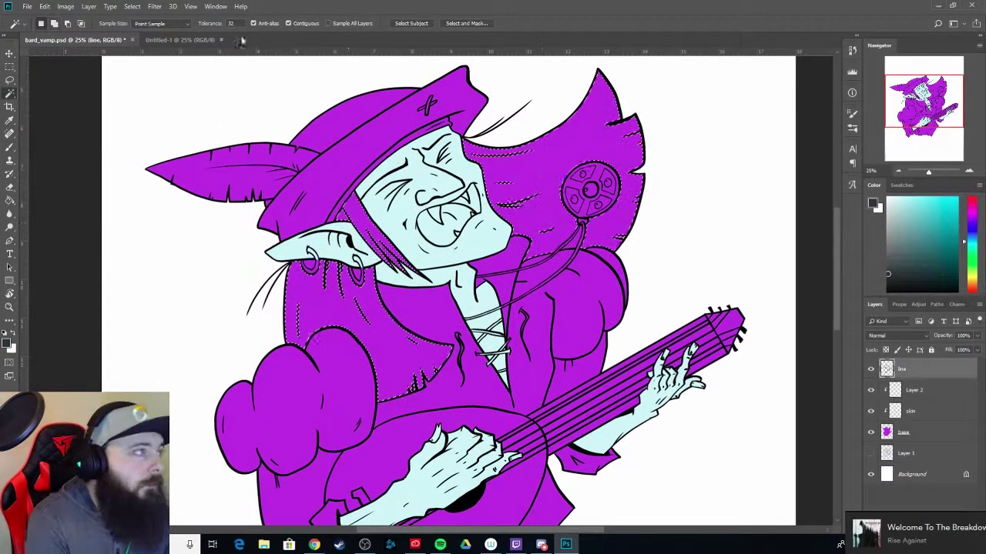
{"action": "left_click", "coordinate": [132, 6]}
{"action": "left_click", "coordinate": [246, 172]}
{"action": "key", "text": "Return"}
- Rename the new layer 'hair' and brush the selected hair tan
{"action": "key", "text": "b"}
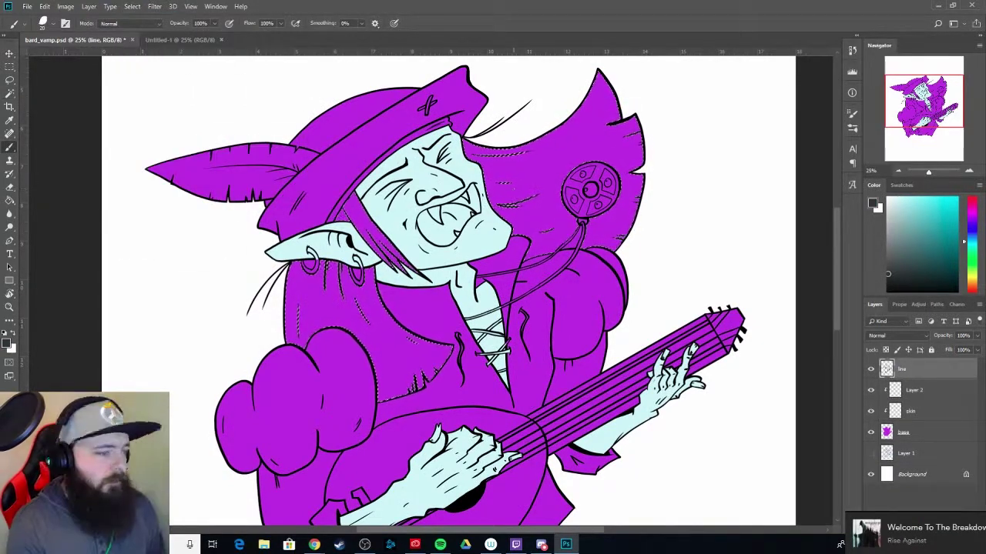
{"action": "double_click", "coordinate": [913, 390]}
{"action": "type", "text": "hair"}
{"action": "key", "text": "Return"}
{"action": "mouse_move", "coordinate": [347, 339]}
{"action": "left_mouse_down"}
{"action": "mouse_move", "coordinate": [610, 142]}
{"action": "mouse_move", "coordinate": [555, 231]}
{"action": "left_mouse_up"}
{"action": "left_click", "coordinate": [918, 215]}
{"action": "mouse_move", "coordinate": [370, 262]}
{"action": "left_mouse_down"}
{"action": "mouse_move", "coordinate": [431, 377]}
{"action": "mouse_move", "coordinate": [355, 231]}
{"action": "left_mouse_up"}
{"action": "mouse_move", "coordinate": [492, 201]}
{"action": "left_mouse_down"}
{"action": "mouse_move", "coordinate": [608, 115]}
{"action": "mouse_move", "coordinate": [612, 214]}
{"action": "left_mouse_up"}
- Switch between skin and hair layers while panning over the face, pendant and shoulder
{"action": "scroll", "coordinate": [391, 251], "scroll_direction": "up", "scroll_amount": 6}
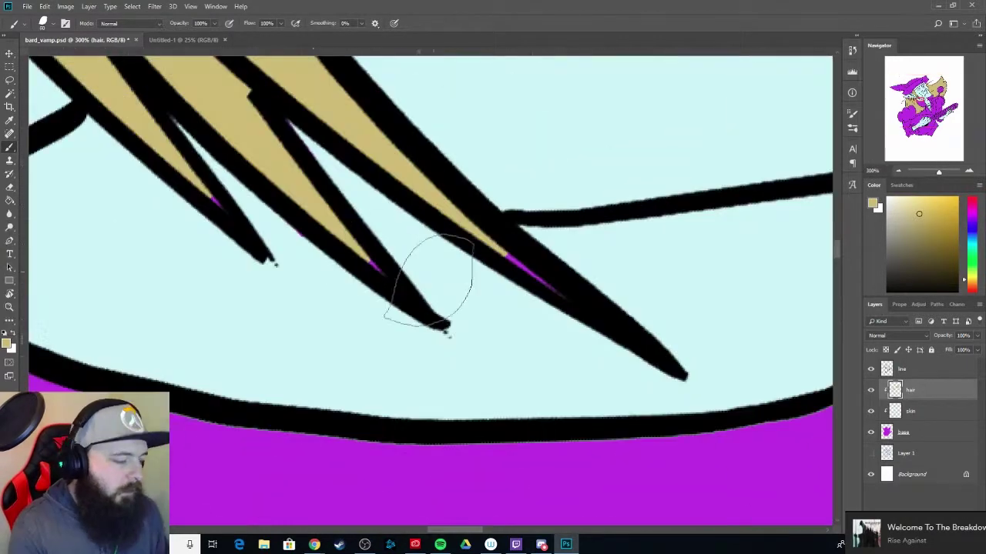
{"action": "left_click", "coordinate": [297, 242], "text": "alt"}
{"action": "mouse_move", "coordinate": [445, 333]}
{"action": "left_mouse_down"}
{"action": "mouse_move", "coordinate": [523, 387]}
{"action": "mouse_move", "coordinate": [749, 337]}
{"action": "left_mouse_up"}
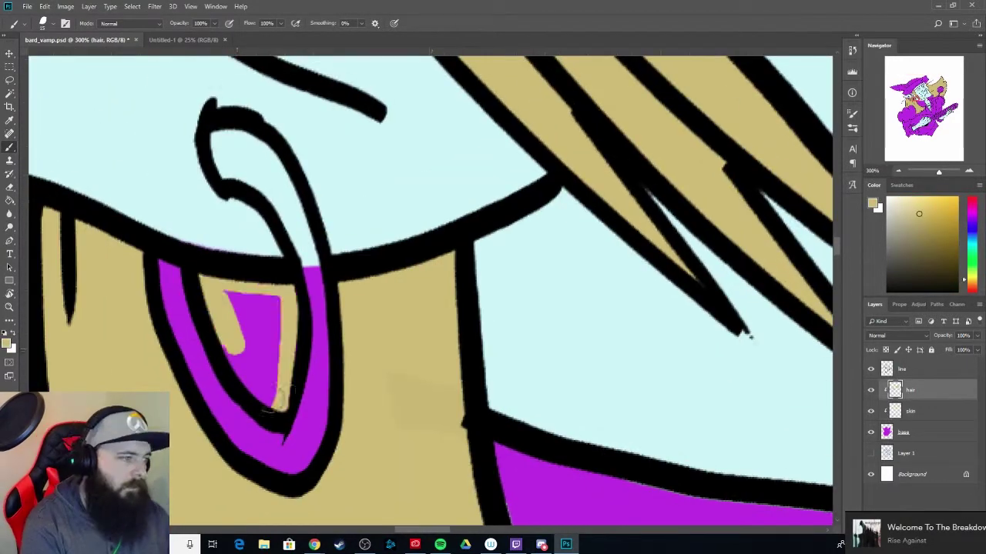
{"action": "left_click", "coordinate": [161, 222], "text": "alt"}
{"action": "scroll", "coordinate": [231, 216], "scroll_direction": "down", "scroll_amount": 3}
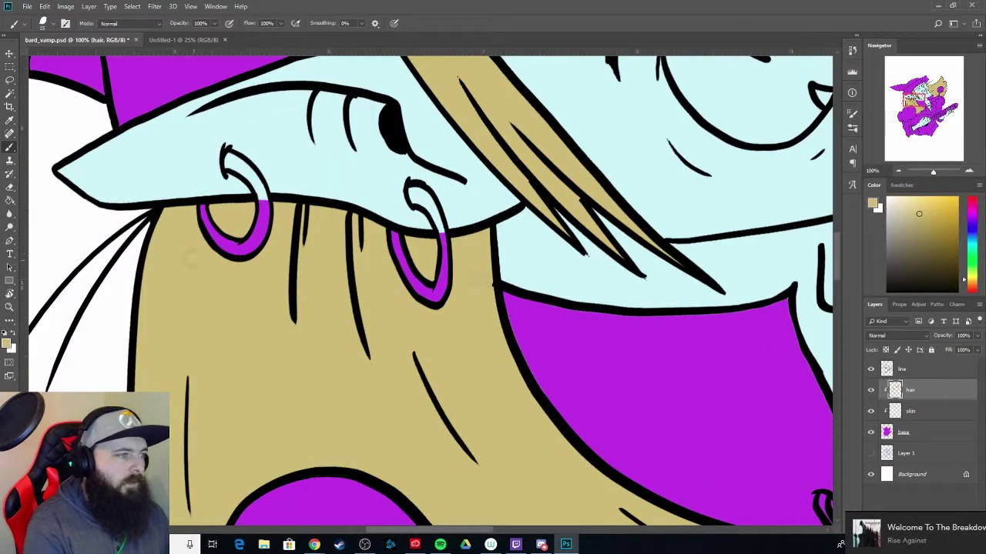
{"action": "left_click_drag", "start_coordinate": [518, 374], "coordinate": [497, 271]}
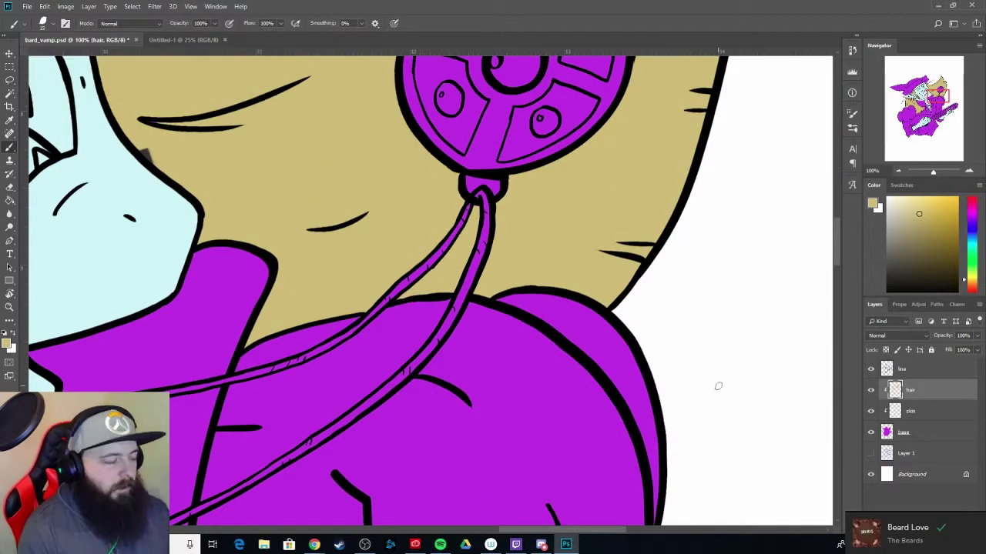
{"action": "scroll", "coordinate": [416, 252], "scroll_direction": "down", "scroll_amount": 2}
{"action": "mouse_move", "coordinate": [301, 261]}
{"action": "left_mouse_down"}
{"action": "mouse_move", "coordinate": [527, 339]}
{"action": "mouse_move", "coordinate": [536, 265]}
{"action": "left_mouse_up"}
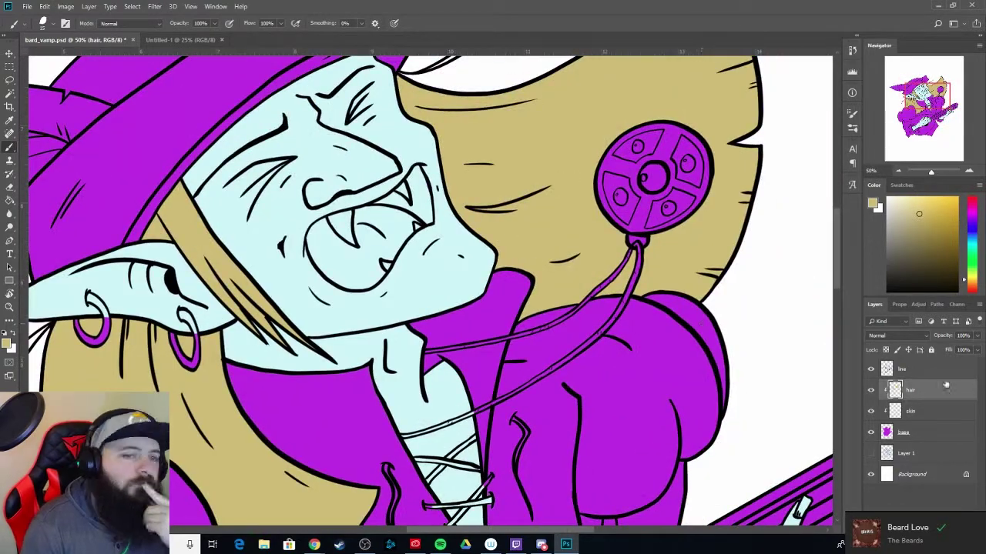
{"action": "type", "text": "mouth"}
- Create a clipped 'mouth' layer and magic-wand the mouth, expanded by 2 pixels
{"action": "key", "text": "Return"}
{"action": "key", "text": "ctrl+alt+g"}
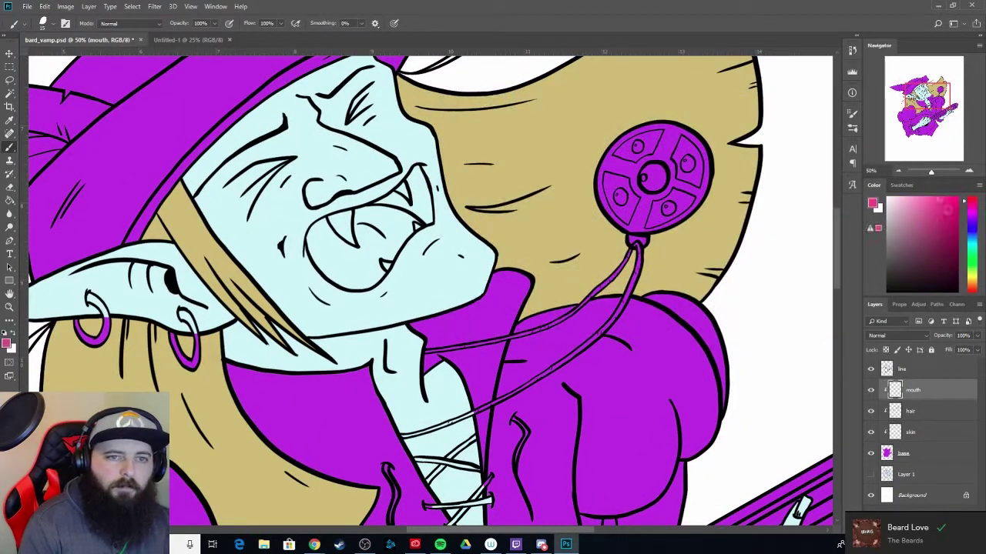
{"action": "key", "text": "w"}
{"action": "left_click", "coordinate": [362, 231]}
{"action": "left_click", "coordinate": [132, 7]}
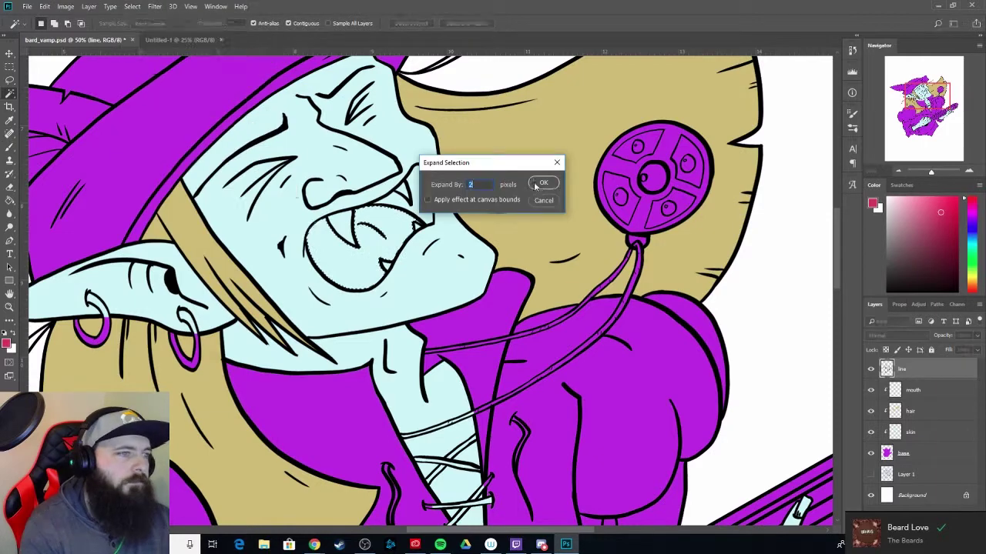
{"action": "key", "text": "Return"}
- Brush the mouth selection pink and paint the gap inside the mouth dark red
{"action": "key", "text": "b"}
{"action": "left_click_drag", "start_coordinate": [308, 231], "coordinate": [420, 231]}
{"action": "scroll", "coordinate": [380, 247], "scroll_direction": "up", "scroll_amount": 3}
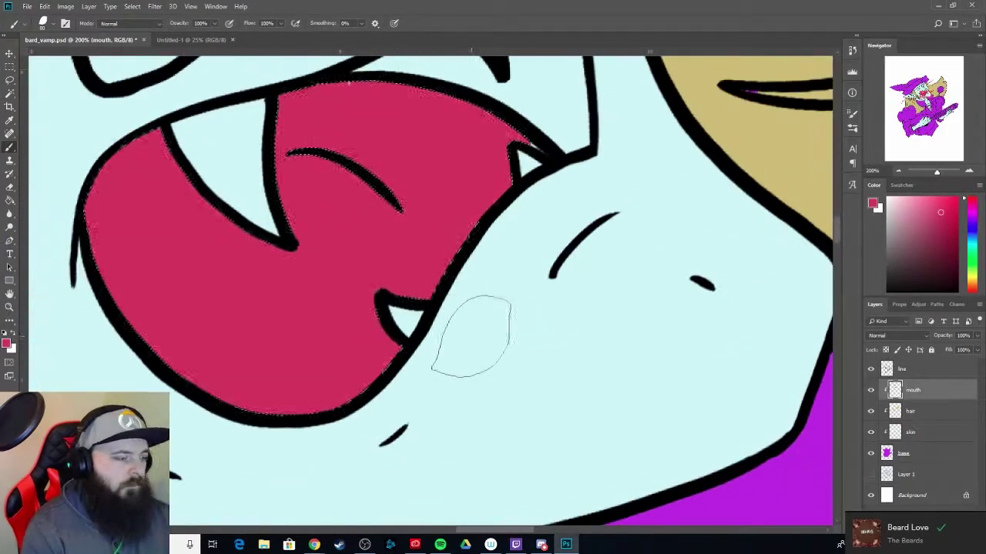
{"action": "scroll", "coordinate": [375, 175], "scroll_direction": "up", "scroll_amount": 3}
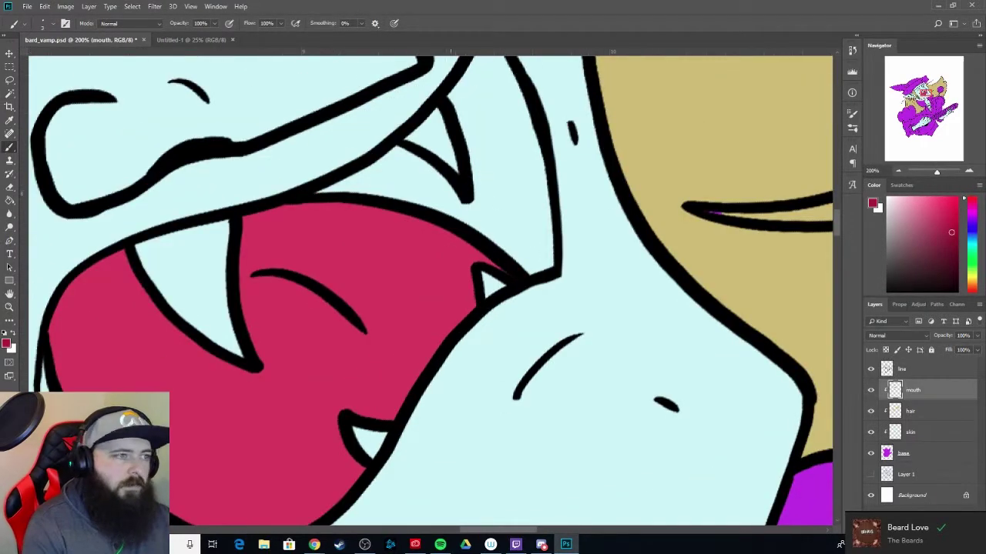
{"action": "scroll", "coordinate": [409, 214], "scroll_direction": "up", "scroll_amount": 2}
{"action": "mouse_move", "coordinate": [389, 181]}
{"action": "left_mouse_down"}
{"action": "mouse_move", "coordinate": [427, 178]}
{"action": "mouse_move", "coordinate": [454, 238]}
{"action": "left_mouse_up"}
{"action": "scroll", "coordinate": [454, 238], "scroll_direction": "down", "scroll_amount": 3}
- On a new layer, paint the hat band orange and the hat's cross dark brown
{"action": "key", "text": "ctrl+shift+alt+n"}
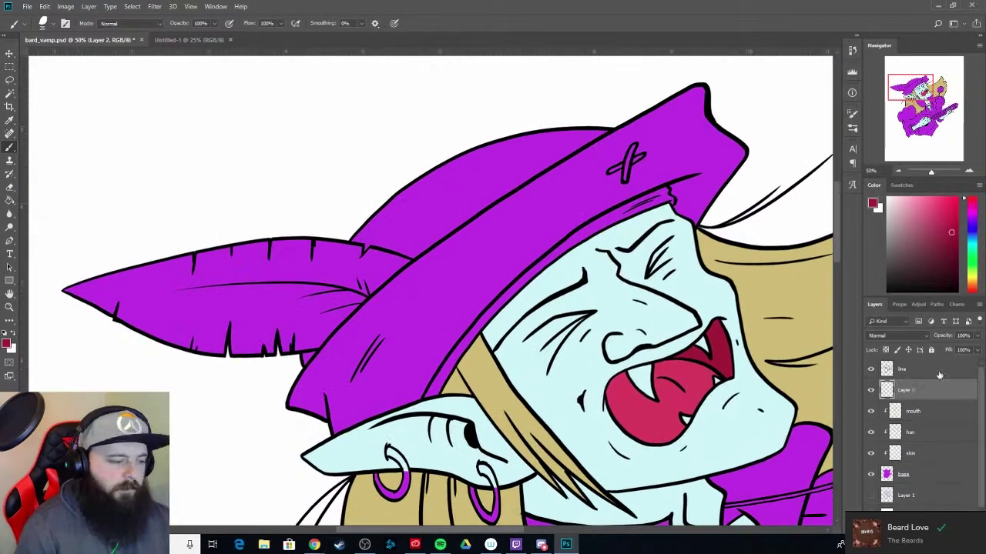
{"action": "left_click_drag", "start_coordinate": [971, 278], "coordinate": [973, 290]}
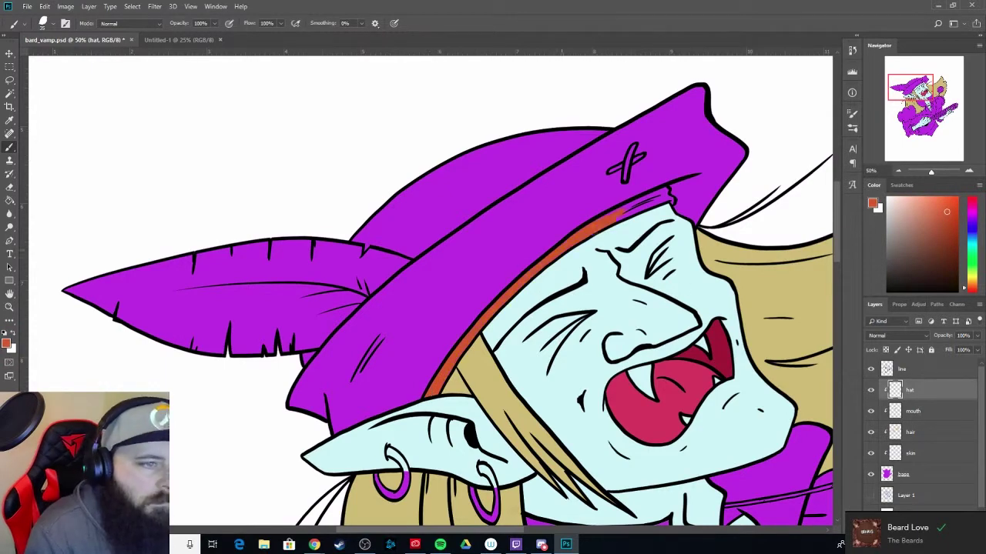
{"action": "scroll", "coordinate": [650, 202], "scroll_direction": "up", "scroll_amount": 3}
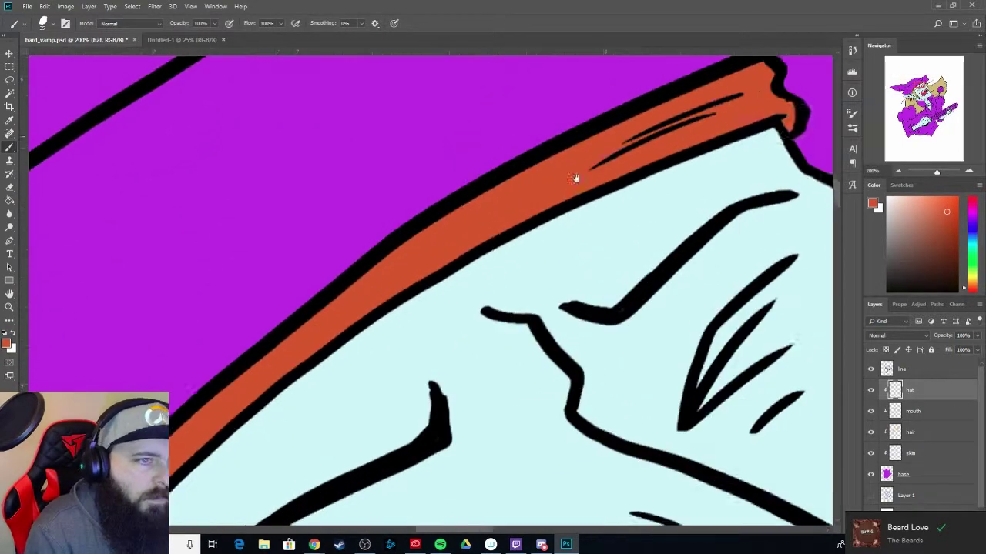
{"action": "scroll", "coordinate": [630, 220], "scroll_direction": "up", "scroll_amount": 5}
{"action": "left_click_drag", "start_coordinate": [466, 304], "coordinate": [502, 164]}
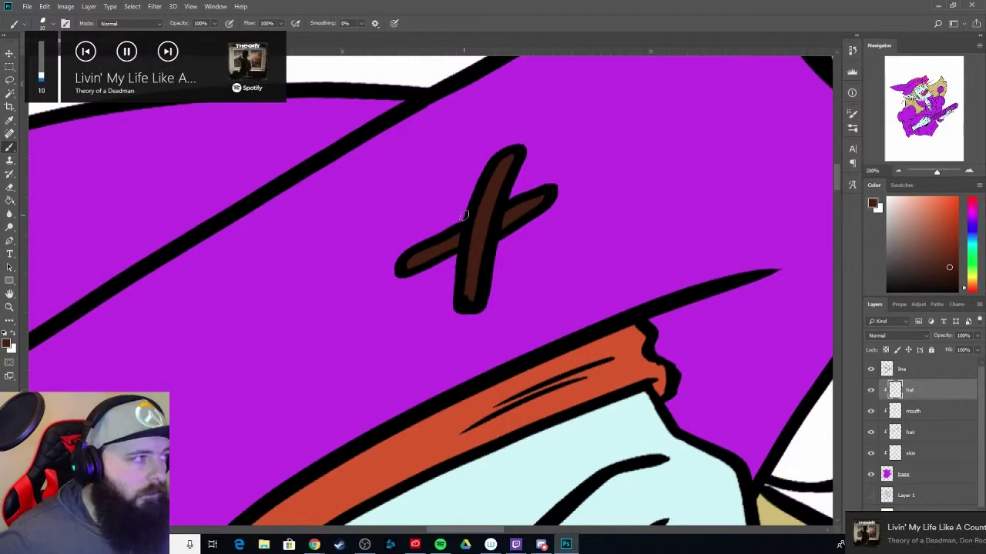
{"action": "scroll", "coordinate": [635, 63], "scroll_direction": "down", "scroll_amount": 3}
- Magic-wand the hat on the line art layer and test a light green across it
{"action": "key", "text": "w"}
{"action": "key", "text": "alt+bracketright"}
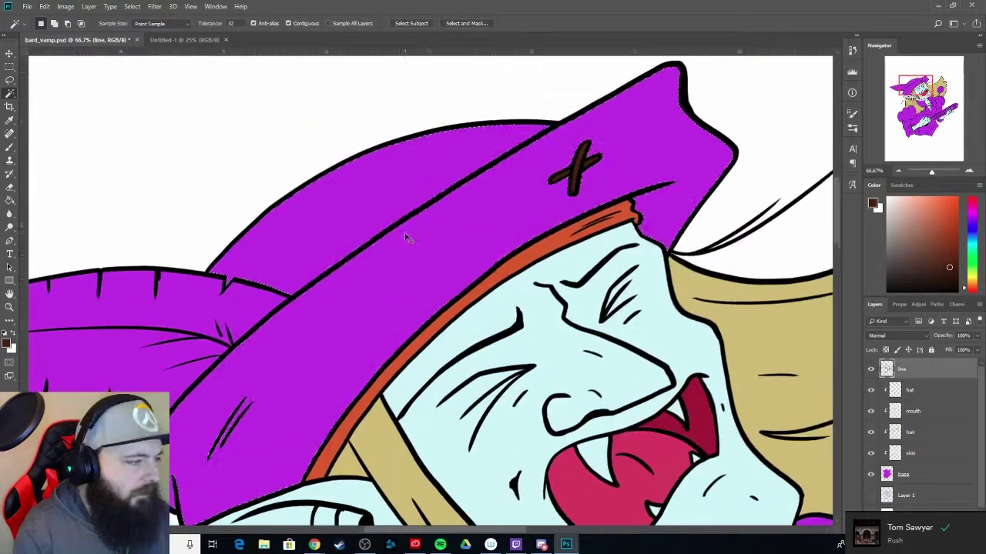
{"action": "scroll", "coordinate": [404, 233], "scroll_direction": "left", "scroll_amount": 3}
{"action": "left_click", "coordinate": [431, 231]}
{"action": "left_click", "coordinate": [971, 264]}
{"action": "left_click", "coordinate": [922, 231]}
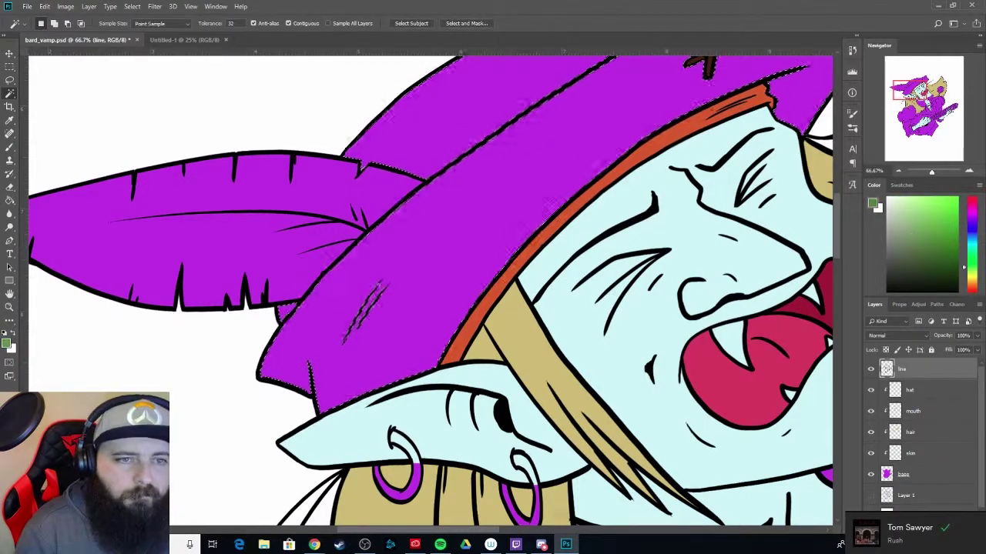
{"action": "key", "text": "b"}
{"action": "key", "text": "alt+bracketleft"}
{"action": "left_click_drag", "start_coordinate": [454, 293], "coordinate": [492, 216]}
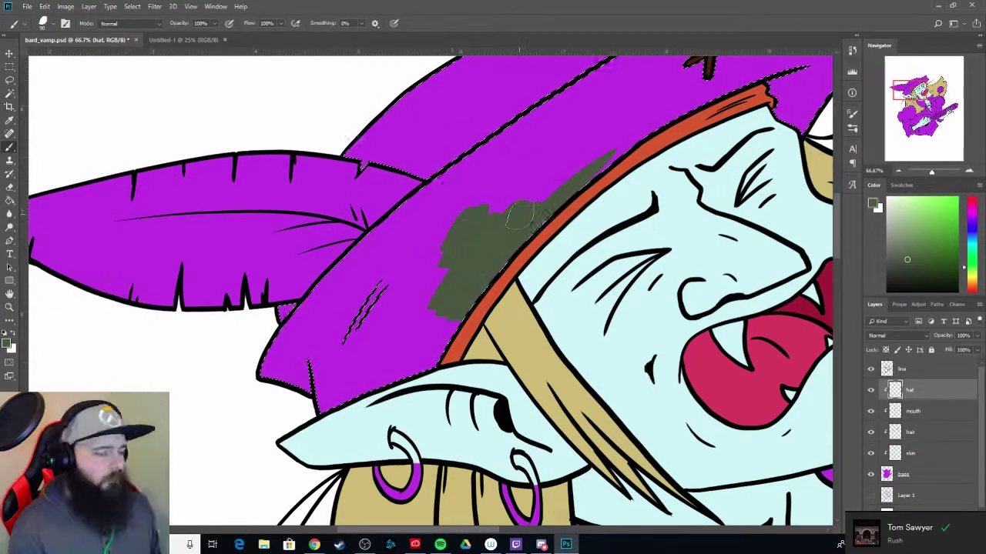
{"action": "left_click_drag", "start_coordinate": [477, 254], "coordinate": [601, 158]}
- Try tan on the hat, then fill the whole hat selection dark purple
{"action": "left_click", "coordinate": [917, 240]}
{"action": "left_click_drag", "start_coordinate": [446, 293], "coordinate": [507, 265]}
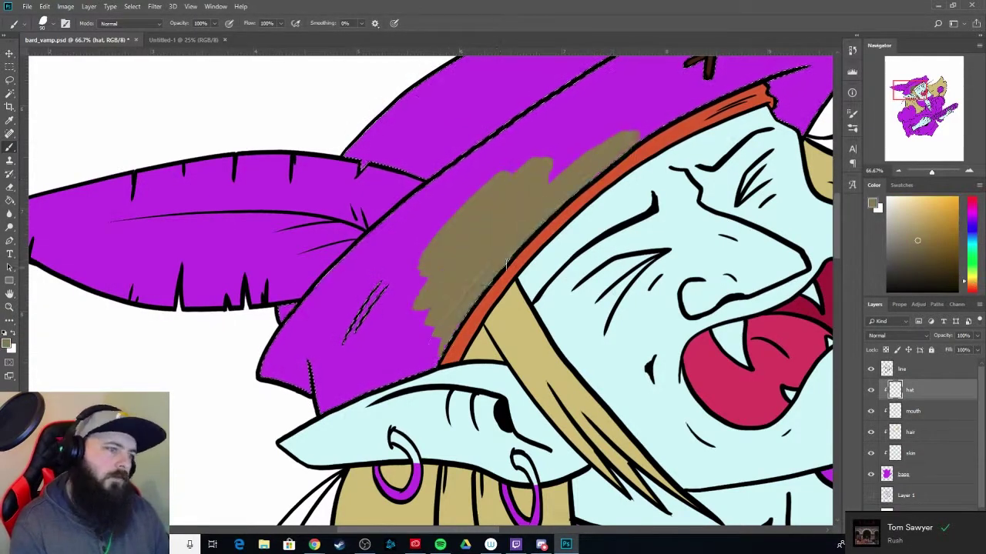
{"action": "left_click", "coordinate": [971, 219]}
{"action": "left_click", "coordinate": [912, 254]}
{"action": "left_click_drag", "start_coordinate": [462, 161], "coordinate": [409, 339]}
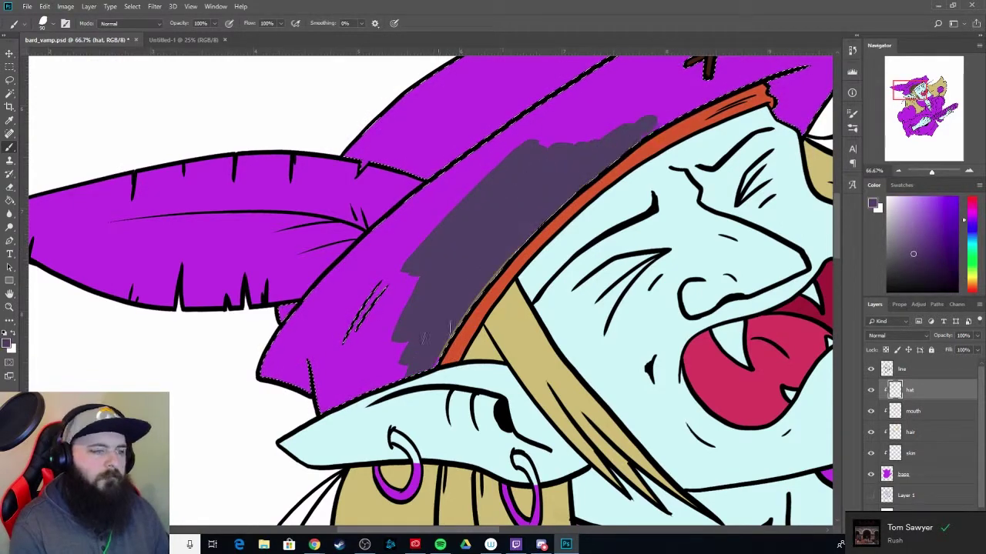
{"action": "left_click_drag", "start_coordinate": [539, 146], "coordinate": [494, 341]}
{"action": "key", "text": "alt+BackSpace"}
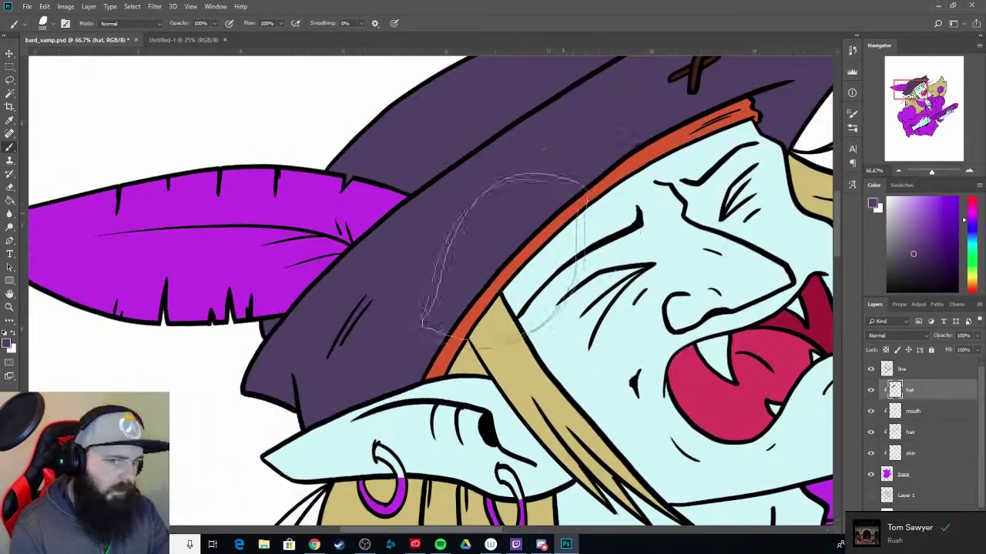
- Select the feather and fill it solid green, then deselect
{"action": "left_click_drag", "start_coordinate": [426, 301], "coordinate": [465, 378]}
{"action": "left_click", "coordinate": [132, 6]}
{"action": "left_click", "coordinate": [146, 125]}
{"action": "left_click", "coordinate": [971, 259]}
{"action": "left_click", "coordinate": [950, 213]}
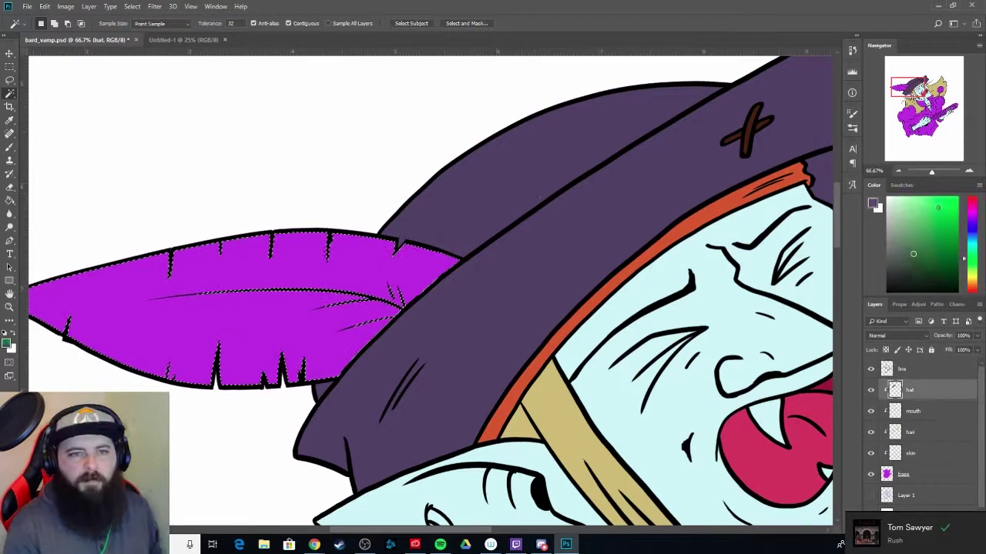
{"action": "mouse_move", "coordinate": [431, 262]}
{"action": "left_mouse_down"}
{"action": "mouse_move", "coordinate": [208, 346]}
{"action": "mouse_move", "coordinate": [77, 308]}
{"action": "left_mouse_up"}
{"action": "left_click", "coordinate": [132, 6]}
{"action": "left_click", "coordinate": [146, 125]}
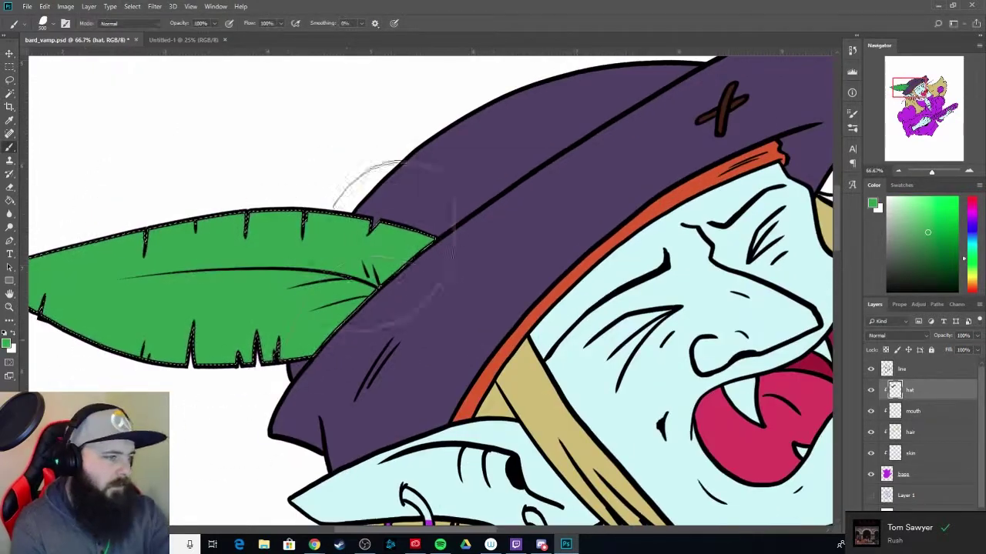
{"action": "left_click", "coordinate": [928, 232]}
{"action": "key", "text": "alt+BackSpace"}
{"action": "key", "text": "ctrl+d"}
{"action": "left_click_drag", "start_coordinate": [260, 271], "coordinate": [429, 229]}
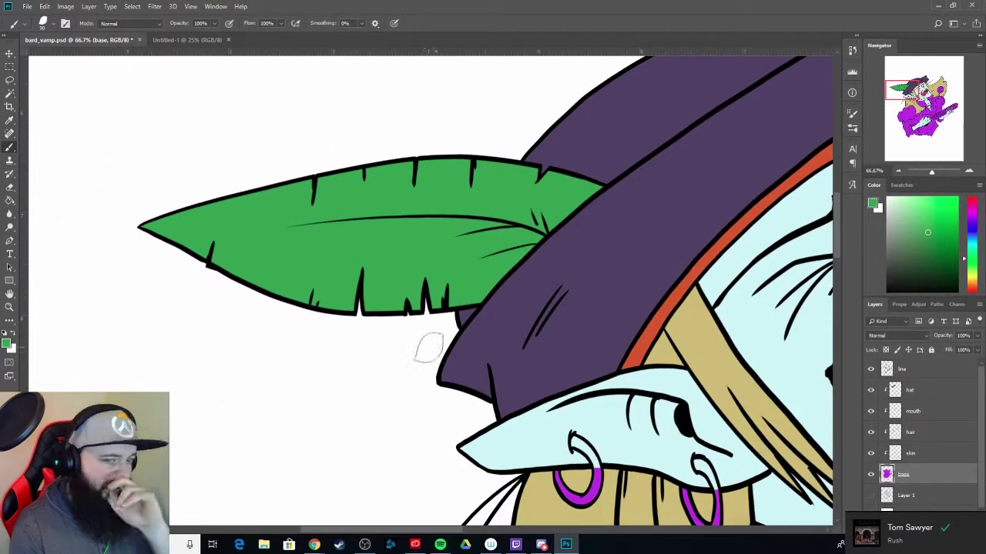
- Reselect the feather, test magenta, then paint the whole feather blue and zoom out
{"action": "left_click", "coordinate": [132, 6]}
{"action": "left_click", "coordinate": [476, 204]}
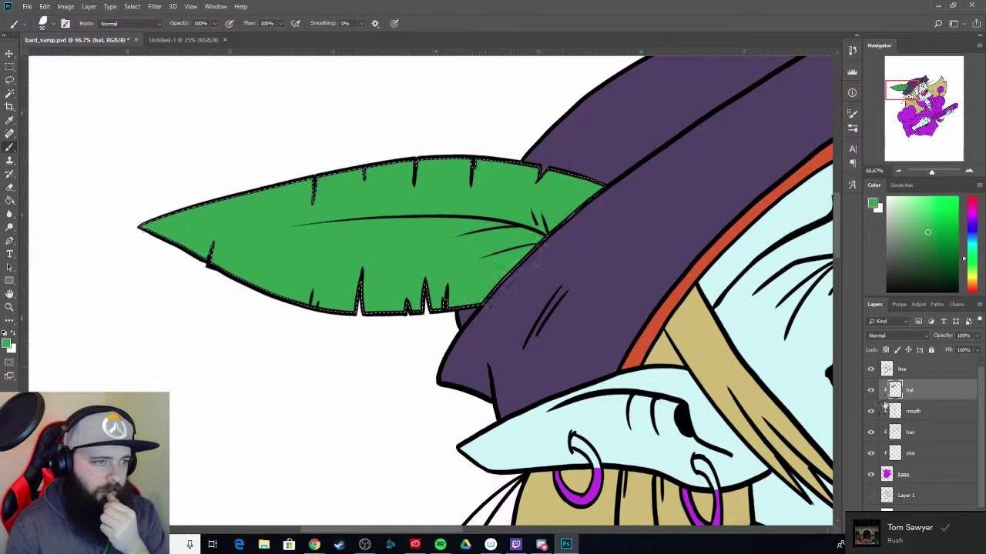
{"action": "left_click", "coordinate": [969, 218]}
{"action": "left_click_drag", "start_coordinate": [477, 185], "coordinate": [524, 223]}
{"action": "left_click_drag", "start_coordinate": [462, 231], "coordinate": [569, 185]}
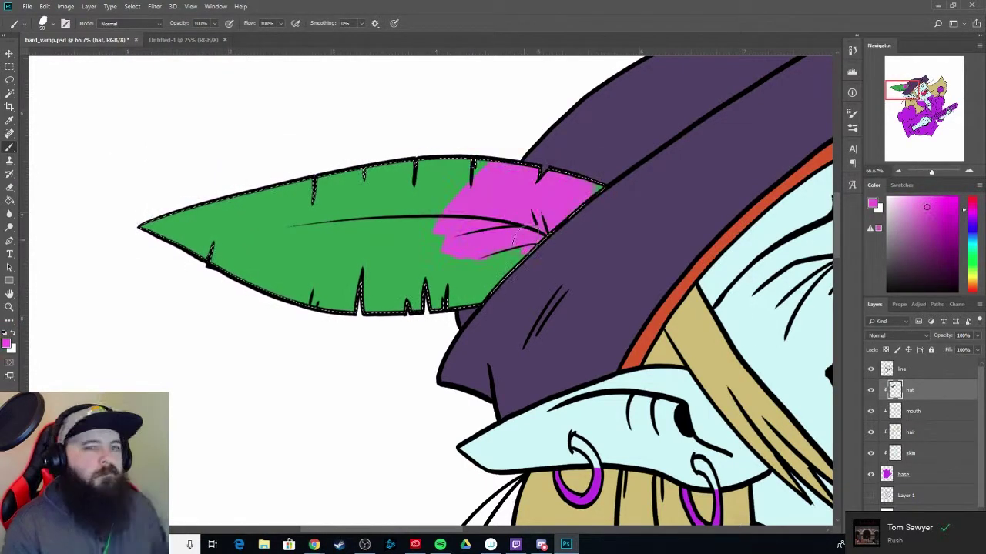
{"action": "mouse_move", "coordinate": [431, 246]}
{"action": "left_mouse_down"}
{"action": "mouse_move", "coordinate": [524, 170]}
{"action": "mouse_move", "coordinate": [403, 325]}
{"action": "mouse_move", "coordinate": [334, 146]}
{"action": "mouse_move", "coordinate": [154, 223]}
{"action": "left_mouse_up"}
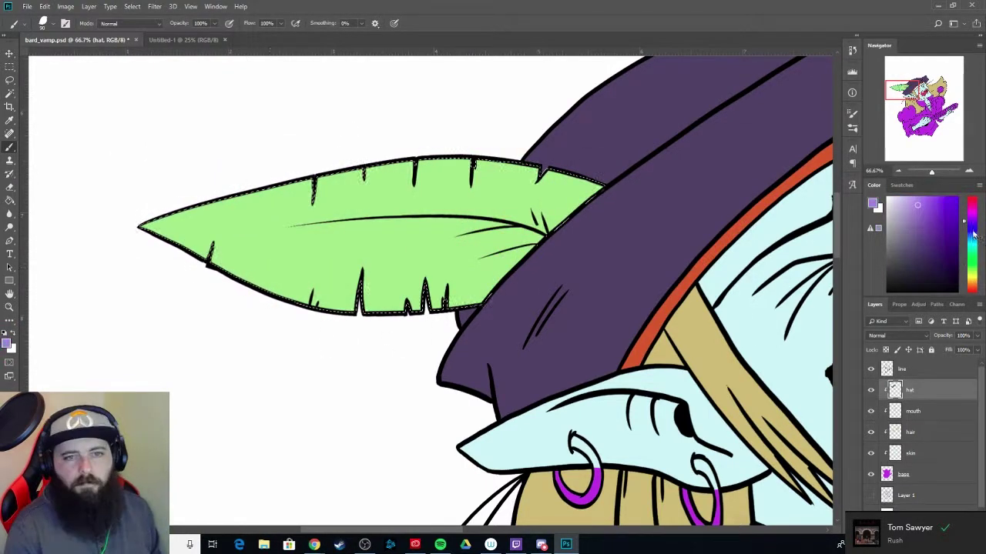
{"action": "left_click", "coordinate": [934, 222]}
{"action": "left_click_drag", "start_coordinate": [539, 185], "coordinate": [478, 293]}
{"action": "mouse_move", "coordinate": [498, 201]}
{"action": "left_mouse_down"}
{"action": "mouse_move", "coordinate": [231, 254]}
{"action": "mouse_move", "coordinate": [462, 231]}
{"action": "mouse_move", "coordinate": [193, 204]}
{"action": "left_mouse_up"}
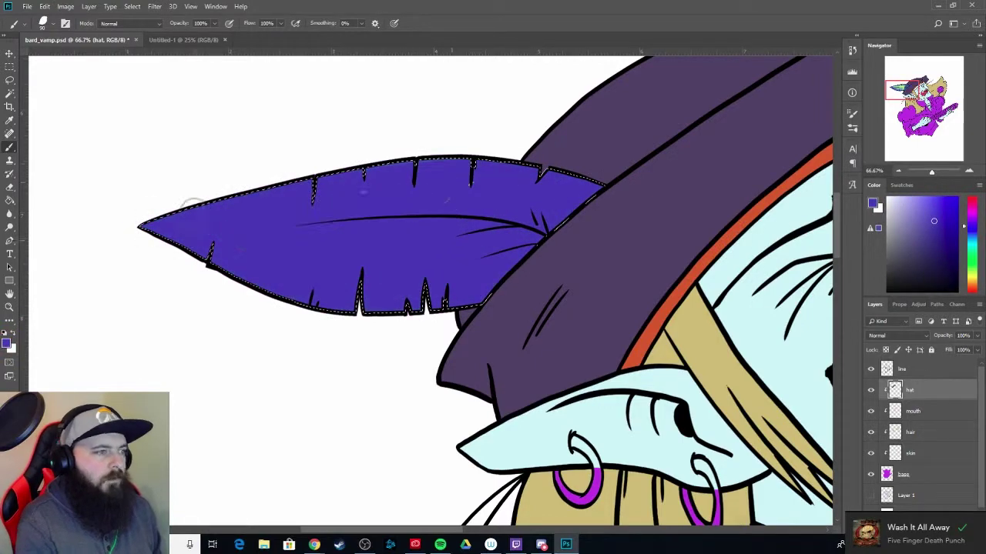
{"action": "key", "text": "ctrl+minus"}
{"action": "key", "text": "ctrl+minus"}
- Add a new 'jewelry' layer above the hat layer
{"action": "key", "text": "ctrl+shift+alt+n"}
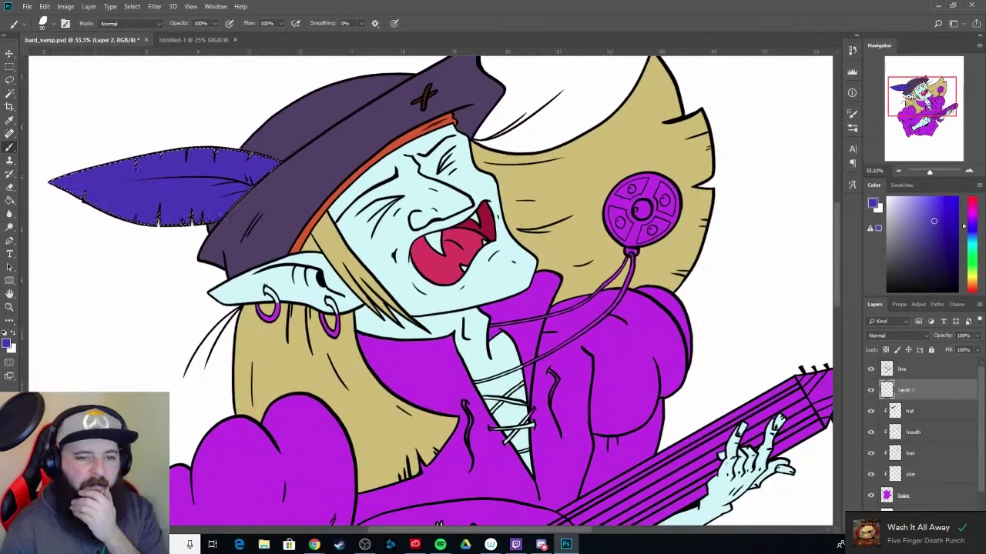
{"action": "type", "text": "jewelry"}
{"action": "key", "text": "w"}
{"action": "key", "text": "ctrl+d"}
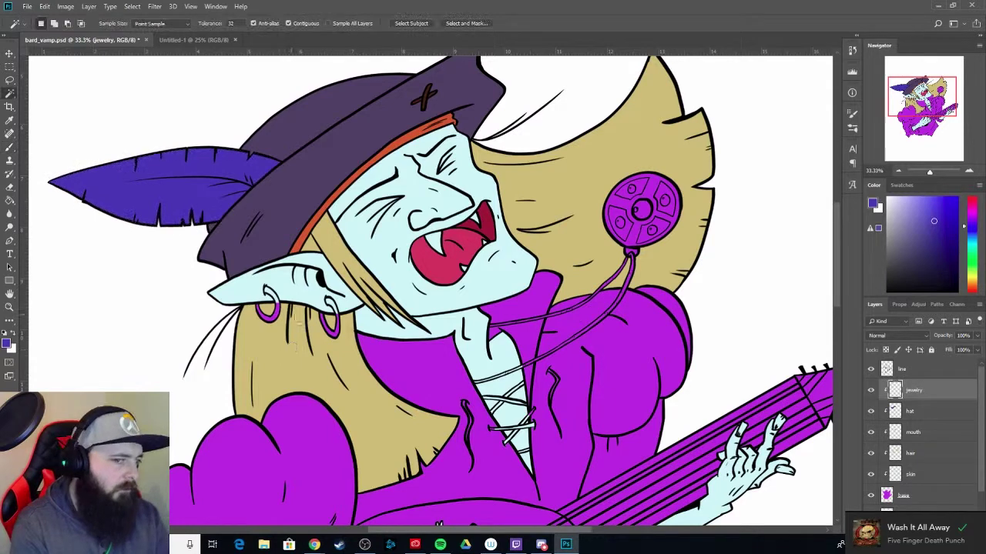
{"action": "key", "text": "alt+bracketright"}
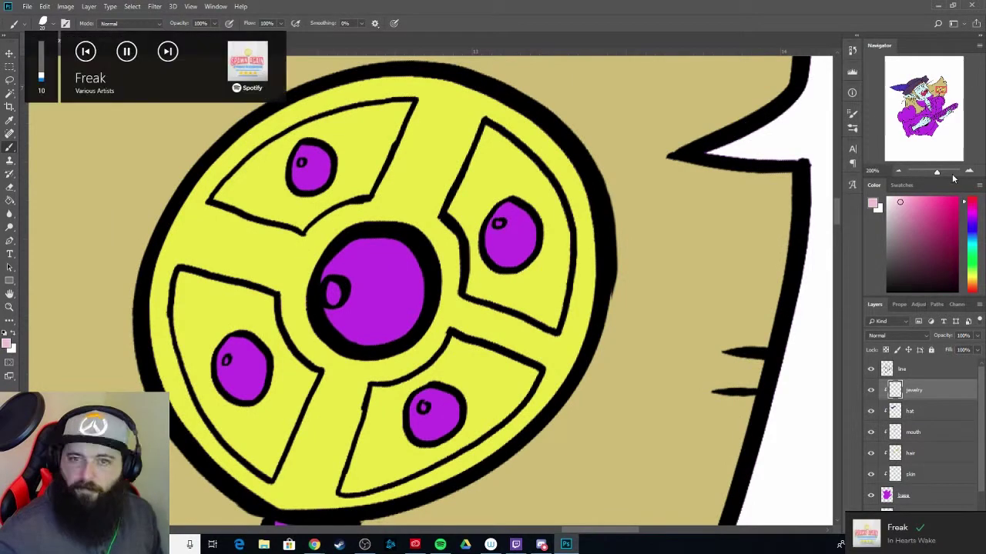
{"action": "key", "text": "XF86AudioNext"}
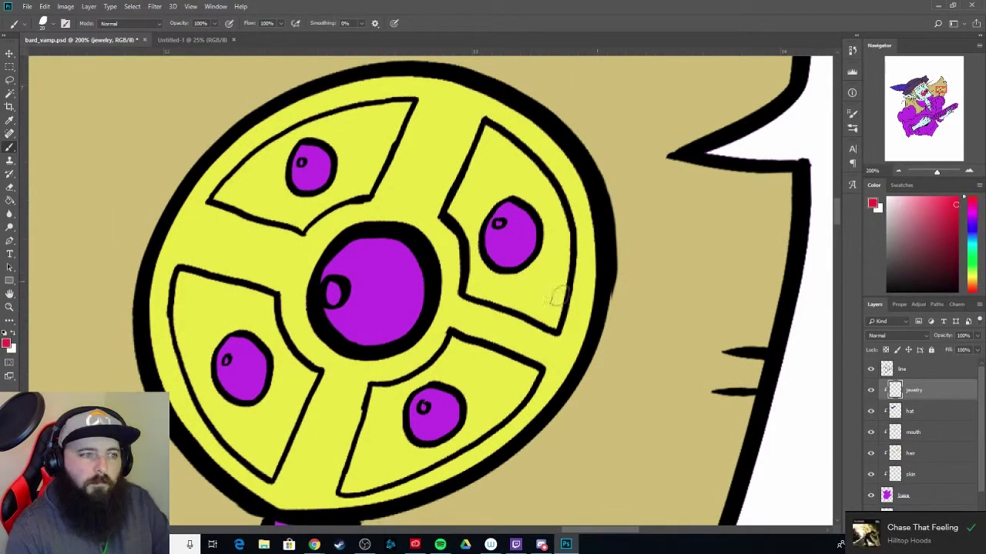
- Paint the medallion's centre and bottom gems red, with a pale pink highlight on the centre gem
{"action": "left_click_drag", "start_coordinate": [327, 293], "coordinate": [378, 275]}
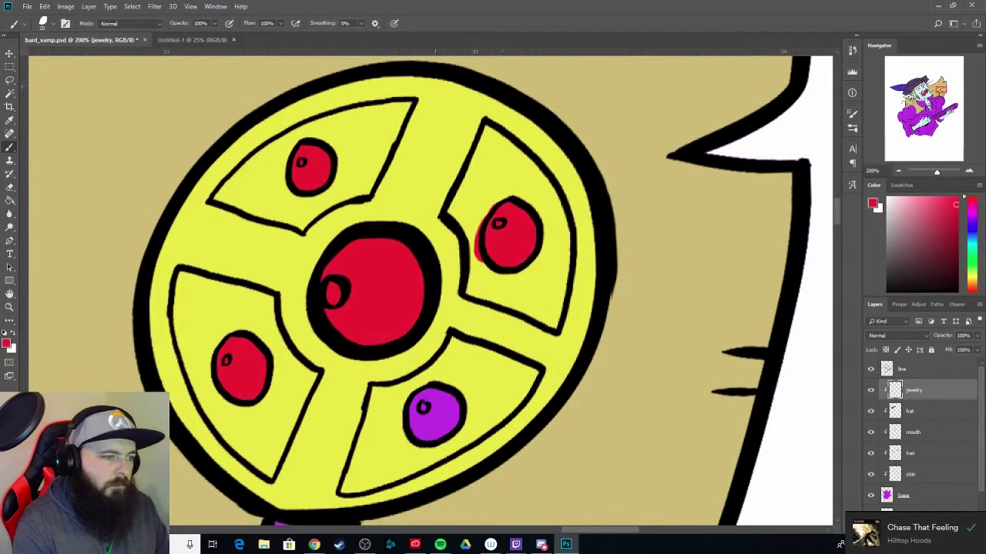
{"action": "left_click_drag", "start_coordinate": [420, 404], "coordinate": [451, 423]}
{"action": "left_click", "coordinate": [446, 375], "text": "alt"}
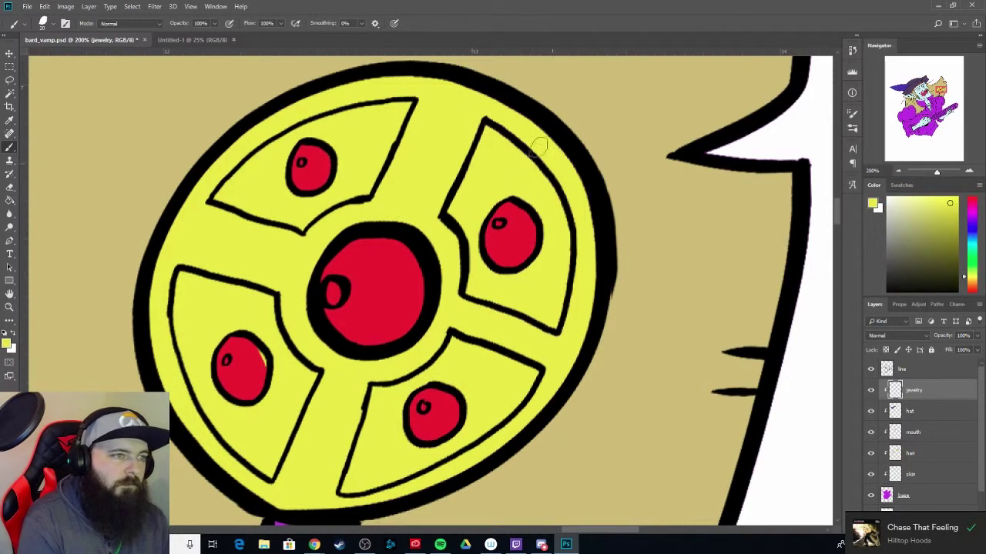
{"action": "left_click", "coordinate": [339, 254], "text": "alt"}
{"action": "left_click_drag", "start_coordinate": [331, 297], "coordinate": [334, 289]}
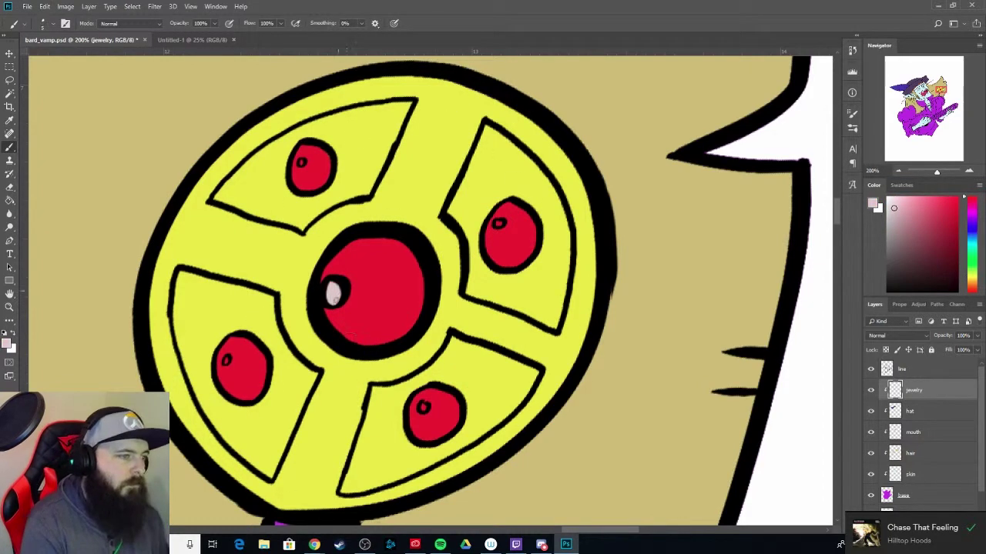
- On the jewelry layer, highlight the bottom gem and beside the central gem in pale yellow
{"action": "key", "text": "alt+bracketright"}
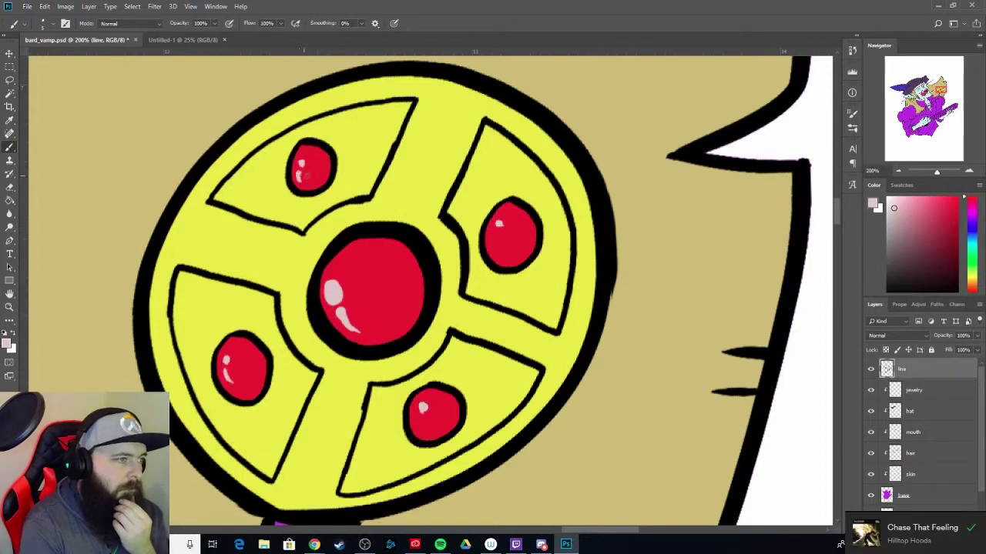
{"action": "left_click", "coordinate": [918, 394]}
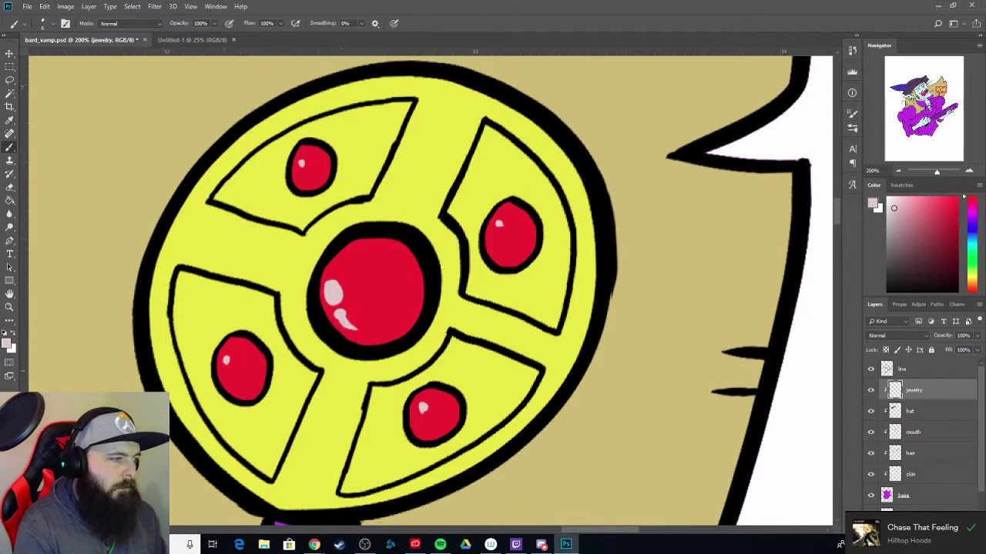
{"action": "left_click_drag", "start_coordinate": [416, 410], "coordinate": [420, 416]}
{"action": "scroll", "coordinate": [420, 416], "scroll_direction": "left", "scroll_amount": 2}
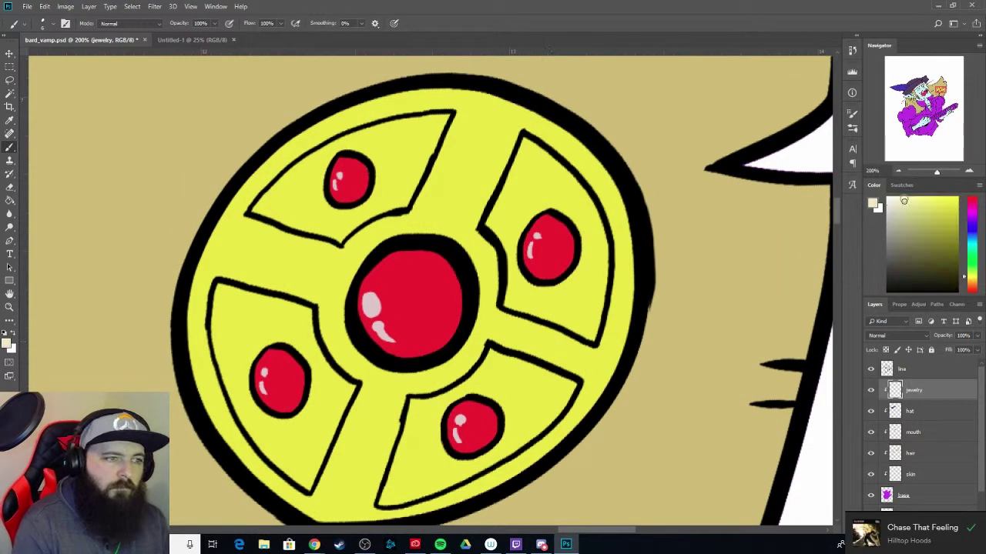
{"action": "scroll", "coordinate": [443, 477], "scroll_direction": "down", "scroll_amount": 3}
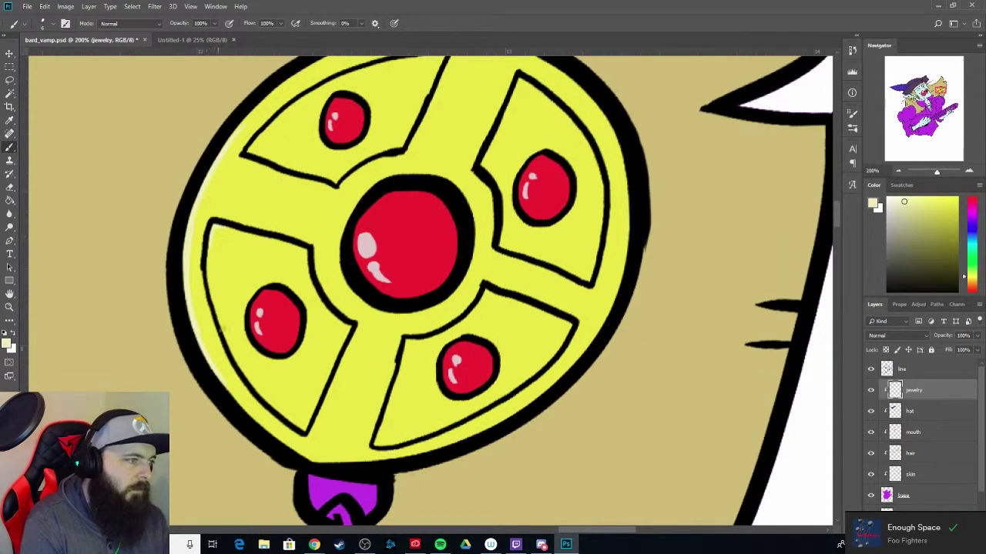
{"action": "scroll", "coordinate": [325, 358], "scroll_direction": "up", "scroll_amount": 2}
{"action": "left_click_drag", "start_coordinate": [361, 329], "coordinate": [373, 254]}
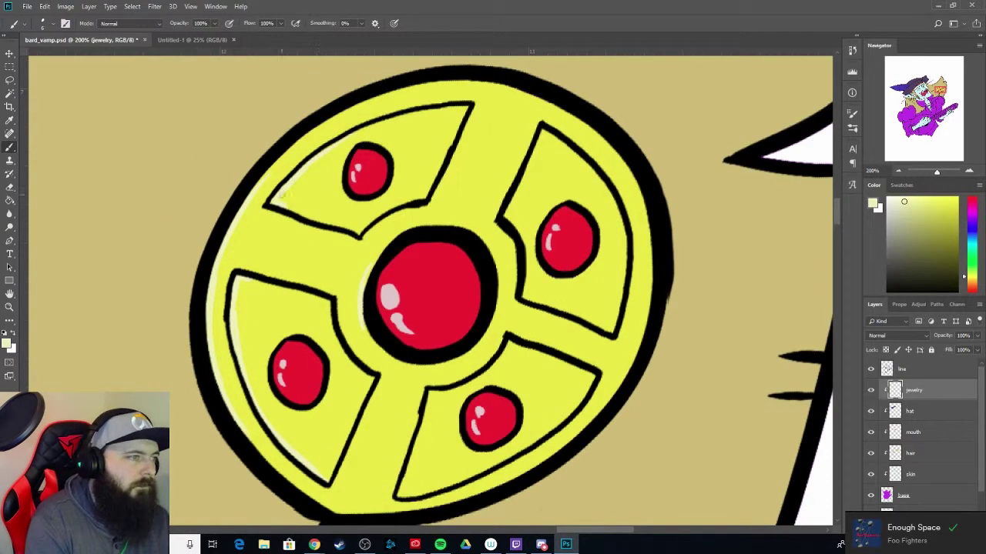
- Add a small pale highlight to the left gold earring
{"action": "scroll", "coordinate": [474, 335], "scroll_direction": "down", "scroll_amount": 3}
{"action": "scroll", "coordinate": [474, 378], "scroll_direction": "left", "scroll_amount": 2}
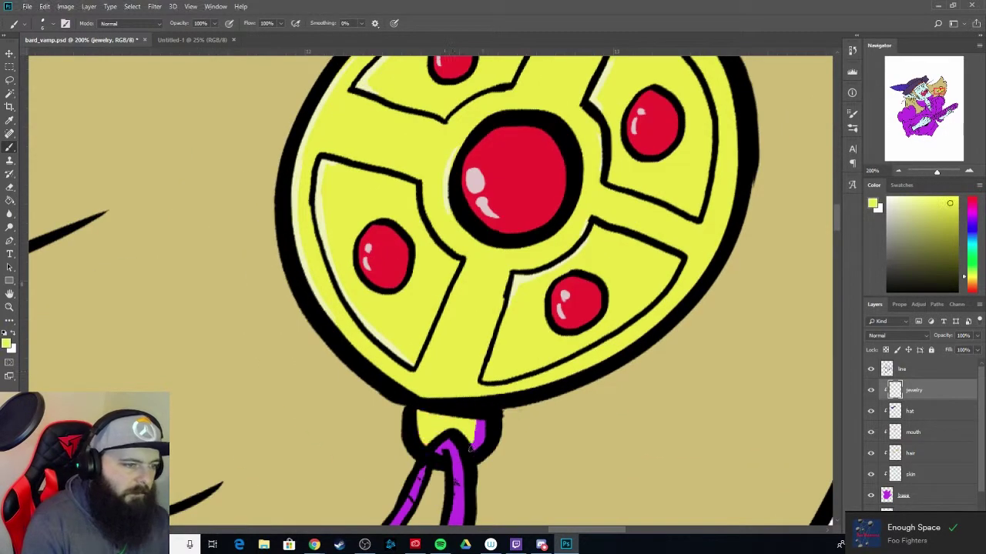
{"action": "scroll", "coordinate": [501, 308], "scroll_direction": "up", "scroll_amount": 10}
{"action": "left_click_drag", "start_coordinate": [129, 201], "coordinate": [158, 193]}
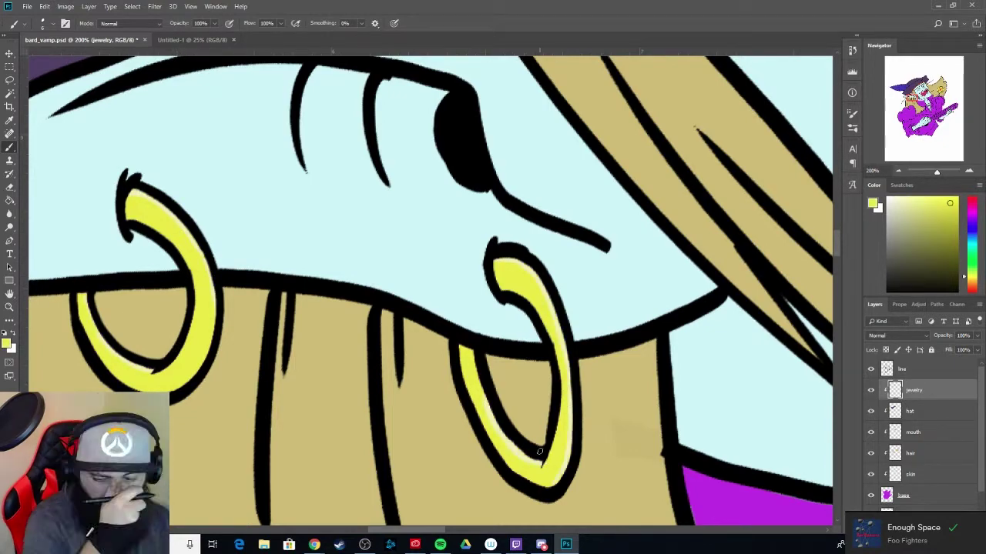
{"action": "scroll", "coordinate": [539, 453], "scroll_direction": "down", "scroll_amount": 5}
{"action": "scroll", "coordinate": [439, 350], "scroll_direction": "up", "scroll_amount": 2}
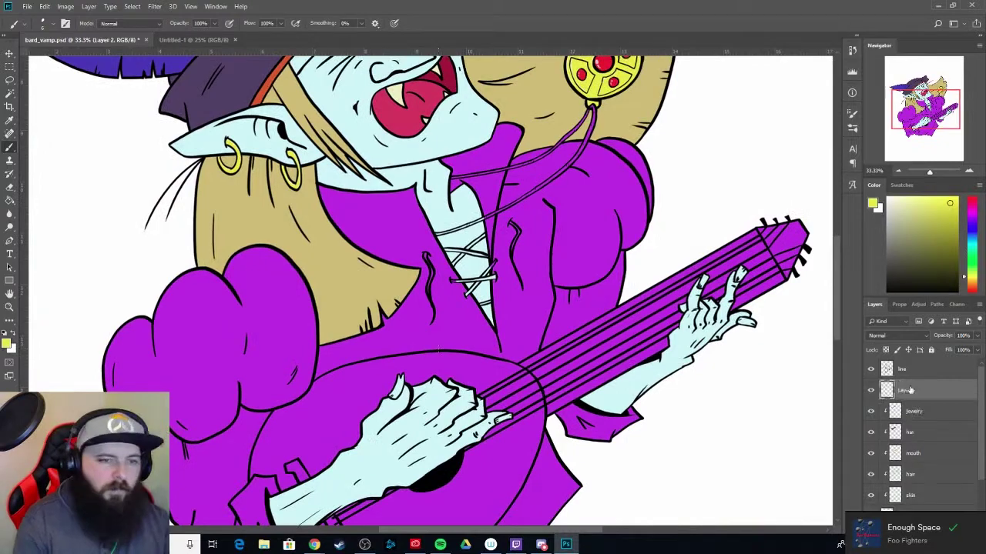
- Select the shirt and sleeve areas from the line art and expand the selection slightly
{"action": "scroll", "coordinate": [398, 286], "scroll_direction": "down", "scroll_amount": 2}
{"action": "type", "text": "shirt"}
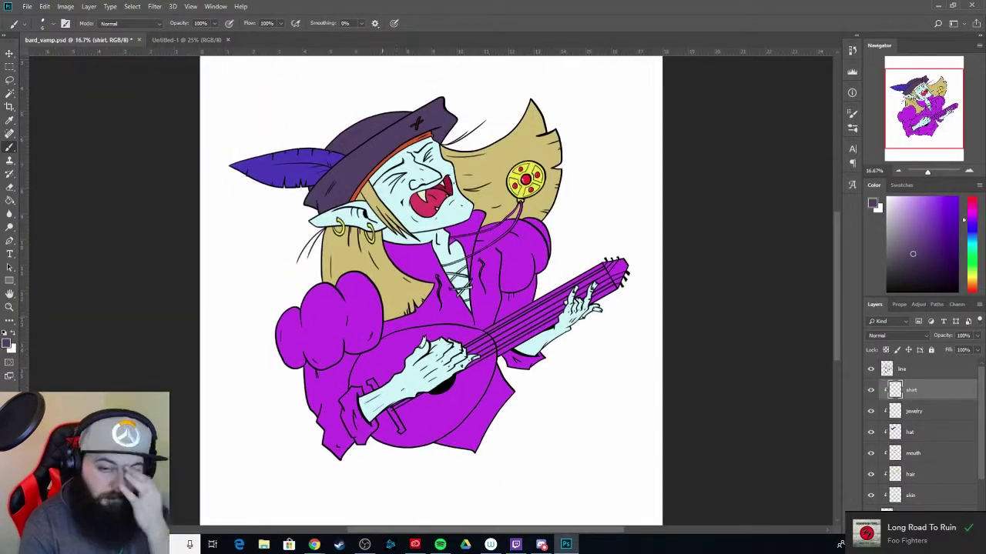
{"action": "key", "text": "alt+bracketright"}
{"action": "left_click", "coordinate": [328, 325]}
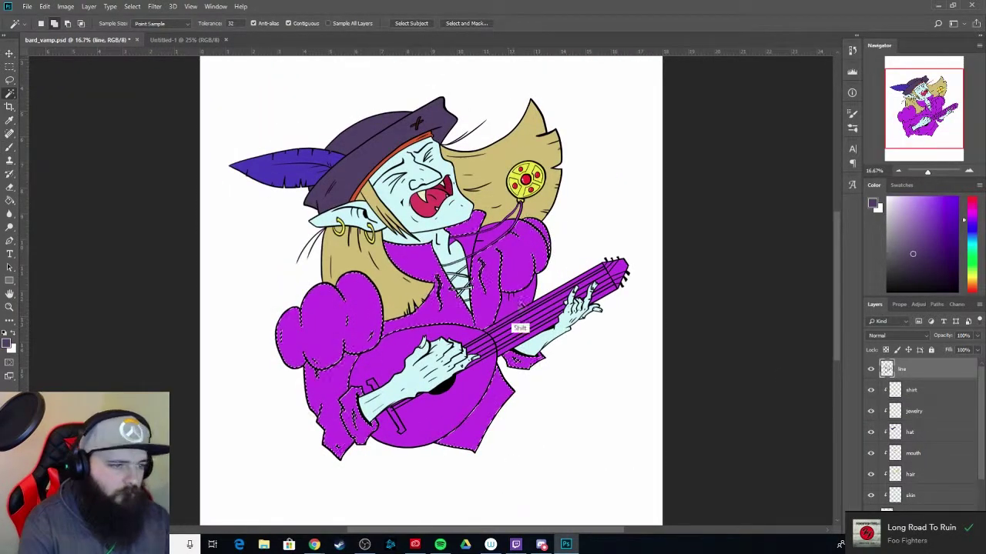
{"action": "left_click", "coordinate": [132, 6]}
{"action": "left_click", "coordinate": [242, 168]}
{"action": "key", "text": "Return"}
- Brush dark muted purple over the selected shirt and puffed sleeves
{"action": "key", "text": "b"}
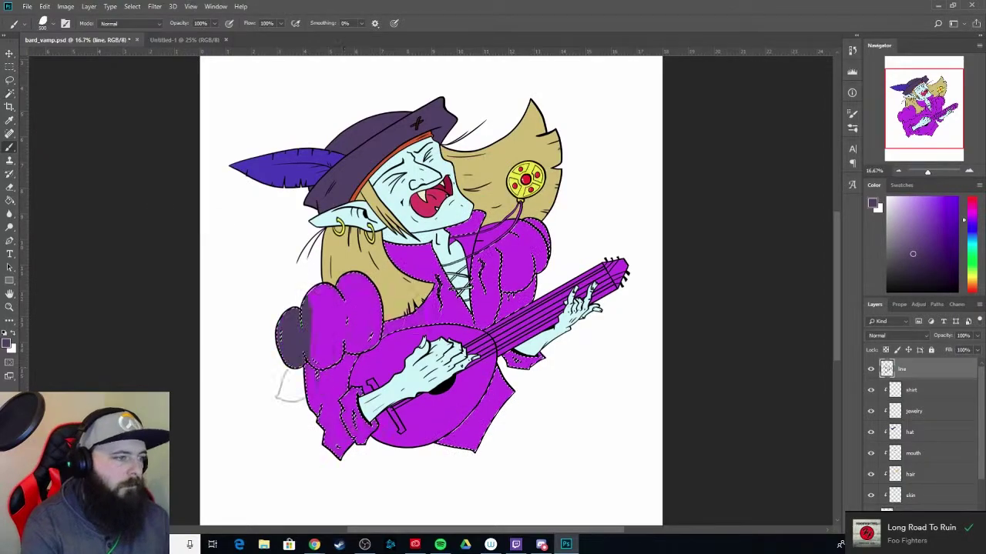
{"action": "left_click_drag", "start_coordinate": [308, 339], "coordinate": [416, 254]}
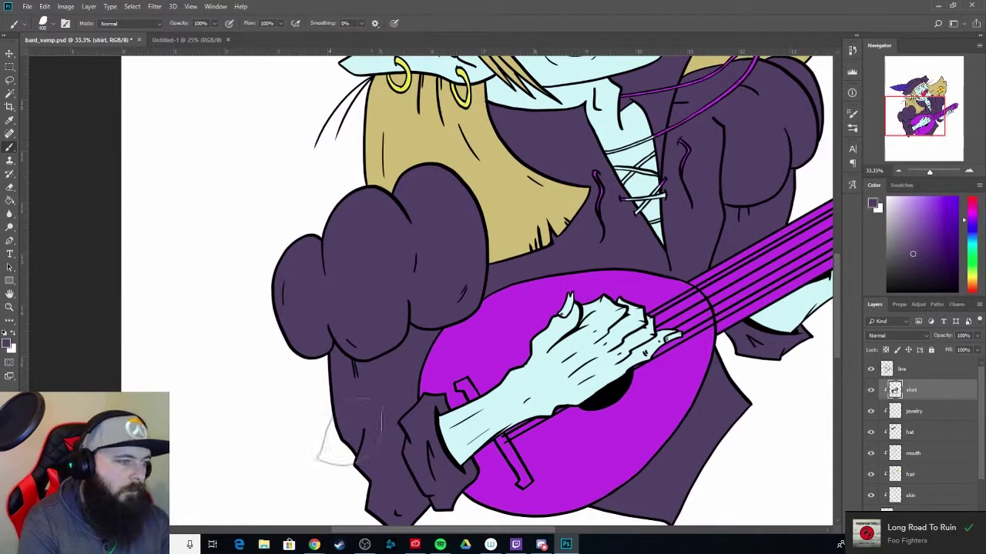
{"action": "scroll", "coordinate": [348, 431], "scroll_direction": "up", "scroll_amount": 1}
{"action": "scroll", "coordinate": [406, 346], "scroll_direction": "up", "scroll_amount": 5}
{"action": "mouse_move", "coordinate": [123, 293]}
{"action": "left_mouse_down"}
{"action": "mouse_move", "coordinate": [418, 341]}
{"action": "mouse_move", "coordinate": [367, 409]}
{"action": "mouse_move", "coordinate": [506, 253]}
{"action": "mouse_move", "coordinate": [547, 244]}
{"action": "mouse_move", "coordinate": [792, 87]}
{"action": "mouse_move", "coordinate": [352, 159]}
{"action": "mouse_move", "coordinate": [418, 308]}
{"action": "mouse_move", "coordinate": [346, 388]}
{"action": "left_mouse_up"}
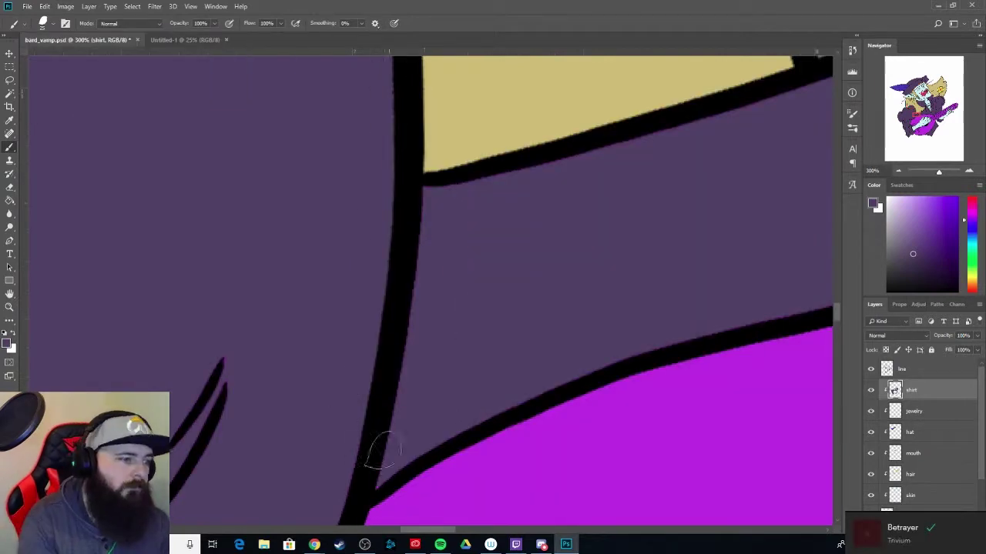
{"action": "mouse_move", "coordinate": [385, 455]}
{"action": "left_mouse_down"}
{"action": "mouse_move", "coordinate": [492, 180]}
{"action": "mouse_move", "coordinate": [423, 308]}
{"action": "left_mouse_up"}
- Pan around the zoomed shirt edges beside the lute, checking for unpainted gaps
{"action": "scroll", "coordinate": [559, 432], "scroll_direction": "down", "scroll_amount": 3}
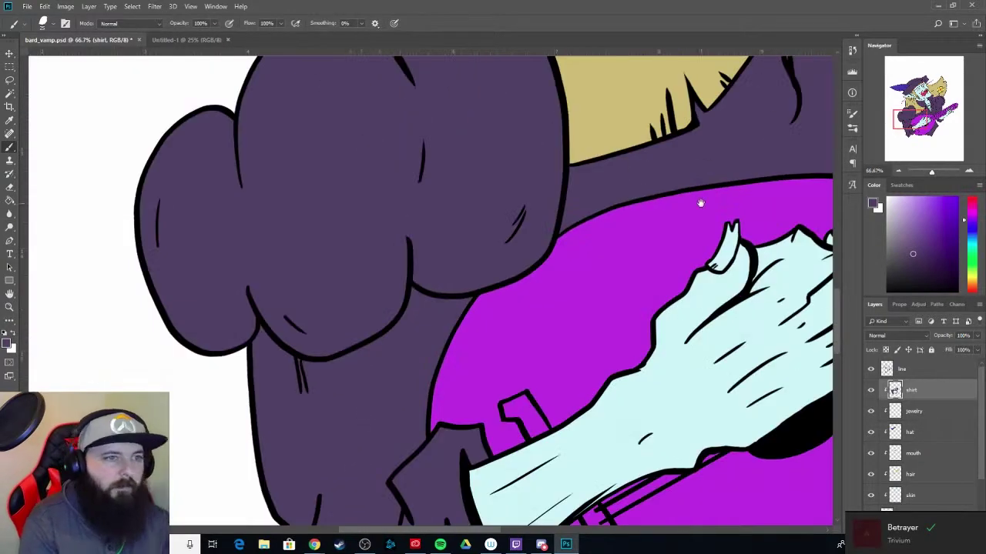
{"action": "scroll", "coordinate": [556, 179], "scroll_direction": "down", "scroll_amount": 1}
{"action": "scroll", "coordinate": [571, 164], "scroll_direction": "up", "scroll_amount": 1}
{"action": "scroll", "coordinate": [717, 182], "scroll_direction": "up", "scroll_amount": 1}
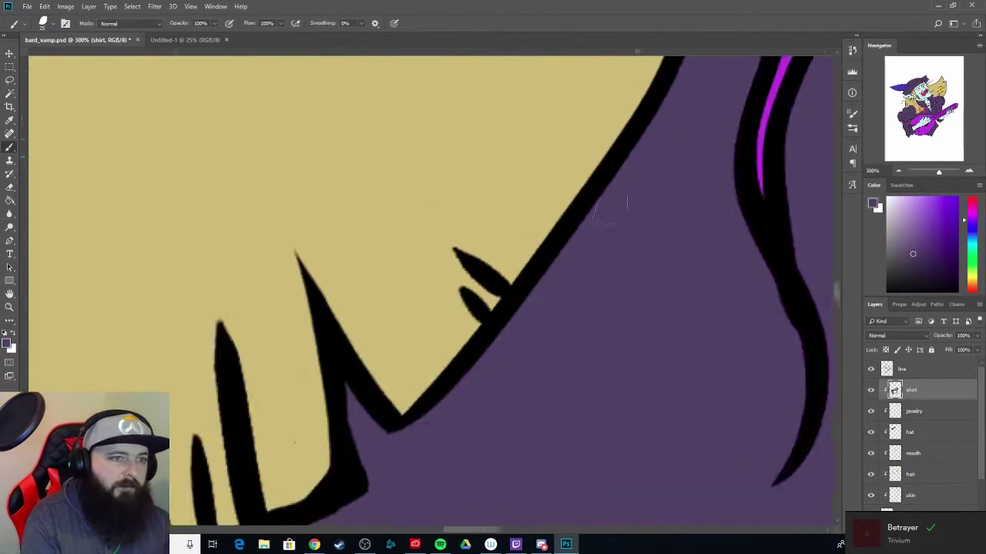
{"action": "scroll", "coordinate": [590, 279], "scroll_direction": "up", "scroll_amount": 1}
{"action": "scroll", "coordinate": [594, 326], "scroll_direction": "down", "scroll_amount": 1}
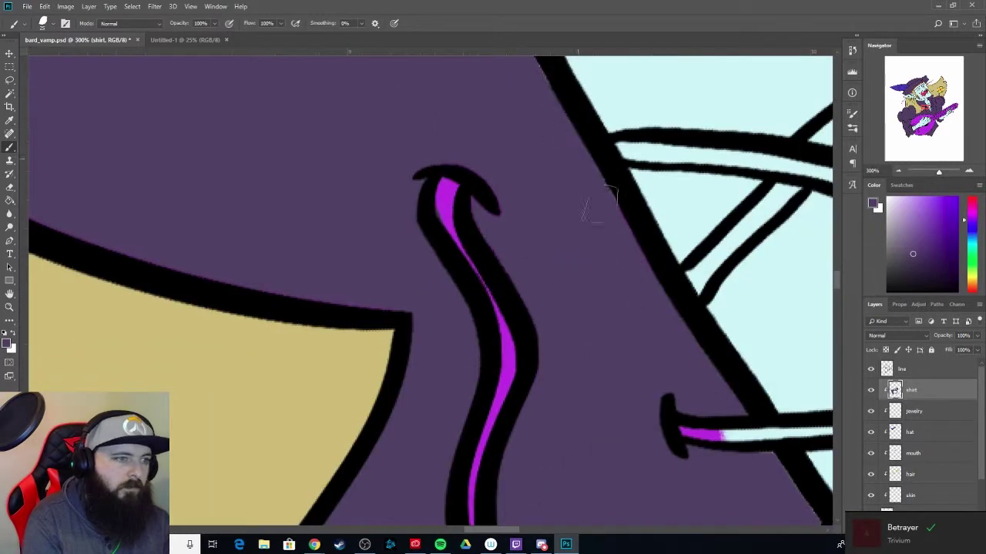
{"action": "scroll", "coordinate": [612, 348], "scroll_direction": "down", "scroll_amount": 1}
{"action": "scroll", "coordinate": [333, 368], "scroll_direction": "up", "scroll_amount": 1}
{"action": "scroll", "coordinate": [339, 374], "scroll_direction": "right", "scroll_amount": 3}
{"action": "scroll", "coordinate": [362, 389], "scroll_direction": "right", "scroll_amount": 2}
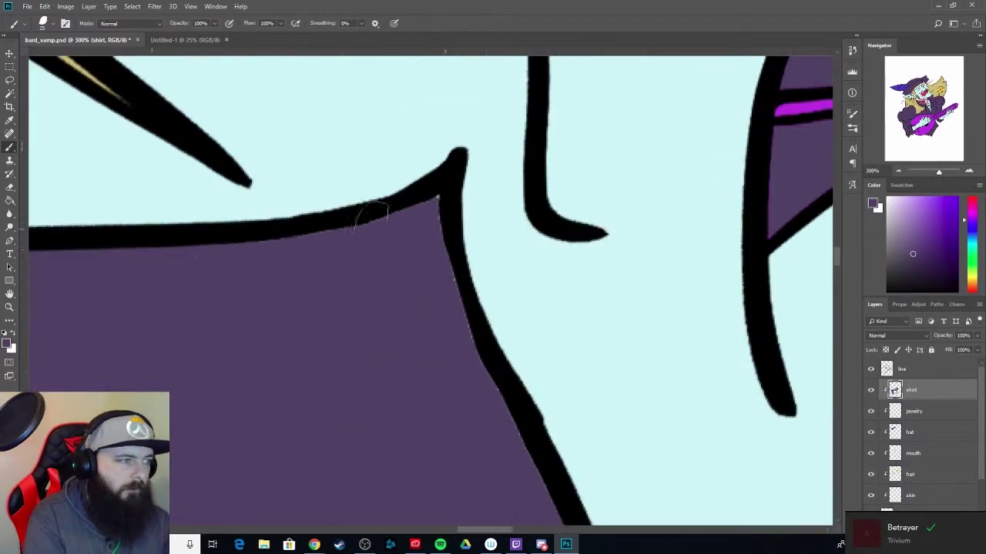
{"action": "scroll", "coordinate": [393, 409], "scroll_direction": "down", "scroll_amount": 3}
{"action": "scroll", "coordinate": [423, 431], "scroll_direction": "down", "scroll_amount": 2}
{"action": "scroll", "coordinate": [346, 356], "scroll_direction": "down", "scroll_amount": 3}
{"action": "scroll", "coordinate": [339, 354], "scroll_direction": "up", "scroll_amount": 3}
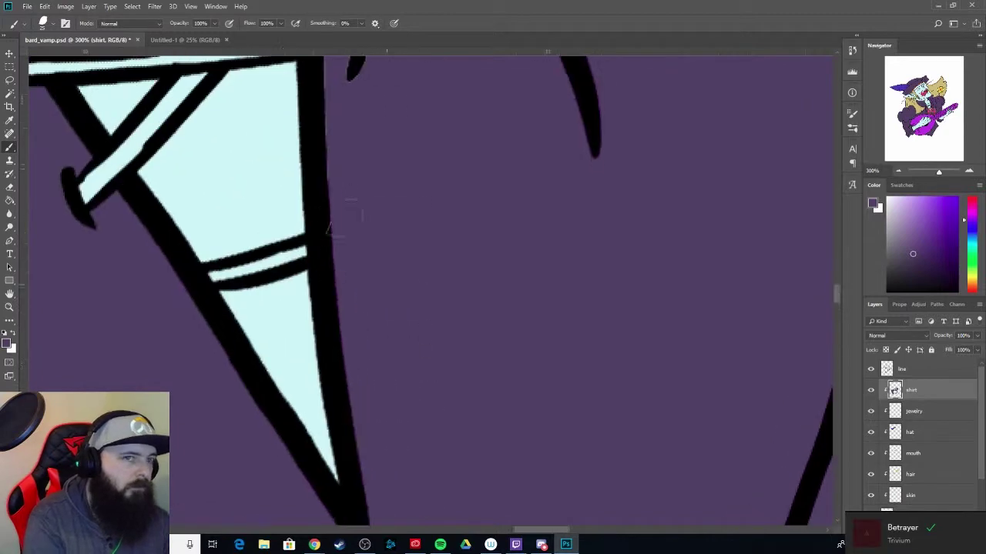
{"action": "scroll", "coordinate": [308, 346], "scroll_direction": "right", "scroll_amount": 3}
{"action": "scroll", "coordinate": [270, 341], "scroll_direction": "up", "scroll_amount": 1}
{"action": "scroll", "coordinate": [277, 323], "scroll_direction": "up", "scroll_amount": 2}
{"action": "scroll", "coordinate": [285, 293], "scroll_direction": "up", "scroll_amount": 2}
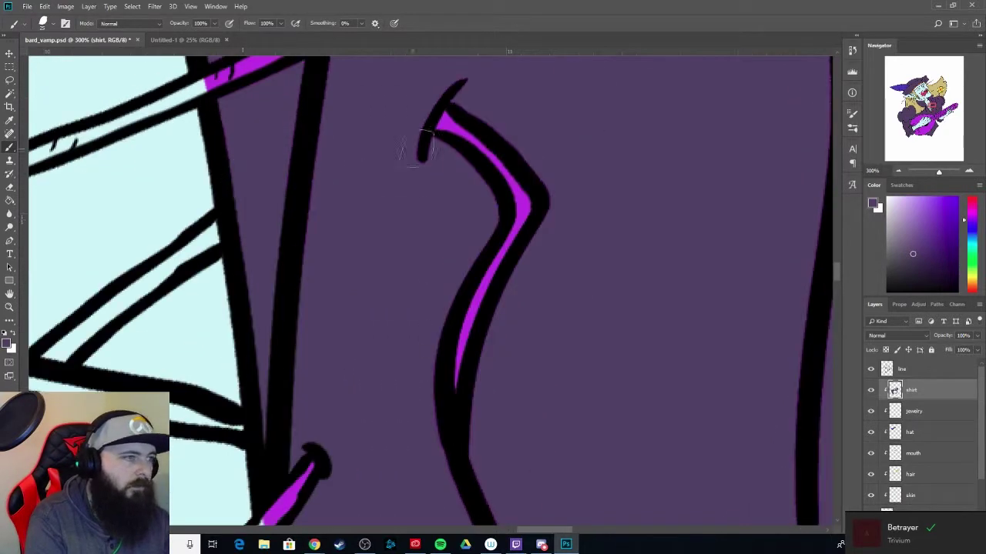
{"action": "scroll", "coordinate": [292, 247], "scroll_direction": "right", "scroll_amount": 3}
{"action": "scroll", "coordinate": [305, 192], "scroll_direction": "left", "scroll_amount": 2}
{"action": "scroll", "coordinate": [308, 192], "scroll_direction": "up", "scroll_amount": 3}
{"action": "scroll", "coordinate": [612, 130], "scroll_direction": "right", "scroll_amount": 2}
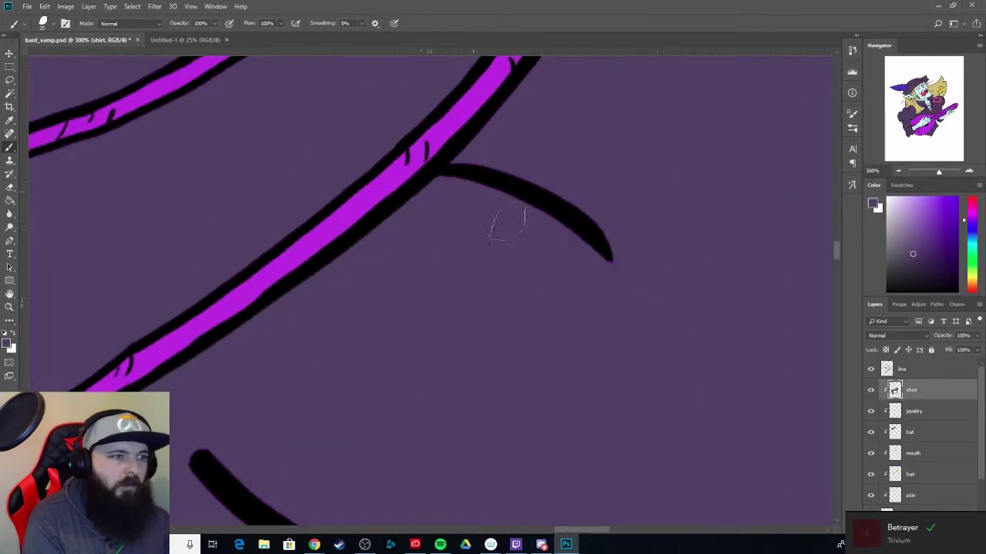
{"action": "scroll", "coordinate": [506, 220], "scroll_direction": "up", "scroll_amount": 2}
{"action": "scroll", "coordinate": [400, 270], "scroll_direction": "down", "scroll_amount": 3}
{"action": "scroll", "coordinate": [408, 308], "scroll_direction": "up", "scroll_amount": 2}
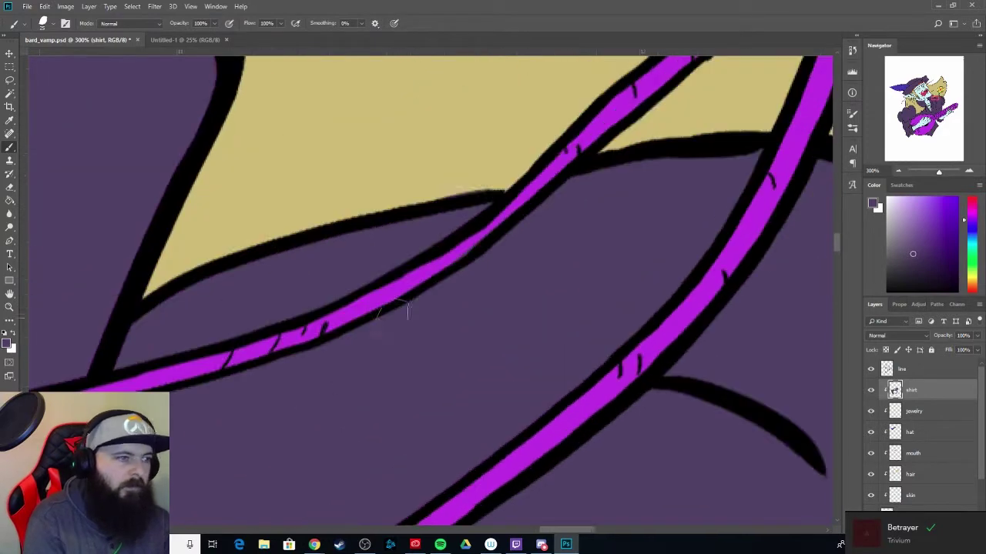
{"action": "scroll", "coordinate": [493, 346], "scroll_direction": "left", "scroll_amount": 3}
{"action": "scroll", "coordinate": [531, 370], "scroll_direction": "down", "scroll_amount": 3}
{"action": "scroll", "coordinate": [616, 300], "scroll_direction": "up", "scroll_amount": 3}
{"action": "scroll", "coordinate": [690, 220], "scroll_direction": "right", "scroll_amount": 3}
{"action": "scroll", "coordinate": [577, 338], "scroll_direction": "down", "scroll_amount": 2}
{"action": "scroll", "coordinate": [462, 458], "scroll_direction": "left", "scroll_amount": 3}
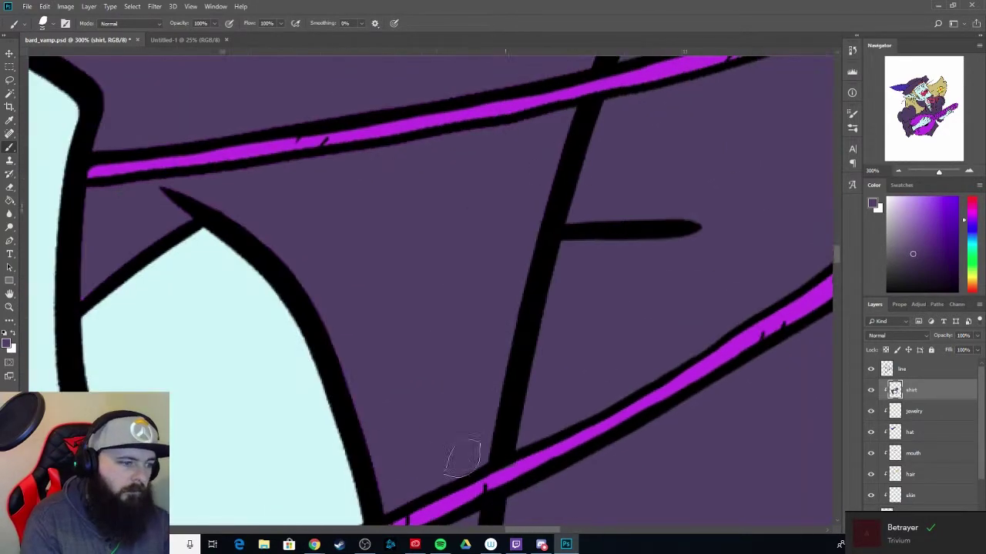
{"action": "scroll", "coordinate": [462, 385], "scroll_direction": "up", "scroll_amount": 3}
{"action": "scroll", "coordinate": [539, 324], "scroll_direction": "left", "scroll_amount": 2}
{"action": "scroll", "coordinate": [495, 220], "scroll_direction": "up", "scroll_amount": 3}
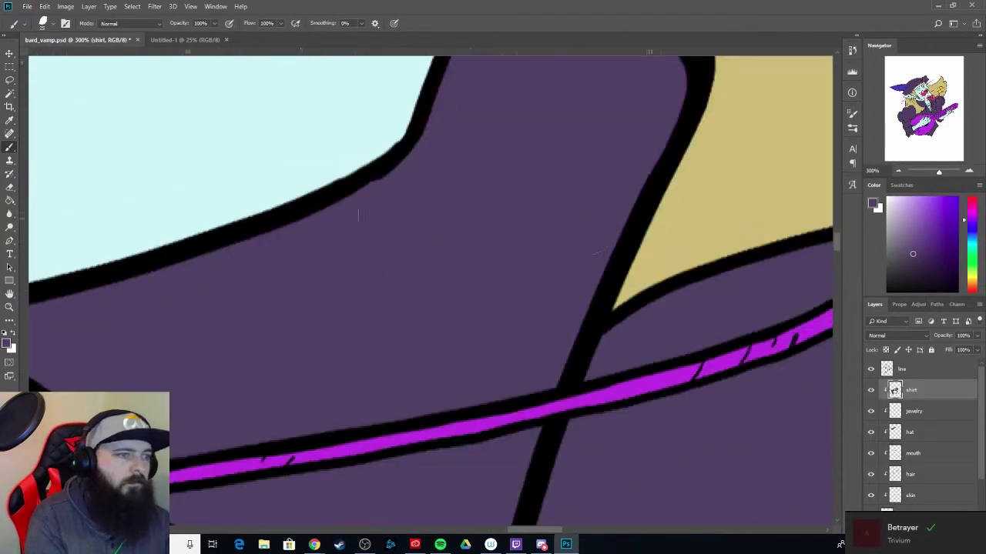
{"action": "scroll", "coordinate": [431, 208], "scroll_direction": "up", "scroll_amount": 2}
{"action": "scroll", "coordinate": [408, 192], "scroll_direction": "down", "scroll_amount": 3}
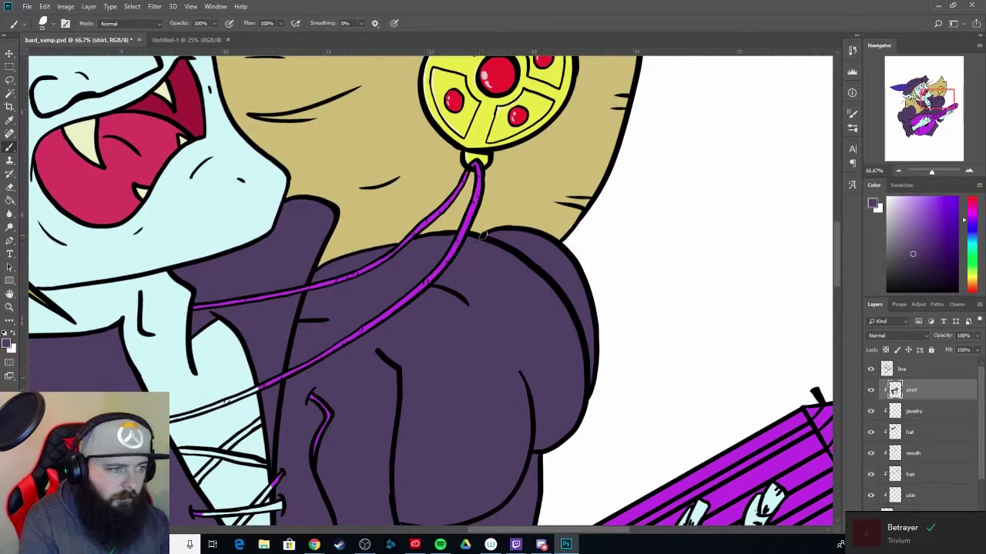
{"action": "scroll", "coordinate": [483, 235], "scroll_direction": "down", "scroll_amount": 3}
{"action": "scroll", "coordinate": [465, 268], "scroll_direction": "up", "scroll_amount": 3}
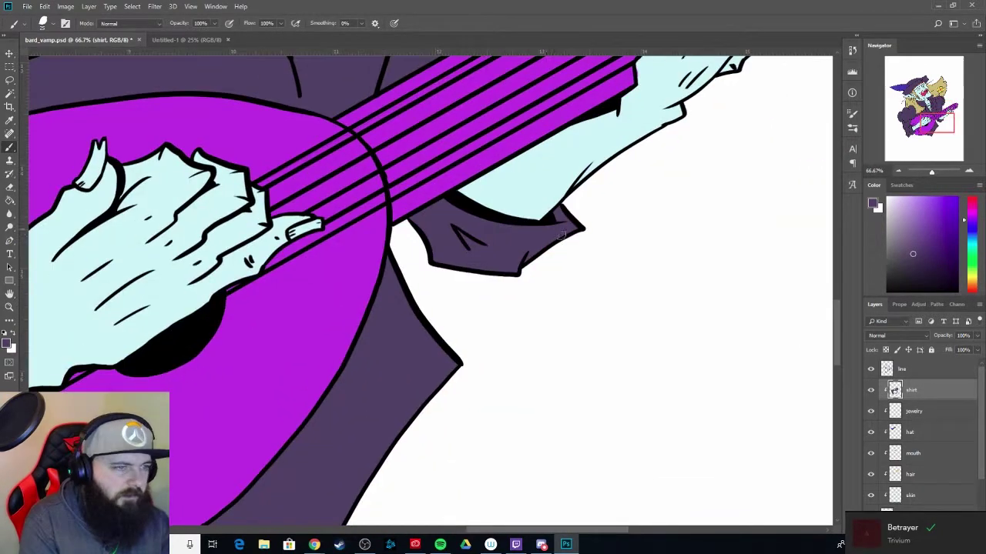
{"action": "scroll", "coordinate": [464, 268], "scroll_direction": "up", "scroll_amount": 2}
{"action": "scroll", "coordinate": [471, 408], "scroll_direction": "up", "scroll_amount": 2}
{"action": "scroll", "coordinate": [471, 408], "scroll_direction": "right", "scroll_amount": 3}
{"action": "scroll", "coordinate": [471, 408], "scroll_direction": "left", "scroll_amount": 5}
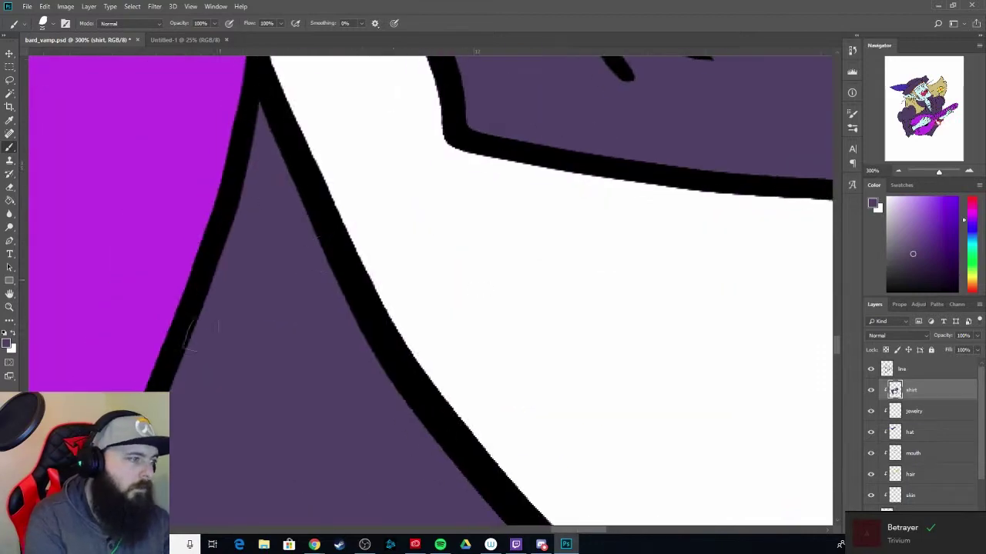
{"action": "scroll", "coordinate": [468, 259], "scroll_direction": "down", "scroll_amount": 3}
{"action": "scroll", "coordinate": [322, 254], "scroll_direction": "up", "scroll_amount": 3}
{"action": "mouse_move", "coordinate": [321, 254]}
{"action": "left_mouse_down"}
{"action": "mouse_move", "coordinate": [436, 158]}
{"action": "mouse_move", "coordinate": [436, 331]}
{"action": "mouse_move", "coordinate": [486, 127]}
{"action": "left_mouse_up"}
{"action": "scroll", "coordinate": [472, 325], "scroll_direction": "down", "scroll_amount": 5}
- Paint the left chest lace strand tan at the tip, then olive along its length
{"action": "scroll", "coordinate": [472, 325], "scroll_direction": "down", "scroll_amount": 2}
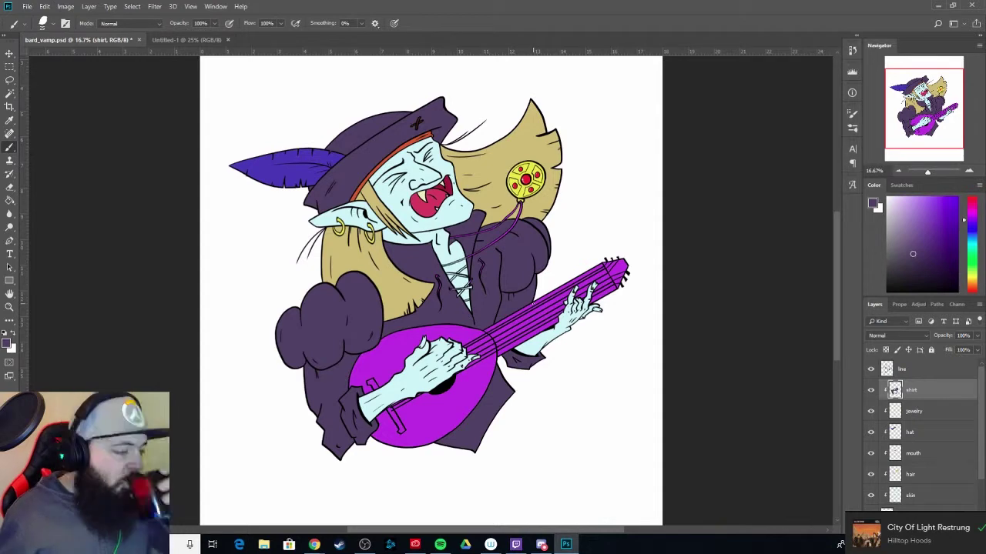
{"action": "key", "text": "ctrl+plus"}
{"action": "key", "text": "ctrl+plus"}
{"action": "key", "text": "ctrl+plus"}
{"action": "key", "text": "ctrl+plus"}
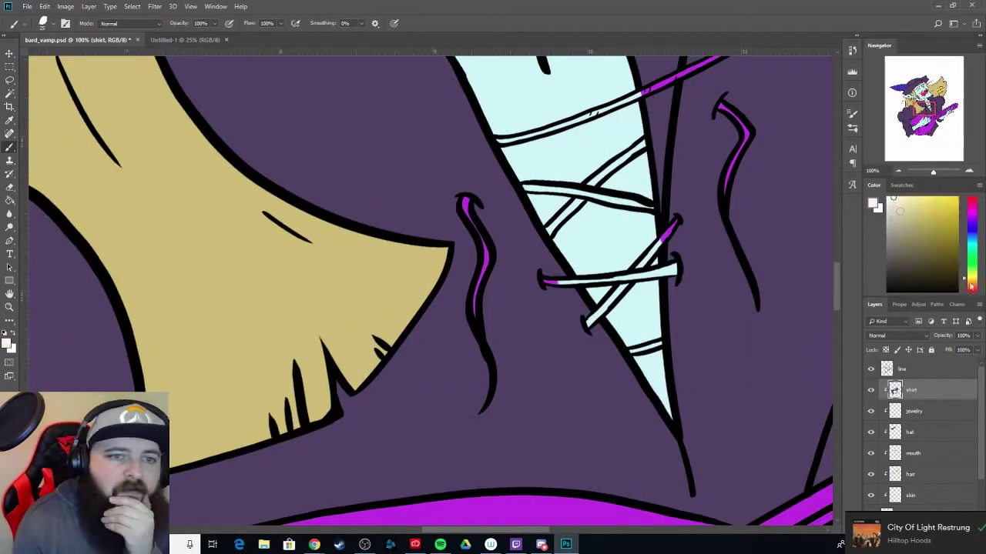
{"action": "left_click_drag", "start_coordinate": [464, 199], "coordinate": [466, 209]}
{"action": "left_click", "coordinate": [922, 251]}
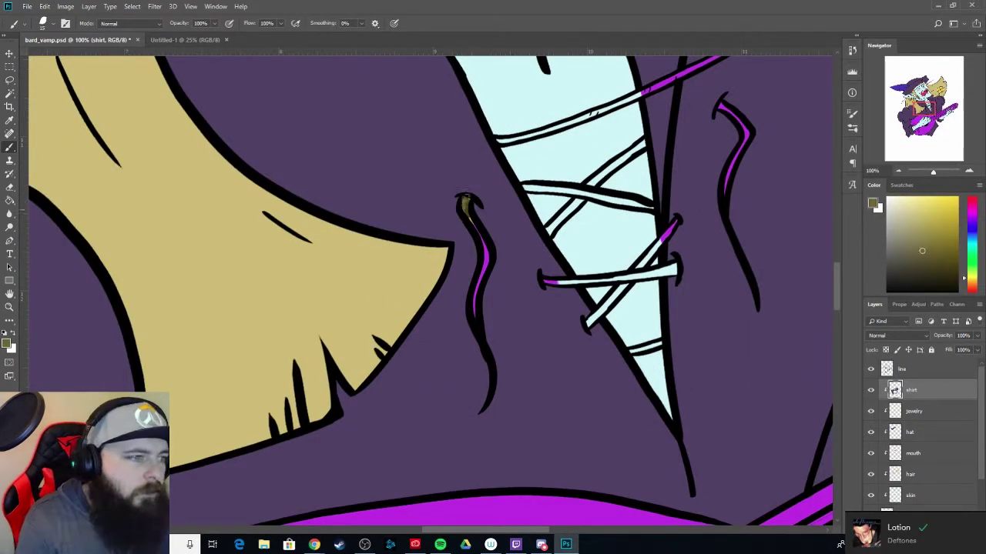
{"action": "key", "text": "XF86AudioNext"}
{"action": "key", "text": "XF86AudioNext"}
{"action": "key", "text": "XF86AudioNext"}
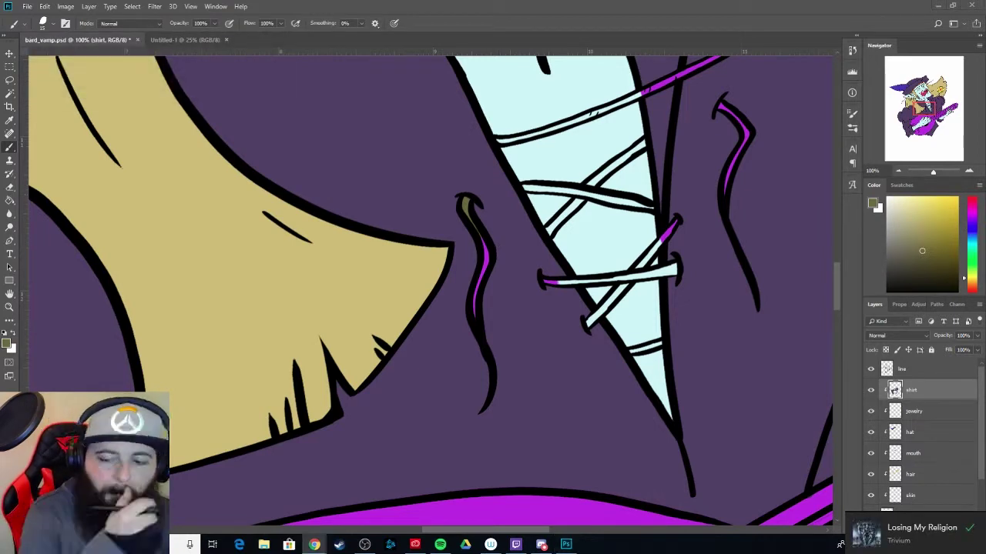
{"action": "left_click_drag", "start_coordinate": [473, 223], "coordinate": [481, 308]}
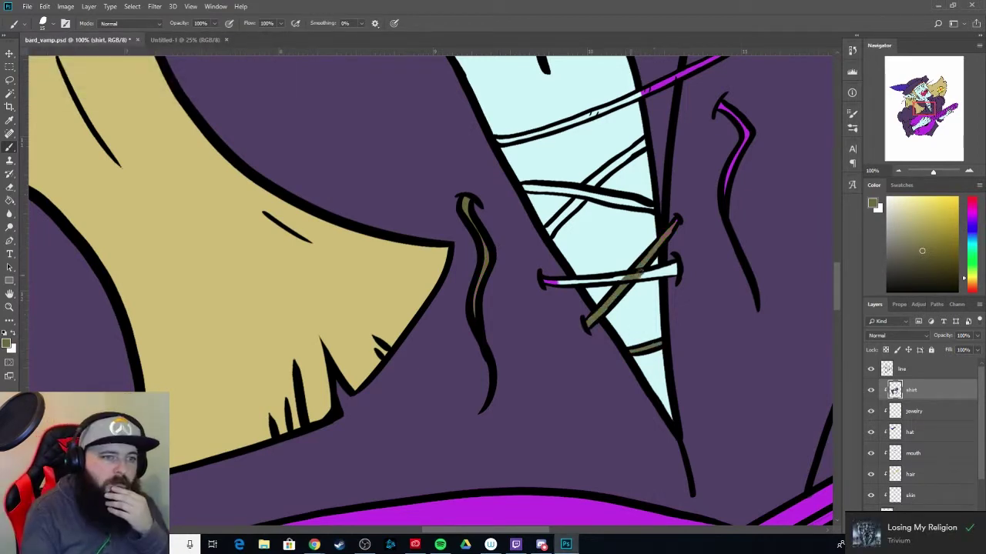
- Touch up a lace outline in black, paint the pale cross strand olive, and fit the canvas
{"action": "left_click", "coordinate": [705, 300], "text": "alt"}
{"action": "left_click_drag", "start_coordinate": [575, 205], "coordinate": [547, 234]}
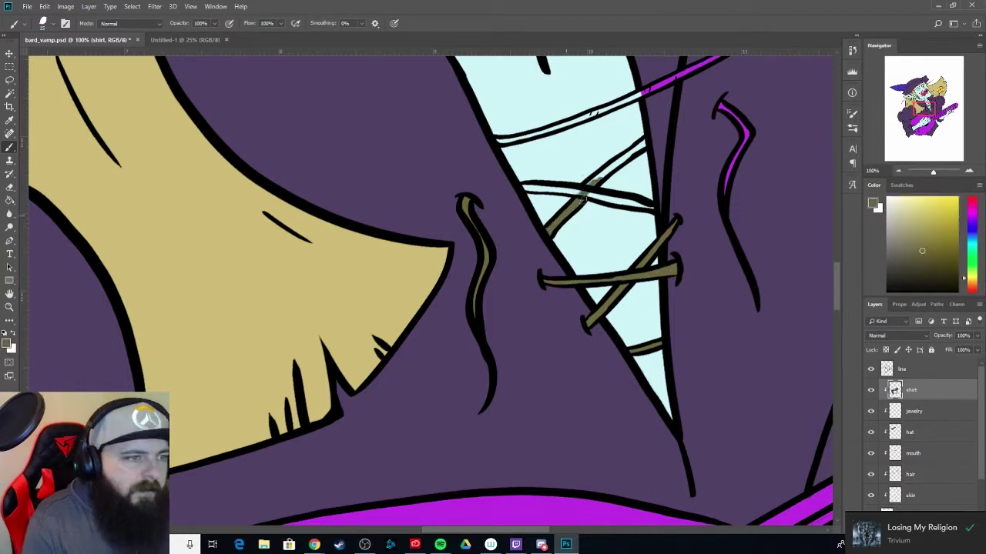
{"action": "scroll", "coordinate": [743, 135], "scroll_direction": "up", "scroll_amount": 3}
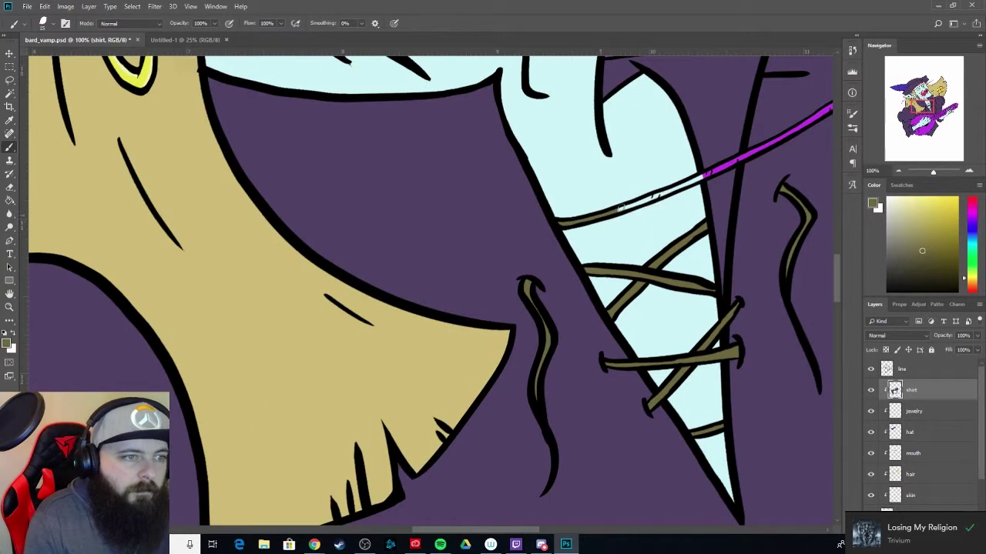
{"action": "mouse_move", "coordinate": [552, 229]}
{"action": "left_mouse_down"}
{"action": "mouse_move", "coordinate": [714, 168]}
{"action": "mouse_move", "coordinate": [560, 244]}
{"action": "left_mouse_up"}
{"action": "scroll", "coordinate": [658, 183], "scroll_direction": "up", "scroll_amount": 3}
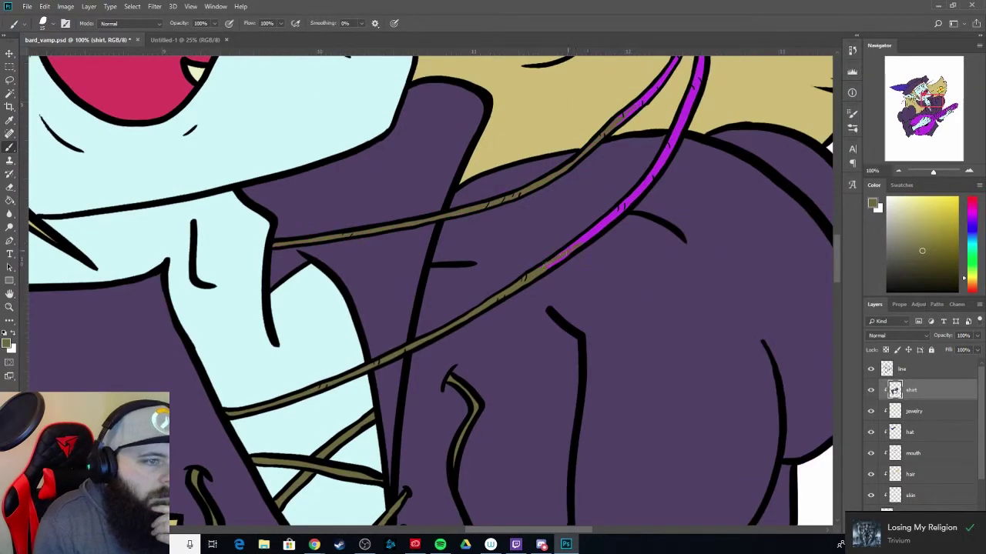
{"action": "left_click_drag", "start_coordinate": [568, 250], "coordinate": [532, 316]}
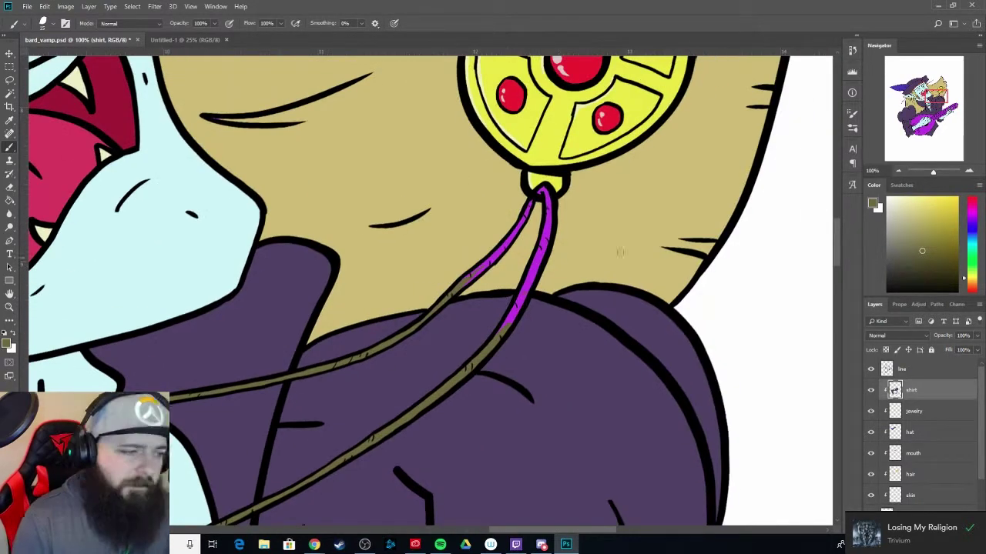
{"action": "key", "text": "ctrl+0"}
- Create a new layer named 'lute' and pick a brown from the canvas
{"action": "key", "text": "ctrl+shift+alt+n"}
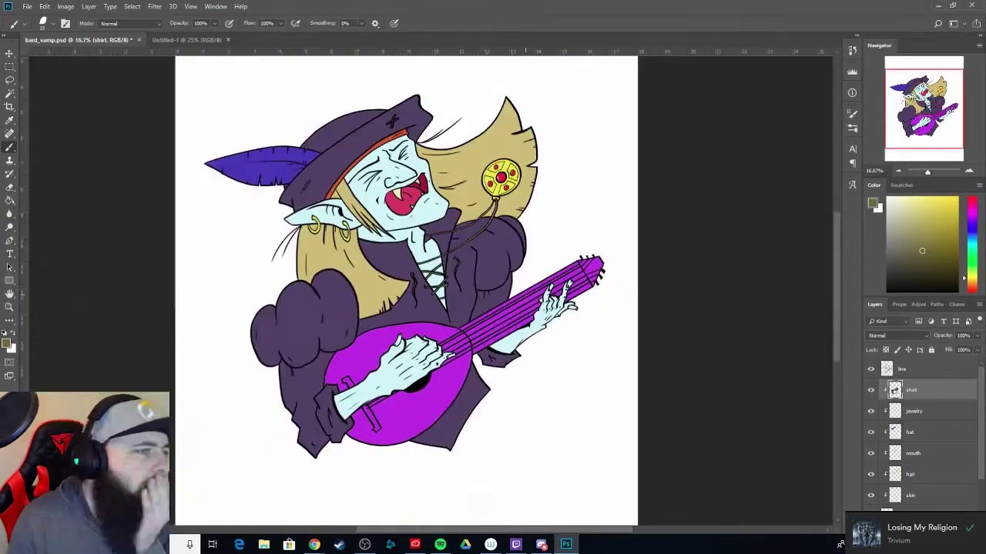
{"action": "double_click", "coordinate": [912, 391]}
{"action": "type", "text": "lute"}
{"action": "key", "text": "Return"}
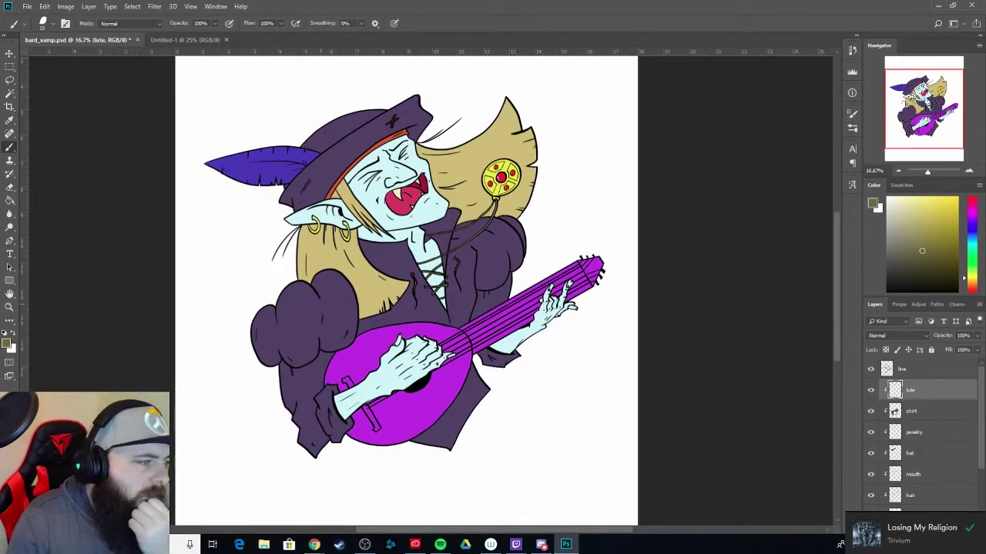
{"action": "key", "text": "alt+bracketright"}
{"action": "left_click", "coordinate": [393, 447], "text": "alt"}
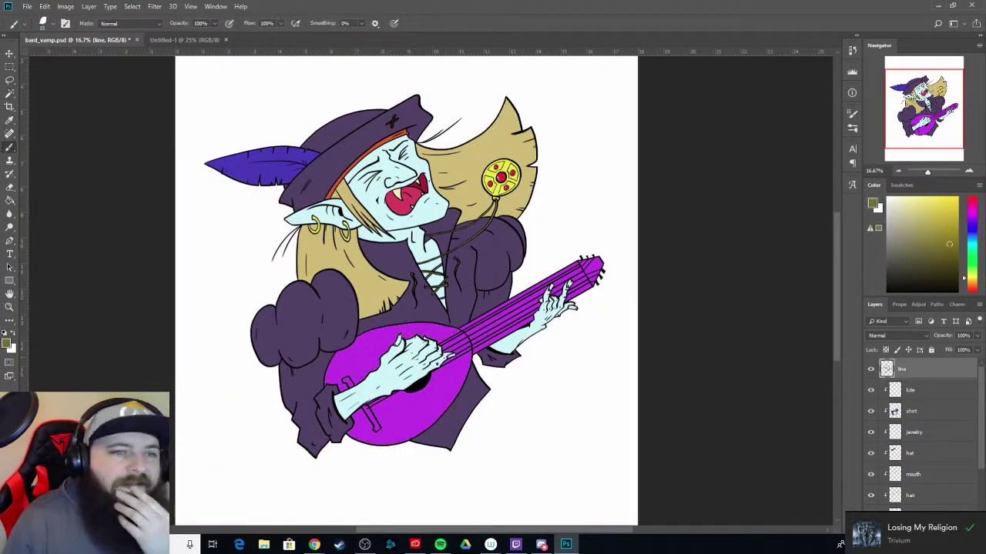
{"action": "key", "text": "alt+bracketleft"}
- Brush brown over the whole magenta lute body, covering leftover patches
{"action": "scroll", "coordinate": [401, 408], "scroll_direction": "up", "scroll_amount": 3}
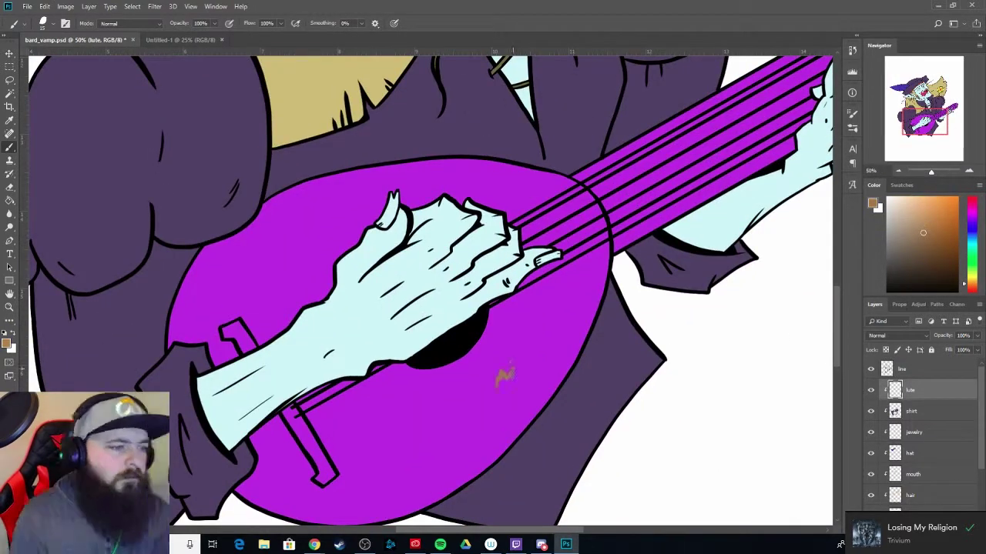
{"action": "mouse_move", "coordinate": [504, 375]}
{"action": "left_mouse_down"}
{"action": "mouse_move", "coordinate": [539, 324]}
{"action": "mouse_move", "coordinate": [455, 370]}
{"action": "mouse_move", "coordinate": [346, 385]}
{"action": "mouse_move", "coordinate": [261, 455]}
{"action": "left_mouse_up"}
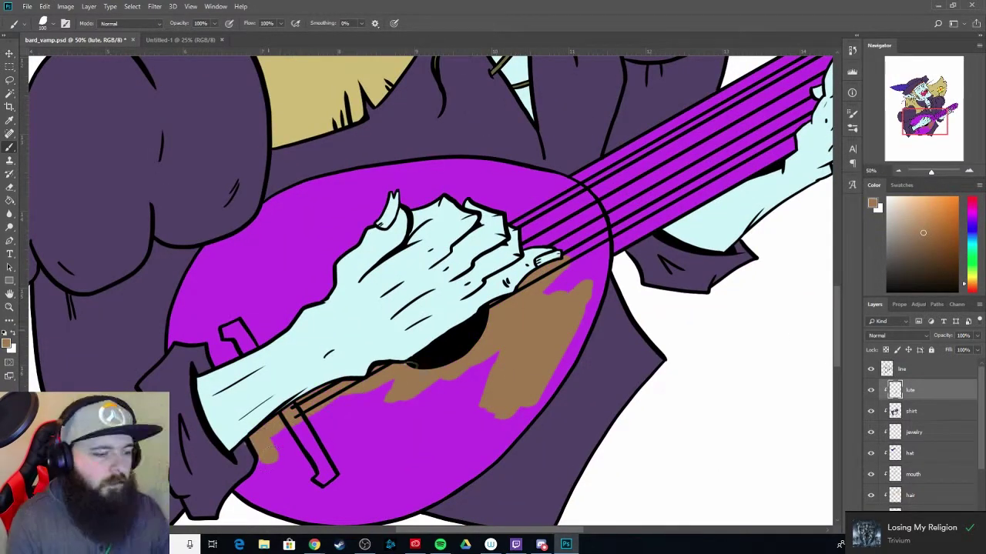
{"action": "left_click_drag", "start_coordinate": [409, 370], "coordinate": [578, 239]}
{"action": "left_click_drag", "start_coordinate": [416, 346], "coordinate": [608, 389]}
{"action": "left_click_drag", "start_coordinate": [647, 355], "coordinate": [716, 262]}
{"action": "left_click_drag", "start_coordinate": [686, 231], "coordinate": [508, 339]}
{"action": "left_click_drag", "start_coordinate": [577, 269], "coordinate": [462, 324]}
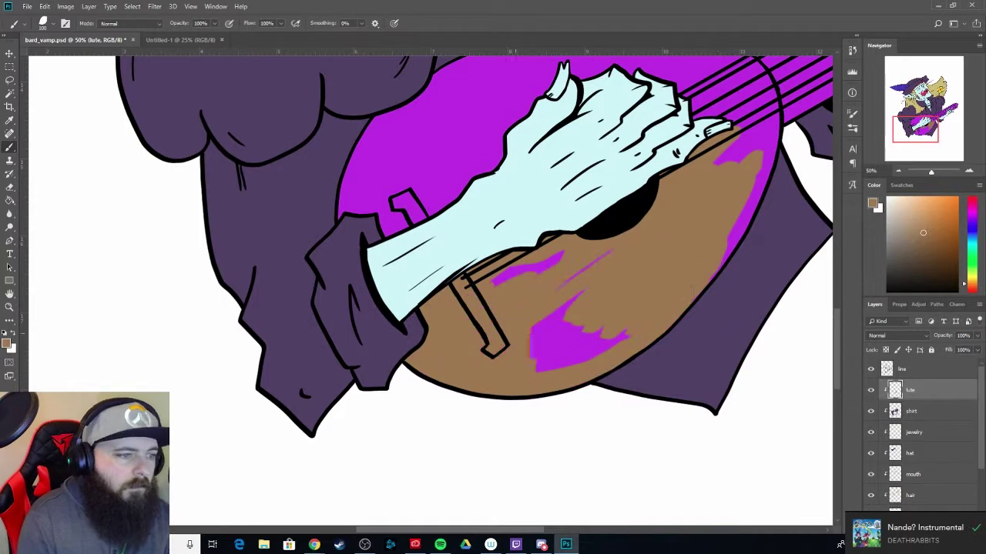
{"action": "left_click_drag", "start_coordinate": [501, 273], "coordinate": [585, 343]}
{"action": "left_click_drag", "start_coordinate": [539, 193], "coordinate": [451, 347]}
{"action": "mouse_move", "coordinate": [609, 266]}
{"action": "left_mouse_down"}
{"action": "mouse_move", "coordinate": [628, 281]}
{"action": "mouse_move", "coordinate": [393, 273]}
{"action": "mouse_move", "coordinate": [223, 377]}
{"action": "mouse_move", "coordinate": [639, 231]}
{"action": "left_mouse_up"}
{"action": "left_click_drag", "start_coordinate": [416, 231], "coordinate": [246, 362]}
{"action": "left_click_drag", "start_coordinate": [351, 289], "coordinate": [308, 320]}
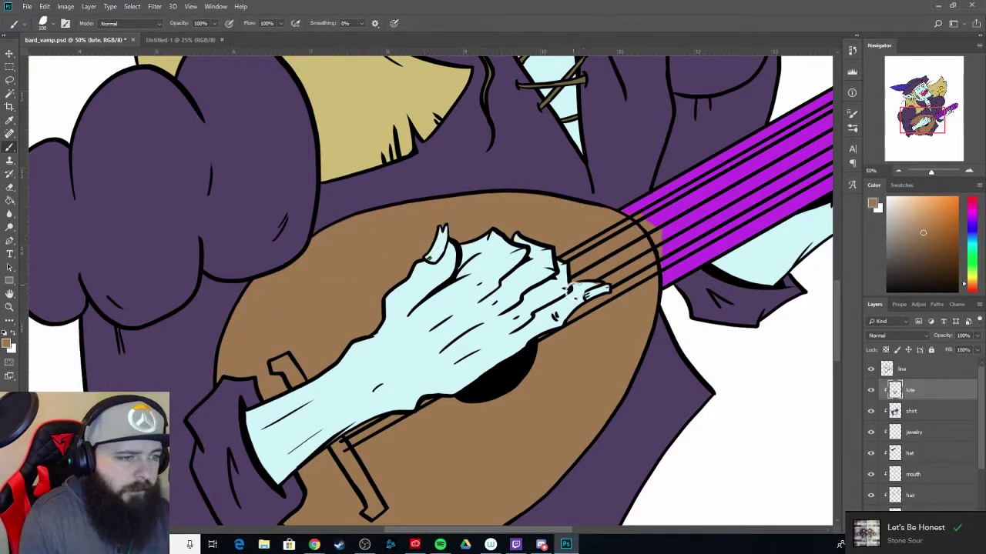
- Paint the magenta lute neck and head brown, including the neck near the hand
{"action": "scroll", "coordinate": [589, 292], "scroll_direction": "up", "scroll_amount": 5}
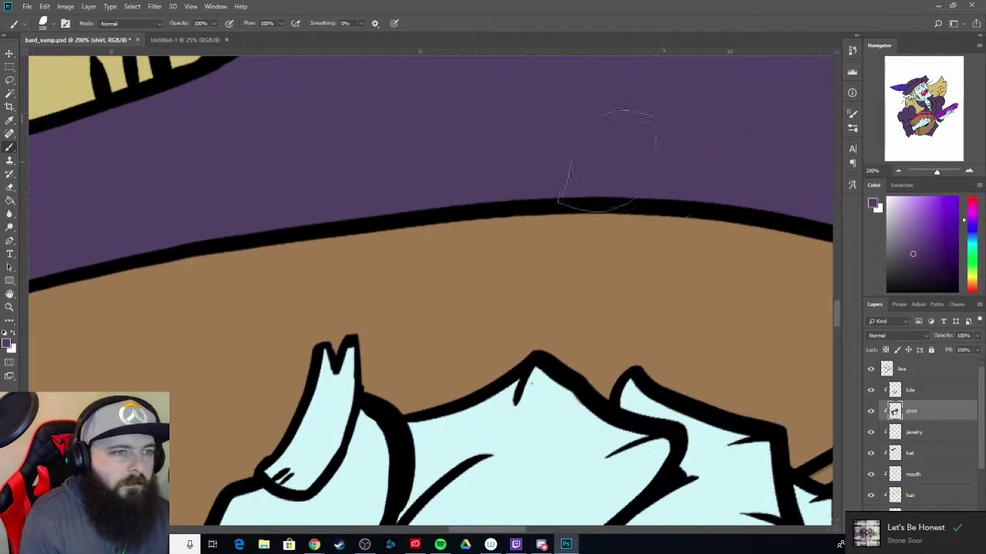
{"action": "left_click", "coordinate": [693, 255], "text": "ctrl"}
{"action": "left_click", "coordinate": [693, 254], "text": "alt"}
{"action": "left_click_drag", "start_coordinate": [670, 255], "coordinate": [516, 254]}
{"action": "left_click", "coordinate": [693, 308], "text": "ctrl"}
{"action": "left_click", "coordinate": [585, 293], "text": "alt"}
{"action": "left_click_drag", "start_coordinate": [554, 308], "coordinate": [708, 246]}
{"action": "left_click_drag", "start_coordinate": [585, 231], "coordinate": [715, 323]}
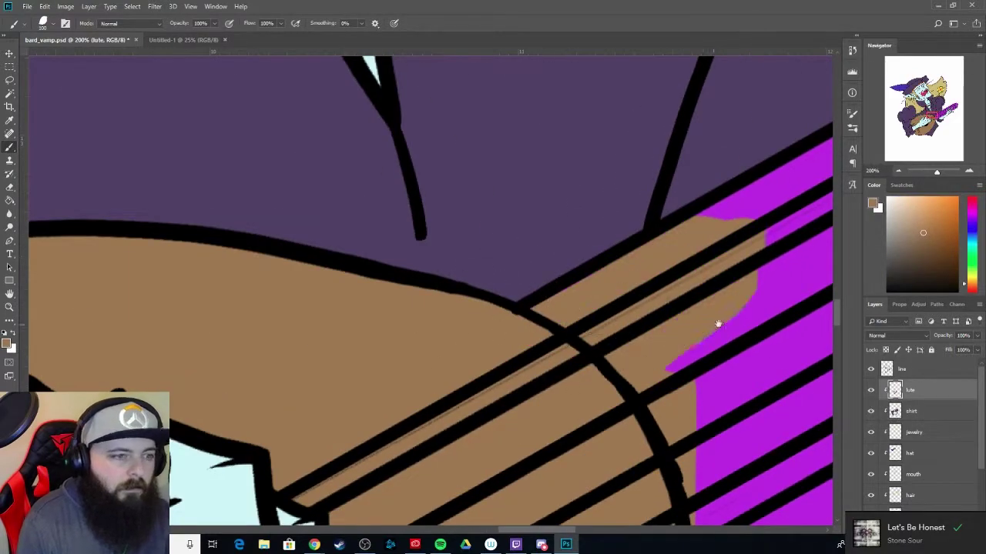
{"action": "left_click_drag", "start_coordinate": [812, 385], "coordinate": [658, 231]}
{"action": "scroll", "coordinate": [669, 231], "scroll_direction": "down", "scroll_amount": 5}
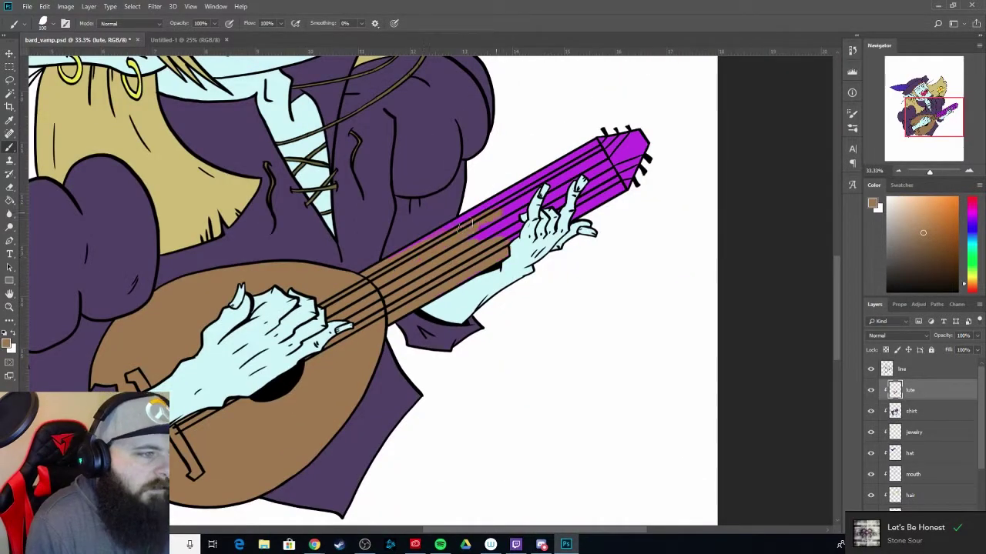
{"action": "mouse_move", "coordinate": [539, 193]}
{"action": "left_mouse_down"}
{"action": "mouse_move", "coordinate": [643, 139]}
{"action": "mouse_move", "coordinate": [609, 169]}
{"action": "left_mouse_up"}
{"action": "scroll", "coordinate": [678, 431], "scroll_direction": "up", "scroll_amount": 3}
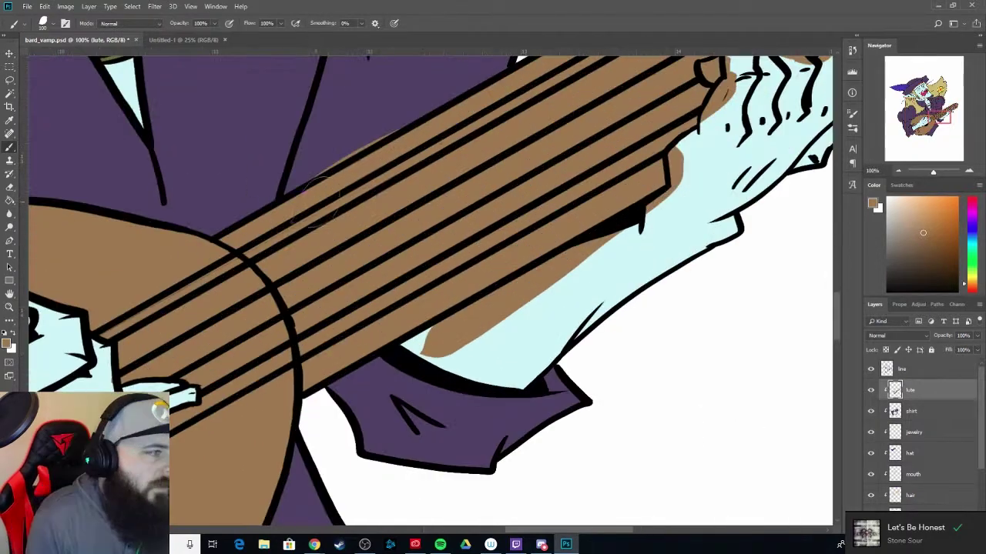
{"action": "mouse_move", "coordinate": [423, 353]}
{"action": "left_mouse_down"}
{"action": "mouse_move", "coordinate": [489, 295]}
{"action": "mouse_move", "coordinate": [369, 385]}
{"action": "left_mouse_up"}
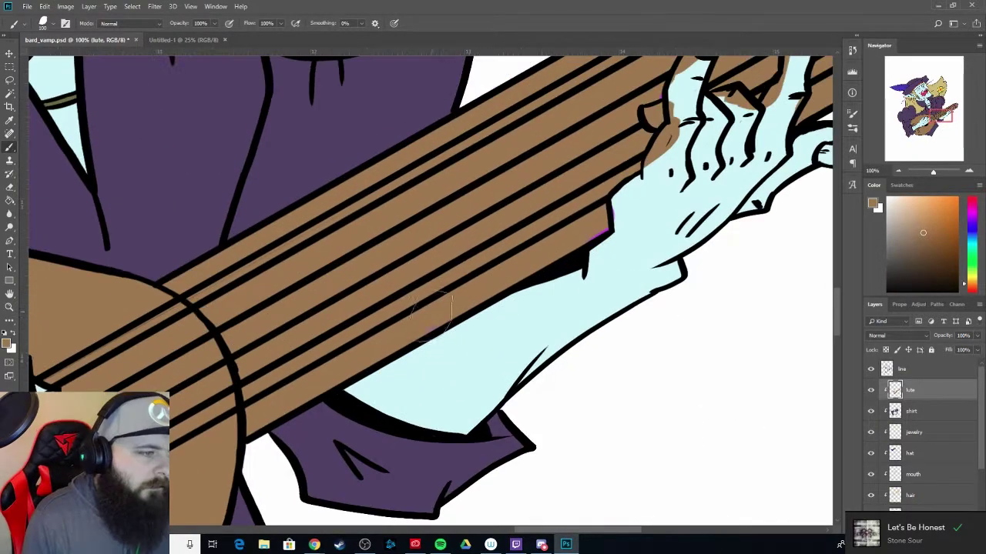
- Restore the fretting hand's pale blue skin where brown spilled over
{"action": "mouse_move", "coordinate": [691, 157]}
{"action": "left_mouse_down"}
{"action": "mouse_move", "coordinate": [472, 247]}
{"action": "mouse_move", "coordinate": [354, 336]}
{"action": "left_mouse_up"}
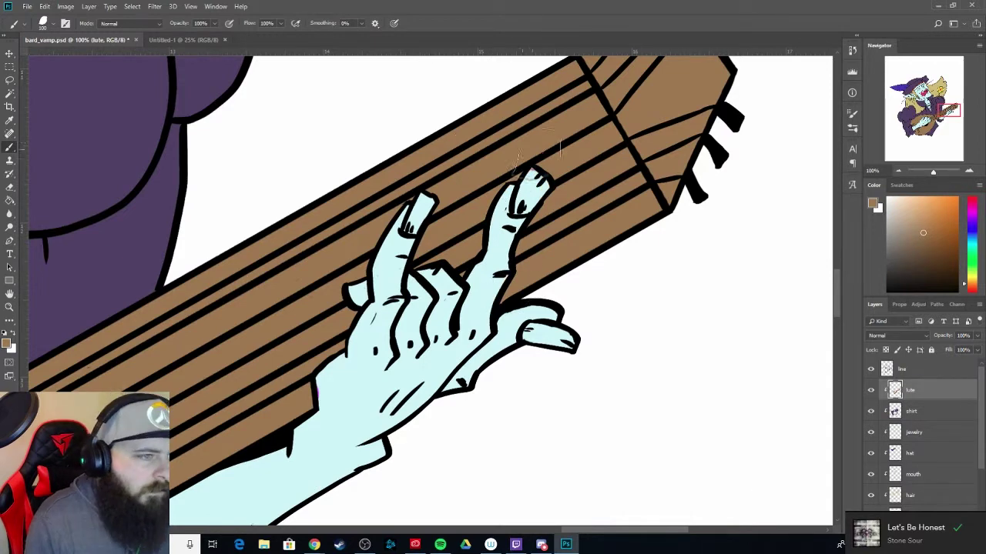
{"action": "left_click", "coordinate": [531, 193], "text": "ctrl"}
{"action": "left_click", "coordinate": [435, 262], "text": "alt"}
{"action": "mouse_move", "coordinate": [358, 362]}
{"action": "left_mouse_down"}
{"action": "mouse_move", "coordinate": [435, 262]}
{"action": "mouse_move", "coordinate": [367, 379]}
{"action": "left_mouse_up"}
{"action": "left_click", "coordinate": [512, 308], "text": "ctrl"}
{"action": "left_click", "coordinate": [512, 308], "text": "alt"}
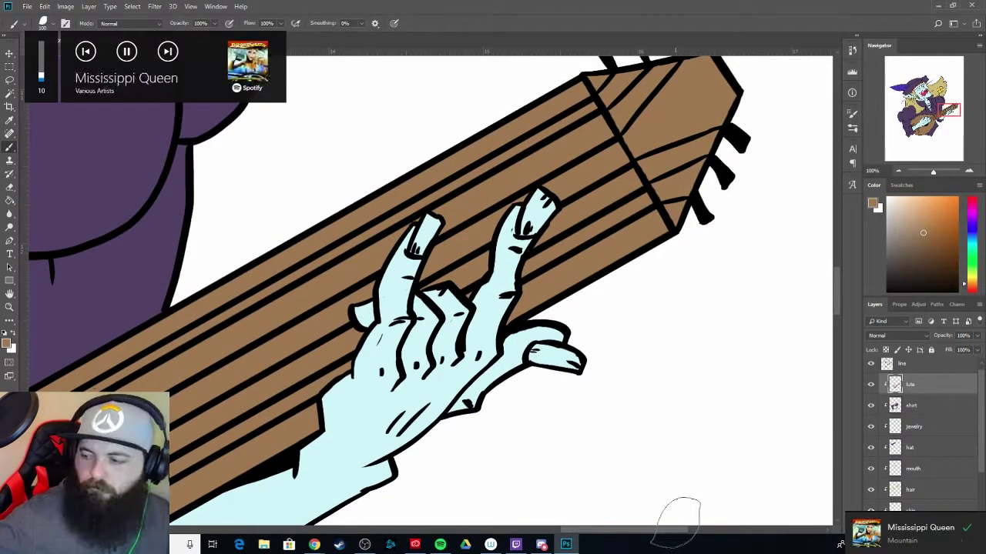
{"action": "scroll", "coordinate": [566, 327], "scroll_direction": "down", "scroll_amount": 2}
{"action": "scroll", "coordinate": [566, 327], "scroll_direction": "down", "scroll_amount": 2}
{"action": "scroll", "coordinate": [566, 327], "scroll_direction": "down", "scroll_amount": 1}
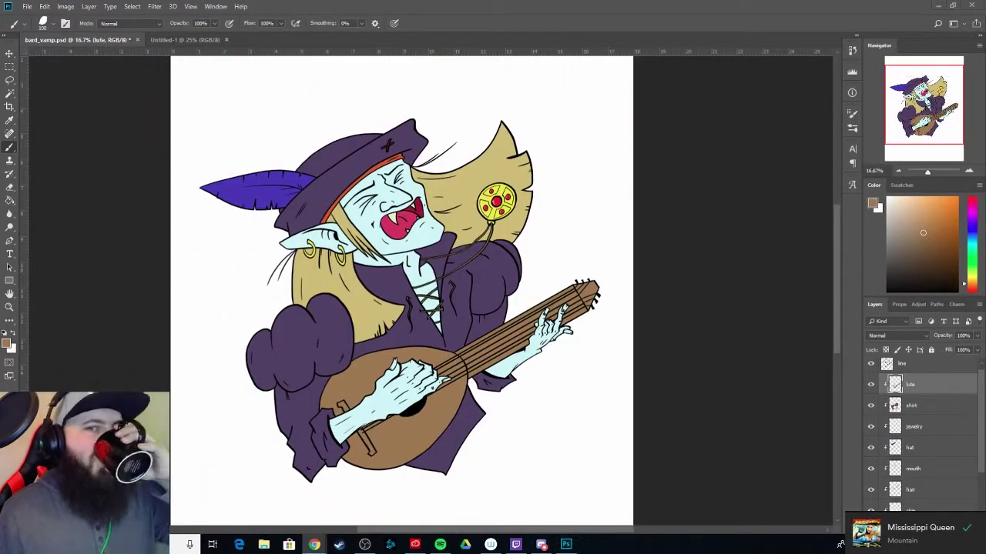
- Browse the layer stack and make the line art layer active
{"action": "scroll", "coordinate": [924, 431], "scroll_direction": "down", "scroll_amount": 3}
{"action": "left_click", "coordinate": [954, 427]}
{"action": "scroll", "coordinate": [976, 429], "scroll_direction": "up", "scroll_amount": 1}
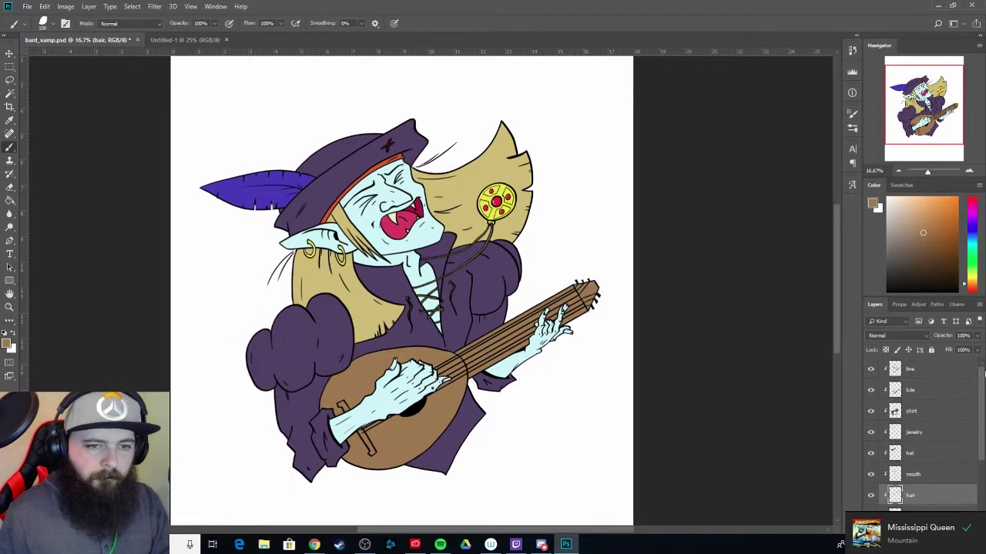
{"action": "scroll", "coordinate": [914, 460], "scroll_direction": "down", "scroll_amount": 1}
{"action": "right_click", "coordinate": [915, 460]}
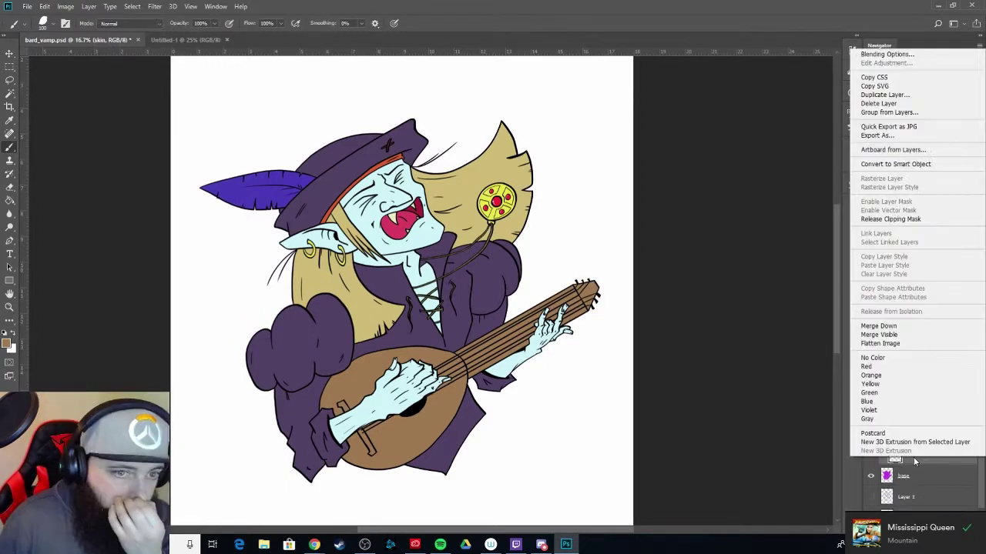
{"action": "left_click", "coordinate": [893, 325]}
{"action": "right_click", "coordinate": [900, 457]}
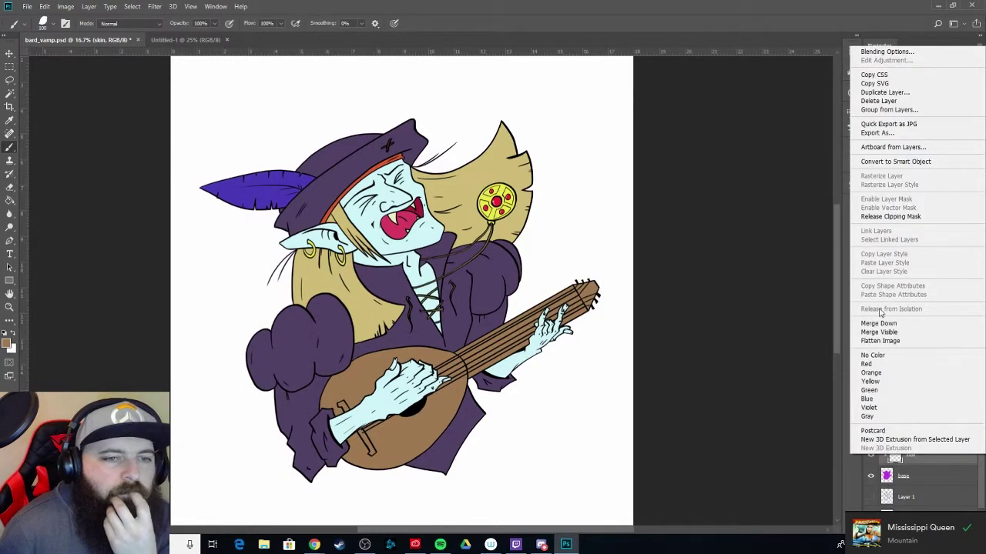
{"action": "left_click", "coordinate": [842, 397]}
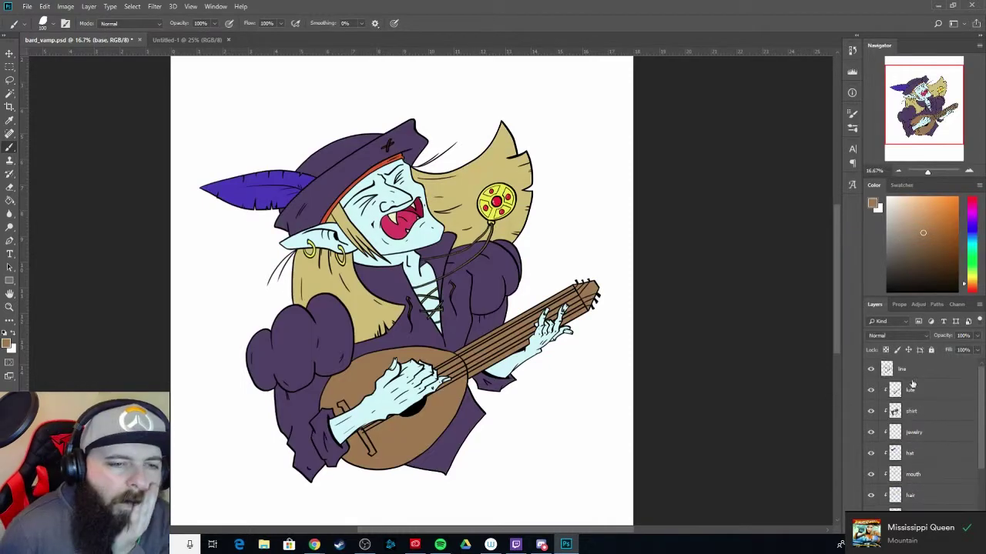
{"action": "right_click", "coordinate": [910, 376]}
{"action": "key", "text": "Escape"}
- Add a shadows layer below the line art at 10% opacity with a purple colour
{"action": "key", "text": "ctrl+z"}
{"action": "type", "text": "shadows"}
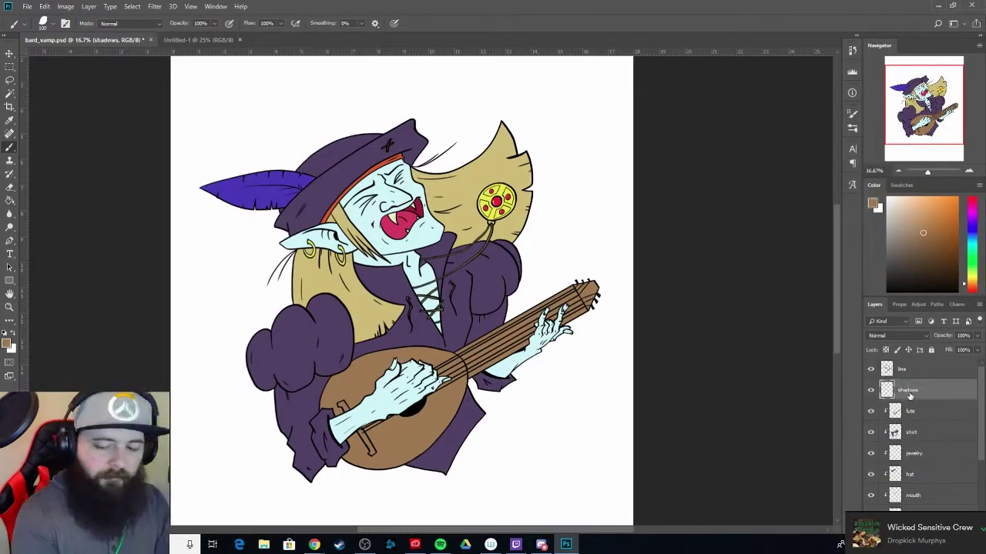
{"action": "left_click_drag", "start_coordinate": [940, 336], "coordinate": [916, 336]}
{"action": "left_click", "coordinate": [462, 269], "text": "alt"}
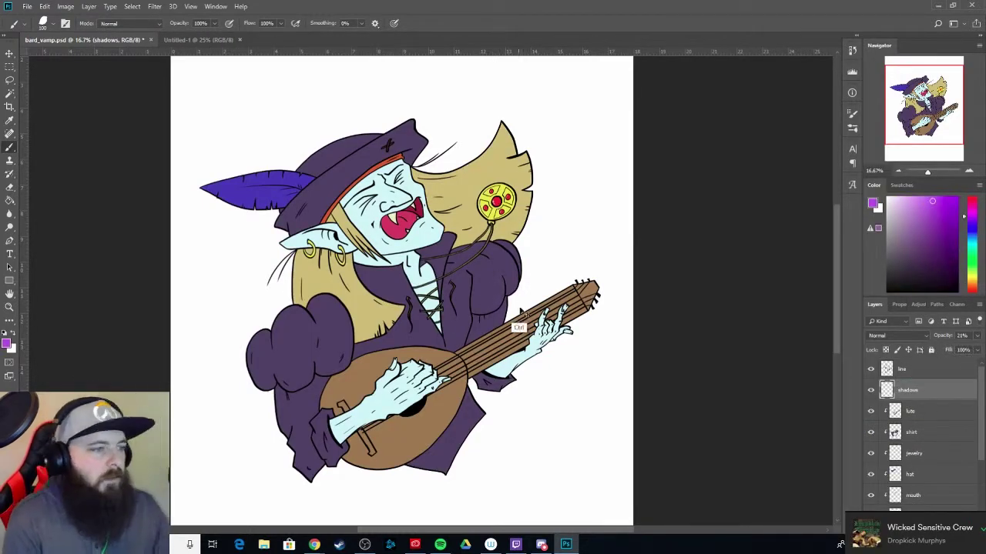
{"action": "scroll", "coordinate": [927, 380], "scroll_direction": "down", "scroll_amount": 1}
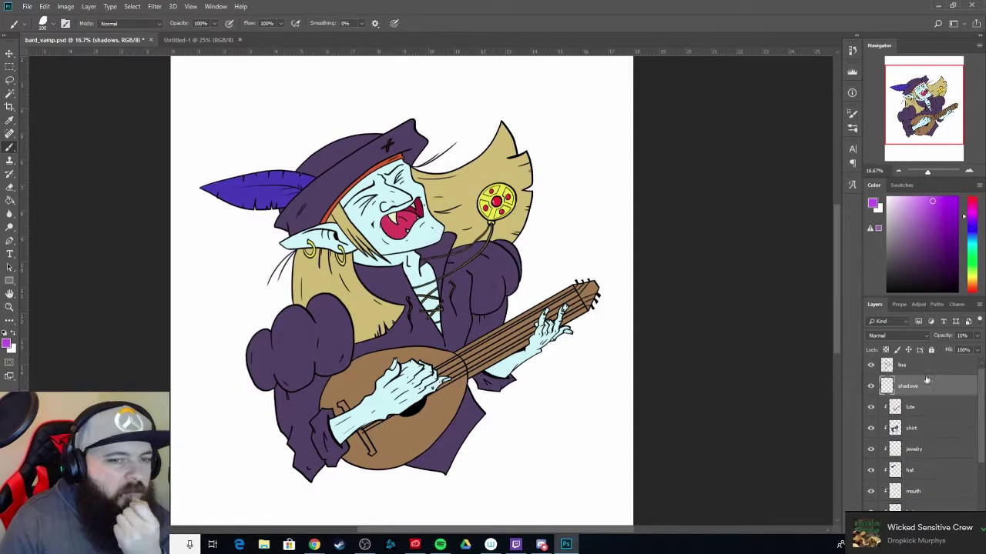
- Add a new layer named 'blending'
{"action": "key", "text": "ctrl+shift+n"}
{"action": "type", "text": "blending"}
{"action": "key", "text": "Return"}
- Try a 6% flow brush on the ear, then pick a darker teal with a full-flow brush
{"action": "scroll", "coordinate": [327, 207], "scroll_direction": "up", "scroll_amount": 4}
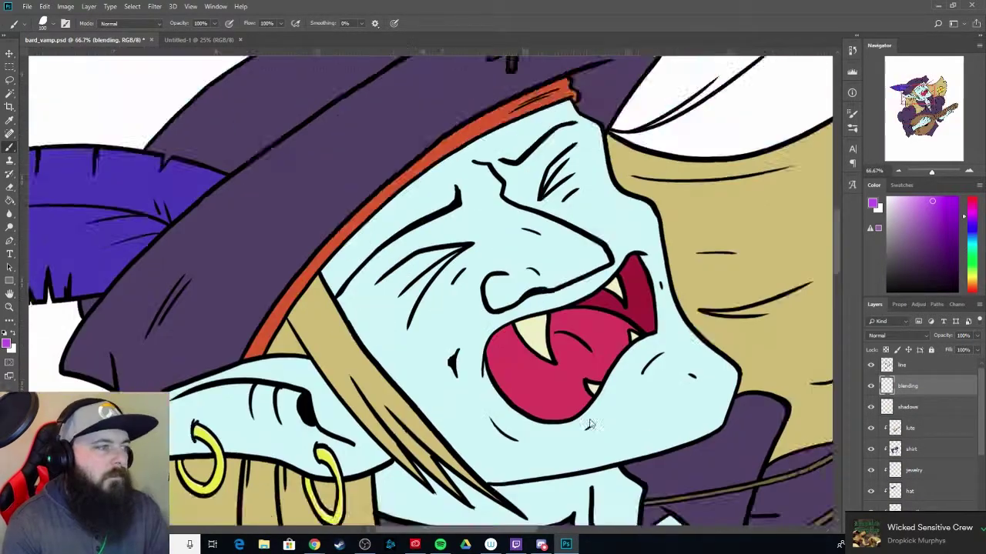
{"action": "left_click", "coordinate": [336, 304]}
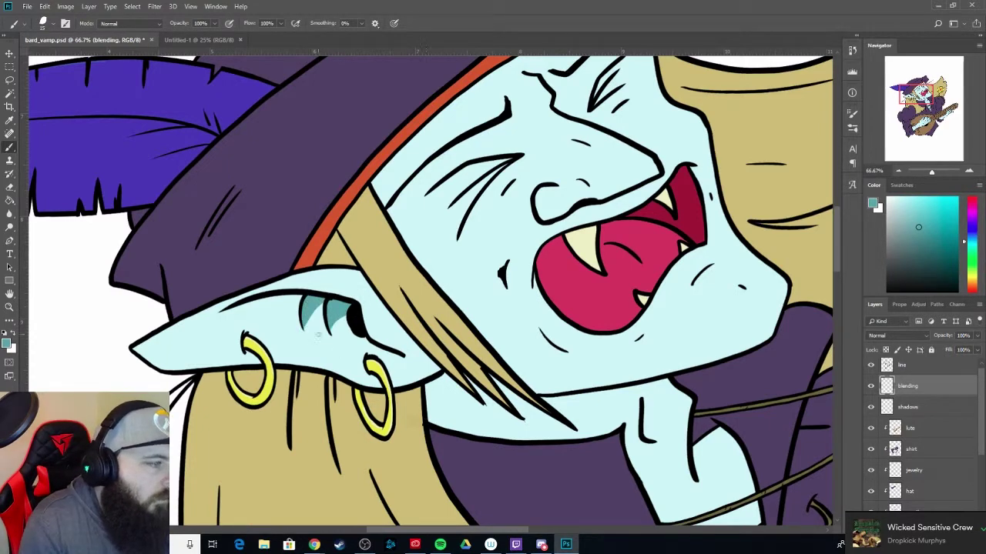
{"action": "left_click", "coordinate": [13, 22]}
{"action": "left_click", "coordinate": [62, 80]}
{"action": "left_click", "coordinate": [312, 316]}
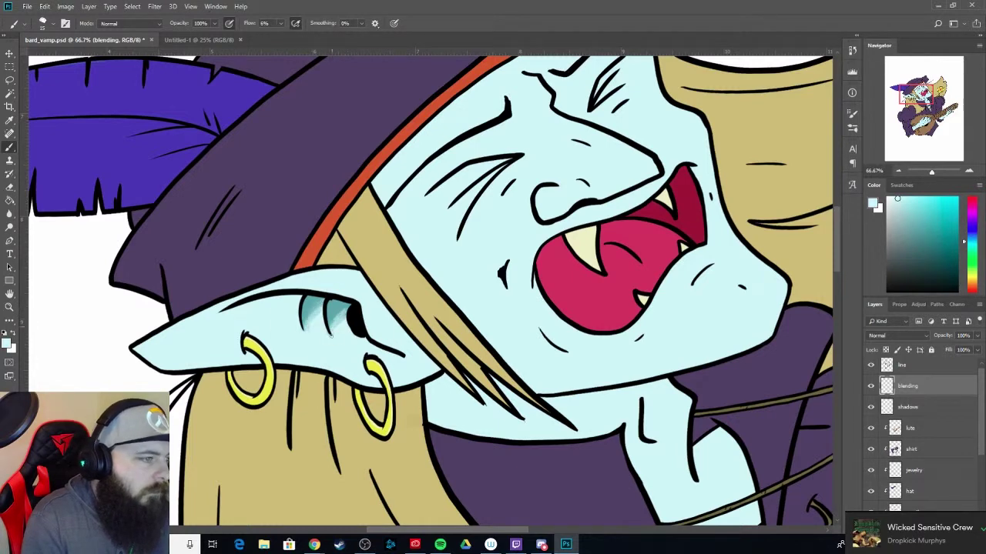
{"action": "left_click", "coordinate": [333, 319], "text": "alt"}
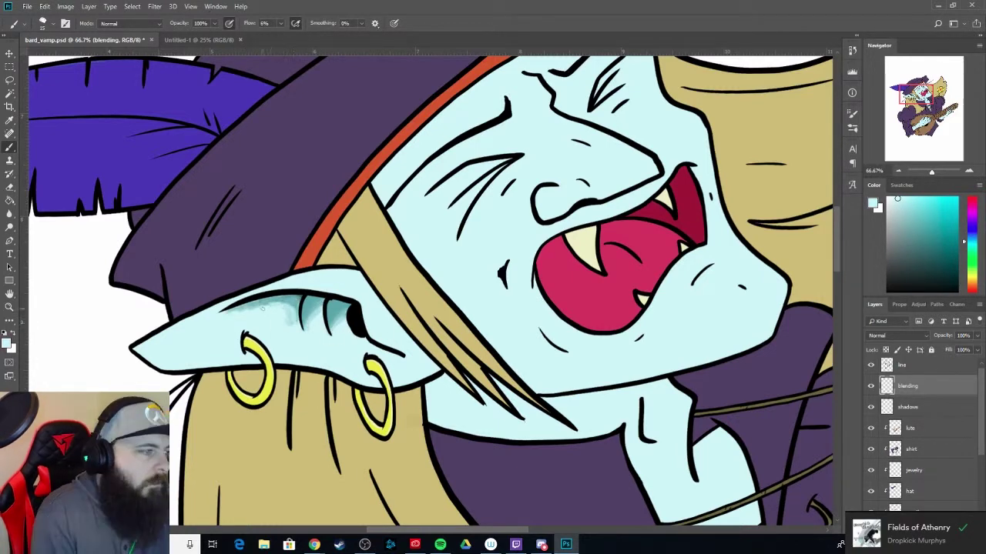
{"action": "left_click", "coordinate": [14, 22]}
{"action": "left_click", "coordinate": [62, 61]}
{"action": "left_click", "coordinate": [338, 324], "text": "alt"}
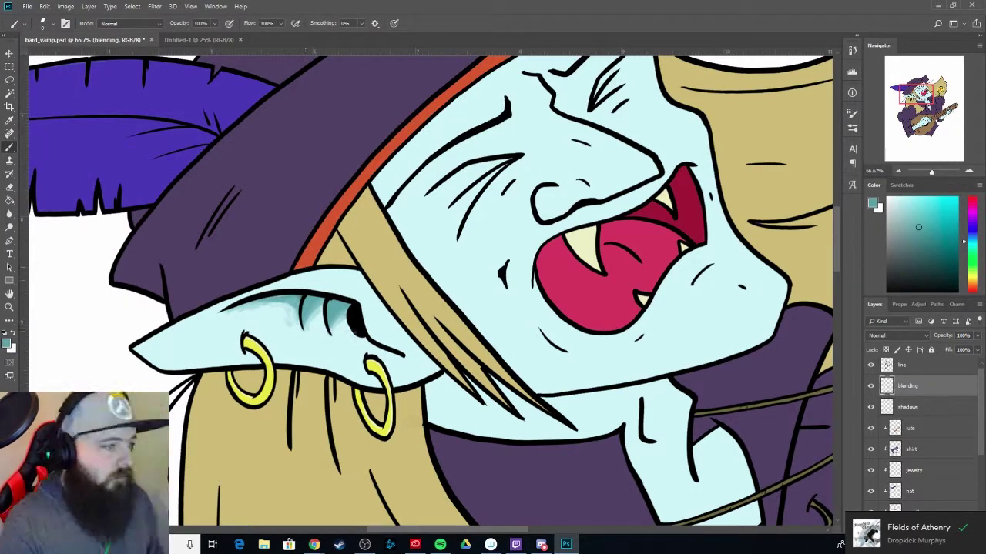
- Zoom in on the ear and try a teal stroke under its outline, then undo it
{"action": "key", "text": "ctrl+plus"}
{"action": "key", "text": "ctrl+plus"}
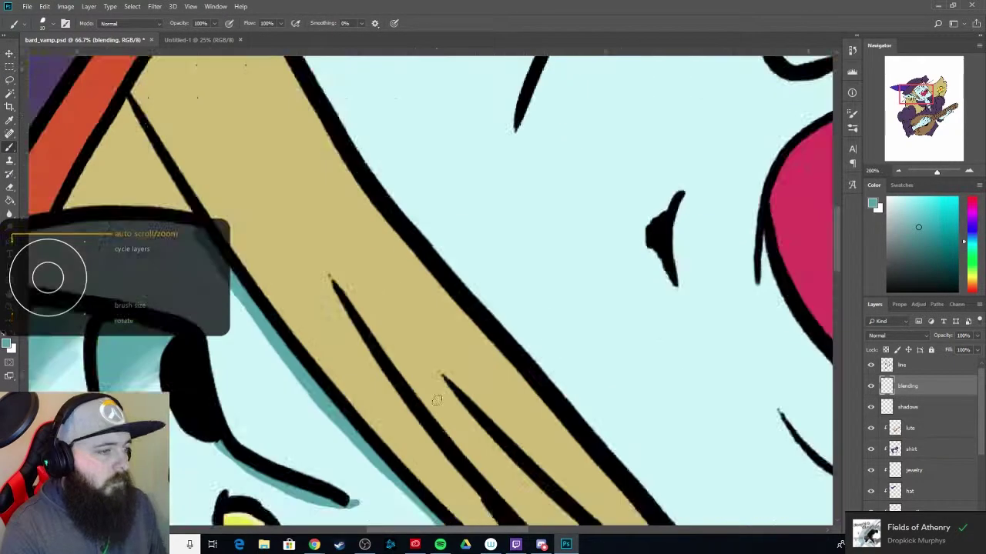
{"action": "mouse_move", "coordinate": [231, 158]}
{"action": "left_mouse_down"}
{"action": "mouse_move", "coordinate": [296, 231]}
{"action": "mouse_move", "coordinate": [408, 279]}
{"action": "left_mouse_up"}
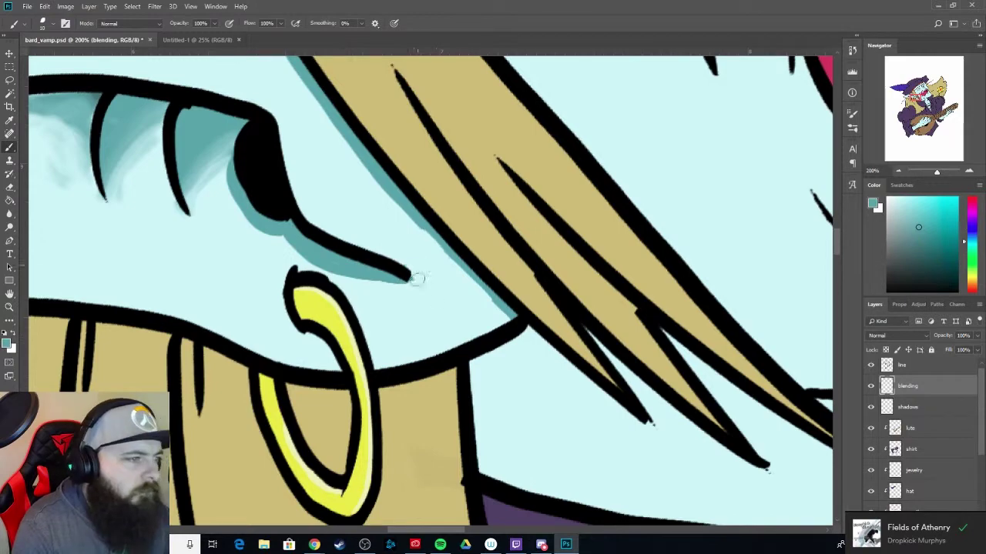
{"action": "key", "text": "ctrl+z"}
{"action": "scroll", "coordinate": [350, 391], "scroll_direction": "left", "scroll_amount": 4}
{"action": "scroll", "coordinate": [350, 390], "scroll_direction": "up", "scroll_amount": 1}
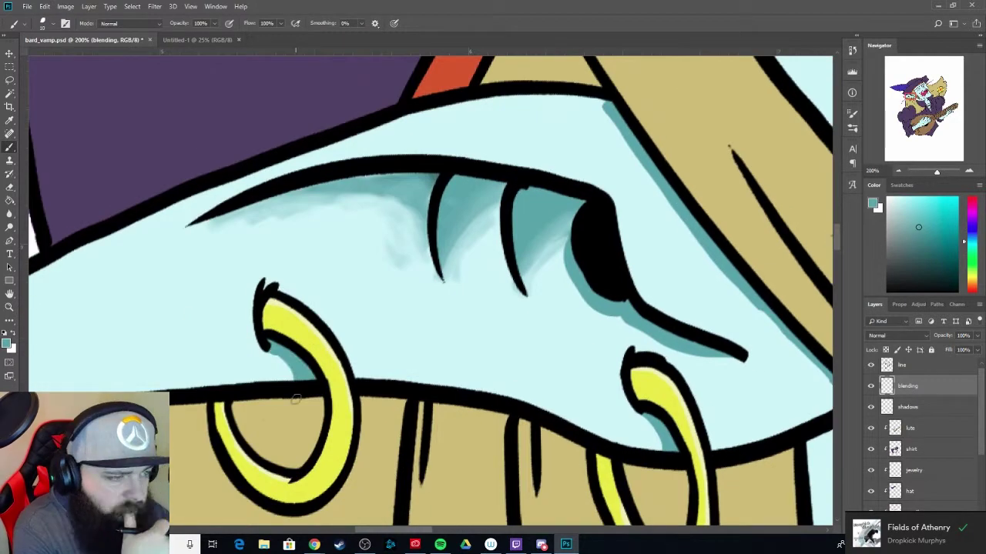
{"action": "scroll", "coordinate": [295, 398], "scroll_direction": "left", "scroll_amount": 2}
{"action": "scroll", "coordinate": [254, 358], "scroll_direction": "down", "scroll_amount": 1}
{"action": "scroll", "coordinate": [246, 317], "scroll_direction": "right", "scroll_amount": 2}
{"action": "scroll", "coordinate": [247, 317], "scroll_direction": "down", "scroll_amount": 1}
{"action": "scroll", "coordinate": [650, 249], "scroll_direction": "right", "scroll_amount": 4}
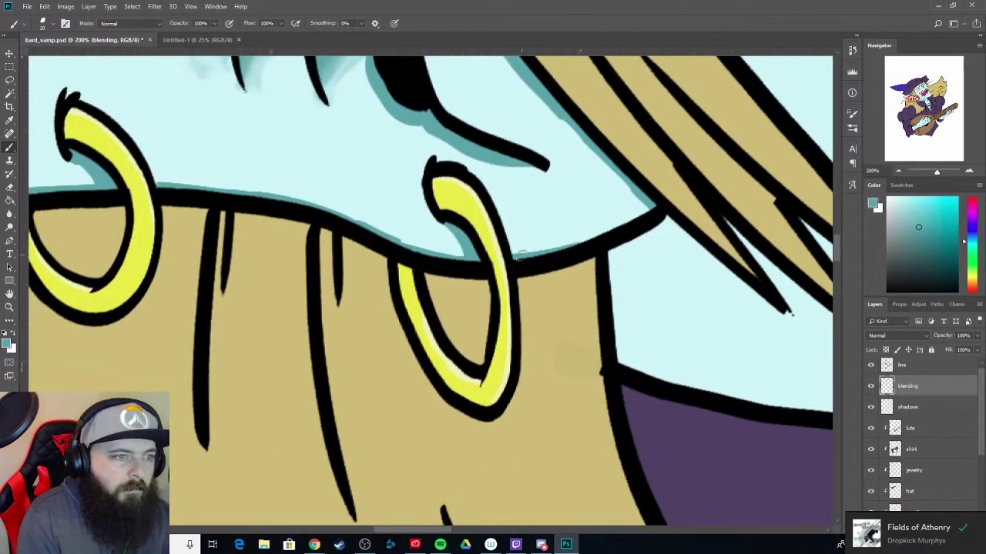
{"action": "scroll", "coordinate": [649, 248], "scroll_direction": "up", "scroll_amount": 3}
{"action": "scroll", "coordinate": [649, 249], "scroll_direction": "up", "scroll_amount": 2}
{"action": "scroll", "coordinate": [506, 414], "scroll_direction": "down", "scroll_amount": 2}
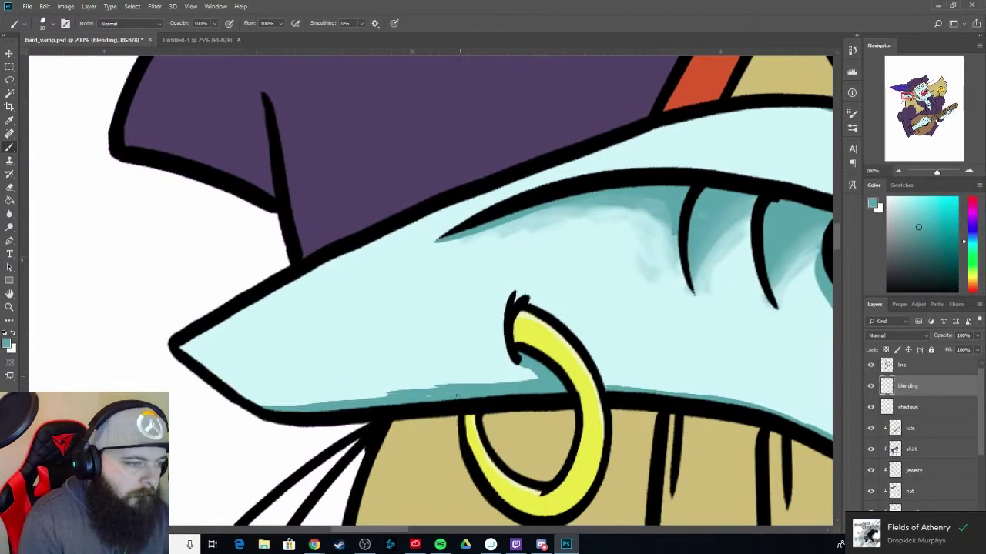
{"action": "scroll", "coordinate": [521, 308], "scroll_direction": "up", "scroll_amount": 2}
{"action": "scroll", "coordinate": [367, 314], "scroll_direction": "down", "scroll_amount": 4}
{"action": "scroll", "coordinate": [366, 314], "scroll_direction": "up", "scroll_amount": 2}
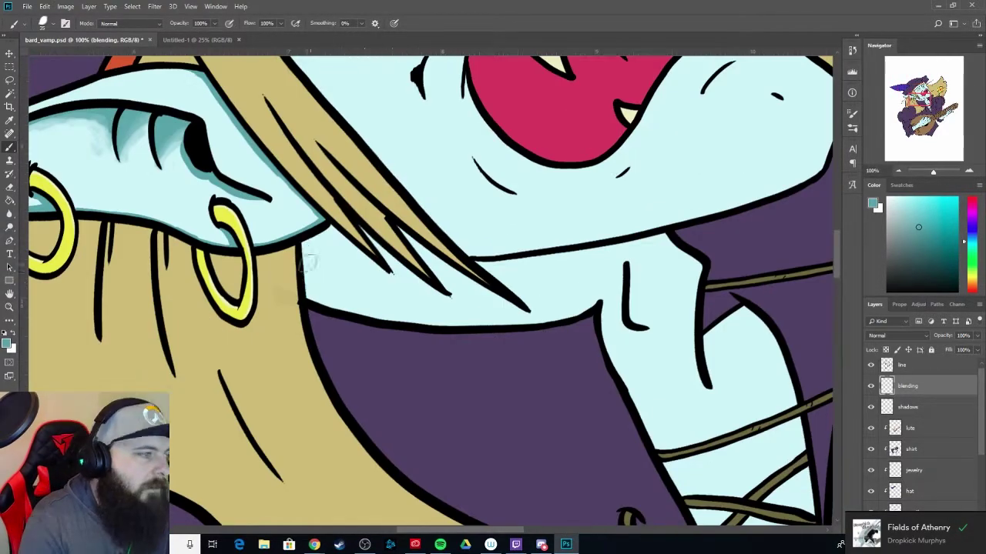
- Shade the neck beneath the hair and along the collar line in teal
{"action": "mouse_move", "coordinate": [308, 238]}
{"action": "left_mouse_down"}
{"action": "mouse_move", "coordinate": [393, 293]}
{"action": "mouse_move", "coordinate": [377, 315]}
{"action": "left_mouse_up"}
{"action": "mouse_move", "coordinate": [372, 245]}
{"action": "left_mouse_down"}
{"action": "mouse_move", "coordinate": [462, 308]}
{"action": "mouse_move", "coordinate": [515, 325]}
{"action": "mouse_move", "coordinate": [417, 278]}
{"action": "left_mouse_up"}
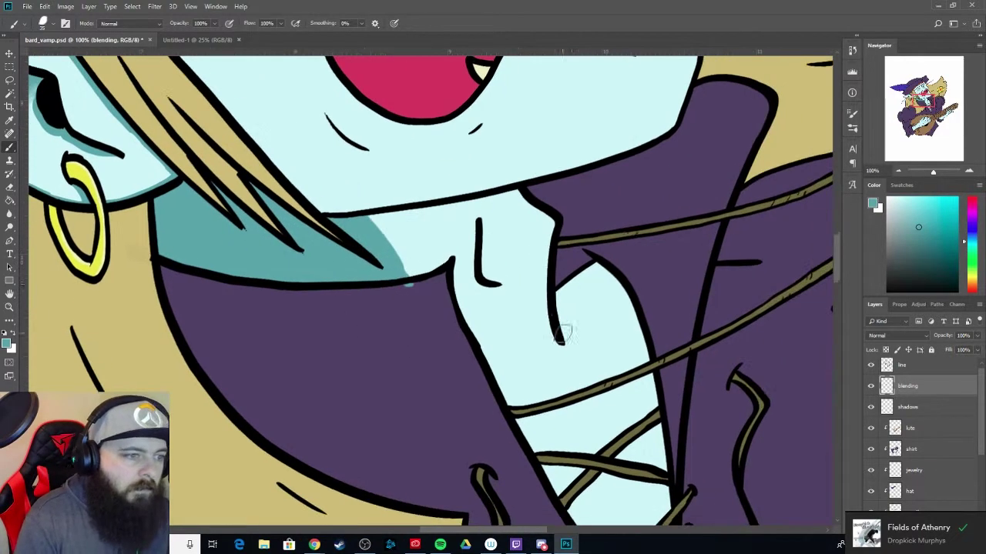
{"action": "left_click_drag", "start_coordinate": [493, 308], "coordinate": [420, 282]}
{"action": "left_click_drag", "start_coordinate": [597, 266], "coordinate": [569, 347]}
{"action": "key", "text": "XF86AudioNext"}
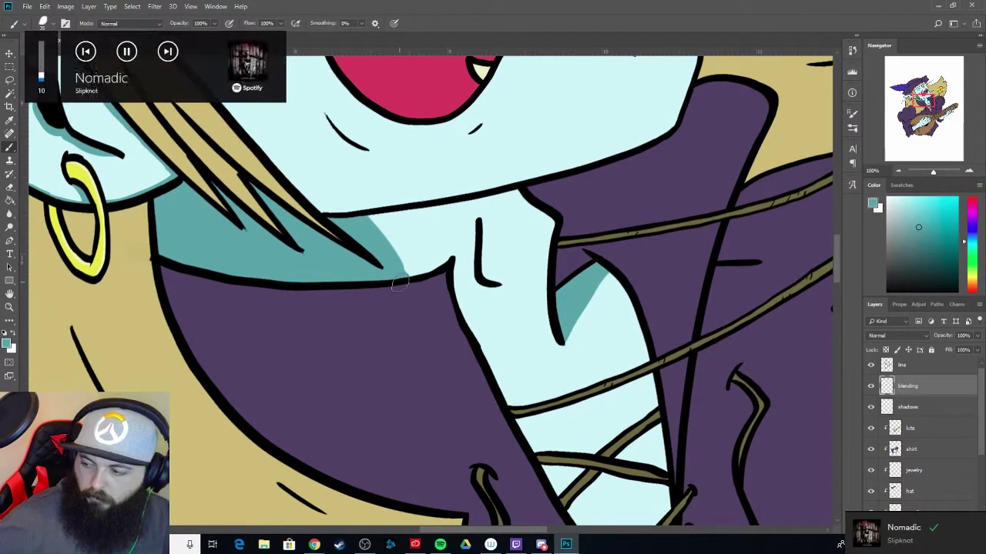
{"action": "key", "text": "XF86AudioNext"}
{"action": "key", "text": "XF86AudioNext"}
{"action": "key", "text": "XF86AudioNext"}
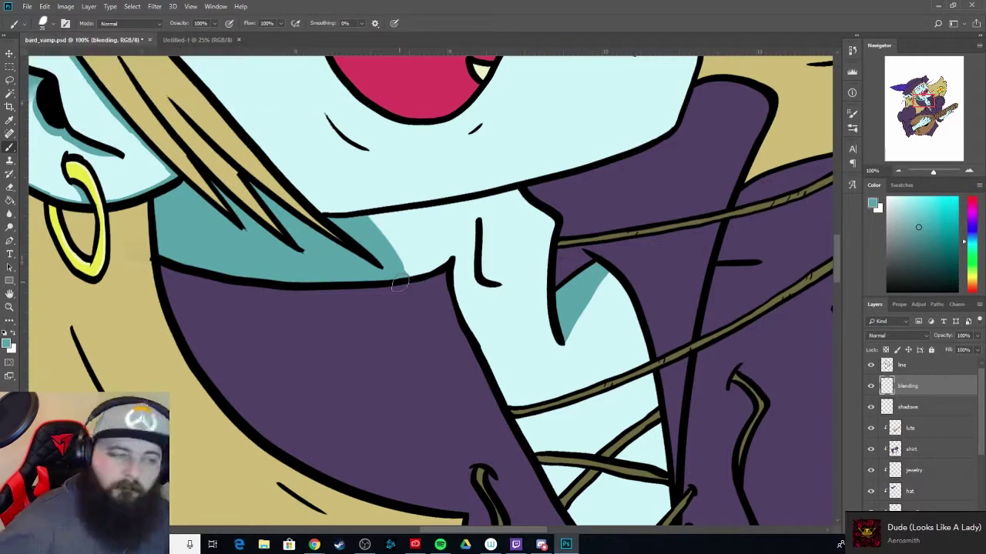
{"action": "scroll", "coordinate": [475, 223], "scroll_direction": "down", "scroll_amount": 5}
{"action": "scroll", "coordinate": [519, 348], "scroll_direction": "down", "scroll_amount": 5}
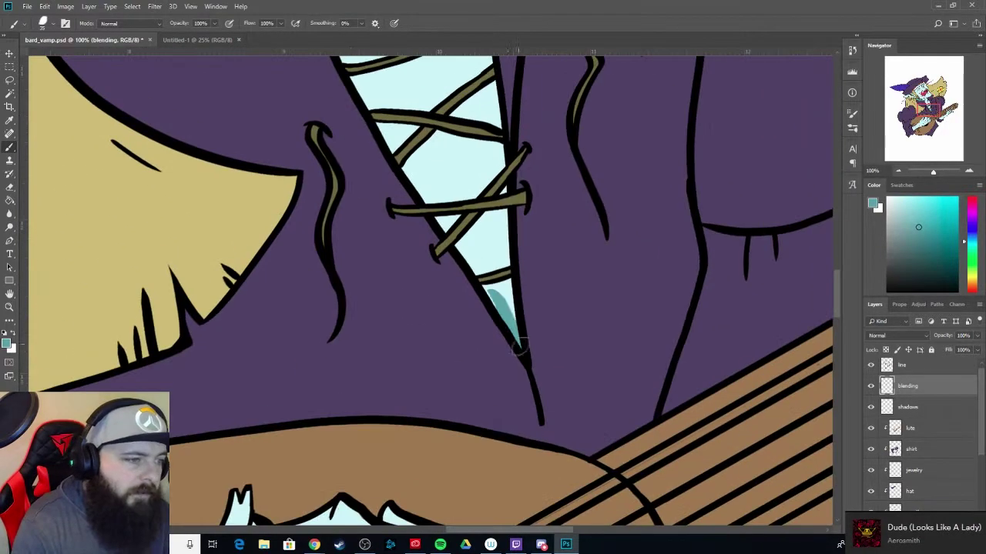
- Shade the skin inside the laced collar opening in teal
{"action": "left_click_drag", "start_coordinate": [501, 264], "coordinate": [443, 224]}
{"action": "scroll", "coordinate": [487, 219], "scroll_direction": "up", "scroll_amount": 3}
{"action": "left_click_drag", "start_coordinate": [419, 278], "coordinate": [481, 239]}
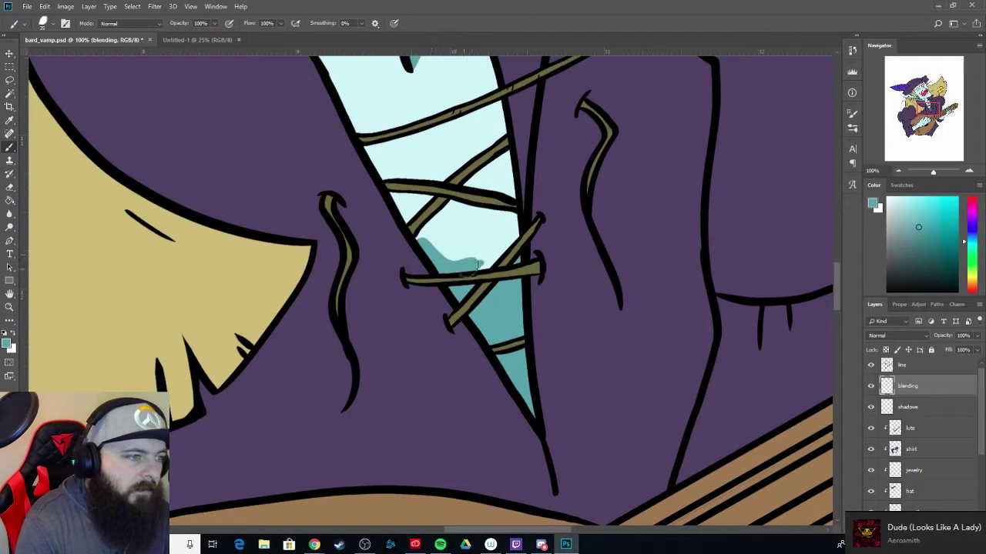
{"action": "left_click_drag", "start_coordinate": [462, 277], "coordinate": [516, 219]}
{"action": "left_click_drag", "start_coordinate": [416, 254], "coordinate": [493, 232]}
{"action": "scroll", "coordinate": [462, 238], "scroll_direction": "up", "scroll_amount": 5}
{"action": "scroll", "coordinate": [386, 221], "scroll_direction": "up", "scroll_amount": 10}
{"action": "scroll", "coordinate": [387, 222], "scroll_direction": "left", "scroll_amount": 5}
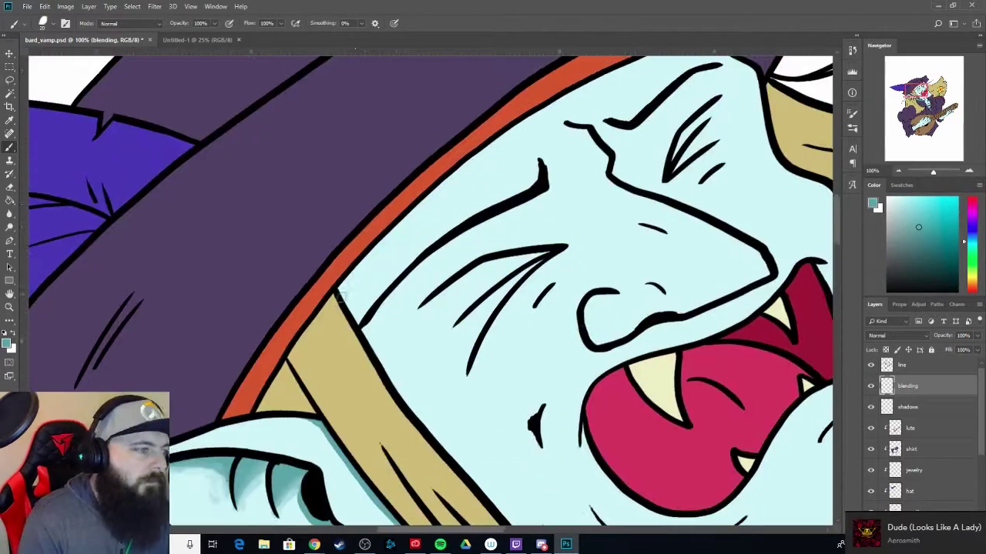
{"action": "scroll", "coordinate": [385, 231], "scroll_direction": "right", "scroll_amount": 3}
{"action": "scroll", "coordinate": [308, 254], "scroll_direction": "down", "scroll_amount": 1}
- Shade the face's left edge, the hair edge and the jawline
{"action": "left_click_drag", "start_coordinate": [198, 248], "coordinate": [231, 281]}
{"action": "scroll", "coordinate": [218, 279], "scroll_direction": "down", "scroll_amount": 1}
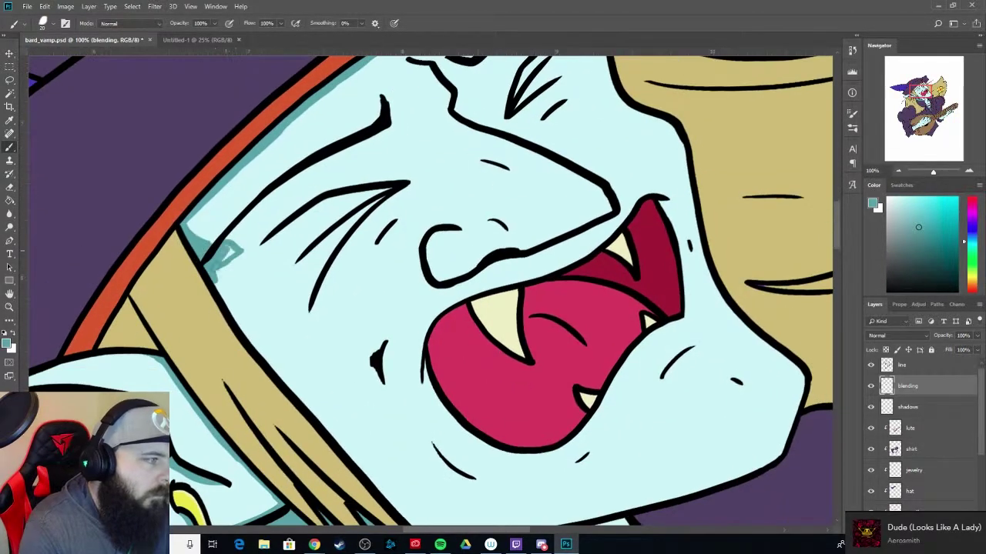
{"action": "scroll", "coordinate": [231, 281], "scroll_direction": "down", "scroll_amount": 3}
{"action": "left_click_drag", "start_coordinate": [240, 323], "coordinate": [384, 476]}
{"action": "scroll", "coordinate": [385, 402], "scroll_direction": "down", "scroll_amount": 1}
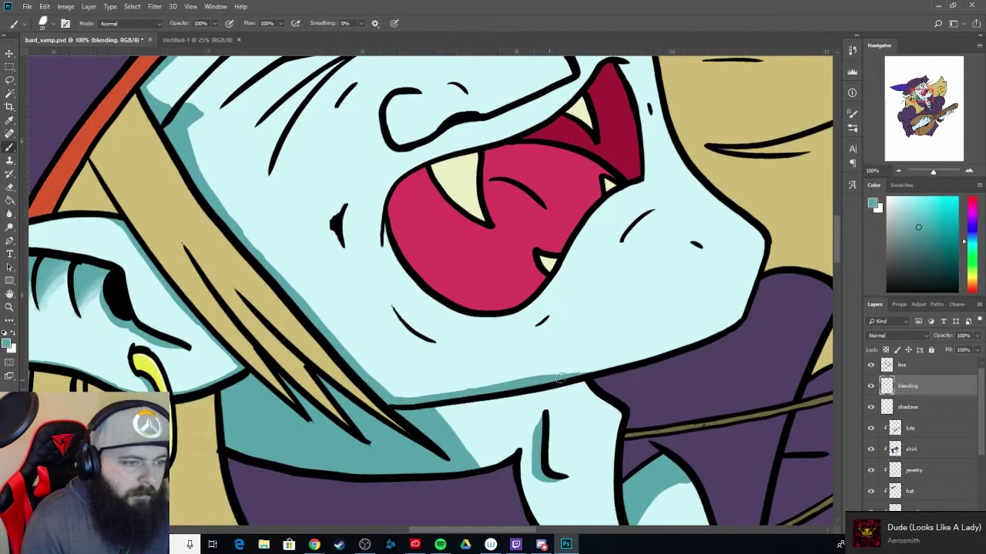
{"action": "left_click_drag", "start_coordinate": [387, 404], "coordinate": [743, 312]}
{"action": "scroll", "coordinate": [652, 212], "scroll_direction": "up", "scroll_amount": 3}
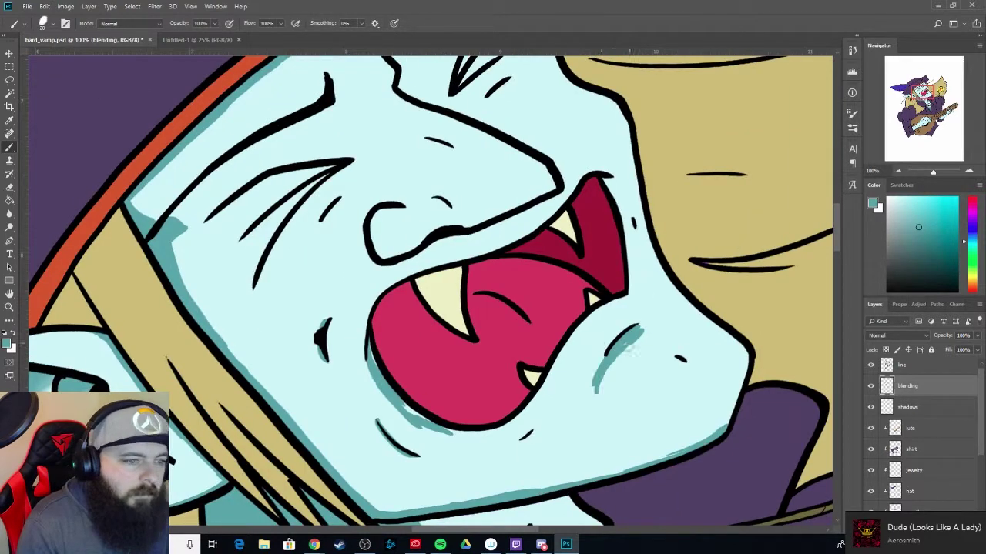
{"action": "scroll", "coordinate": [538, 246], "scroll_direction": "left", "scroll_amount": 2}
{"action": "scroll", "coordinate": [500, 270], "scroll_direction": "up", "scroll_amount": 2}
- Shade beneath the eye lines and nose, then the hand, wrist and forearm undersides
{"action": "left_click_drag", "start_coordinate": [352, 234], "coordinate": [414, 224]}
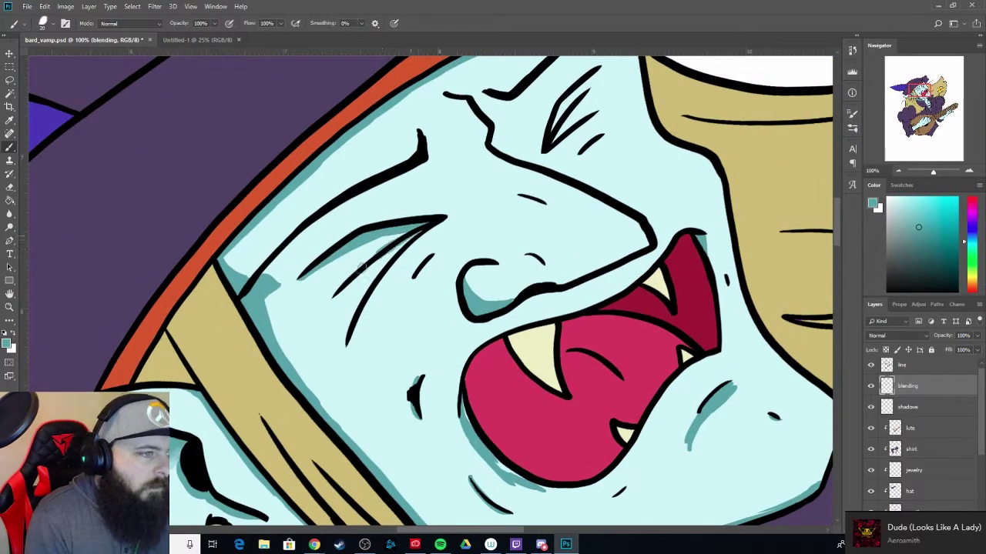
{"action": "left_click_drag", "start_coordinate": [361, 268], "coordinate": [447, 220]}
{"action": "left_click_drag", "start_coordinate": [646, 231], "coordinate": [505, 305]}
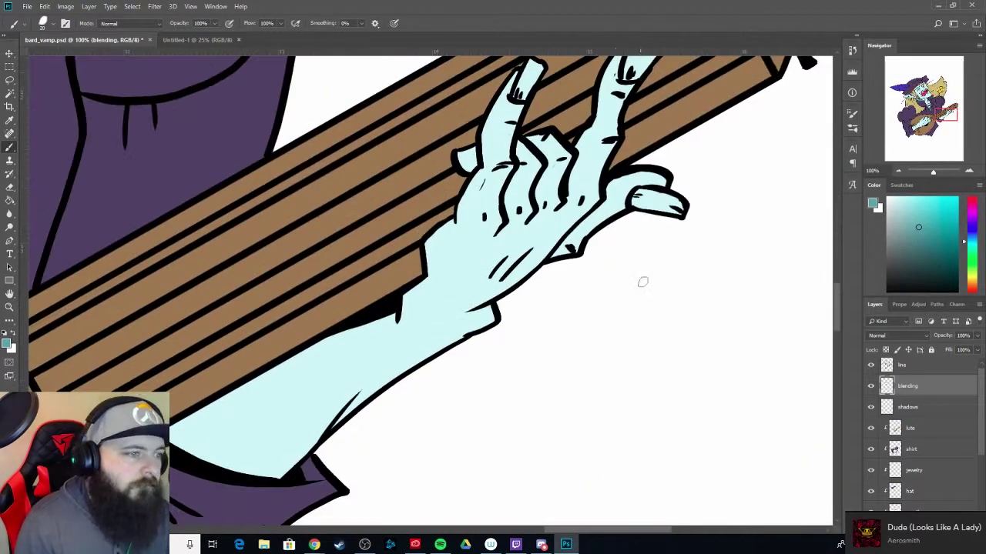
{"action": "mouse_move", "coordinate": [574, 231]}
{"action": "left_mouse_down"}
{"action": "mouse_move", "coordinate": [462, 308]}
{"action": "mouse_move", "coordinate": [473, 328]}
{"action": "left_mouse_up"}
{"action": "left_click_drag", "start_coordinate": [370, 397], "coordinate": [243, 400]}
{"action": "left_click_drag", "start_coordinate": [324, 439], "coordinate": [177, 469]}
{"action": "mouse_move", "coordinate": [247, 389]}
{"action": "left_mouse_down"}
{"action": "mouse_move", "coordinate": [184, 446]}
{"action": "mouse_move", "coordinate": [323, 427]}
{"action": "left_mouse_up"}
- Shade the fretting forearm's lower edge, the back of the hand and its fingers in teal
{"action": "left_click_drag", "start_coordinate": [208, 420], "coordinate": [257, 461]}
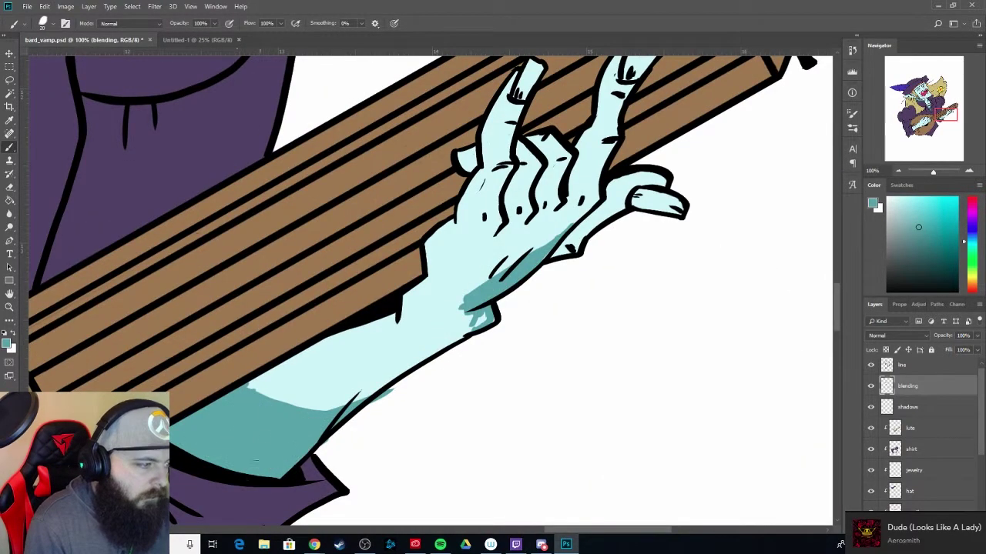
{"action": "left_click_drag", "start_coordinate": [373, 387], "coordinate": [471, 322]}
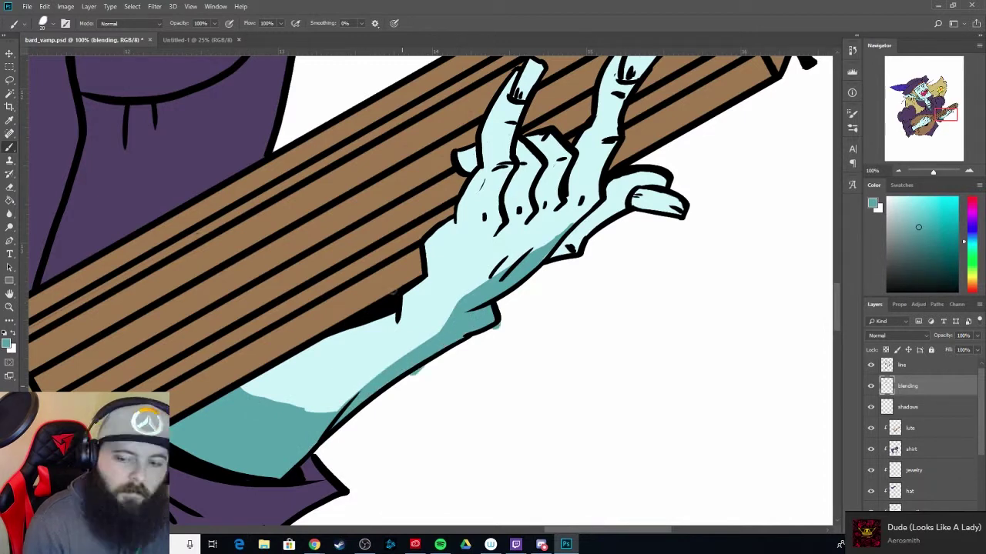
{"action": "left_click_drag", "start_coordinate": [539, 308], "coordinate": [477, 354]}
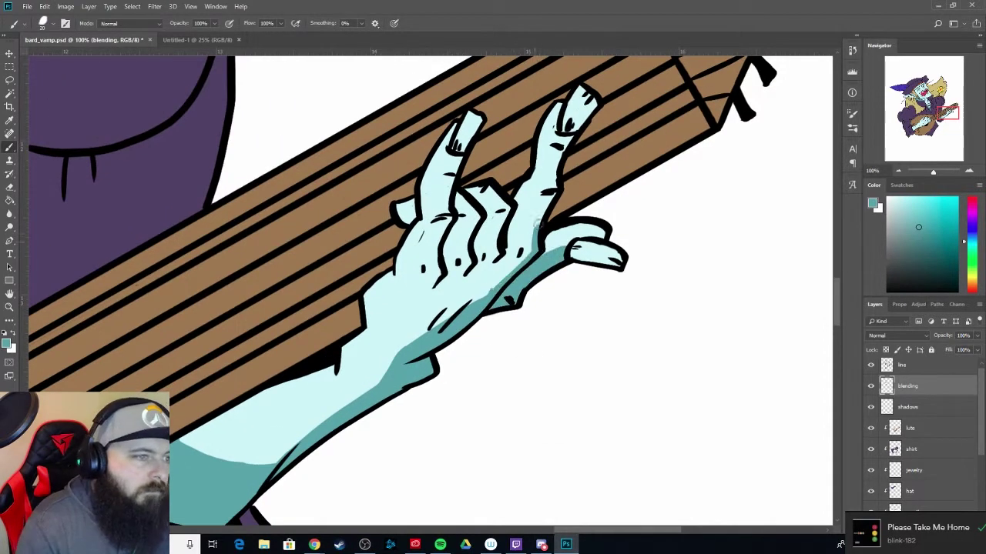
{"action": "left_click_drag", "start_coordinate": [493, 212], "coordinate": [419, 331]}
{"action": "left_click_drag", "start_coordinate": [531, 204], "coordinate": [478, 308]}
{"action": "mouse_move", "coordinate": [485, 266]}
{"action": "left_mouse_down"}
{"action": "mouse_move", "coordinate": [420, 331]}
{"action": "mouse_move", "coordinate": [471, 231]}
{"action": "mouse_move", "coordinate": [422, 285]}
{"action": "left_mouse_up"}
{"action": "left_click_drag", "start_coordinate": [440, 214], "coordinate": [452, 173]}
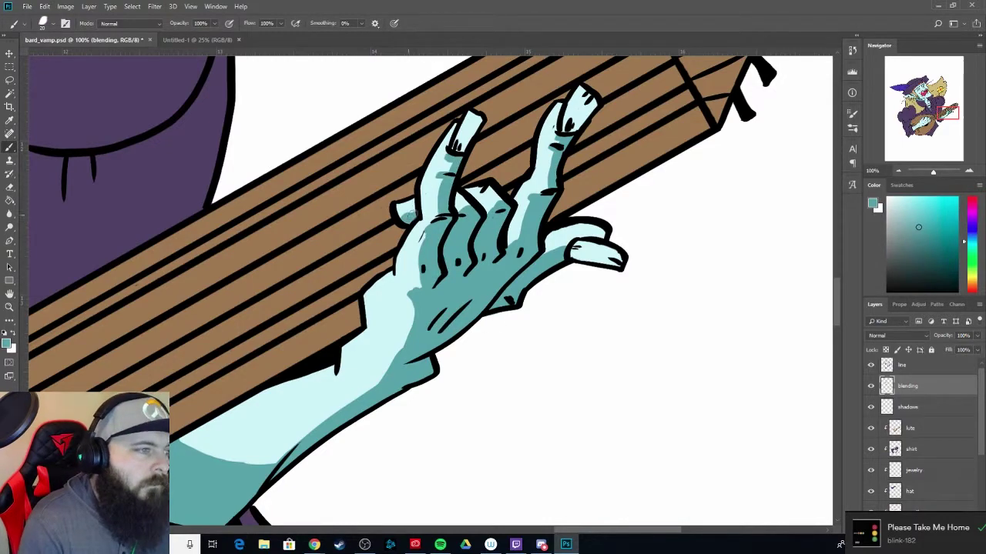
{"action": "left_click_drag", "start_coordinate": [462, 308], "coordinate": [573, 269]}
{"action": "left_click_drag", "start_coordinate": [370, 339], "coordinate": [316, 400]}
- Shade the strumming arm's lower edge and the strumming hand in teal
{"action": "left_click_drag", "start_coordinate": [385, 270], "coordinate": [254, 413]}
{"action": "scroll", "coordinate": [311, 345], "scroll_direction": "up", "scroll_amount": 3}
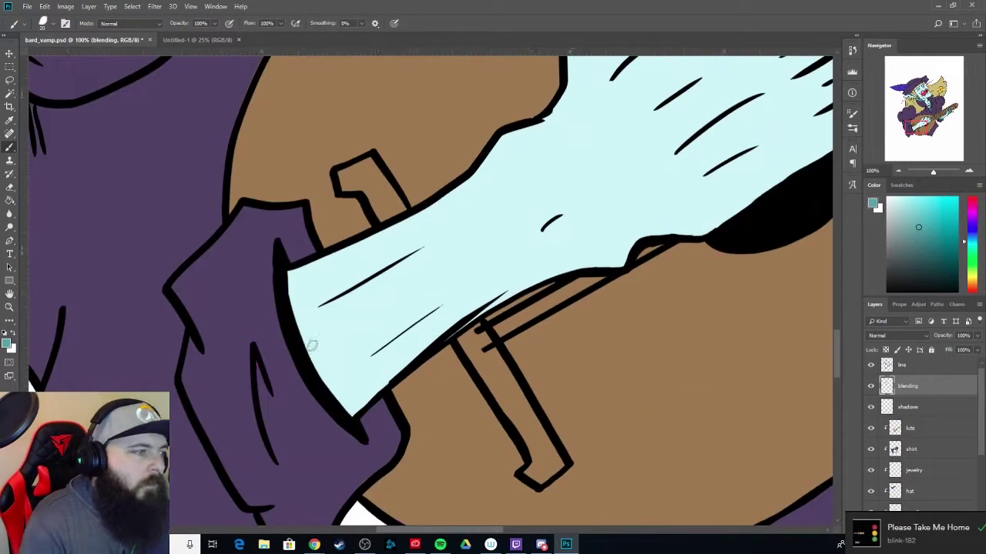
{"action": "mouse_move", "coordinate": [311, 345]}
{"action": "left_mouse_down"}
{"action": "mouse_move", "coordinate": [693, 231]}
{"action": "mouse_move", "coordinate": [608, 331]}
{"action": "mouse_move", "coordinate": [470, 408]}
{"action": "left_mouse_up"}
{"action": "mouse_move", "coordinate": [616, 312]}
{"action": "left_mouse_down"}
{"action": "mouse_move", "coordinate": [697, 255]}
{"action": "mouse_move", "coordinate": [609, 331]}
{"action": "mouse_move", "coordinate": [478, 408]}
{"action": "mouse_move", "coordinate": [570, 351]}
{"action": "left_mouse_up"}
{"action": "mouse_move", "coordinate": [497, 378]}
{"action": "left_mouse_down"}
{"action": "mouse_move", "coordinate": [425, 403]}
{"action": "mouse_move", "coordinate": [597, 323]}
{"action": "left_mouse_up"}
{"action": "left_click_drag", "start_coordinate": [454, 373], "coordinate": [354, 439]}
{"action": "left_click_drag", "start_coordinate": [385, 401], "coordinate": [323, 462]}
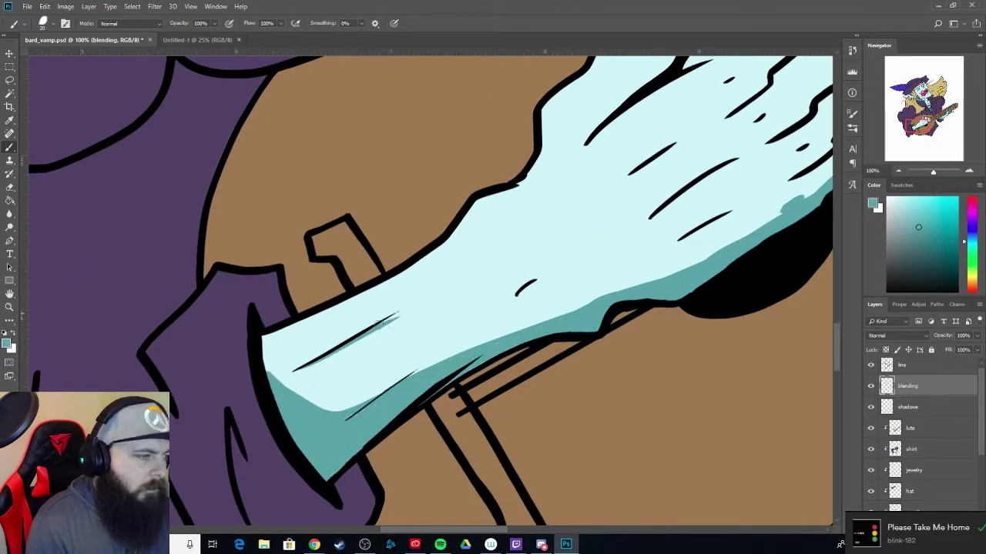
{"action": "left_click_drag", "start_coordinate": [385, 320], "coordinate": [377, 451]}
{"action": "left_click_drag", "start_coordinate": [586, 255], "coordinate": [439, 342]}
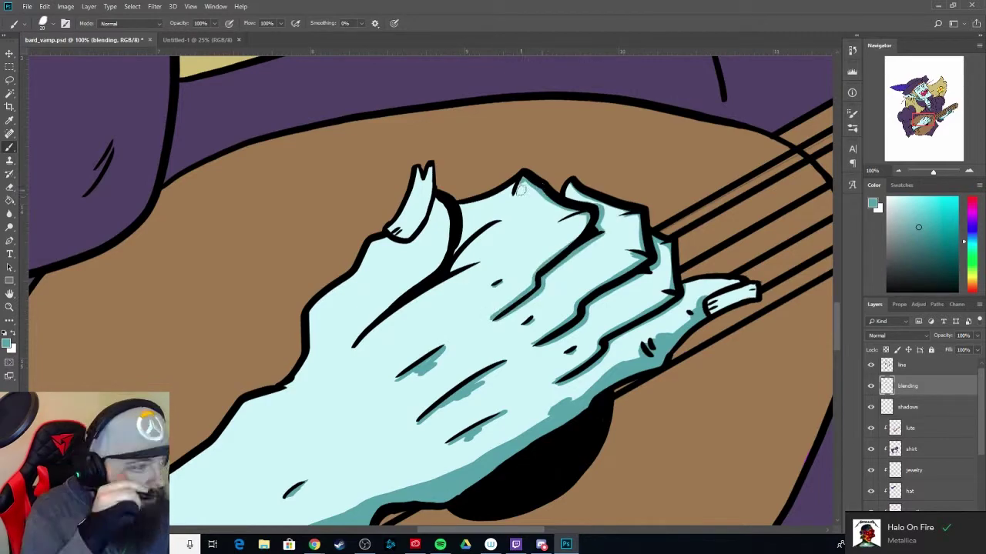
{"action": "left_click_drag", "start_coordinate": [495, 223], "coordinate": [539, 381]}
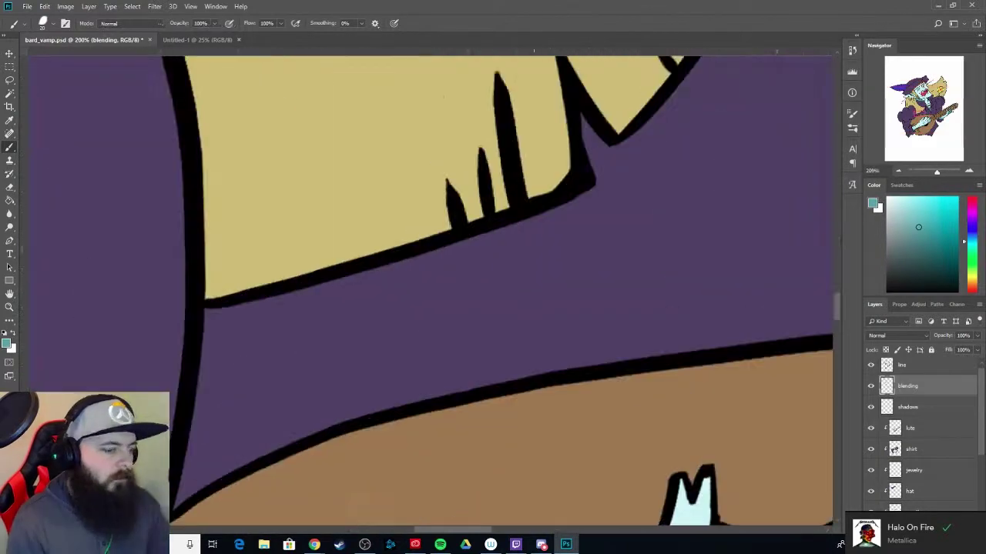
- Switch to a soft low-flow brush and blend teal shading along the strumming arm's lower edge
{"action": "left_click", "coordinate": [14, 22]}
{"action": "left_click", "coordinate": [46, 93]}
{"action": "mouse_move", "coordinate": [285, 281]}
{"action": "left_mouse_down"}
{"action": "mouse_move", "coordinate": [283, 258]}
{"action": "mouse_move", "coordinate": [500, 362]}
{"action": "left_mouse_up"}
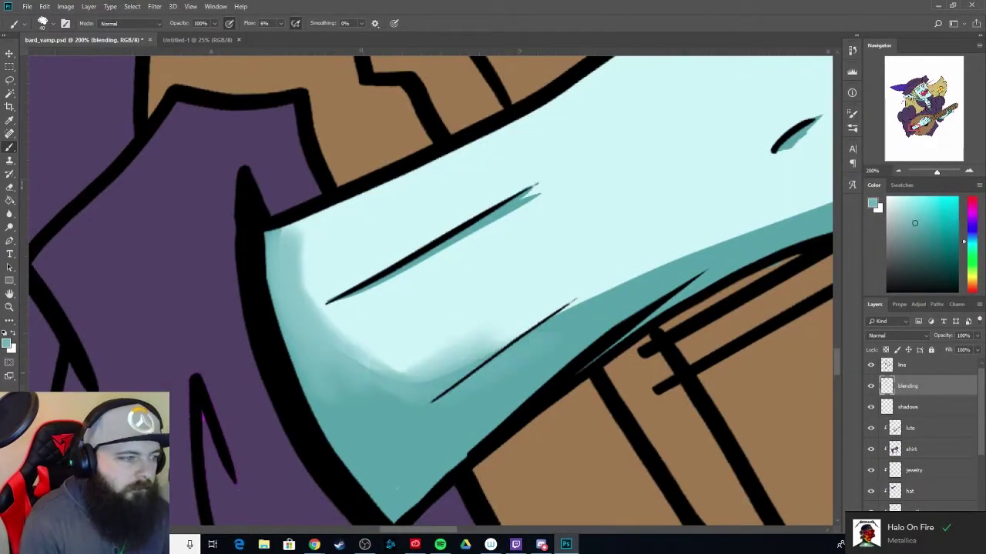
{"action": "left_click_drag", "start_coordinate": [370, 362], "coordinate": [275, 325]}
{"action": "left_click", "coordinate": [623, 314], "text": "alt"}
{"action": "mouse_move", "coordinate": [624, 313]}
{"action": "left_mouse_down"}
{"action": "mouse_move", "coordinate": [693, 254]}
{"action": "mouse_move", "coordinate": [431, 385]}
{"action": "left_mouse_up"}
{"action": "left_click_drag", "start_coordinate": [465, 420], "coordinate": [335, 469]}
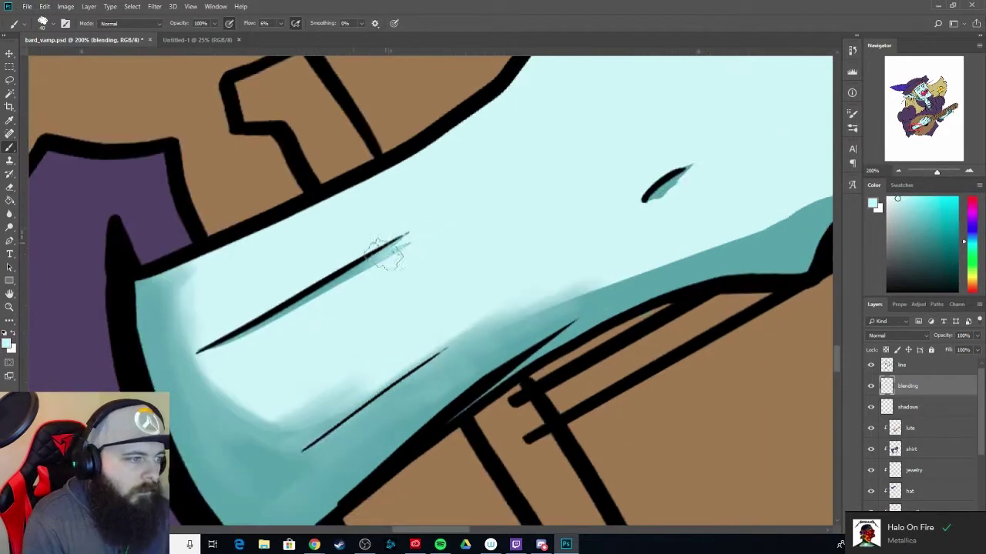
{"action": "mouse_move", "coordinate": [314, 319]}
{"action": "left_mouse_down"}
{"action": "mouse_move", "coordinate": [396, 229]}
{"action": "mouse_move", "coordinate": [325, 262]}
{"action": "mouse_move", "coordinate": [219, 252]}
{"action": "left_mouse_up"}
- Sample the teal shadow colour and blend it along the dark area's upper edge
{"action": "left_click", "coordinate": [693, 231], "text": "alt"}
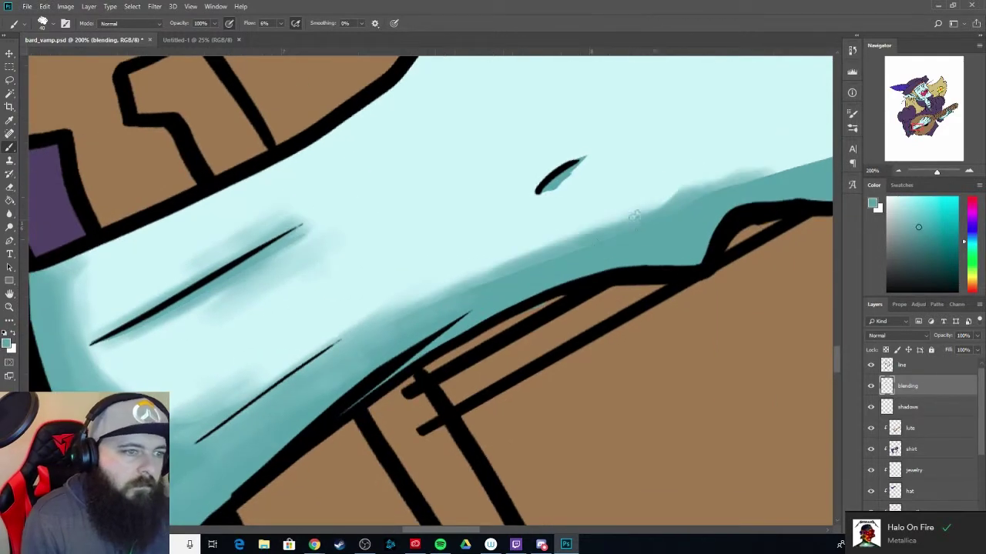
{"action": "left_click_drag", "start_coordinate": [539, 246], "coordinate": [770, 174]}
{"action": "mouse_move", "coordinate": [416, 308]}
{"action": "left_mouse_down"}
{"action": "mouse_move", "coordinate": [672, 173]}
{"action": "mouse_move", "coordinate": [693, 204]}
{"action": "left_mouse_up"}
{"action": "left_click_drag", "start_coordinate": [585, 223], "coordinate": [754, 177]}
{"action": "mouse_move", "coordinate": [616, 192]}
{"action": "left_mouse_down"}
{"action": "mouse_move", "coordinate": [450, 279]}
{"action": "mouse_move", "coordinate": [739, 216]}
{"action": "left_mouse_up"}
{"action": "mouse_move", "coordinate": [608, 246]}
{"action": "left_mouse_down"}
{"action": "mouse_move", "coordinate": [460, 274]}
{"action": "mouse_move", "coordinate": [739, 207]}
{"action": "mouse_move", "coordinate": [596, 252]}
{"action": "left_mouse_up"}
{"action": "mouse_move", "coordinate": [662, 254]}
{"action": "left_mouse_down"}
{"action": "mouse_move", "coordinate": [735, 245]}
{"action": "mouse_move", "coordinate": [770, 185]}
{"action": "left_mouse_up"}
{"action": "left_click_drag", "start_coordinate": [693, 231], "coordinate": [539, 346]}
{"action": "left_click_drag", "start_coordinate": [554, 308], "coordinate": [724, 208]}
{"action": "left_click_drag", "start_coordinate": [616, 269], "coordinate": [668, 301]}
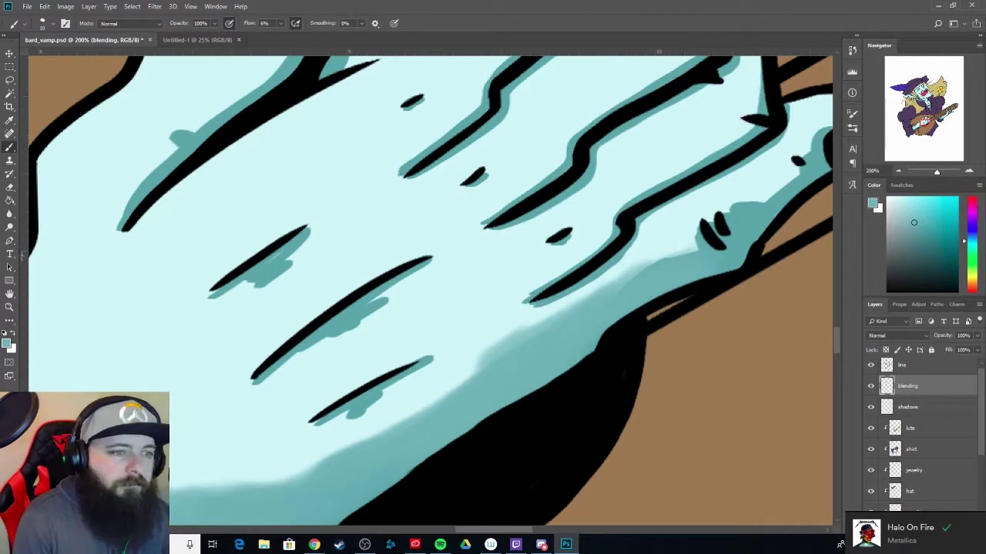
- Clean the shadow edge with light skin colour and soften the hand with lighter cyan
{"action": "left_click", "coordinate": [605, 274], "text": "alt"}
{"action": "left_click_drag", "start_coordinate": [616, 262], "coordinate": [539, 300]}
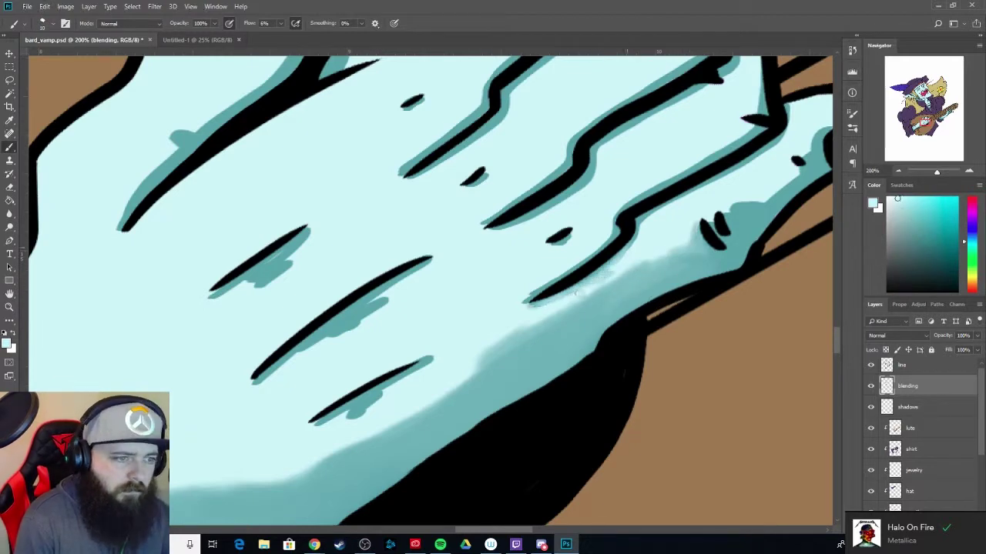
{"action": "left_click_drag", "start_coordinate": [585, 277], "coordinate": [531, 302]}
{"action": "left_click_drag", "start_coordinate": [635, 243], "coordinate": [672, 205]}
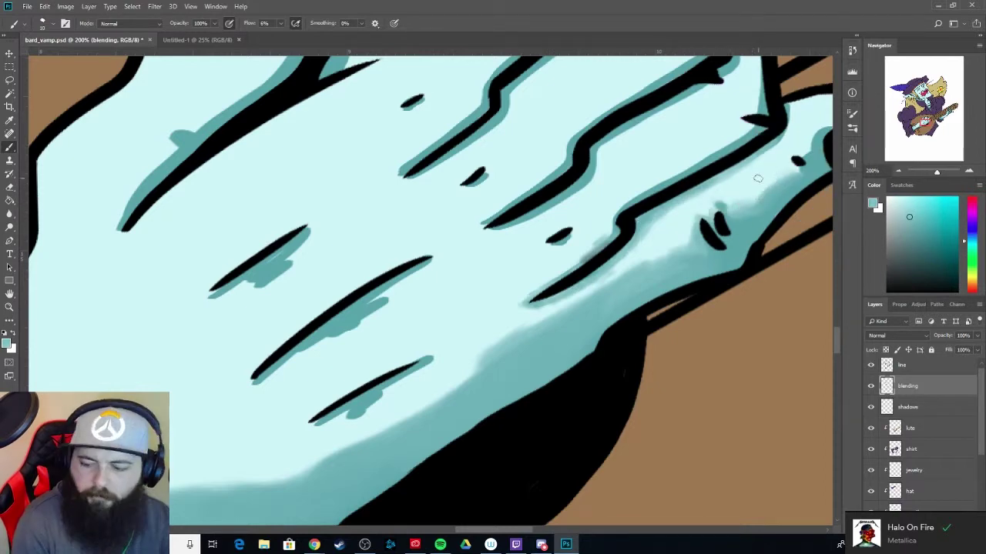
{"action": "left_click", "coordinate": [780, 222], "text": "alt"}
{"action": "mouse_move", "coordinate": [761, 193]}
{"action": "left_mouse_down"}
{"action": "mouse_move", "coordinate": [762, 218]}
{"action": "mouse_move", "coordinate": [612, 308]}
{"action": "left_mouse_up"}
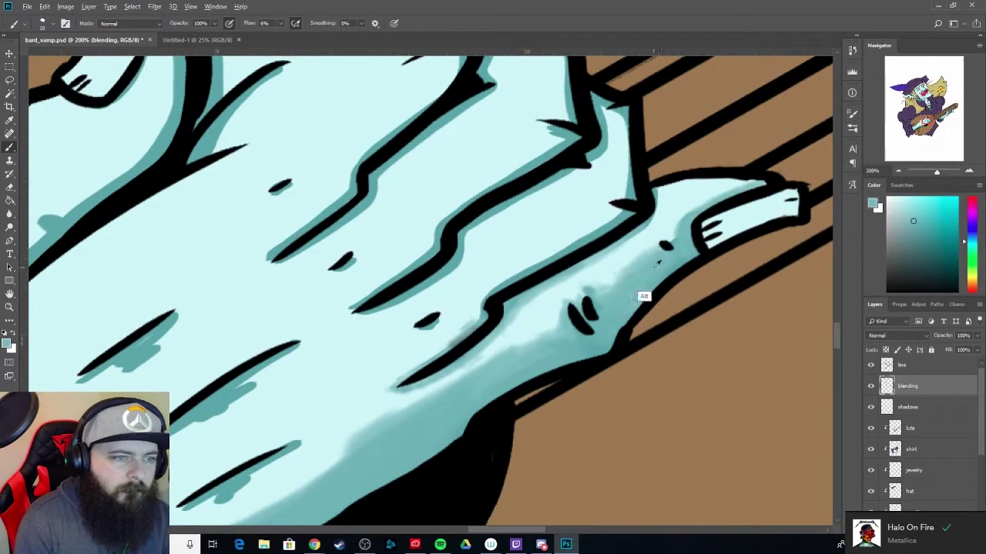
{"action": "key", "text": "ctrl+minus"}
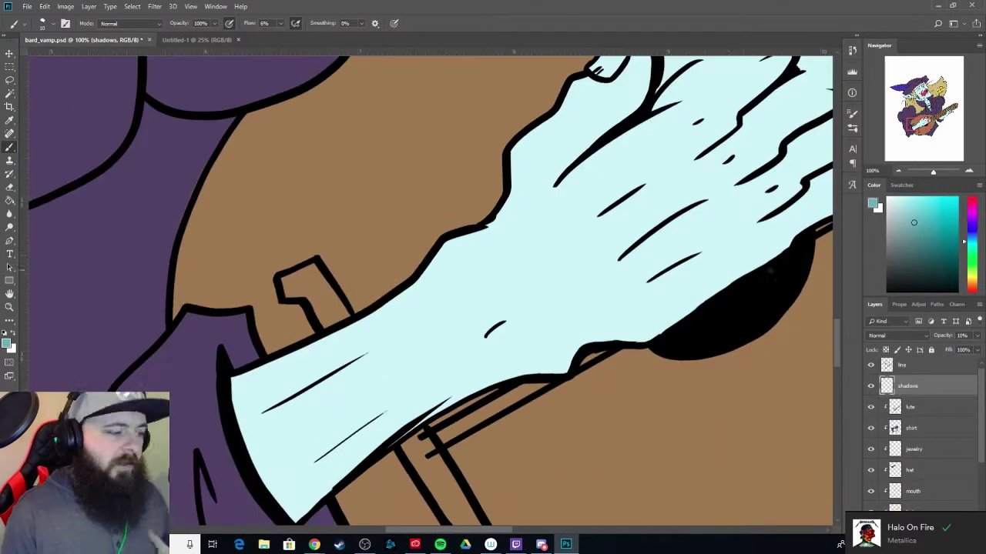
- Pick a light cyan colour and test a stroke on the hand
{"action": "left_click", "coordinate": [897, 199]}
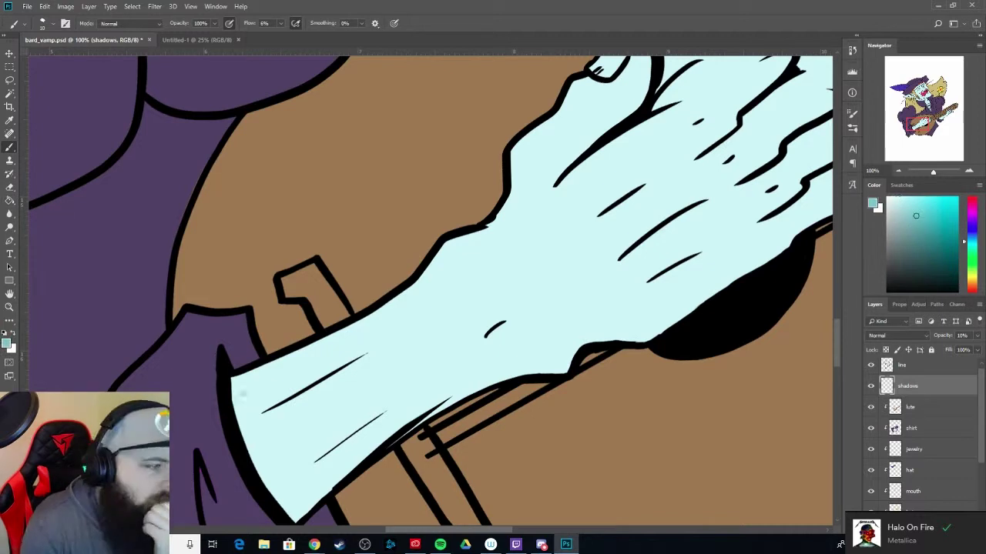
{"action": "left_click", "coordinate": [42, 23]}
{"action": "left_click", "coordinate": [62, 68]}
{"action": "left_click_drag", "start_coordinate": [254, 403], "coordinate": [440, 391]}
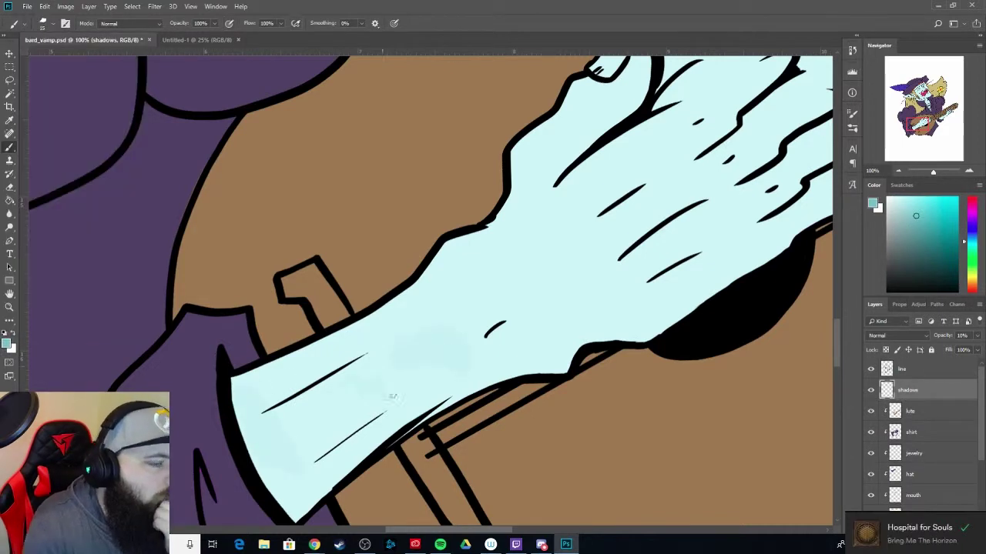
- Delete the old shadows layer and add a new empty layer named 'shadows'
{"action": "key", "text": "Delete"}
{"action": "key", "text": "ctrl+shift+alt+n"}
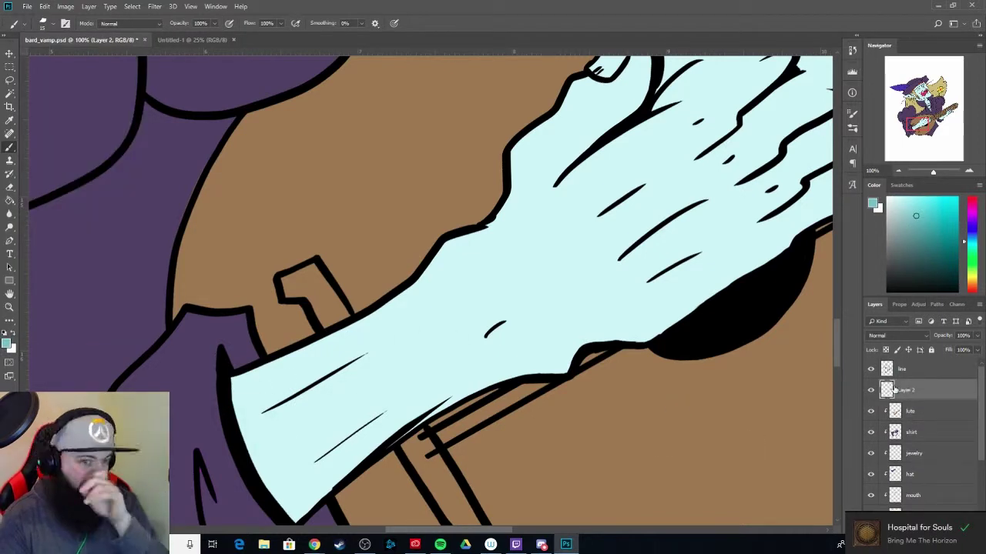
{"action": "type", "text": "shadows"}
{"action": "key", "text": "Return"}
- Choose the Paint Brush preset and adjust the brush settings
{"action": "left_click", "coordinate": [42, 23]}
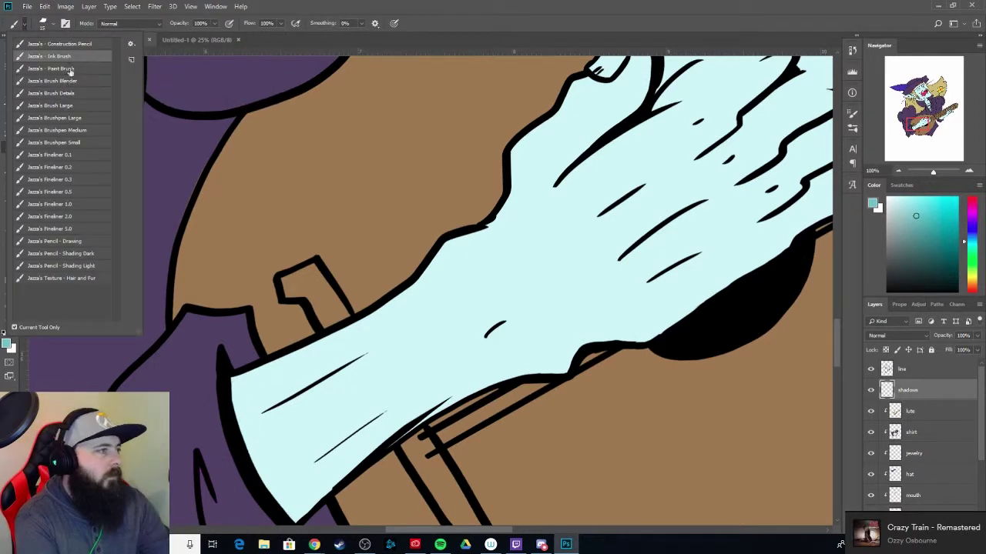
{"action": "double_click", "coordinate": [70, 68]}
{"action": "left_click", "coordinate": [42, 23]}
{"action": "left_click", "coordinate": [62, 117]}
- Paint teal shadows down the forearm cuff's left edge and the forearm's lower edge
{"action": "left_click_drag", "start_coordinate": [234, 379], "coordinate": [241, 431]}
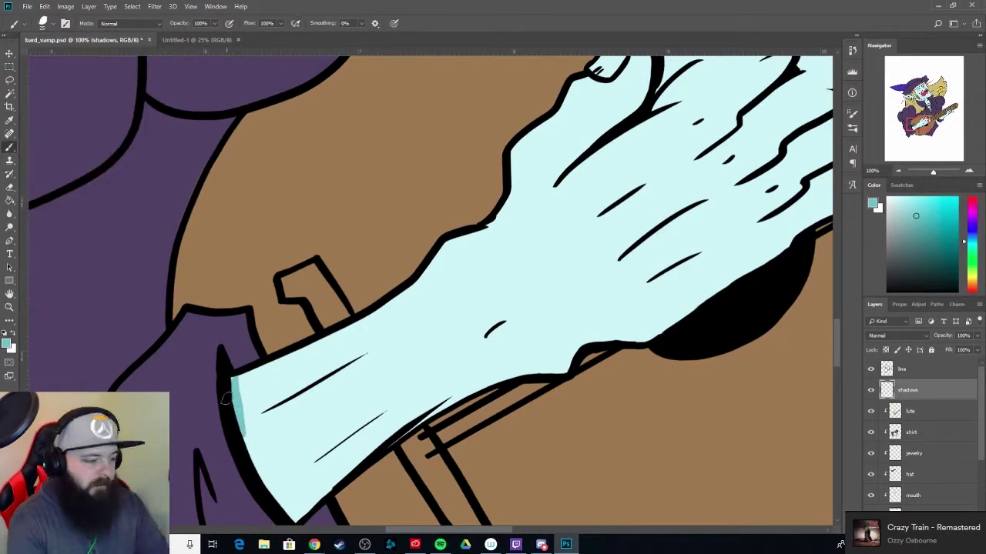
{"action": "left_click_drag", "start_coordinate": [234, 377], "coordinate": [302, 514]}
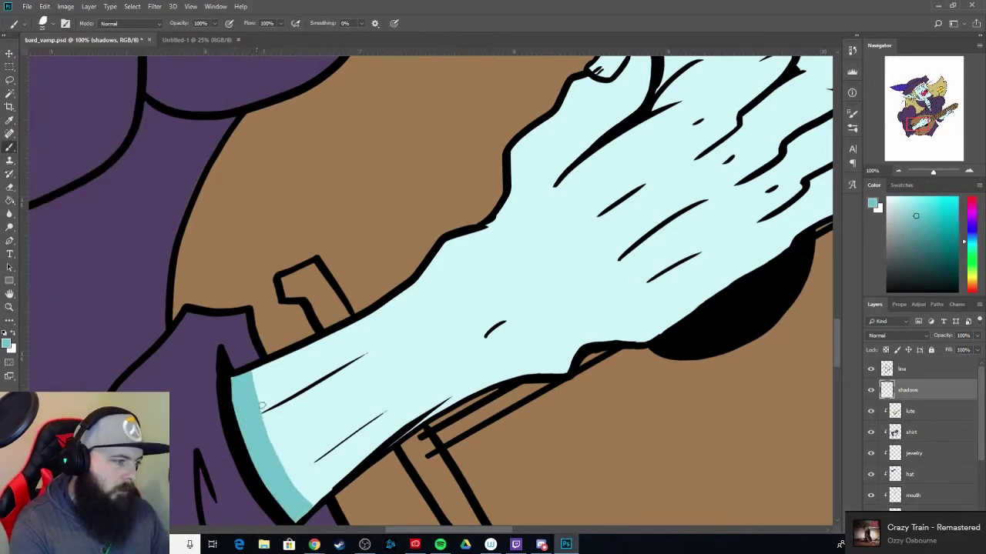
{"action": "left_click_drag", "start_coordinate": [261, 406], "coordinate": [292, 340]}
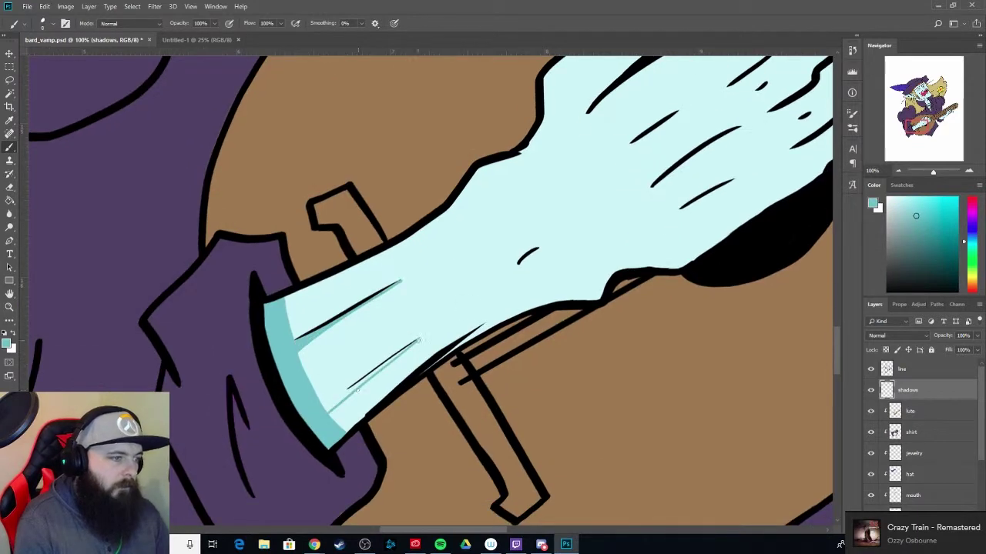
{"action": "left_click_drag", "start_coordinate": [527, 254], "coordinate": [473, 291]}
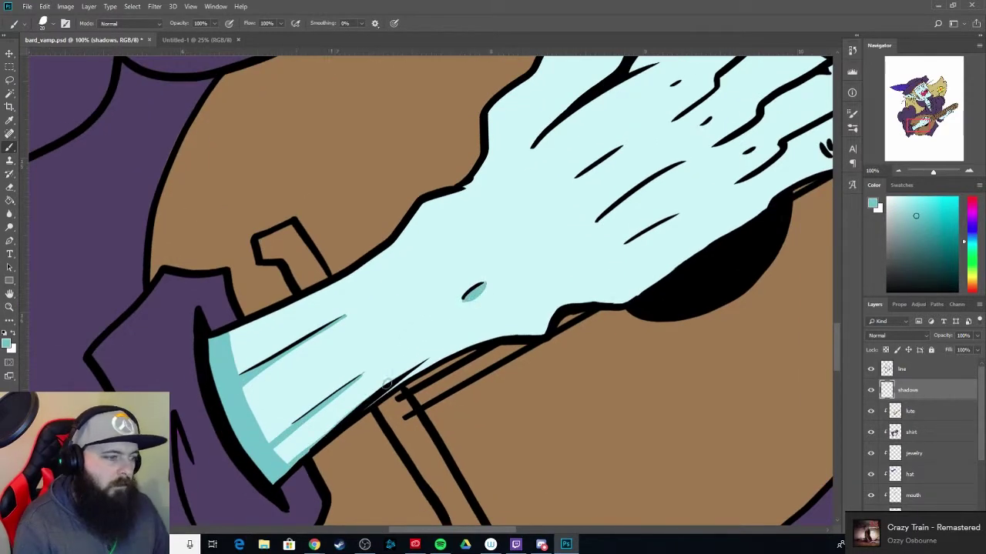
{"action": "left_click_drag", "start_coordinate": [484, 334], "coordinate": [398, 383]}
- Shade the strumming hand's edges, finger edges and lower edge in teal
{"action": "left_click_drag", "start_coordinate": [538, 331], "coordinate": [578, 307]}
{"action": "mouse_move", "coordinate": [577, 306]}
{"action": "left_mouse_down"}
{"action": "mouse_move", "coordinate": [506, 350]}
{"action": "mouse_move", "coordinate": [686, 250]}
{"action": "left_mouse_up"}
{"action": "mouse_move", "coordinate": [686, 250]}
{"action": "left_mouse_down"}
{"action": "mouse_move", "coordinate": [608, 315]}
{"action": "mouse_move", "coordinate": [693, 266]}
{"action": "left_mouse_up"}
{"action": "left_click_drag", "start_coordinate": [692, 270], "coordinate": [770, 196]}
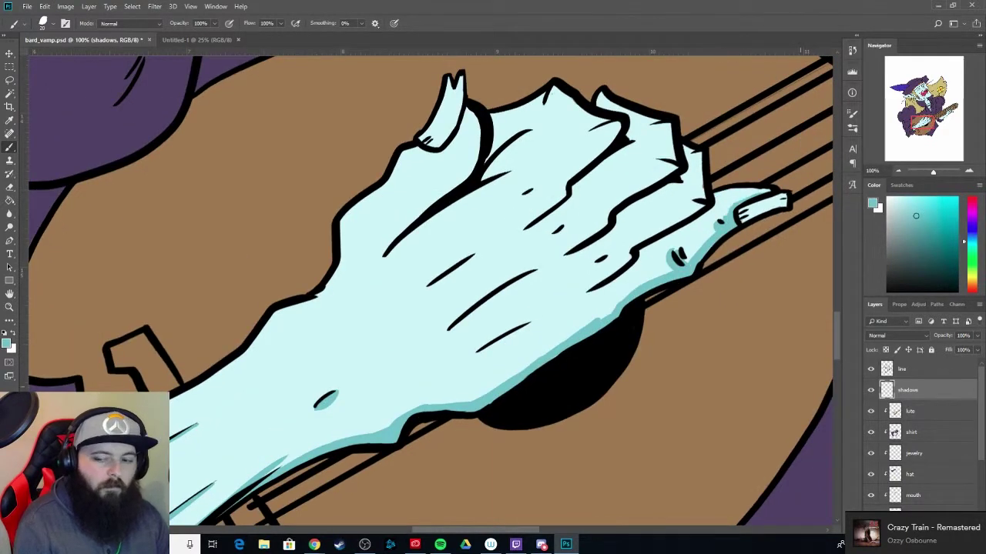
{"action": "left_click_drag", "start_coordinate": [613, 283], "coordinate": [588, 294]}
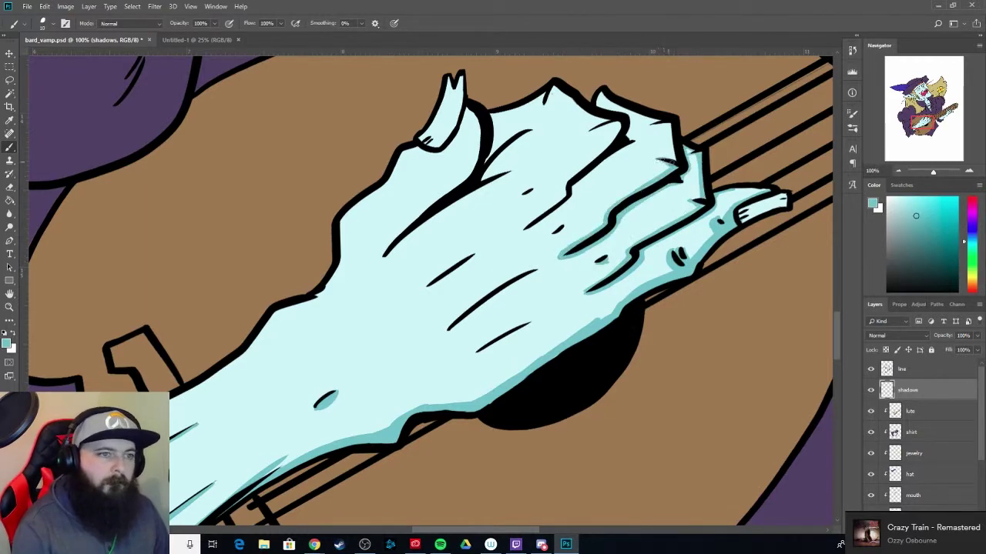
- Shade the finger crease and the thumb's outline in teal
{"action": "left_click_drag", "start_coordinate": [574, 191], "coordinate": [531, 225]}
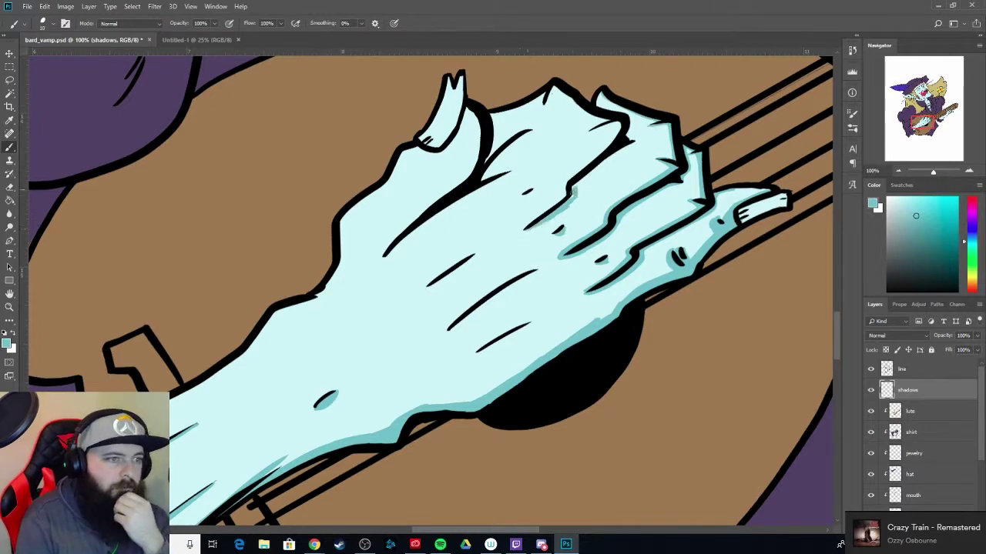
{"action": "scroll", "coordinate": [495, 264], "scroll_direction": "up", "scroll_amount": 2}
{"action": "scroll", "coordinate": [462, 231], "scroll_direction": "up", "scroll_amount": 2}
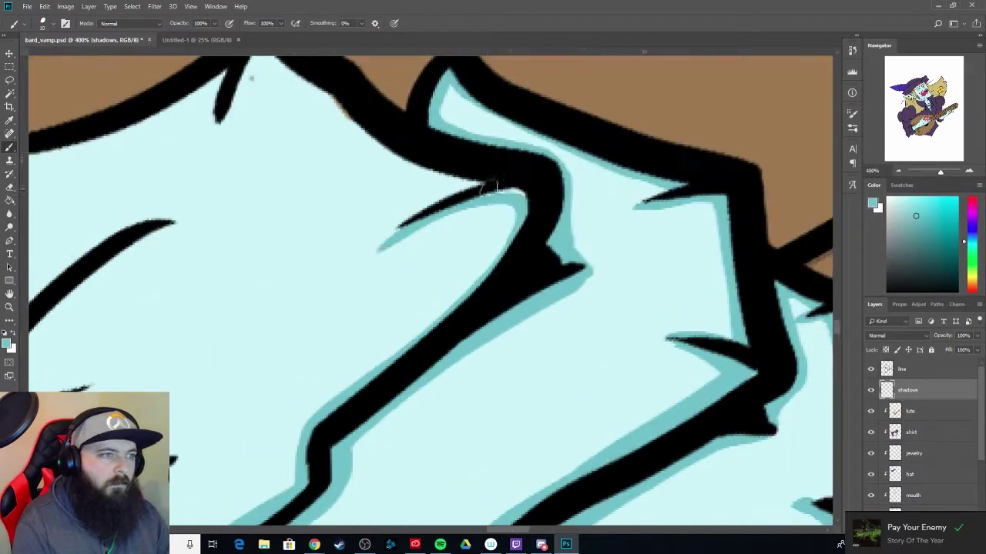
{"action": "mouse_move", "coordinate": [325, 123]}
{"action": "left_mouse_down"}
{"action": "mouse_move", "coordinate": [366, 152]}
{"action": "mouse_move", "coordinate": [418, 136]}
{"action": "left_mouse_up"}
{"action": "left_click_drag", "start_coordinate": [156, 390], "coordinate": [402, 352]}
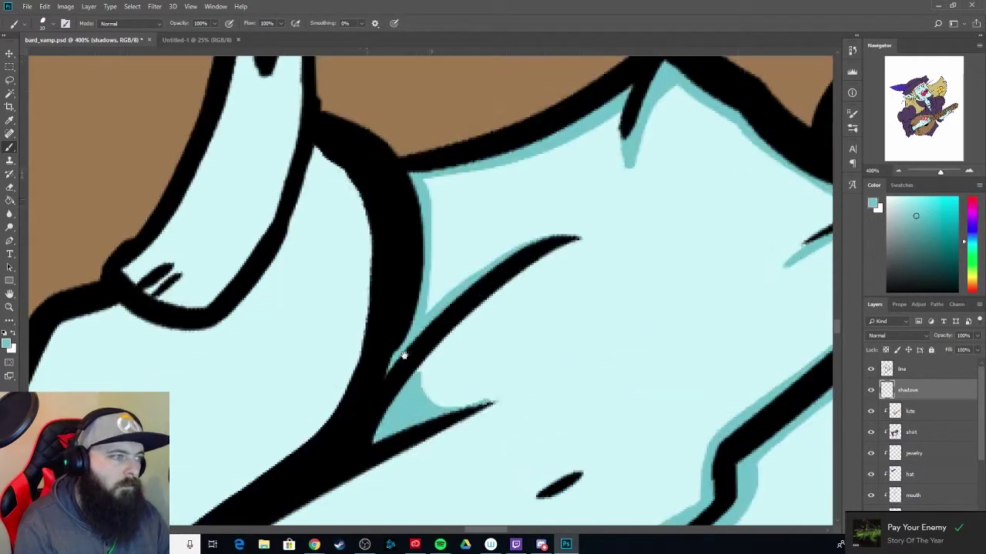
{"action": "left_click_drag", "start_coordinate": [332, 408], "coordinate": [351, 228]}
- Add a teal shadow under the upper finger line
{"action": "scroll", "coordinate": [353, 224], "scroll_direction": "down", "scroll_amount": 1}
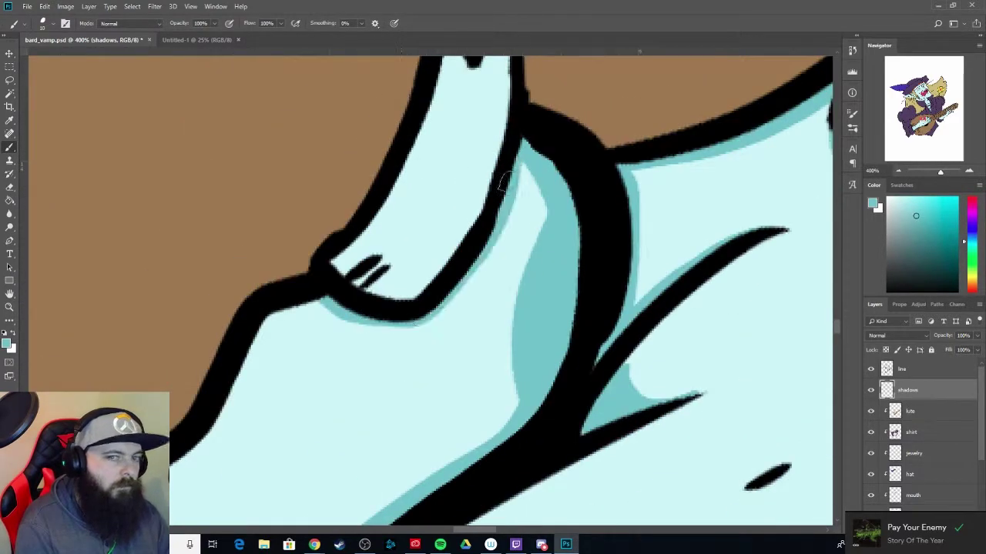
{"action": "left_click_drag", "start_coordinate": [382, 392], "coordinate": [436, 204]}
{"action": "scroll", "coordinate": [436, 205], "scroll_direction": "down", "scroll_amount": 1}
{"action": "left_click_drag", "start_coordinate": [501, 171], "coordinate": [605, 137]}
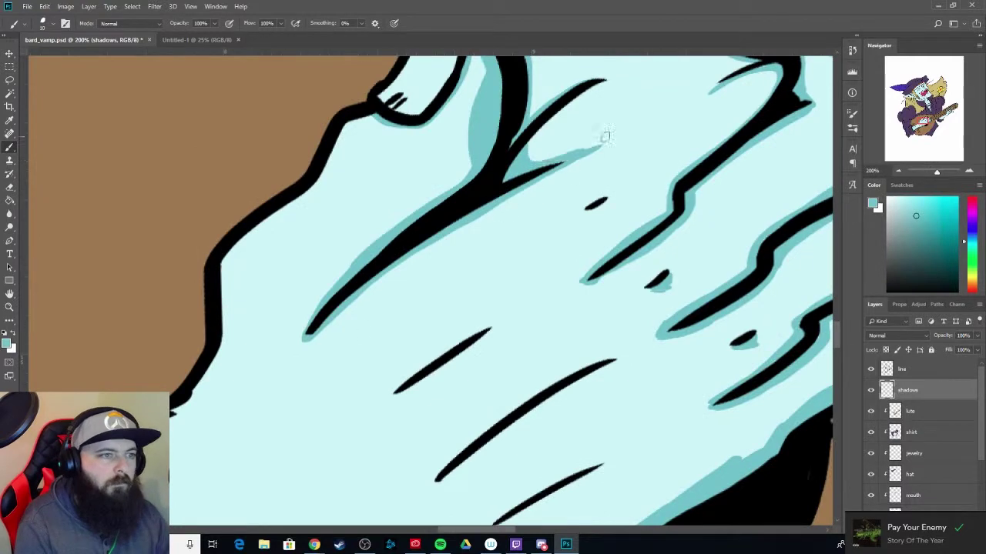
- Add teal shadows under the lower finger lines near the lute
{"action": "left_click_drag", "start_coordinate": [654, 296], "coordinate": [350, 318]}
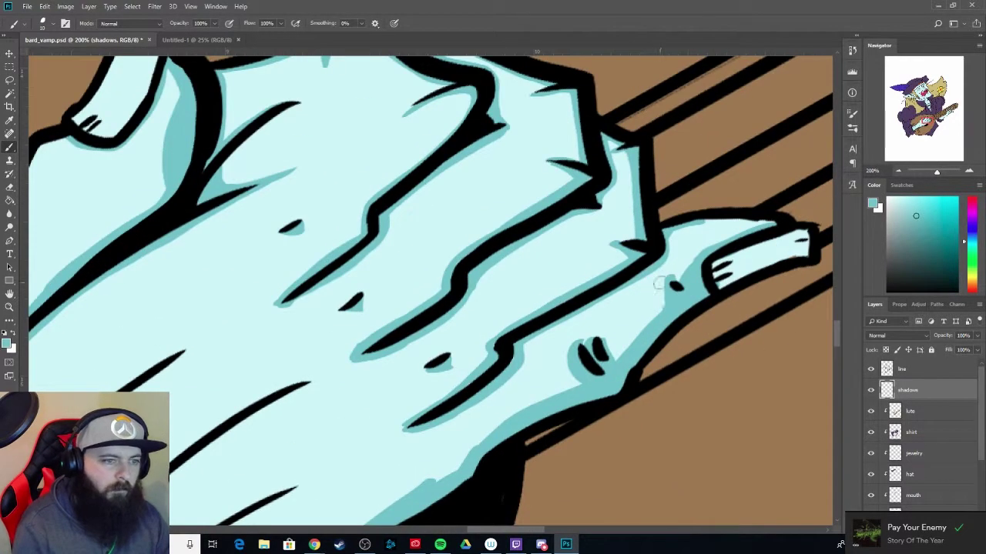
{"action": "left_click_drag", "start_coordinate": [567, 339], "coordinate": [551, 301]}
{"action": "left_click_drag", "start_coordinate": [63, 433], "coordinate": [314, 259]}
{"action": "mouse_move", "coordinate": [435, 339]}
{"action": "left_mouse_down"}
{"action": "mouse_move", "coordinate": [528, 291]}
{"action": "mouse_move", "coordinate": [543, 262]}
{"action": "left_mouse_up"}
{"action": "mouse_move", "coordinate": [745, 197]}
{"action": "left_mouse_down"}
{"action": "mouse_move", "coordinate": [660, 238]}
{"action": "mouse_move", "coordinate": [501, 370]}
{"action": "mouse_move", "coordinate": [322, 390]}
{"action": "mouse_move", "coordinate": [435, 254]}
{"action": "left_mouse_up"}
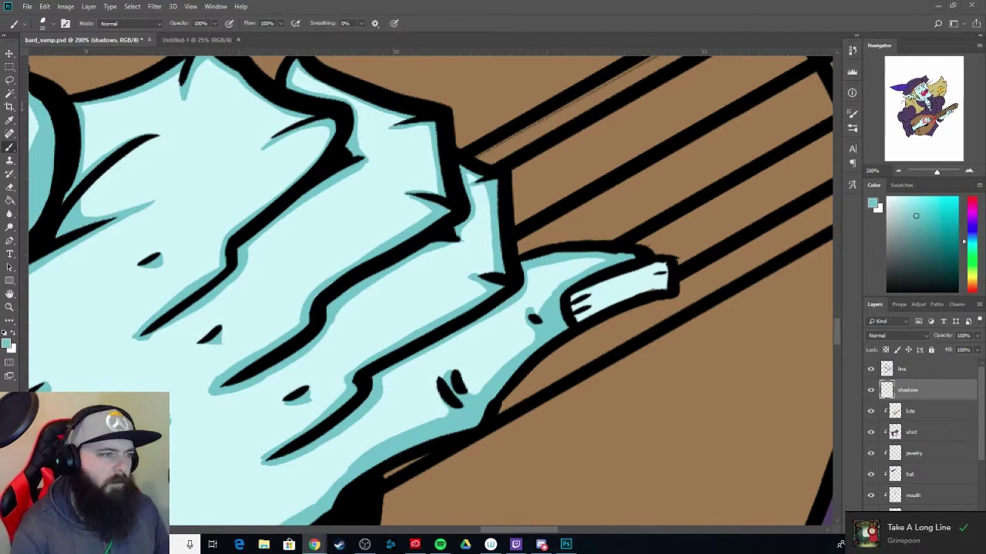
{"action": "scroll", "coordinate": [449, 275], "scroll_direction": "down", "scroll_amount": 3}
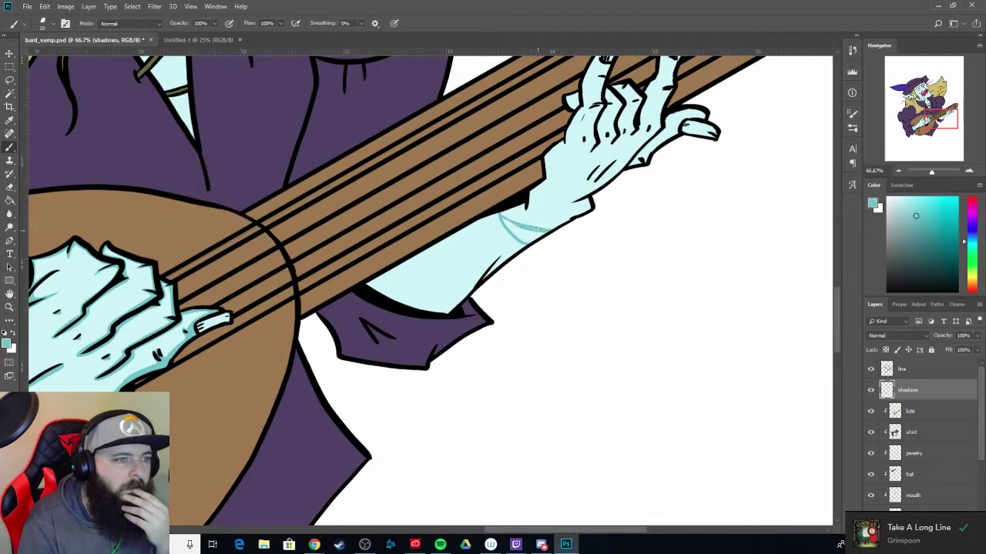
- Shade the forearm, wrist underside and back of the fretting hand up between the fingers
{"action": "mouse_move", "coordinate": [566, 211]}
{"action": "left_mouse_down"}
{"action": "mouse_move", "coordinate": [369, 288]}
{"action": "mouse_move", "coordinate": [539, 235]}
{"action": "mouse_move", "coordinate": [433, 273]}
{"action": "mouse_move", "coordinate": [517, 235]}
{"action": "left_mouse_up"}
{"action": "scroll", "coordinate": [521, 266], "scroll_direction": "up", "scroll_amount": 4}
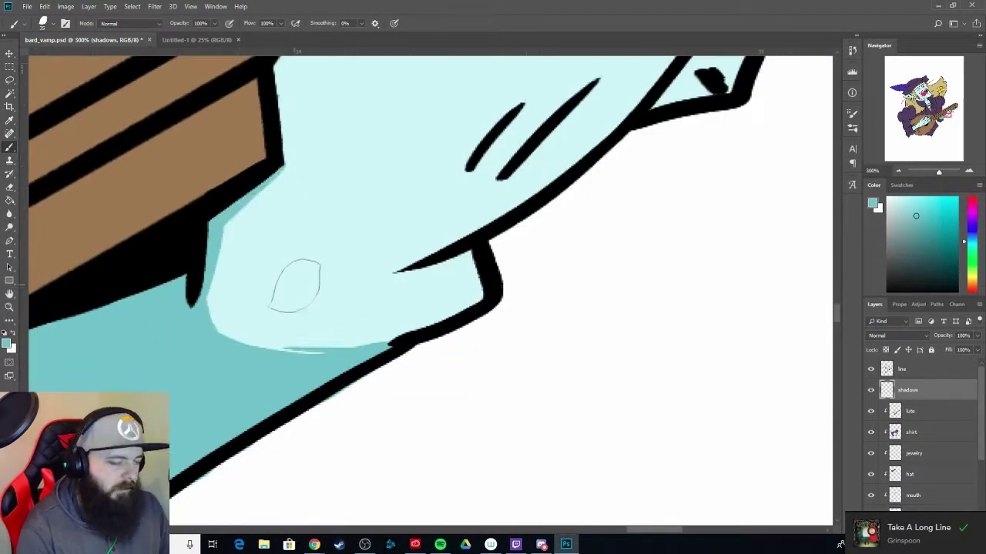
{"action": "mouse_move", "coordinate": [439, 316]}
{"action": "left_mouse_down"}
{"action": "mouse_move", "coordinate": [463, 252]}
{"action": "mouse_move", "coordinate": [341, 314]}
{"action": "mouse_move", "coordinate": [408, 331]}
{"action": "left_mouse_up"}
{"action": "scroll", "coordinate": [416, 399], "scroll_direction": "down", "scroll_amount": 4}
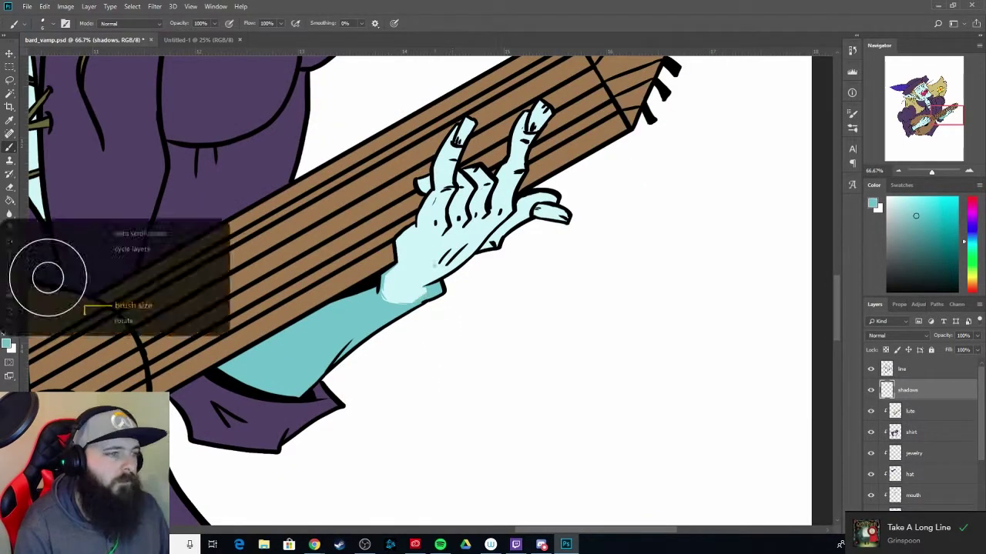
{"action": "left_click_drag", "start_coordinate": [439, 247], "coordinate": [419, 278]}
{"action": "left_click_drag", "start_coordinate": [493, 223], "coordinate": [422, 271]}
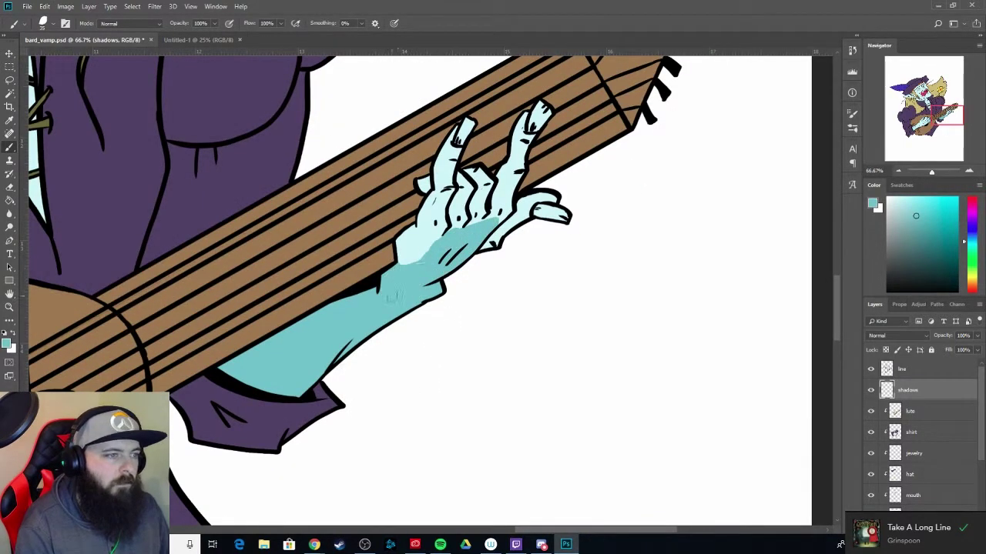
{"action": "left_click_drag", "start_coordinate": [482, 250], "coordinate": [529, 208]}
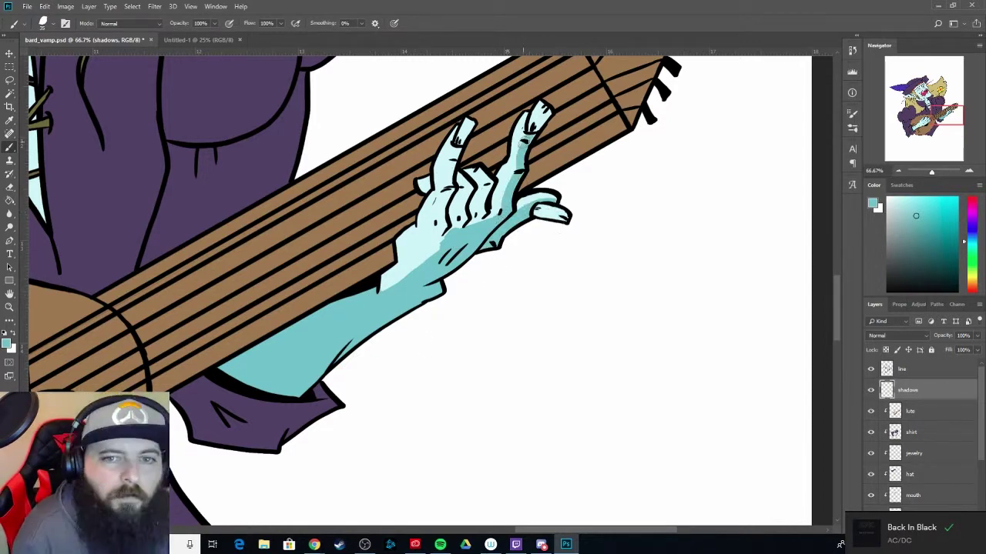
{"action": "left_click_drag", "start_coordinate": [490, 182], "coordinate": [460, 233]}
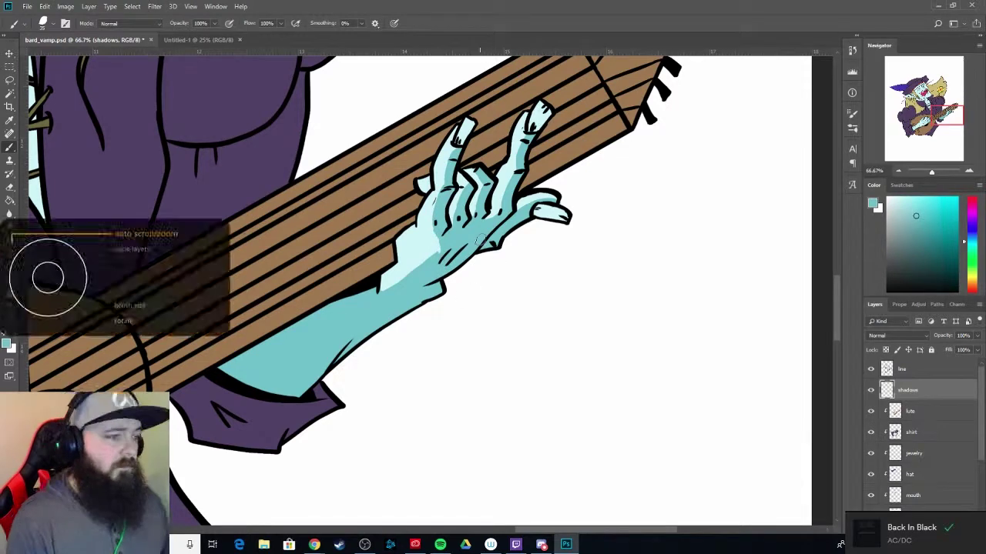
- Zoomed in, shade the lower palm, knuckles and gaps between the curled fingers
{"action": "key", "text": "ctrl+plus"}
{"action": "key", "text": "ctrl+plus"}
{"action": "left_click_drag", "start_coordinate": [476, 265], "coordinate": [368, 477]}
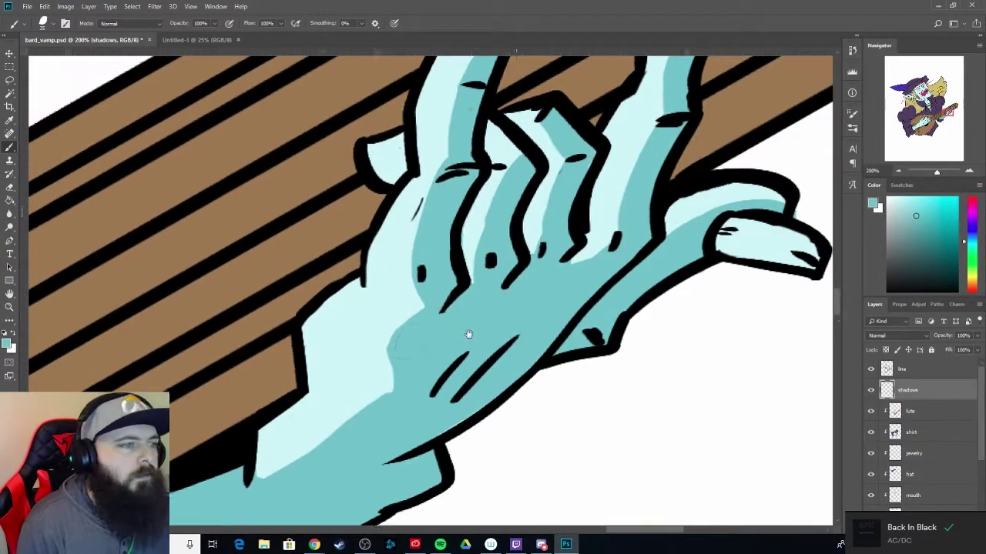
{"action": "left_click_drag", "start_coordinate": [424, 308], "coordinate": [269, 470]}
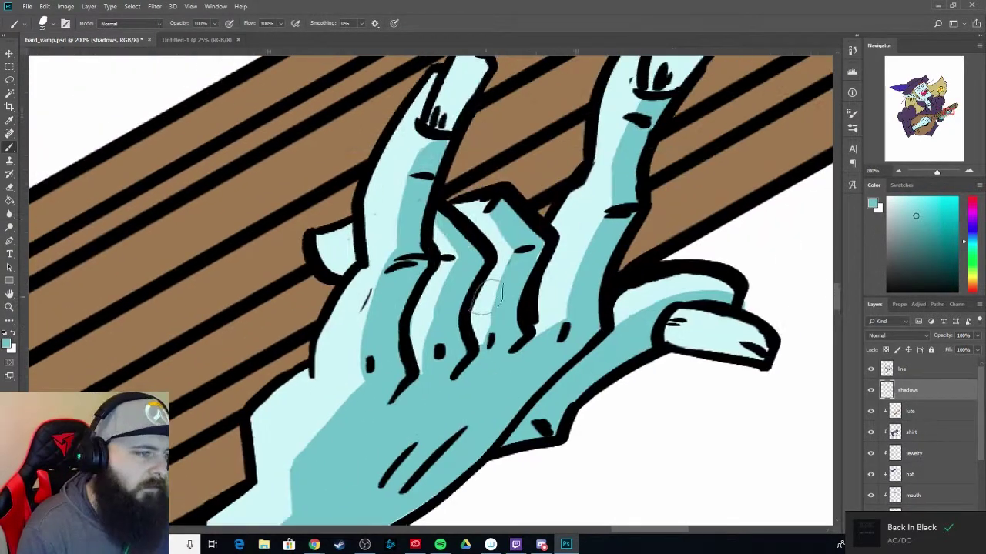
{"action": "left_click_drag", "start_coordinate": [455, 219], "coordinate": [481, 262]}
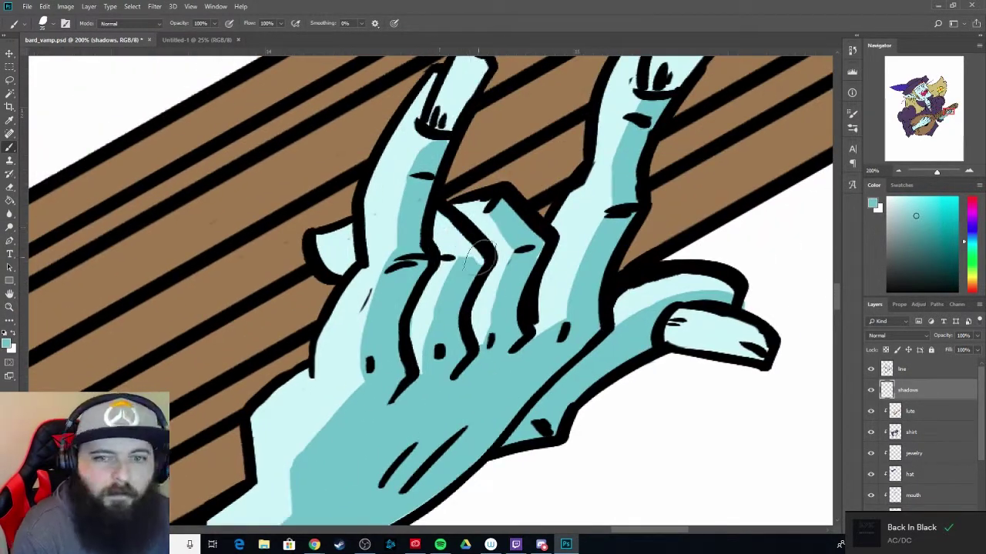
{"action": "mouse_move", "coordinate": [501, 212]}
{"action": "left_mouse_down"}
{"action": "mouse_move", "coordinate": [539, 235]}
{"action": "mouse_move", "coordinate": [508, 285]}
{"action": "left_mouse_up"}
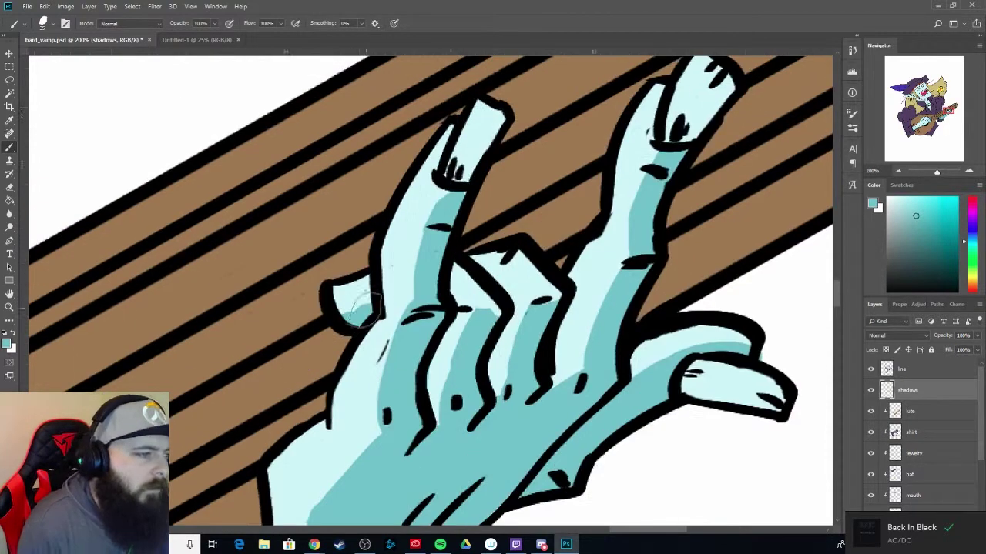
{"action": "left_click_drag", "start_coordinate": [438, 323], "coordinate": [431, 416]}
{"action": "left_click_drag", "start_coordinate": [539, 300], "coordinate": [492, 385]}
{"action": "left_click_drag", "start_coordinate": [431, 192], "coordinate": [423, 242]}
{"action": "mouse_move", "coordinate": [462, 308]}
{"action": "left_mouse_down"}
{"action": "mouse_move", "coordinate": [459, 289]}
{"action": "mouse_move", "coordinate": [530, 292]}
{"action": "left_mouse_up"}
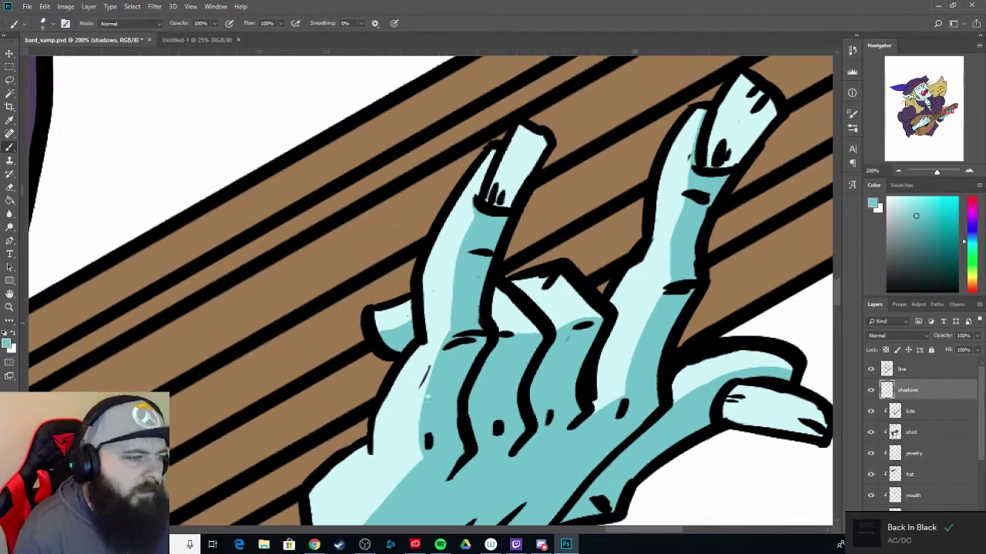
{"action": "scroll", "coordinate": [531, 305], "scroll_direction": "down", "scroll_amount": 2}
- Fill the lower chest skin triangle with teal shadow
{"action": "scroll", "coordinate": [515, 438], "scroll_direction": "down", "scroll_amount": 2}
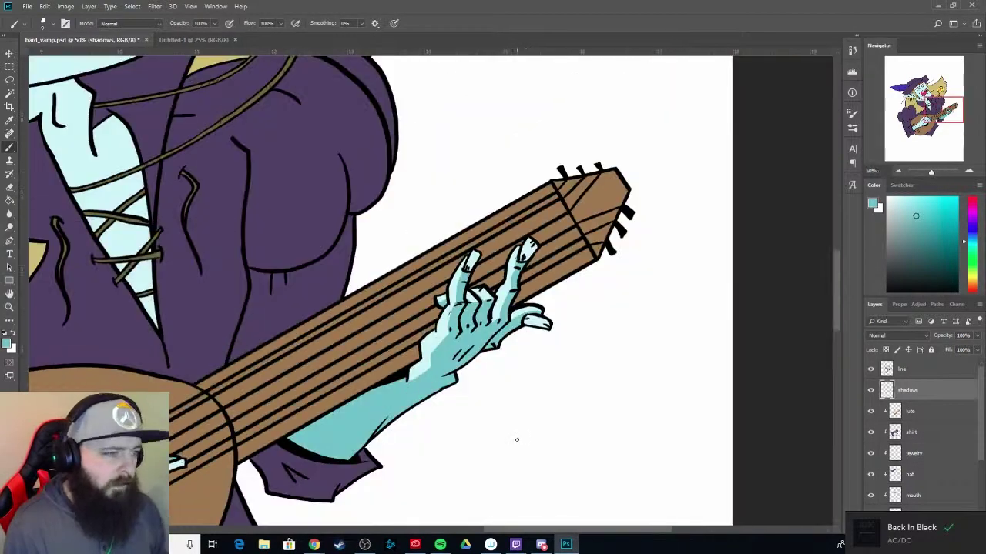
{"action": "scroll", "coordinate": [515, 439], "scroll_direction": "up", "scroll_amount": 1}
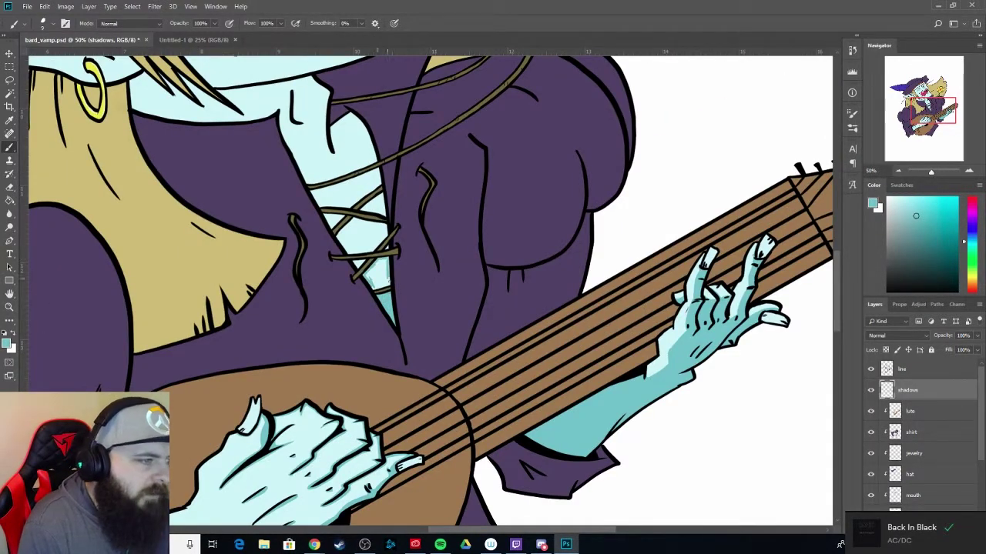
{"action": "scroll", "coordinate": [390, 259], "scroll_direction": "up", "scroll_amount": 3}
{"action": "left_click_drag", "start_coordinate": [323, 223], "coordinate": [370, 304]}
{"action": "left_click_drag", "start_coordinate": [350, 208], "coordinate": [381, 265]}
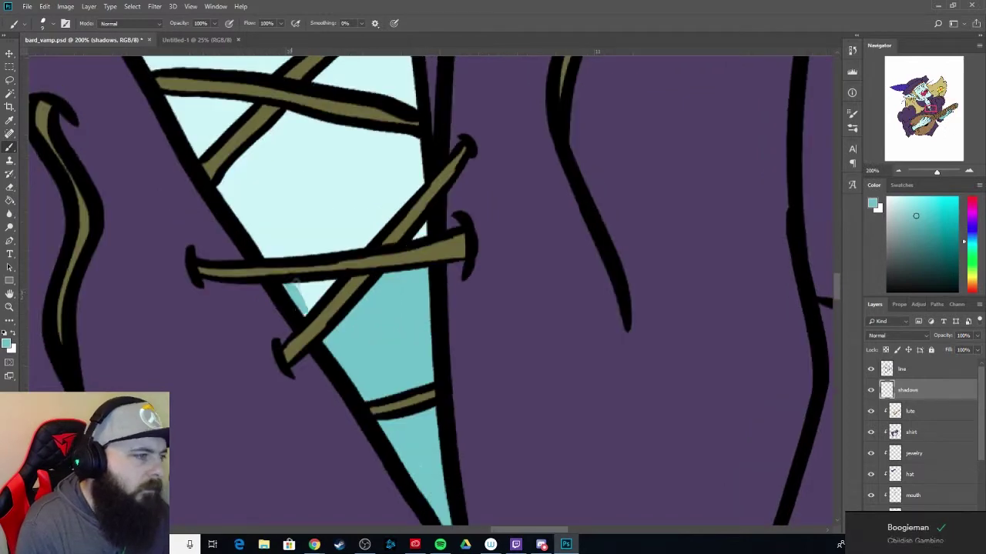
{"action": "left_click_drag", "start_coordinate": [262, 224], "coordinate": [308, 300]}
{"action": "left_click_drag", "start_coordinate": [331, 281], "coordinate": [297, 314]}
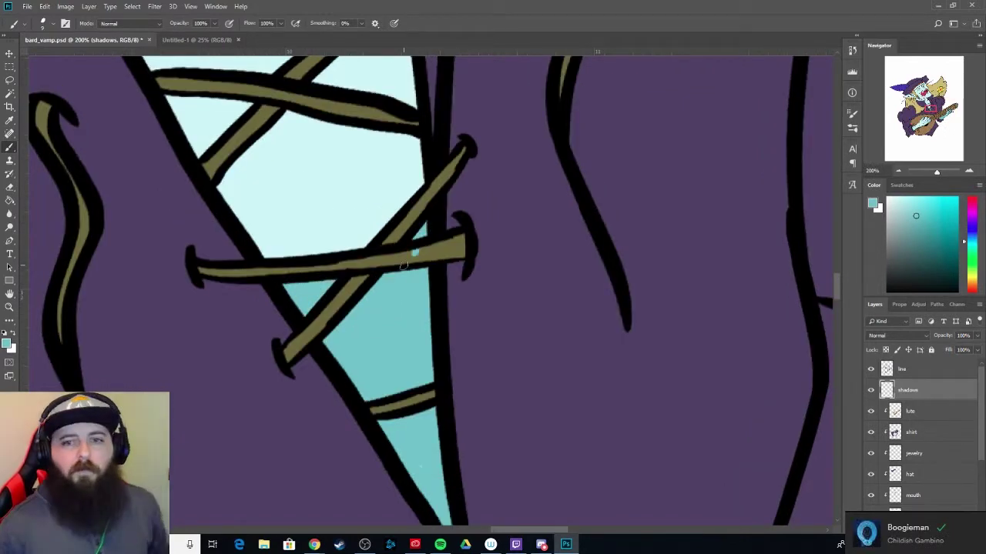
- Paint a curved shadow across the chest and shade its left and right edges
{"action": "mouse_move", "coordinate": [217, 195]}
{"action": "left_mouse_down"}
{"action": "mouse_move", "coordinate": [362, 254]}
{"action": "mouse_move", "coordinate": [419, 143]}
{"action": "mouse_move", "coordinate": [412, 146]}
{"action": "left_mouse_up"}
{"action": "left_click_drag", "start_coordinate": [208, 246], "coordinate": [269, 347]}
{"action": "left_click_drag", "start_coordinate": [231, 199], "coordinate": [283, 251]}
{"action": "left_click_drag", "start_coordinate": [462, 111], "coordinate": [473, 206]}
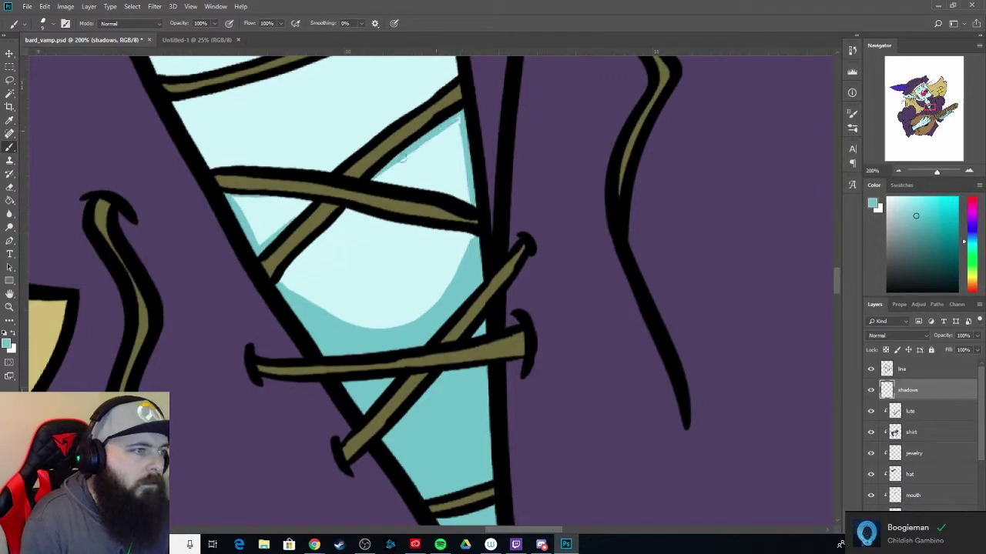
- Shade the chest's inner left edge and the skin fold near the collar, then zoom out
{"action": "left_click_drag", "start_coordinate": [294, 175], "coordinate": [441, 249]}
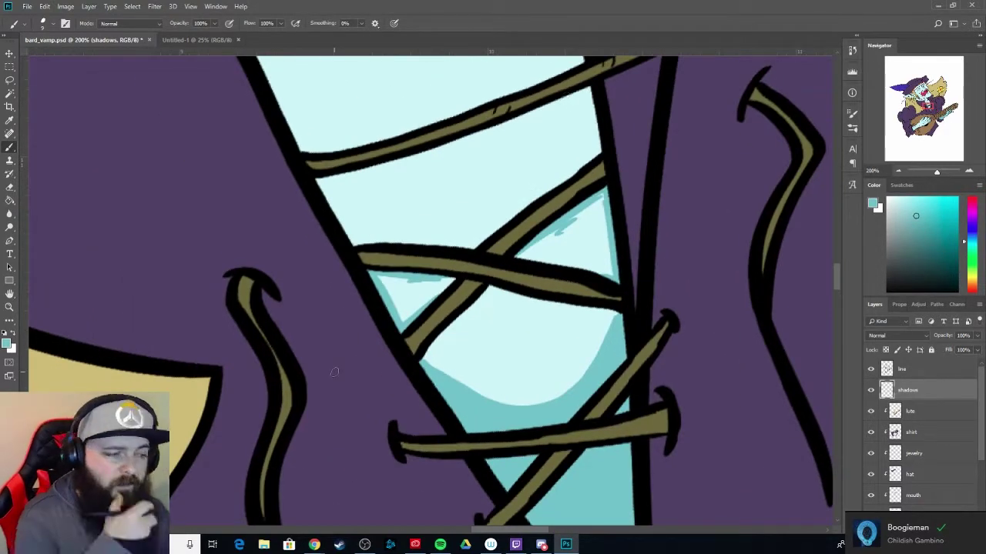
{"action": "left_click_drag", "start_coordinate": [321, 185], "coordinate": [350, 241]}
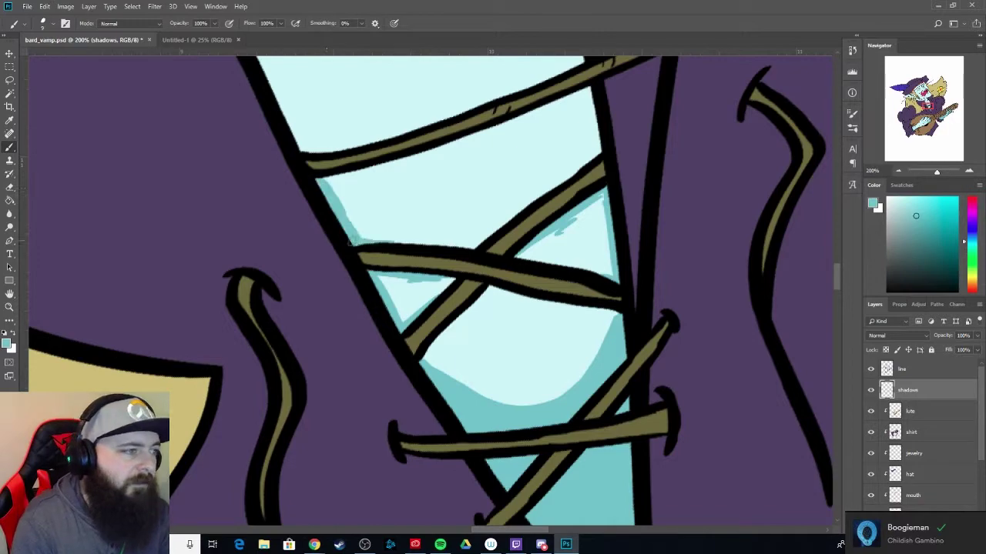
{"action": "left_click_drag", "start_coordinate": [451, 101], "coordinate": [497, 424]}
{"action": "mouse_move", "coordinate": [532, 201]}
{"action": "left_mouse_down"}
{"action": "mouse_move", "coordinate": [454, 350]}
{"action": "mouse_move", "coordinate": [468, 252]}
{"action": "left_mouse_up"}
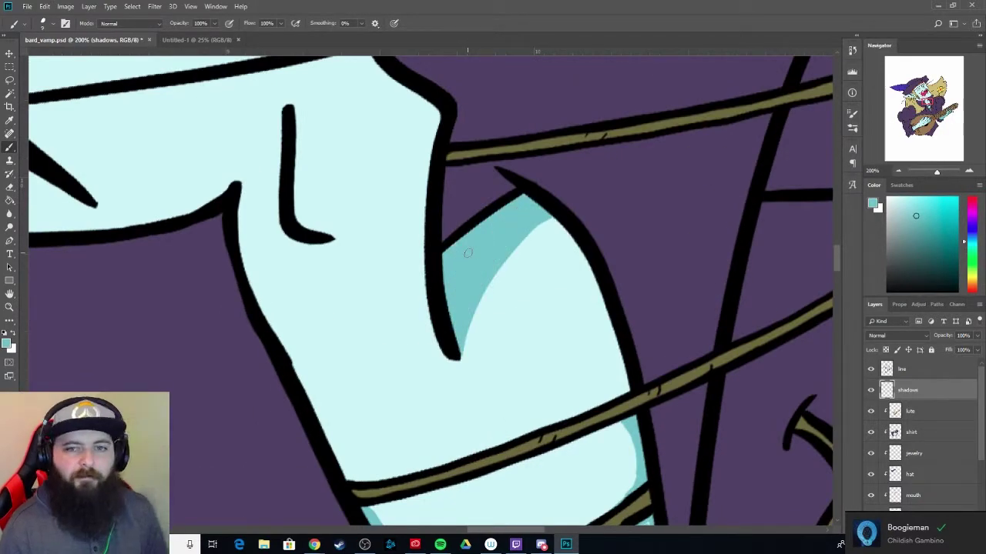
{"action": "scroll", "coordinate": [468, 253], "scroll_direction": "down", "scroll_amount": 5}
{"action": "scroll", "coordinate": [468, 253], "scroll_direction": "down", "scroll_amount": 1}
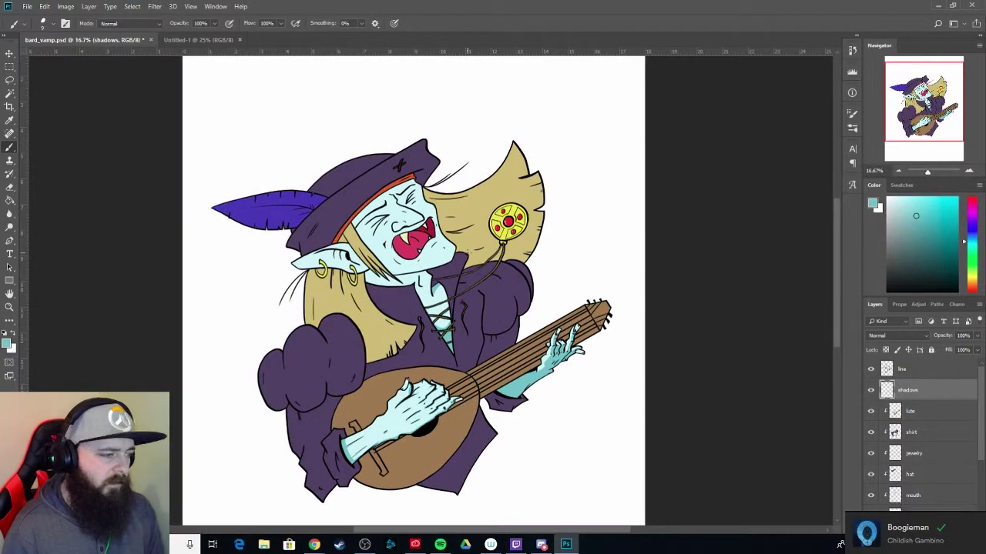
- Zoom in and fill the neck with teal shadow along its edge
{"action": "scroll", "coordinate": [402, 359], "scroll_direction": "up", "scroll_amount": 1}
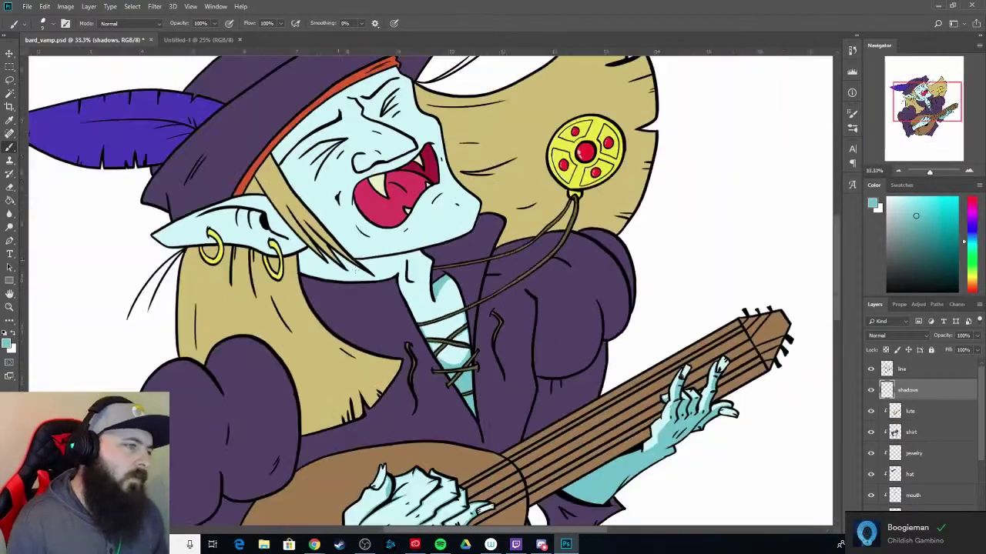
{"action": "scroll", "coordinate": [377, 295], "scroll_direction": "up", "scroll_amount": 2}
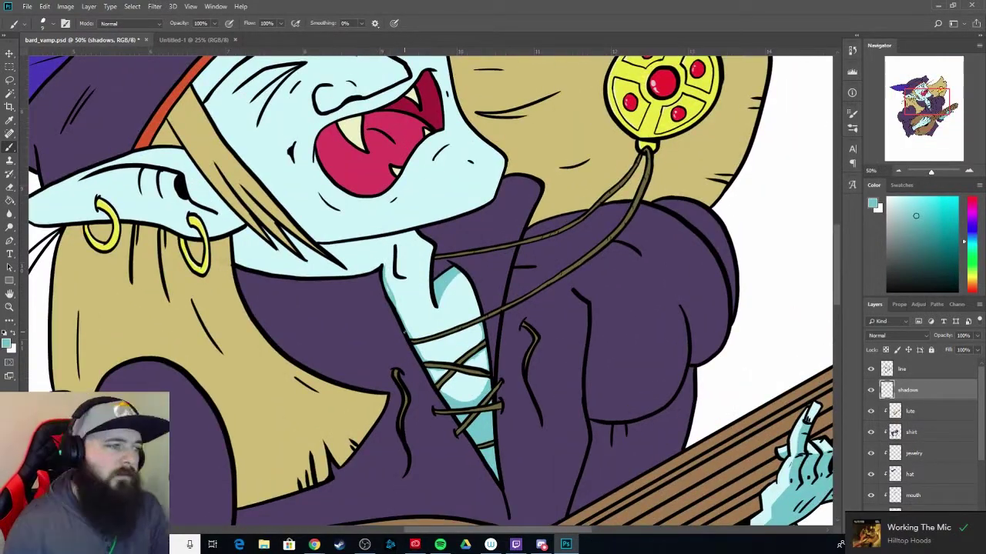
{"action": "left_click_drag", "start_coordinate": [408, 354], "coordinate": [444, 333]}
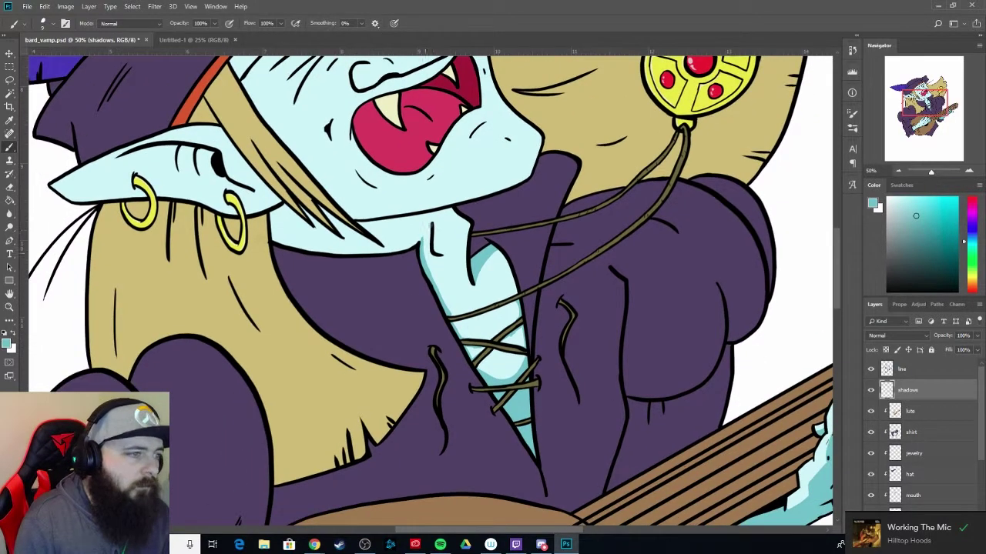
{"action": "scroll", "coordinate": [391, 262], "scroll_direction": "up", "scroll_amount": 2}
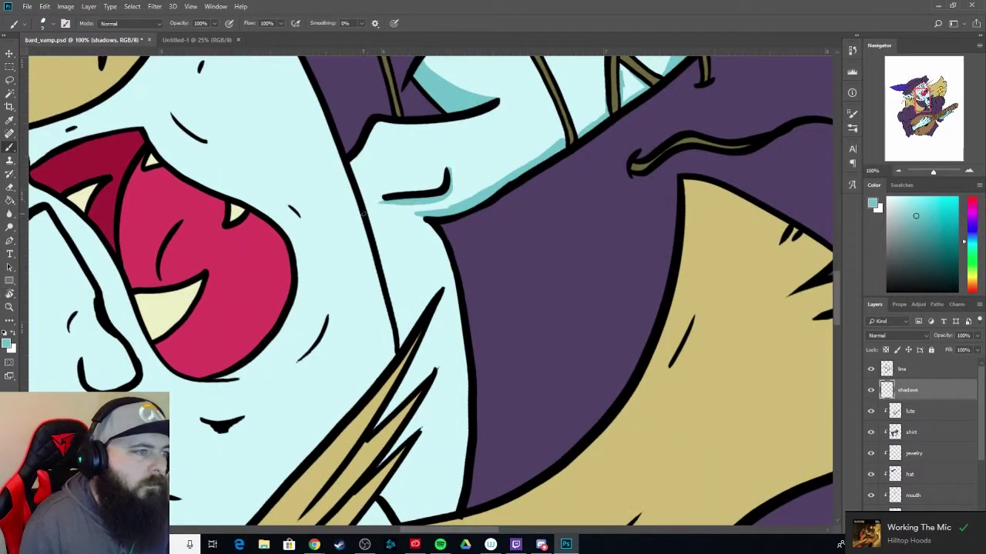
{"action": "mouse_move", "coordinate": [364, 215]}
{"action": "left_mouse_down"}
{"action": "mouse_move", "coordinate": [346, 156]}
{"action": "mouse_move", "coordinate": [416, 454]}
{"action": "left_mouse_up"}
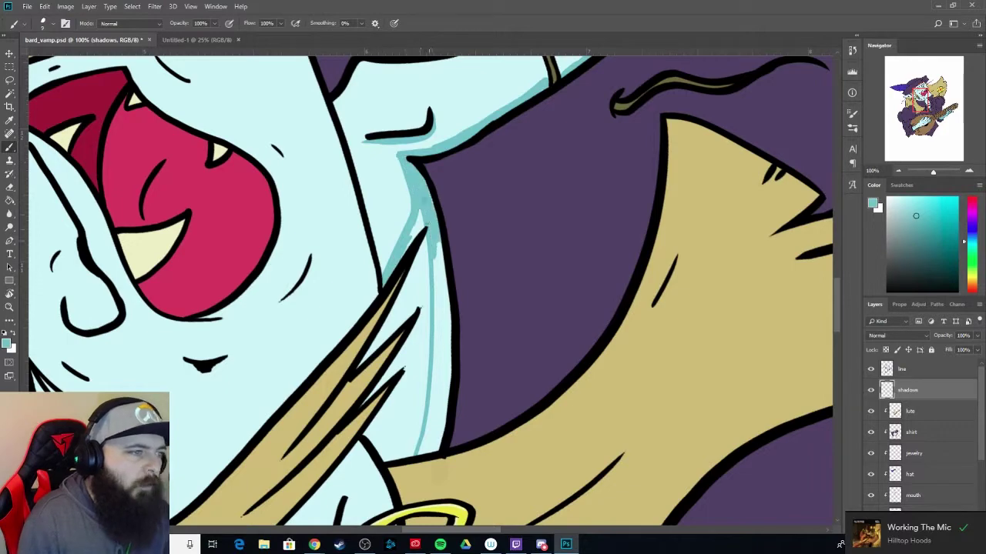
{"action": "left_click_drag", "start_coordinate": [408, 216], "coordinate": [435, 304]}
{"action": "left_click_drag", "start_coordinate": [427, 254], "coordinate": [446, 432]}
{"action": "mouse_move", "coordinate": [431, 308]}
{"action": "left_mouse_down"}
{"action": "mouse_move", "coordinate": [377, 454]}
{"action": "mouse_move", "coordinate": [416, 291]}
{"action": "mouse_move", "coordinate": [369, 385]}
{"action": "left_mouse_up"}
{"action": "mouse_move", "coordinate": [400, 211]}
{"action": "left_mouse_down"}
{"action": "mouse_move", "coordinate": [381, 270]}
{"action": "mouse_move", "coordinate": [562, 338]}
{"action": "mouse_move", "coordinate": [308, 162]}
{"action": "left_mouse_up"}
- Shade around the eye and under the ear's top edge and underside
{"action": "key", "text": "r"}
{"action": "key", "text": "b"}
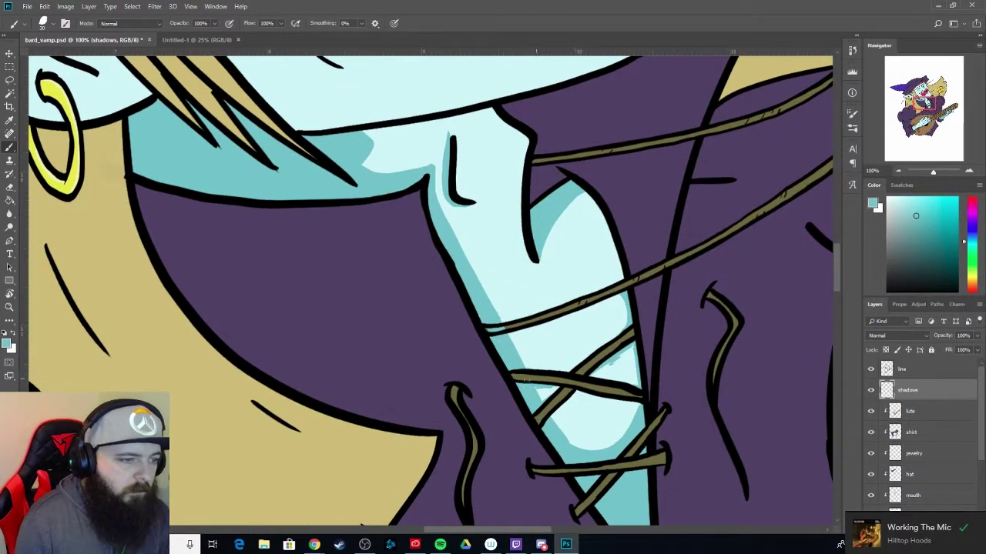
{"action": "left_click_drag", "start_coordinate": [441, 190], "coordinate": [778, 345]}
{"action": "left_click_drag", "start_coordinate": [323, 162], "coordinate": [343, 212]}
{"action": "left_click_drag", "start_coordinate": [362, 169], "coordinate": [385, 223]}
{"action": "left_click_drag", "start_coordinate": [308, 150], "coordinate": [288, 201]}
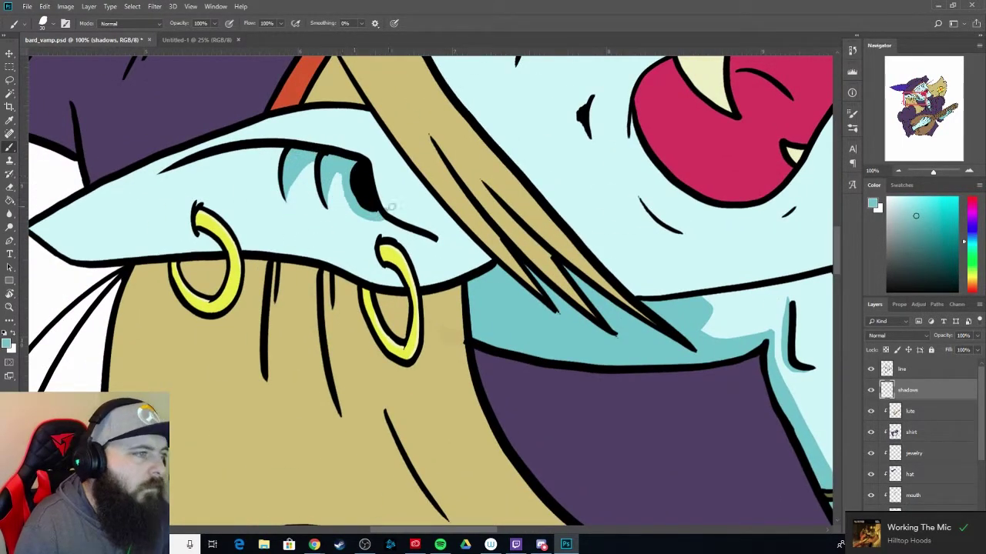
{"action": "left_click_drag", "start_coordinate": [391, 207], "coordinate": [456, 197]}
{"action": "left_click_drag", "start_coordinate": [339, 150], "coordinate": [227, 168]}
{"action": "mouse_move", "coordinate": [123, 243]}
{"action": "left_mouse_down"}
{"action": "mouse_move", "coordinate": [331, 247]}
{"action": "mouse_move", "coordinate": [484, 276]}
{"action": "left_mouse_up"}
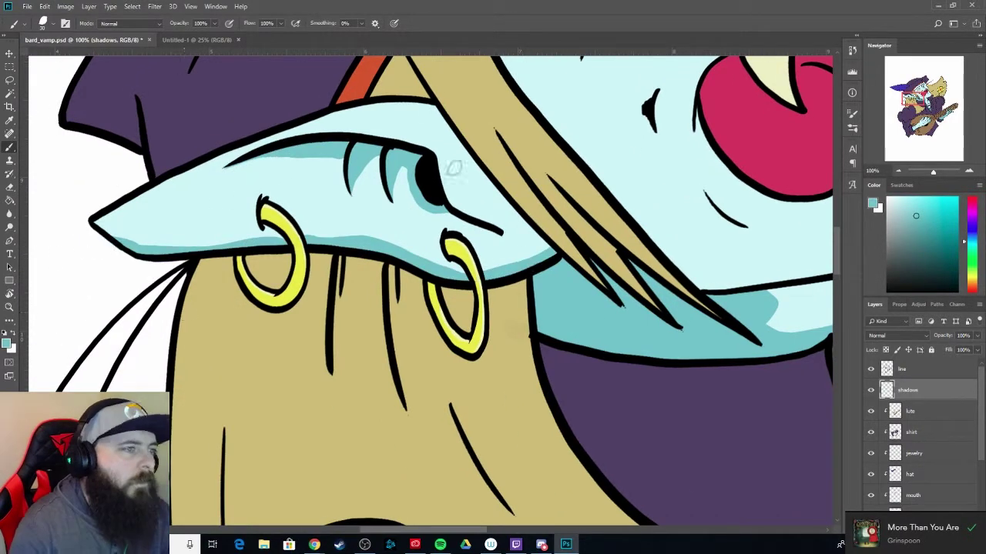
- Shade along the inside of the hat brim
{"action": "left_click_drag", "start_coordinate": [555, 248], "coordinate": [470, 244]}
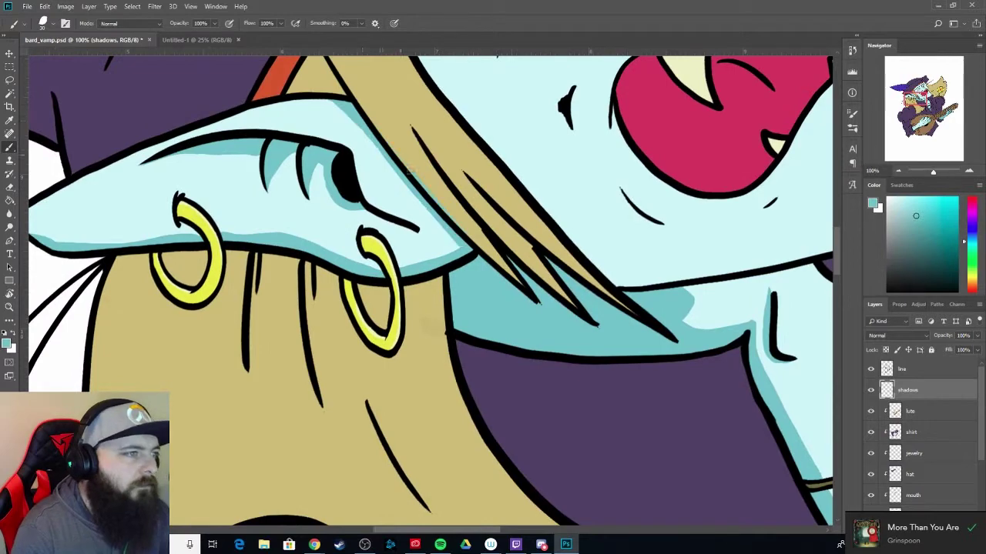
{"action": "left_click_drag", "start_coordinate": [576, 215], "coordinate": [521, 476]}
{"action": "mouse_move", "coordinate": [204, 338]}
{"action": "left_mouse_down"}
{"action": "mouse_move", "coordinate": [410, 163]}
{"action": "mouse_move", "coordinate": [531, 116]}
{"action": "left_mouse_up"}
{"action": "left_click_drag", "start_coordinate": [431, 408], "coordinate": [486, 215]}
- Shade the underside of the nose, the cheek creases and below the eyebrow
{"action": "left_click_drag", "start_coordinate": [461, 181], "coordinate": [639, 154]}
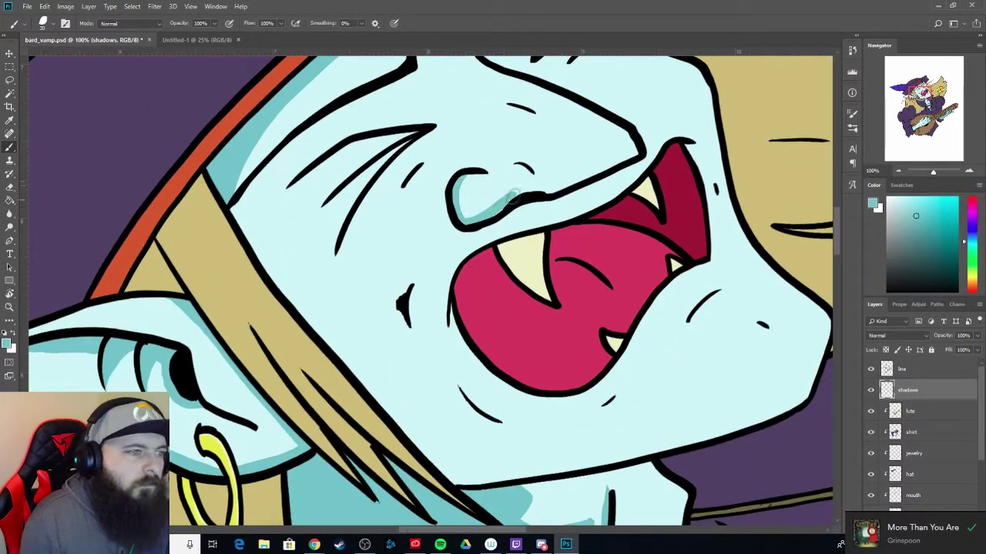
{"action": "left_click_drag", "start_coordinate": [485, 204], "coordinate": [508, 250]}
{"action": "left_click_drag", "start_coordinate": [447, 183], "coordinate": [366, 301]}
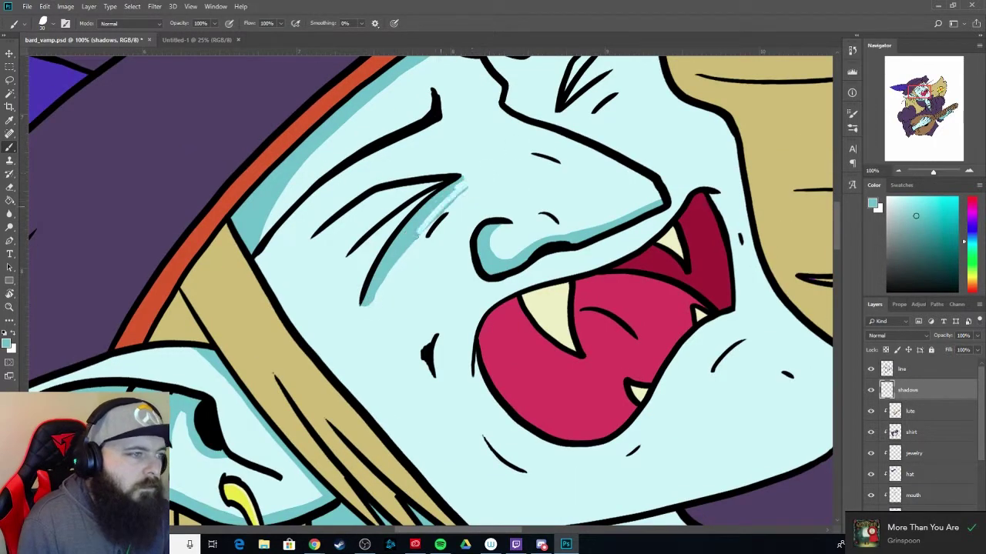
{"action": "mouse_move", "coordinate": [447, 185]}
{"action": "left_mouse_down"}
{"action": "mouse_move", "coordinate": [311, 242]}
{"action": "mouse_move", "coordinate": [336, 268]}
{"action": "left_mouse_up"}
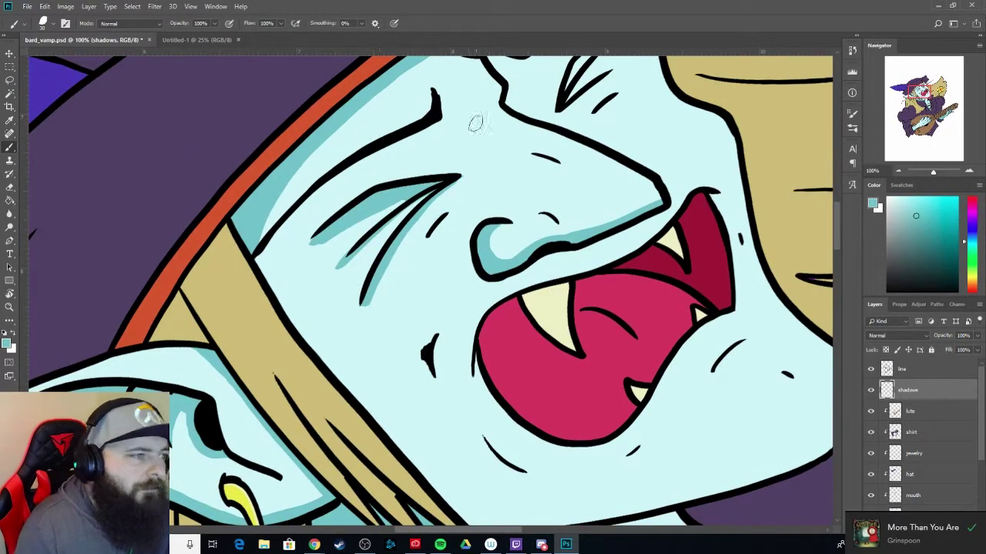
{"action": "left_click_drag", "start_coordinate": [430, 131], "coordinate": [277, 235]}
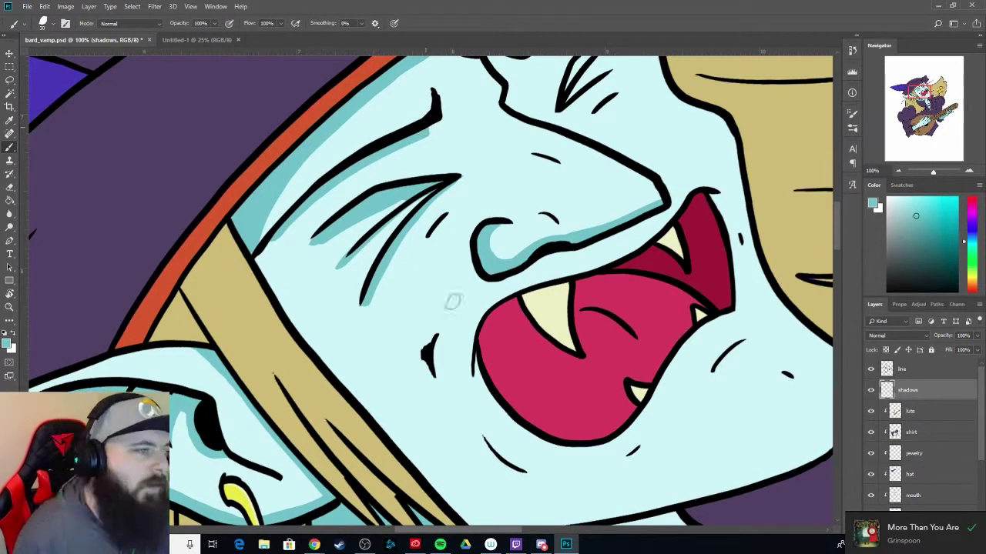
{"action": "left_click_drag", "start_coordinate": [424, 199], "coordinate": [398, 245]}
- Shade the bridge of the nose and under the brow
{"action": "left_click_drag", "start_coordinate": [574, 191], "coordinate": [513, 245]}
{"action": "left_click_drag", "start_coordinate": [531, 240], "coordinate": [469, 231]}
{"action": "left_click_drag", "start_coordinate": [400, 182], "coordinate": [462, 239]}
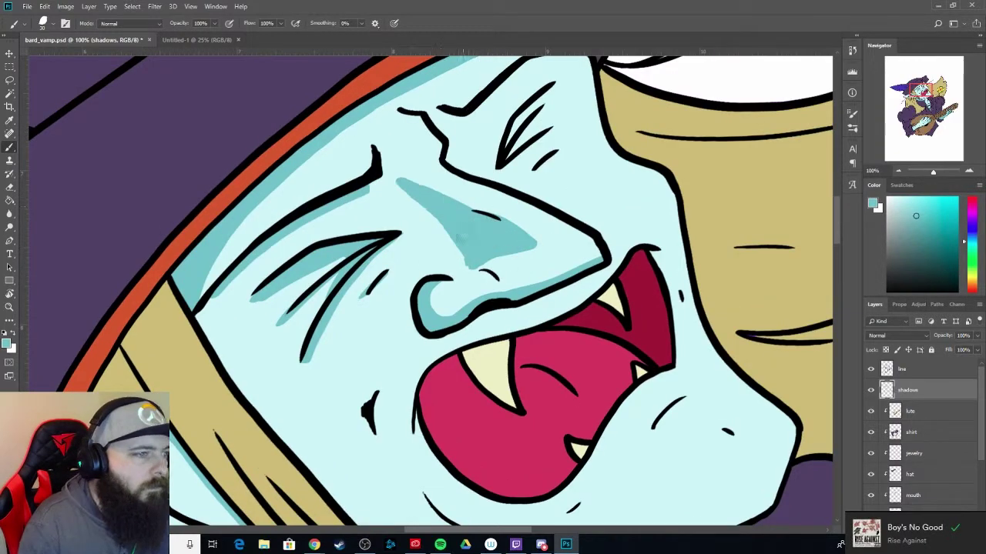
{"action": "left_click_drag", "start_coordinate": [466, 115], "coordinate": [432, 146]}
- Shade along the hair edge and jawline toward the cheek
{"action": "left_click_drag", "start_coordinate": [562, 89], "coordinate": [516, 154]}
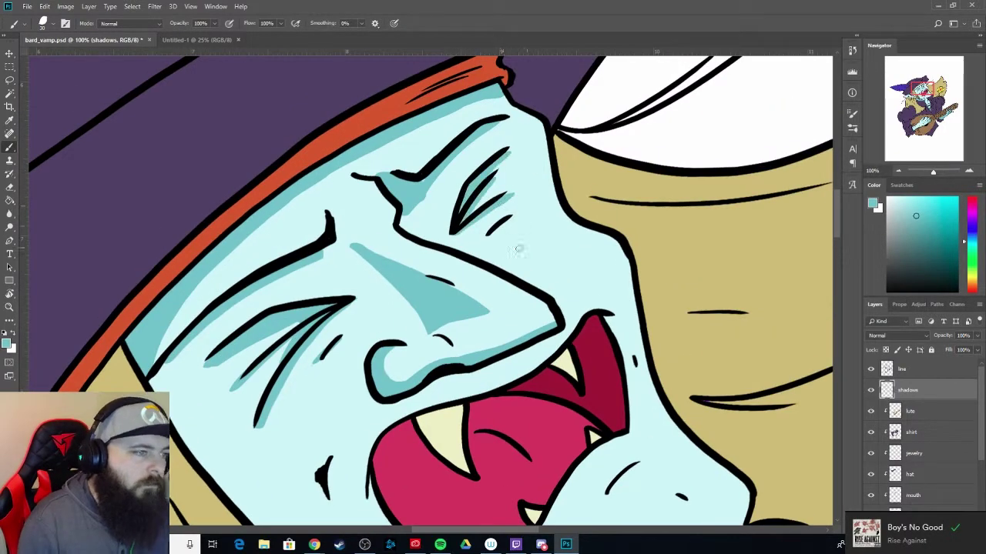
{"action": "mouse_move", "coordinate": [518, 248]}
{"action": "left_mouse_down"}
{"action": "mouse_move", "coordinate": [518, 164]}
{"action": "mouse_move", "coordinate": [441, 171]}
{"action": "mouse_move", "coordinate": [464, 172]}
{"action": "left_mouse_up"}
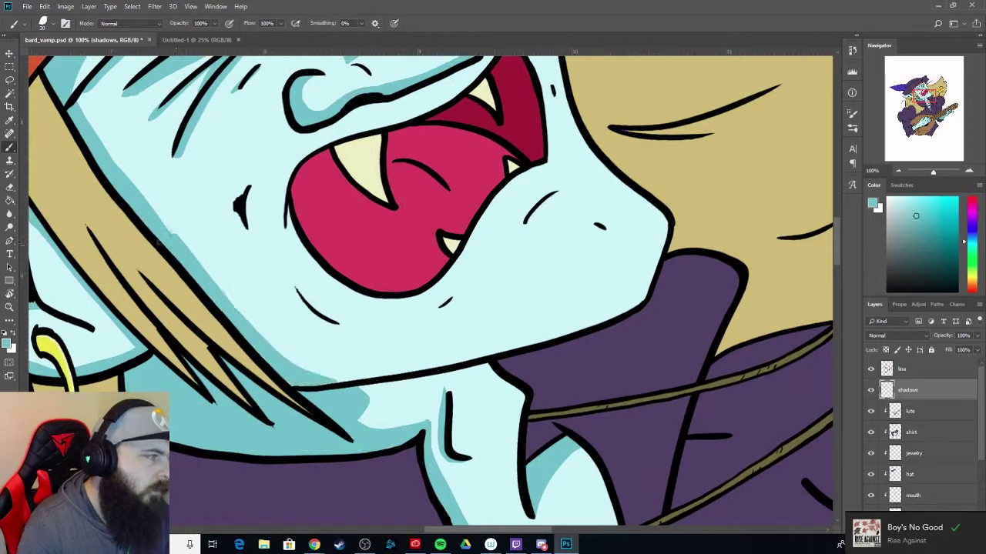
{"action": "mouse_move", "coordinate": [77, 100]}
{"action": "left_mouse_down"}
{"action": "mouse_move", "coordinate": [339, 379]}
{"action": "mouse_move", "coordinate": [659, 224]}
{"action": "left_mouse_up"}
{"action": "left_click_drag", "start_coordinate": [375, 372], "coordinate": [659, 231]}
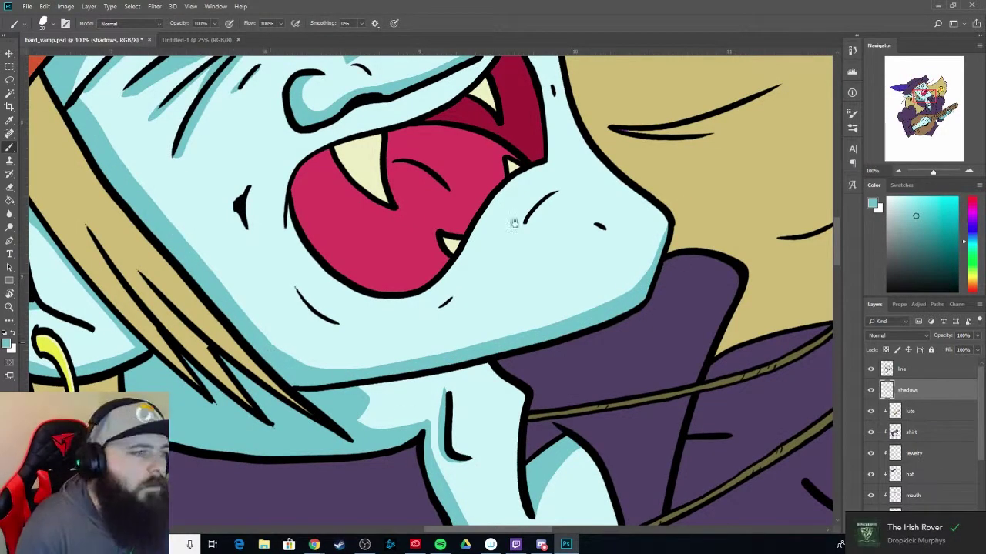
{"action": "left_click_drag", "start_coordinate": [513, 223], "coordinate": [520, 265]}
- Add teal shadows beneath the mouth, under the nose and on the cheek
{"action": "left_click_drag", "start_coordinate": [350, 339], "coordinate": [461, 301]}
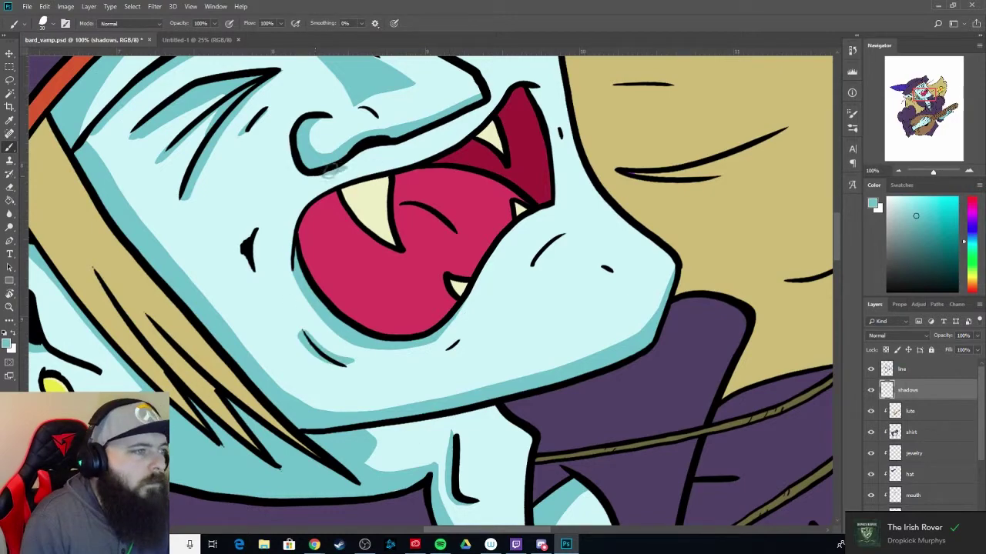
{"action": "mouse_move", "coordinate": [308, 174]}
{"action": "left_mouse_down"}
{"action": "mouse_move", "coordinate": [485, 111]}
{"action": "mouse_move", "coordinate": [457, 201]}
{"action": "left_mouse_up"}
{"action": "left_click_drag", "start_coordinate": [539, 321], "coordinate": [495, 377]}
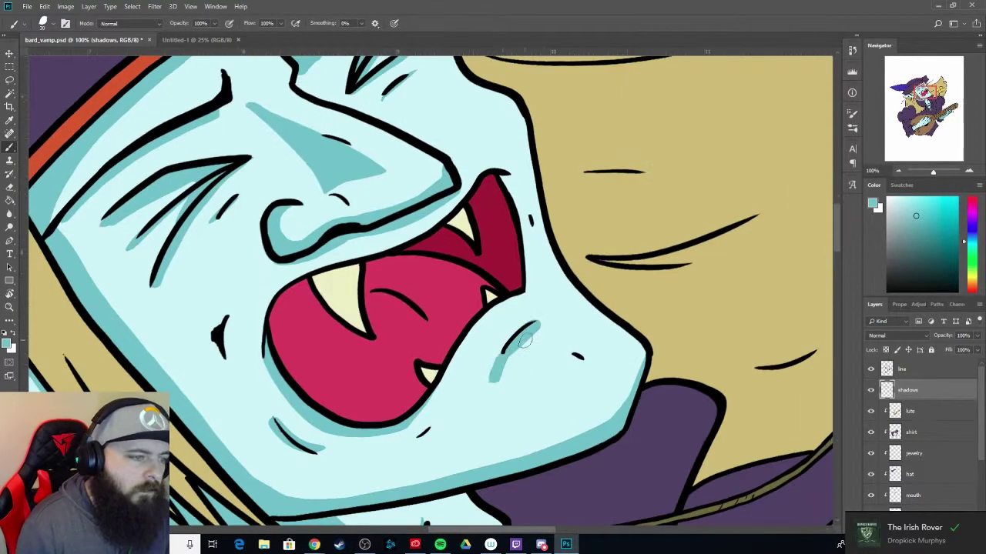
{"action": "scroll", "coordinate": [500, 318], "scroll_direction": "up", "scroll_amount": 3}
{"action": "scroll", "coordinate": [477, 200], "scroll_direction": "left", "scroll_amount": 2}
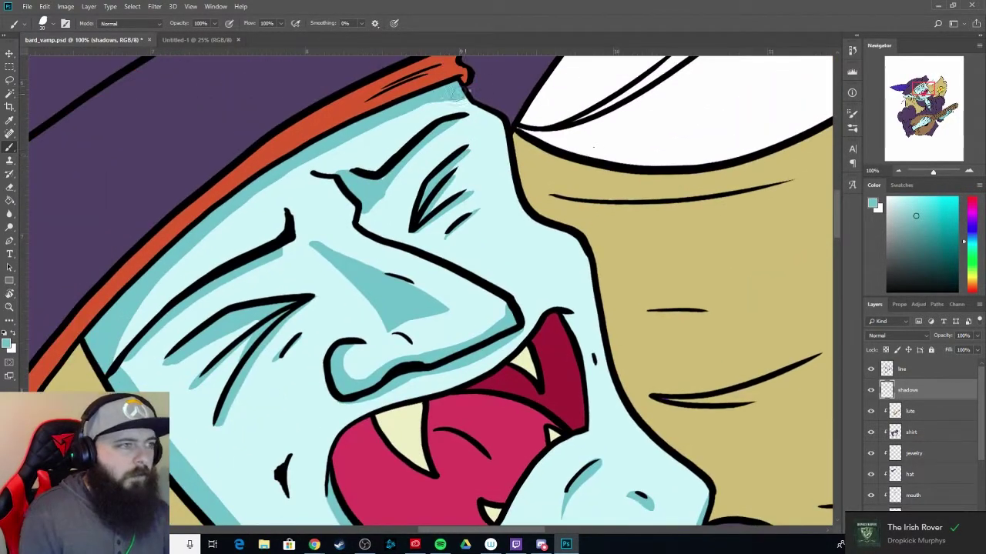
{"action": "scroll", "coordinate": [140, 368], "scroll_direction": "down", "scroll_amount": 1}
{"action": "scroll", "coordinate": [308, 323], "scroll_direction": "right", "scroll_amount": 1}
{"action": "scroll", "coordinate": [530, 278], "scroll_direction": "down", "scroll_amount": 5}
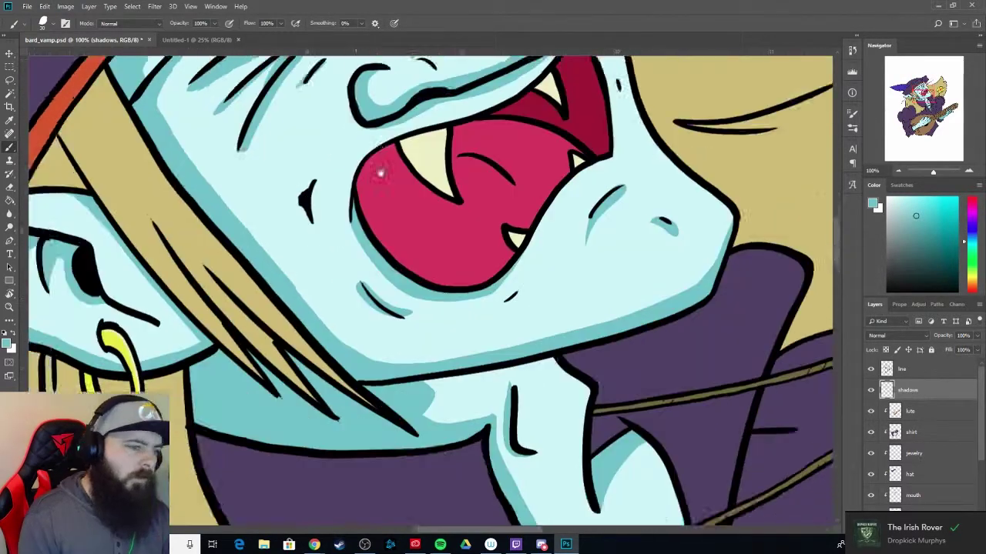
{"action": "scroll", "coordinate": [332, 342], "scroll_direction": "down", "scroll_amount": 2}
- Paint shading along the forearm, undoing the stray lighter stroke
{"action": "scroll", "coordinate": [385, 339], "scroll_direction": "down", "scroll_amount": 3}
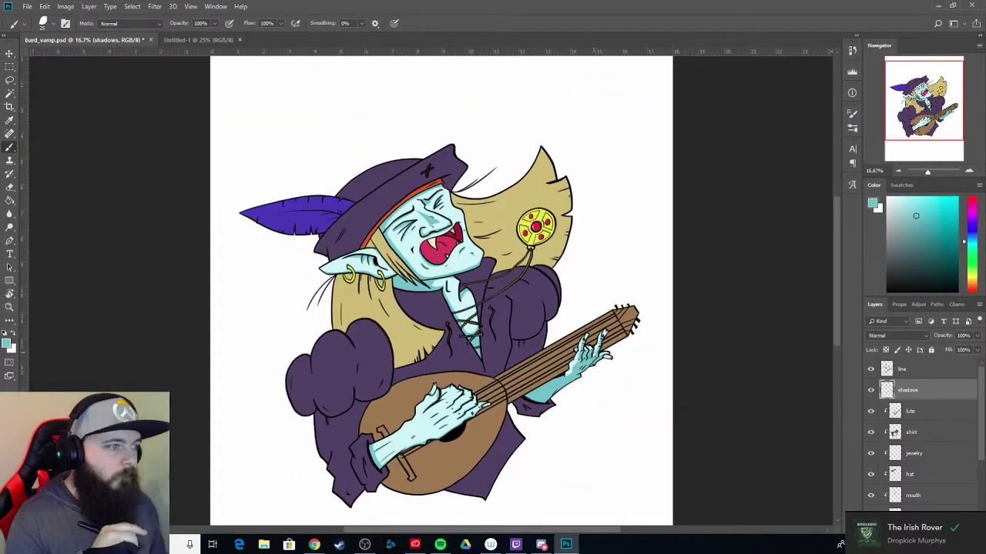
{"action": "scroll", "coordinate": [432, 339], "scroll_direction": "up", "scroll_amount": 1}
{"action": "scroll", "coordinate": [453, 339], "scroll_direction": "up", "scroll_amount": 2}
{"action": "mouse_move", "coordinate": [331, 348]}
{"action": "left_mouse_down"}
{"action": "mouse_move", "coordinate": [306, 386]}
{"action": "mouse_move", "coordinate": [288, 394]}
{"action": "left_mouse_up"}
{"action": "left_click_drag", "start_coordinate": [348, 366], "coordinate": [437, 309]}
{"action": "key", "text": "ctrl+z"}
- Add darker teal shadow along the hand's lower edge, then zoom out to the whole bard
{"action": "left_click_drag", "start_coordinate": [551, 265], "coordinate": [483, 306]}
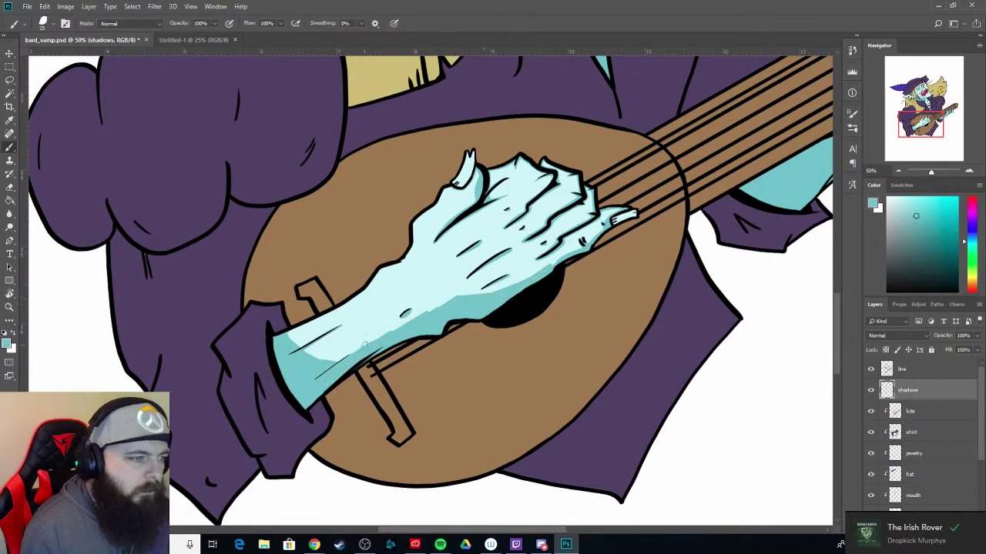
{"action": "left_click_drag", "start_coordinate": [586, 239], "coordinate": [471, 291]}
{"action": "left_click_drag", "start_coordinate": [602, 222], "coordinate": [573, 240]}
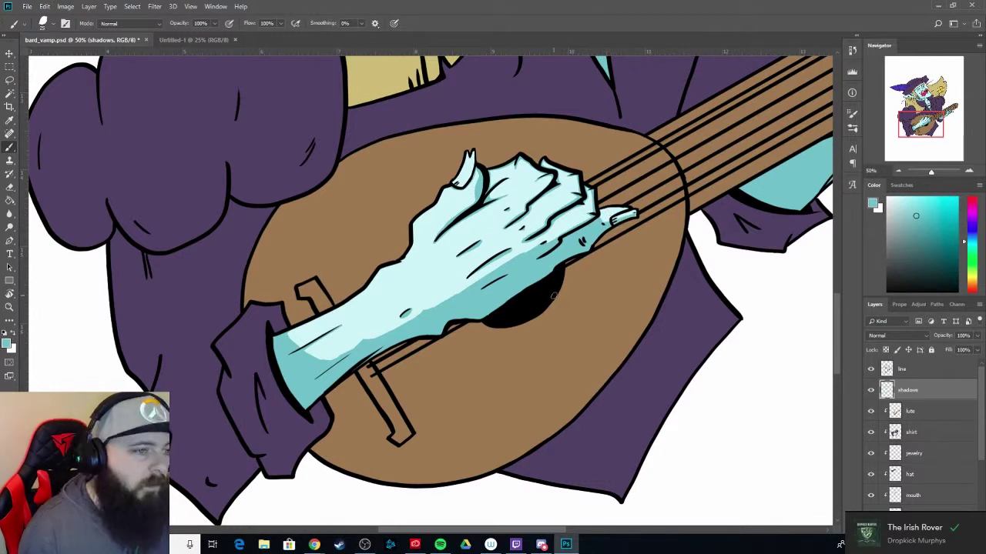
{"action": "left_click_drag", "start_coordinate": [573, 223], "coordinate": [539, 239]}
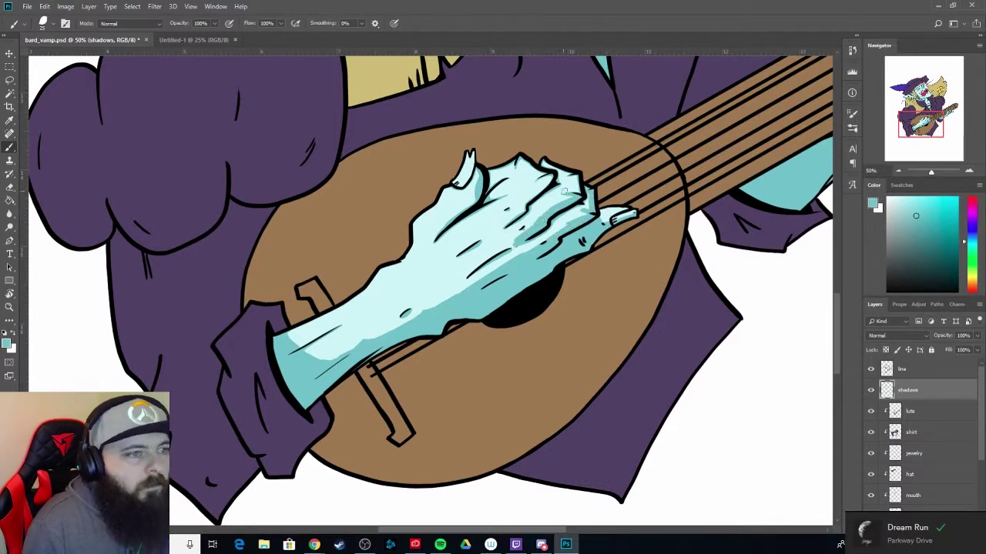
{"action": "key", "text": "ctrl+plus"}
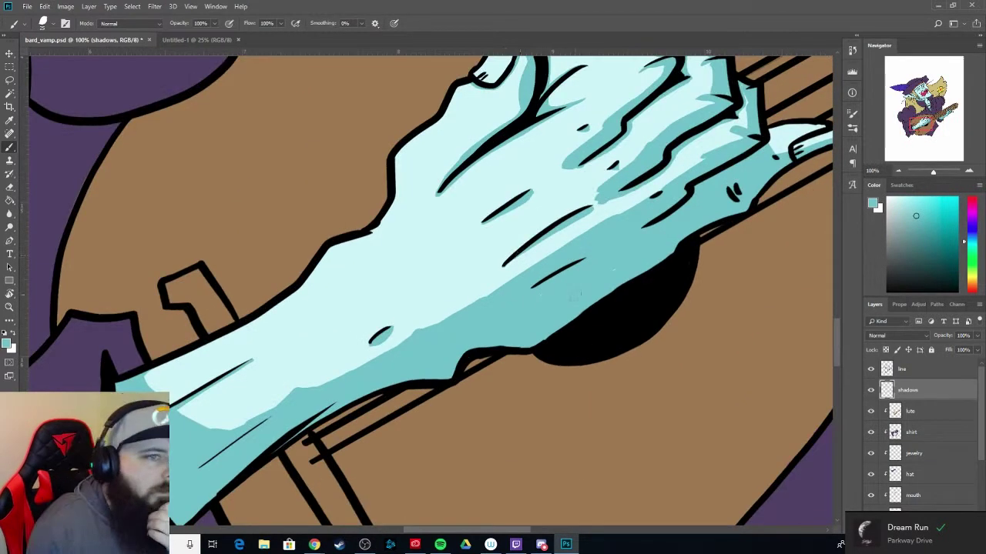
{"action": "scroll", "coordinate": [549, 228], "scroll_direction": "up", "scroll_amount": 3}
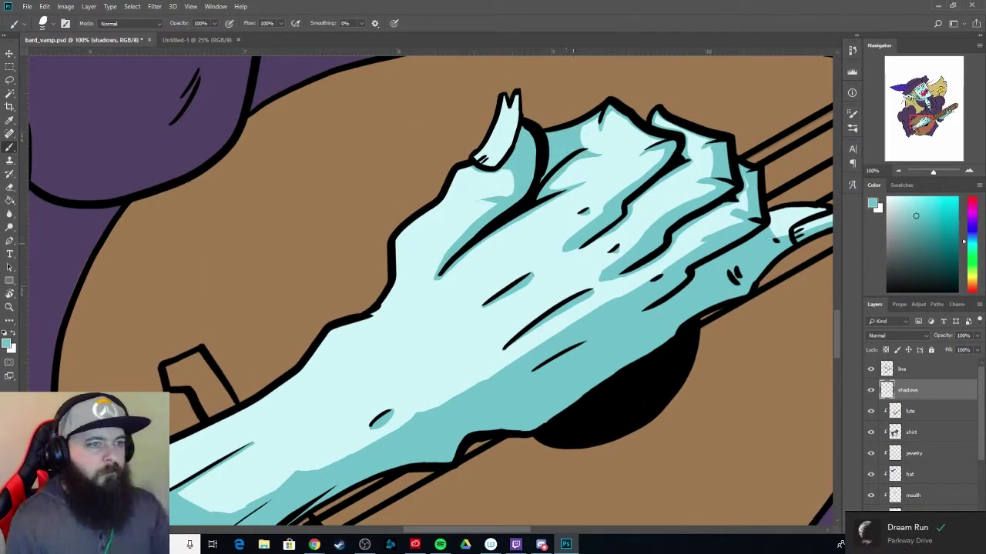
{"action": "key", "text": "ctrl+minus"}
{"action": "key", "text": "ctrl+minus"}
{"action": "key", "text": "ctrl+minus"}
{"action": "key", "text": "ctrl+minus"}
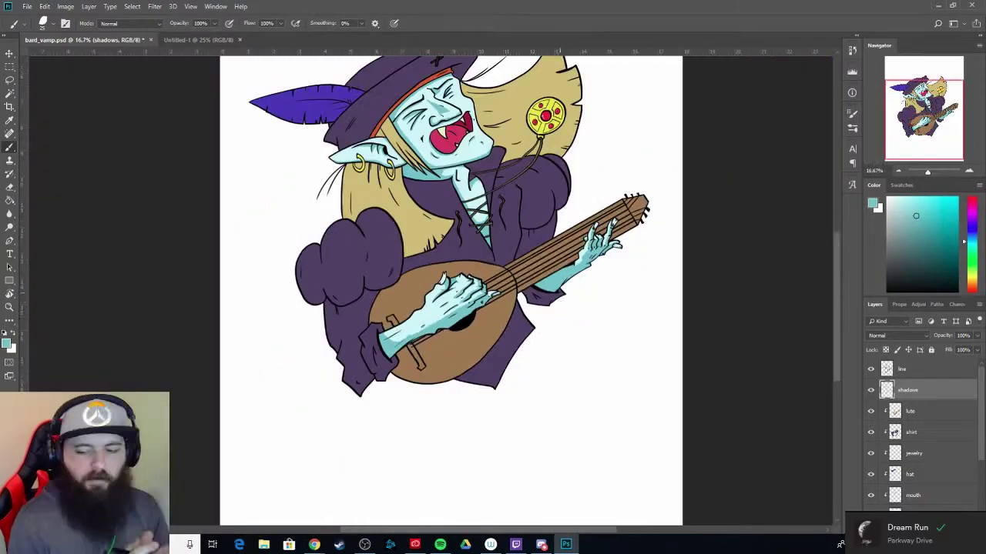
- Sample the feather's purple and paint a shadow along the feather's lower edge
{"action": "key", "text": "ctrl+1"}
{"action": "left_click", "coordinate": [339, 243], "text": "alt"}
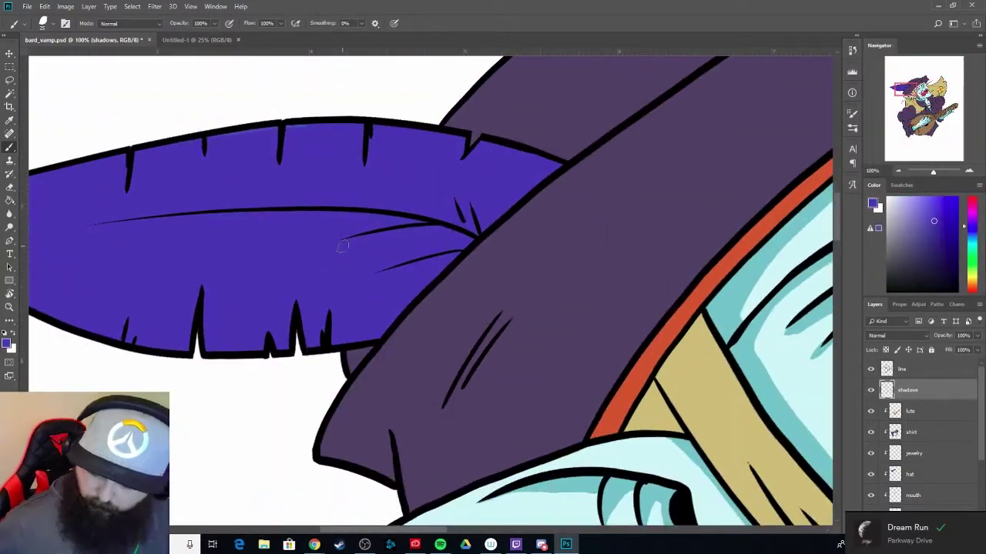
{"action": "key", "text": "ctrl+minus"}
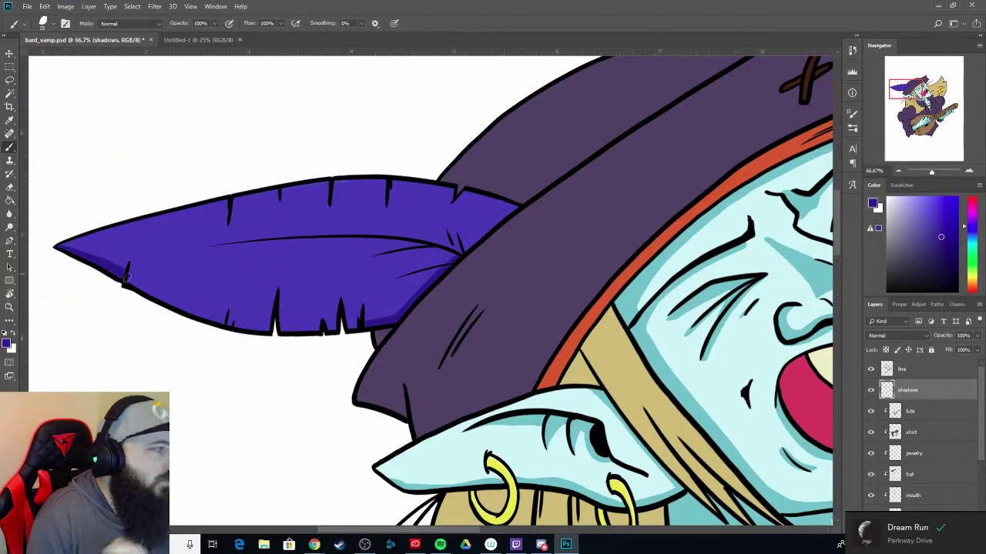
{"action": "mouse_move", "coordinate": [127, 278]}
{"action": "left_mouse_down"}
{"action": "mouse_move", "coordinate": [424, 319]}
{"action": "mouse_move", "coordinate": [231, 231]}
{"action": "left_mouse_up"}
{"action": "left_click_drag", "start_coordinate": [451, 266], "coordinate": [393, 443]}
{"action": "left_click_drag", "start_coordinate": [370, 505], "coordinate": [371, 415]}
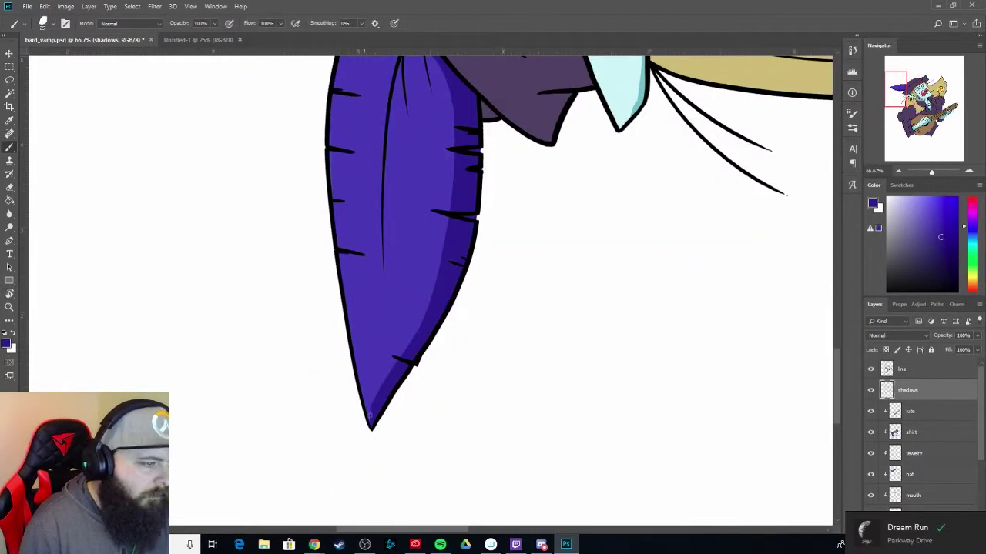
{"action": "left_click_drag", "start_coordinate": [462, 193], "coordinate": [449, 184]}
- Add hard shadows above the feather's spikes, along a vein line and beneath its outline
{"action": "key", "text": "Escape"}
{"action": "key", "text": "ctrl+plus"}
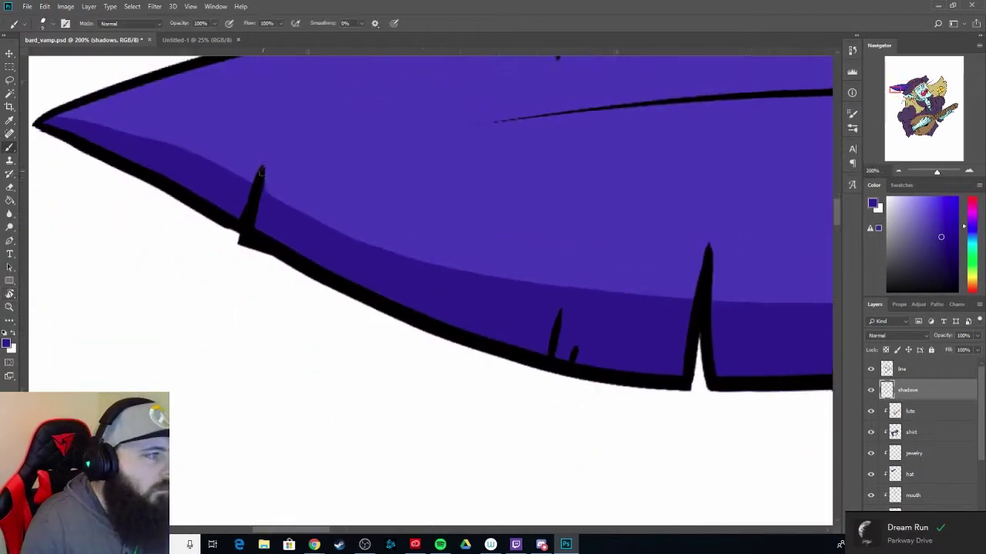
{"action": "left_click_drag", "start_coordinate": [262, 173], "coordinate": [259, 194]}
{"action": "scroll", "coordinate": [510, 224], "scroll_direction": "right", "scroll_amount": 3}
{"action": "left_click_drag", "start_coordinate": [548, 188], "coordinate": [539, 263]}
{"action": "scroll", "coordinate": [605, 260], "scroll_direction": "right", "scroll_amount": 3}
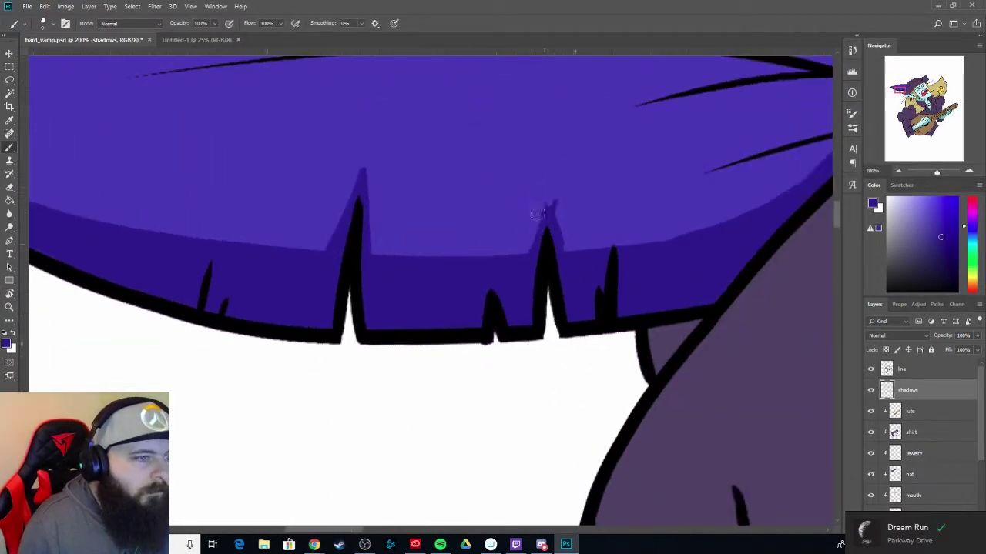
{"action": "scroll", "coordinate": [538, 214], "scroll_direction": "right", "scroll_amount": 5}
{"action": "left_click_drag", "start_coordinate": [601, 231], "coordinate": [454, 254]}
{"action": "scroll", "coordinate": [455, 163], "scroll_direction": "up", "scroll_amount": 3}
{"action": "scroll", "coordinate": [455, 163], "scroll_direction": "left", "scroll_amount": 2}
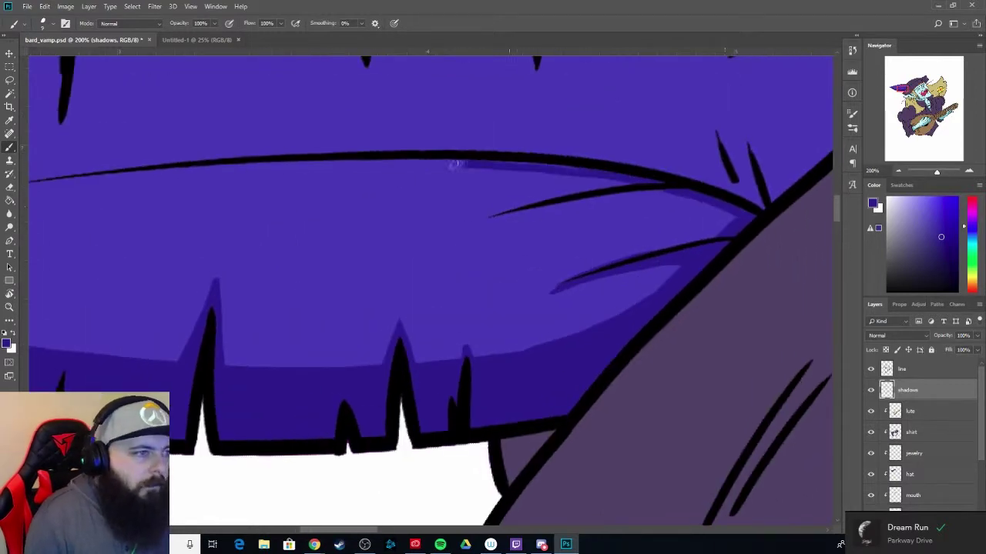
{"action": "left_click_drag", "start_coordinate": [456, 163], "coordinate": [238, 171]}
{"action": "scroll", "coordinate": [591, 152], "scroll_direction": "left", "scroll_amount": 4}
- Thicken the feather shadow lines and shade the spikes with a slightly darker purple
{"action": "scroll", "coordinate": [562, 162], "scroll_direction": "right", "scroll_amount": 3}
{"action": "scroll", "coordinate": [562, 162], "scroll_direction": "up", "scroll_amount": 1}
{"action": "left_click_drag", "start_coordinate": [382, 202], "coordinate": [205, 210]}
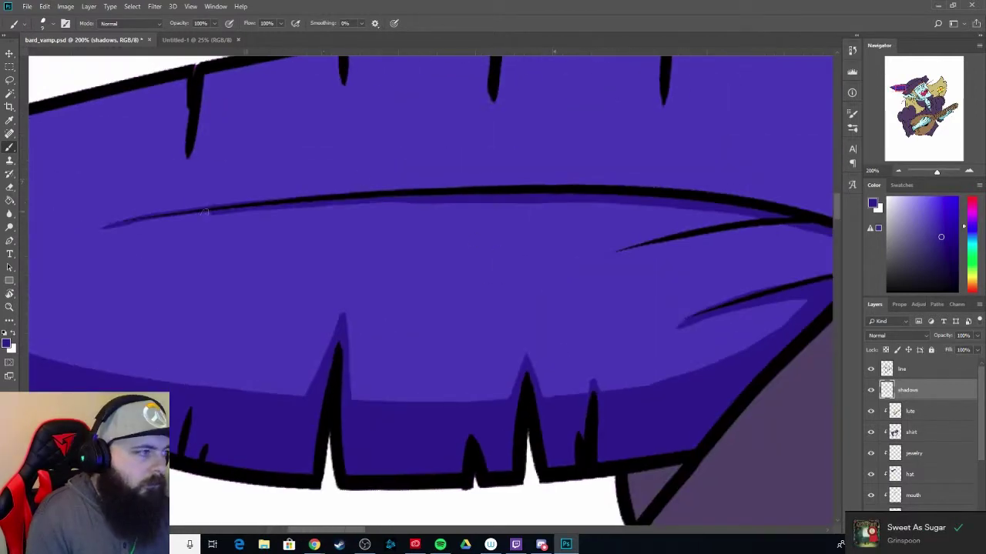
{"action": "scroll", "coordinate": [663, 237], "scroll_direction": "right", "scroll_amount": 4}
{"action": "left_click_drag", "start_coordinate": [493, 197], "coordinate": [370, 220]}
{"action": "scroll", "coordinate": [428, 225], "scroll_direction": "up", "scroll_amount": 3}
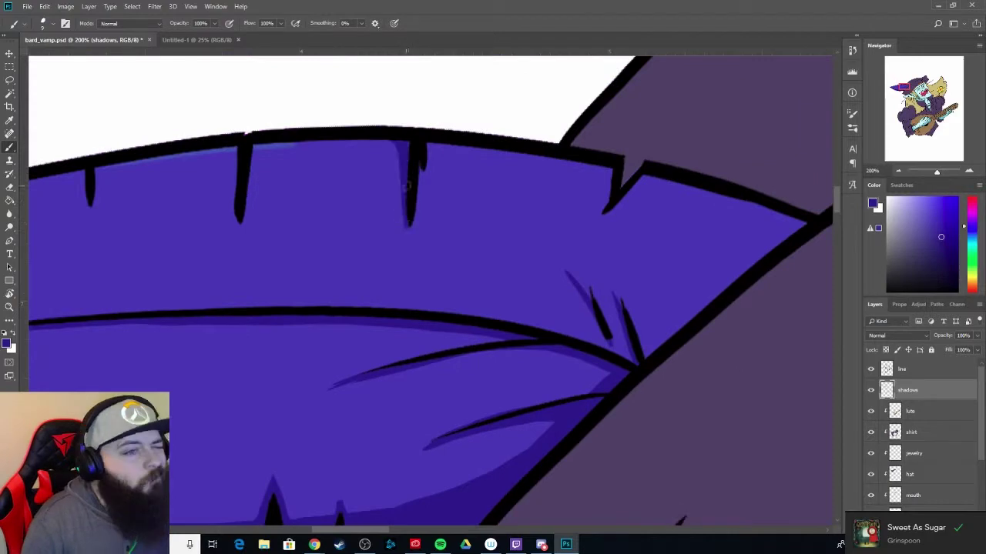
{"action": "left_click_drag", "start_coordinate": [406, 182], "coordinate": [408, 193]}
{"action": "scroll", "coordinate": [386, 203], "scroll_direction": "left", "scroll_amount": 2}
{"action": "left_click", "coordinate": [530, 148], "text": "alt"}
{"action": "left_click_drag", "start_coordinate": [366, 220], "coordinate": [348, 144]}
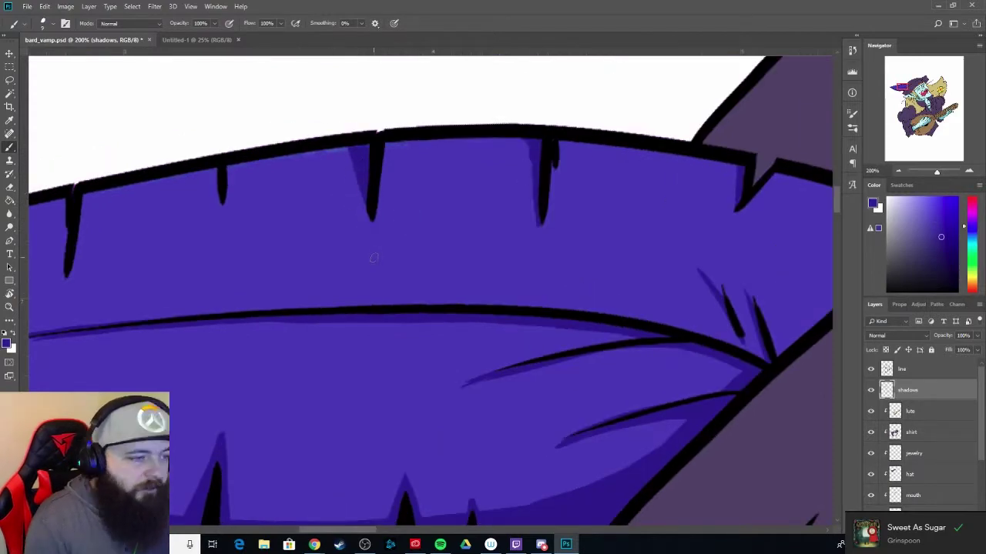
{"action": "scroll", "coordinate": [374, 257], "scroll_direction": "left", "scroll_amount": 2}
{"action": "left_click_drag", "start_coordinate": [333, 203], "coordinate": [343, 165]}
{"action": "scroll", "coordinate": [333, 202], "scroll_direction": "right", "scroll_amount": 5}
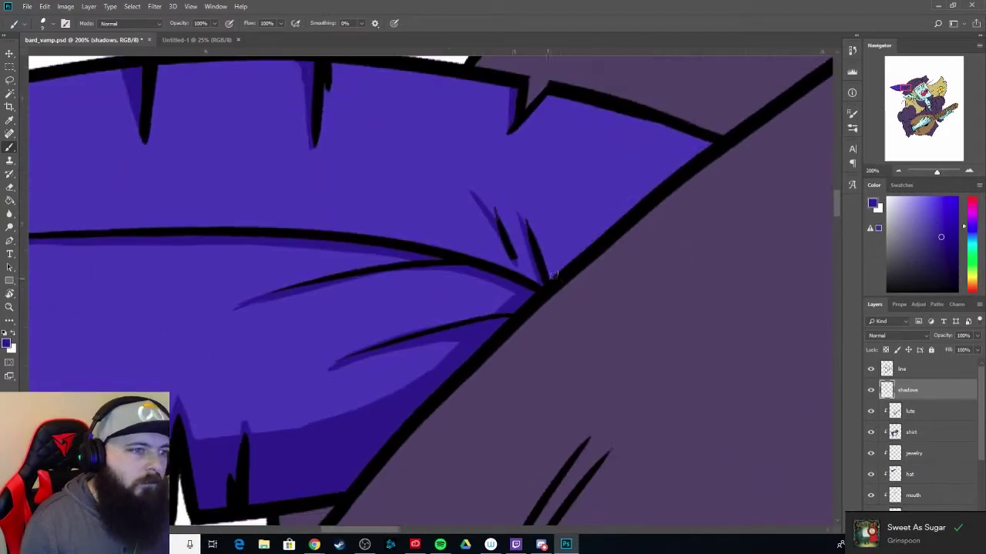
{"action": "scroll", "coordinate": [332, 203], "scroll_direction": "down", "scroll_amount": 3}
{"action": "left_click", "coordinate": [912, 254]}
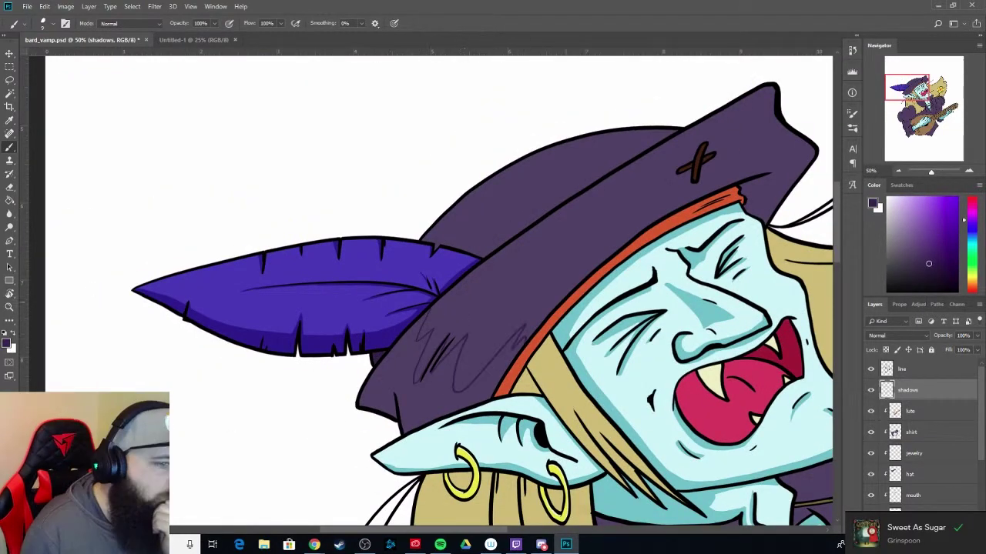
- Shade the hat above the orange band and fill the sketched zigzag shadow area
{"action": "left_click_drag", "start_coordinate": [639, 227], "coordinate": [551, 306]}
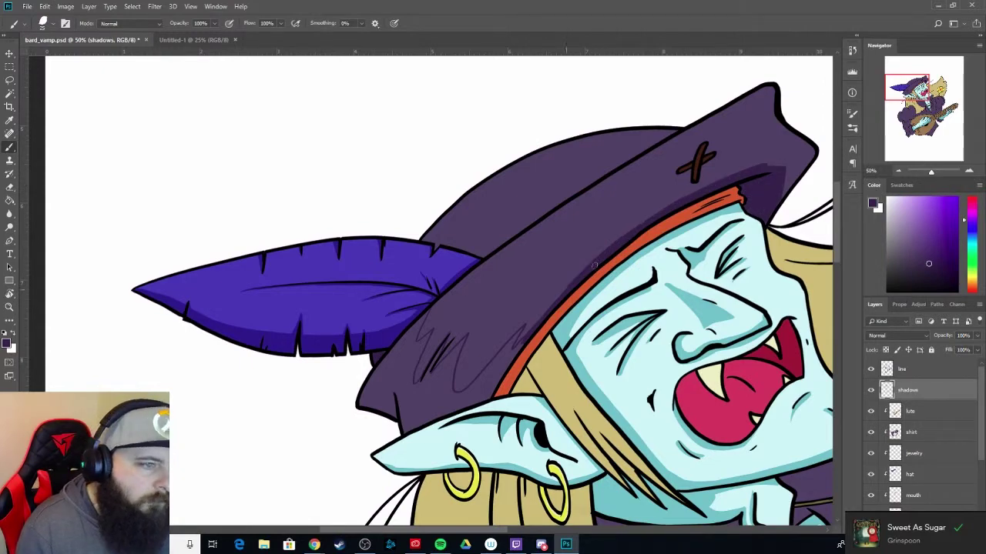
{"action": "left_click_drag", "start_coordinate": [567, 288], "coordinate": [487, 401]}
{"action": "scroll", "coordinate": [492, 308], "scroll_direction": "up", "scroll_amount": 5}
{"action": "scroll", "coordinate": [462, 231], "scroll_direction": "down", "scroll_amount": 3}
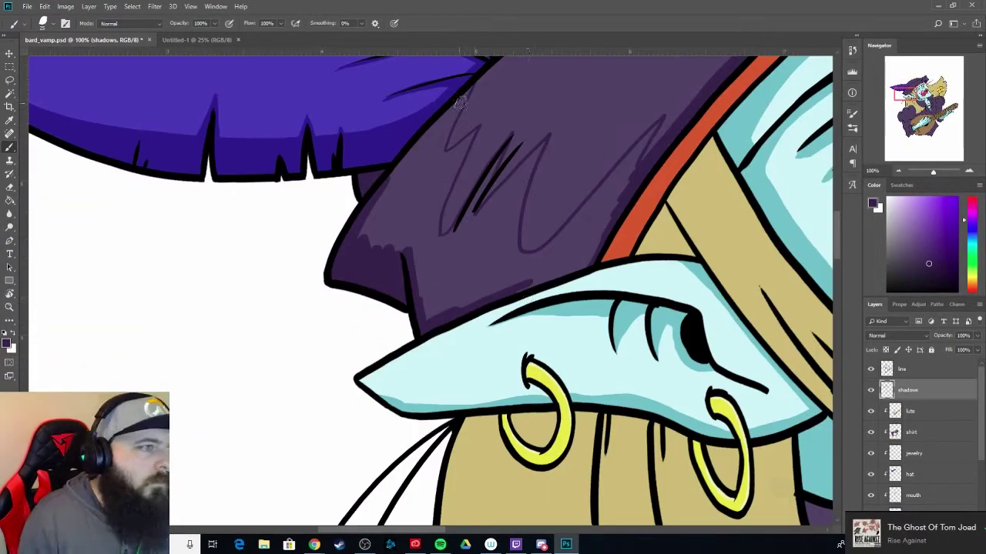
{"action": "mouse_move", "coordinate": [460, 102]}
{"action": "left_mouse_down"}
{"action": "mouse_move", "coordinate": [454, 223]}
{"action": "mouse_move", "coordinate": [600, 254]}
{"action": "mouse_move", "coordinate": [453, 243]}
{"action": "mouse_move", "coordinate": [462, 170]}
{"action": "mouse_move", "coordinate": [531, 123]}
{"action": "left_mouse_up"}
- Extend the jagged zigzag shadow near the brim and further up the hat crown
{"action": "left_click_drag", "start_coordinate": [493, 193], "coordinate": [435, 292]}
{"action": "left_click_drag", "start_coordinate": [416, 223], "coordinate": [539, 262]}
{"action": "left_click_drag", "start_coordinate": [539, 262], "coordinate": [444, 202]}
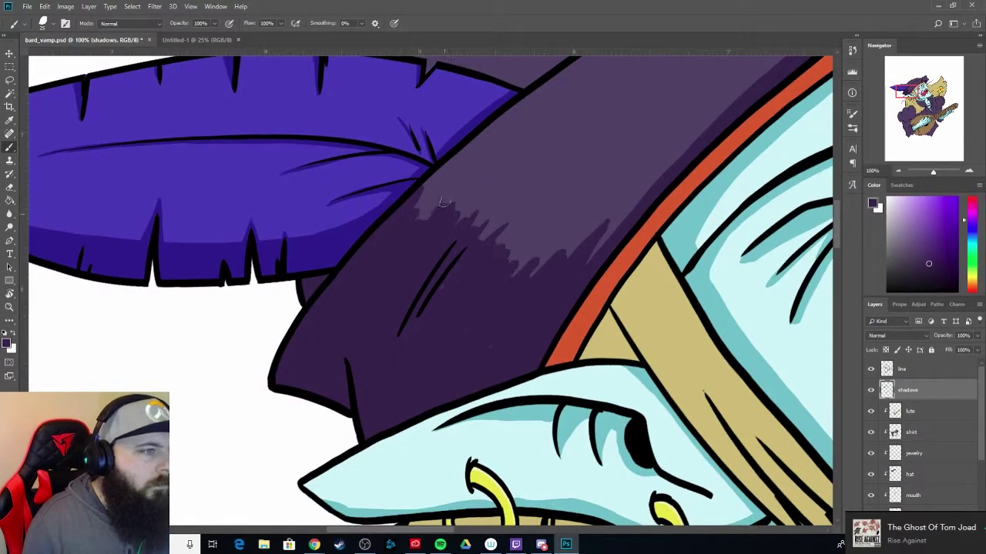
{"action": "mouse_move", "coordinate": [468, 156]}
{"action": "left_mouse_down"}
{"action": "mouse_move", "coordinate": [609, 200]}
{"action": "mouse_move", "coordinate": [452, 176]}
{"action": "left_mouse_up"}
{"action": "scroll", "coordinate": [452, 176], "scroll_direction": "down", "scroll_amount": 2}
{"action": "scroll", "coordinate": [463, 237], "scroll_direction": "down", "scroll_amount": 1}
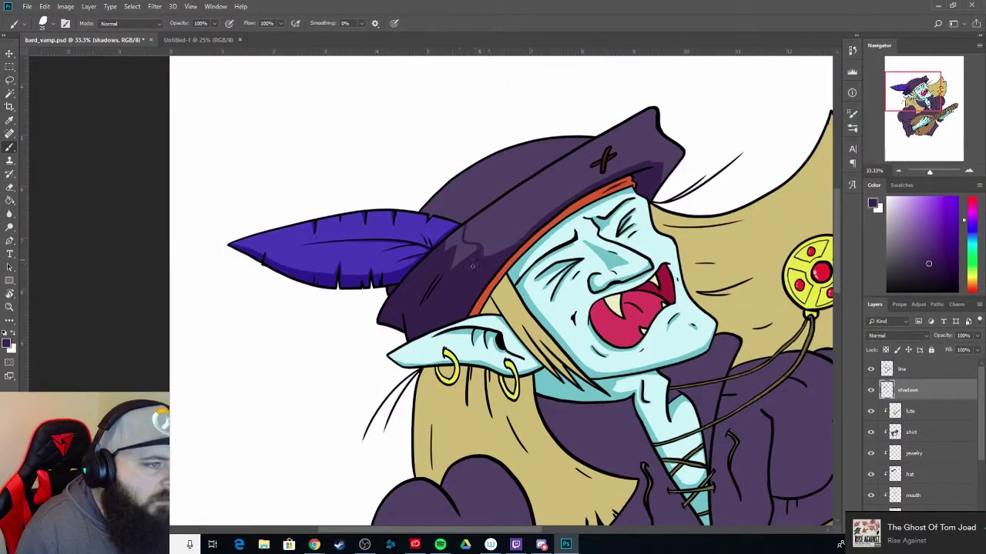
{"action": "key", "text": "XF86AudioNext"}
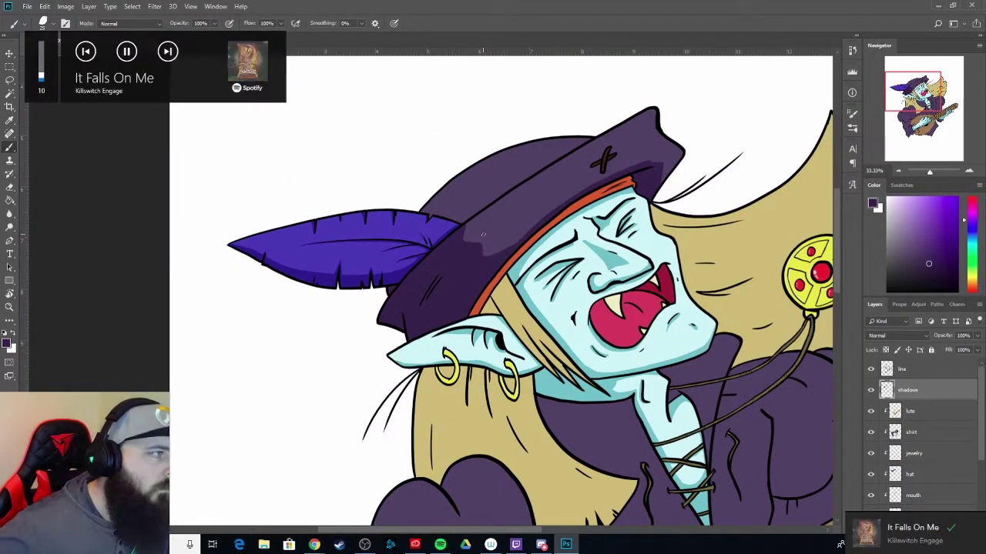
{"action": "key", "text": "XF86AudioNext"}
{"action": "key", "text": "XF86AudioNext"}
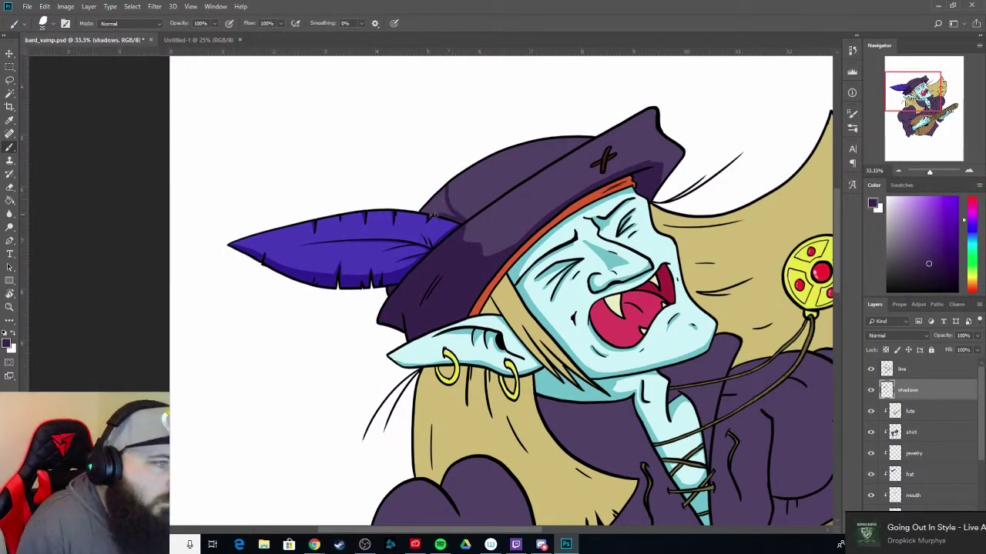
- Paint a dark purple shadow on the shirt below the neck, extending it downward
{"action": "scroll", "coordinate": [539, 254], "scroll_direction": "up", "scroll_amount": 2}
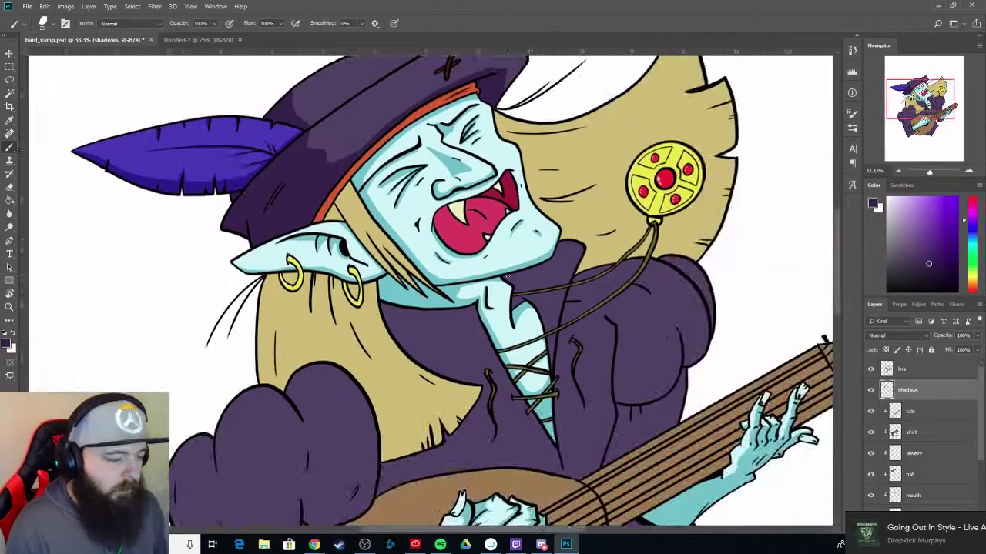
{"action": "scroll", "coordinate": [510, 315], "scroll_direction": "up", "scroll_amount": 1}
{"action": "mouse_move", "coordinate": [510, 316]}
{"action": "left_mouse_down"}
{"action": "mouse_move", "coordinate": [499, 170]}
{"action": "mouse_move", "coordinate": [416, 231]}
{"action": "mouse_move", "coordinate": [477, 247]}
{"action": "left_mouse_up"}
{"action": "left_click_drag", "start_coordinate": [462, 166], "coordinate": [432, 199]}
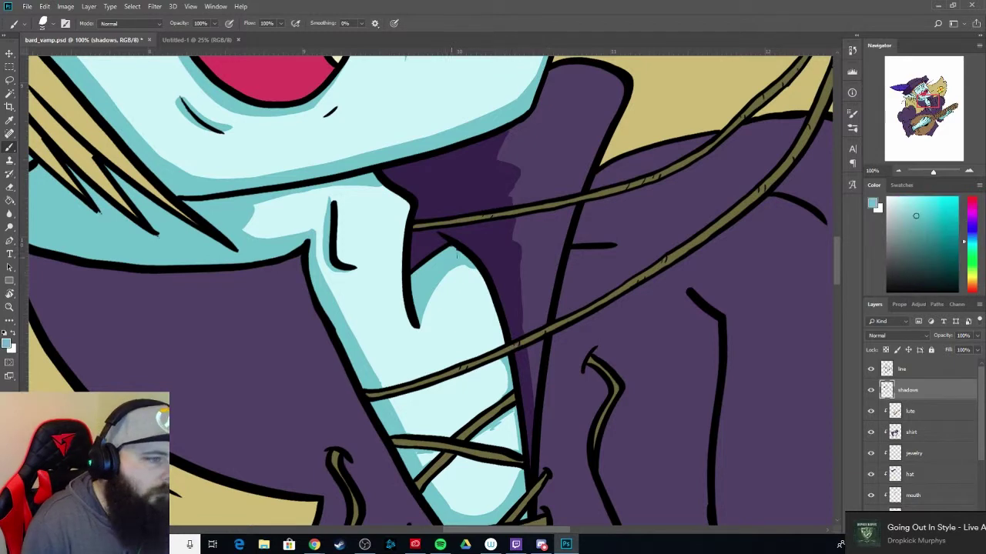
{"action": "mouse_move", "coordinate": [517, 195]}
{"action": "left_mouse_down"}
{"action": "mouse_move", "coordinate": [529, 407]}
{"action": "mouse_move", "coordinate": [721, 361]}
{"action": "left_mouse_up"}
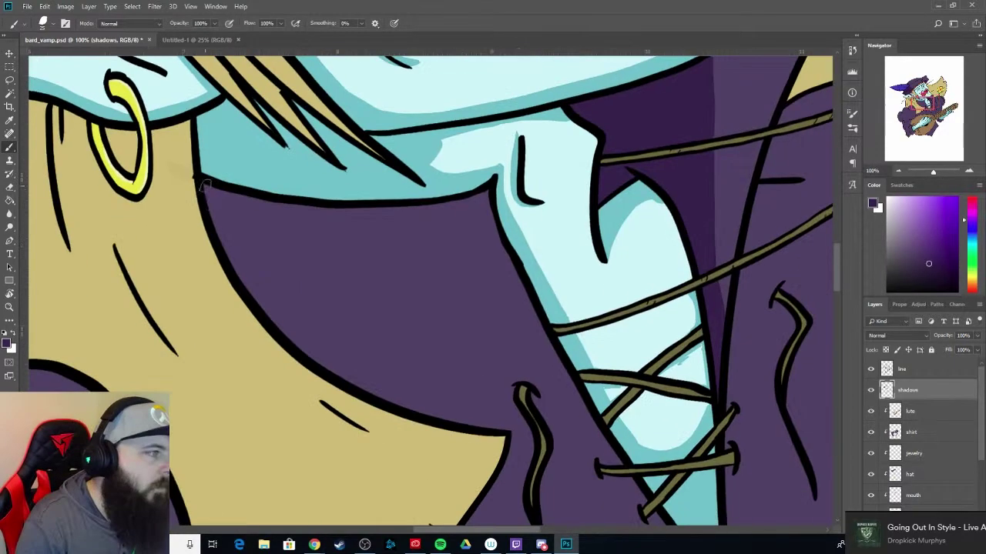
- Shade the robe edges around the collar and beside the hair strand
{"action": "left_click_drag", "start_coordinate": [224, 254], "coordinate": [470, 428]}
{"action": "left_click_drag", "start_coordinate": [478, 370], "coordinate": [566, 193]}
{"action": "mouse_move", "coordinate": [570, 196]}
{"action": "left_mouse_down"}
{"action": "mouse_move", "coordinate": [479, 348]}
{"action": "mouse_move", "coordinate": [265, 429]}
{"action": "left_mouse_up"}
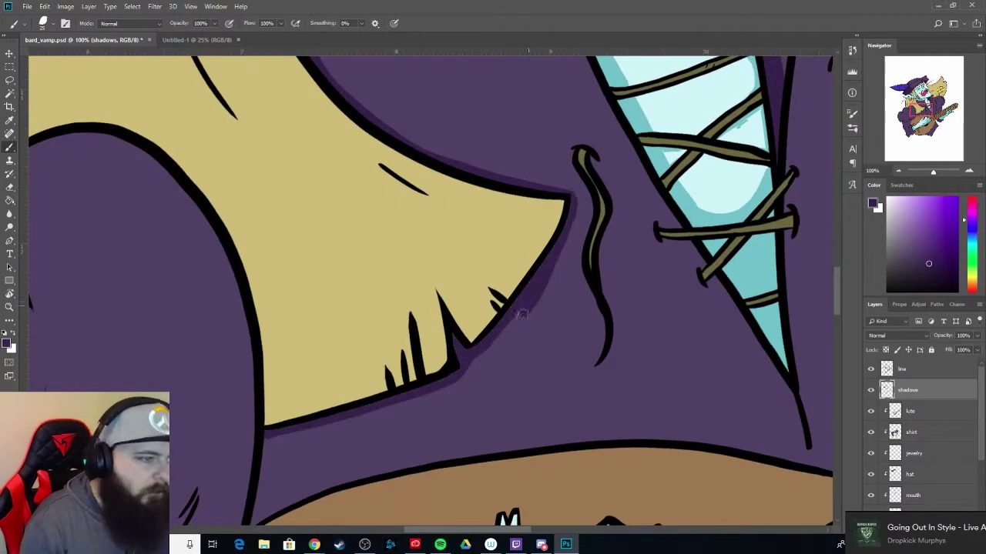
{"action": "left_click_drag", "start_coordinate": [521, 313], "coordinate": [265, 430]}
{"action": "left_click_drag", "start_coordinate": [597, 158], "coordinate": [604, 361]}
- Shade the puffy sleeve's left and bottom edges, under its bulge and down to the wrist
{"action": "left_click_drag", "start_coordinate": [385, 346], "coordinate": [809, 115]}
{"action": "left_click_drag", "start_coordinate": [147, 150], "coordinate": [243, 400]}
{"action": "mouse_move", "coordinate": [150, 143]}
{"action": "left_mouse_down"}
{"action": "mouse_move", "coordinate": [98, 252]}
{"action": "mouse_move", "coordinate": [173, 394]}
{"action": "mouse_move", "coordinate": [254, 462]}
{"action": "left_mouse_up"}
{"action": "left_click_drag", "start_coordinate": [231, 416], "coordinate": [254, 462]}
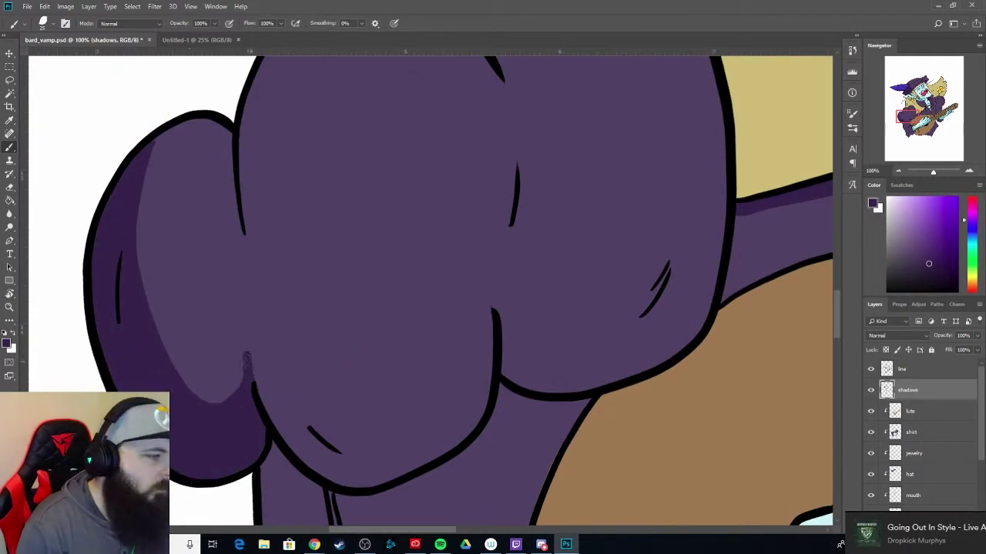
{"action": "left_click_drag", "start_coordinate": [246, 358], "coordinate": [485, 312]}
{"action": "left_click_drag", "start_coordinate": [481, 370], "coordinate": [408, 451]}
{"action": "left_click_drag", "start_coordinate": [531, 385], "coordinate": [722, 198]}
{"action": "left_click_drag", "start_coordinate": [550, 381], "coordinate": [697, 325]}
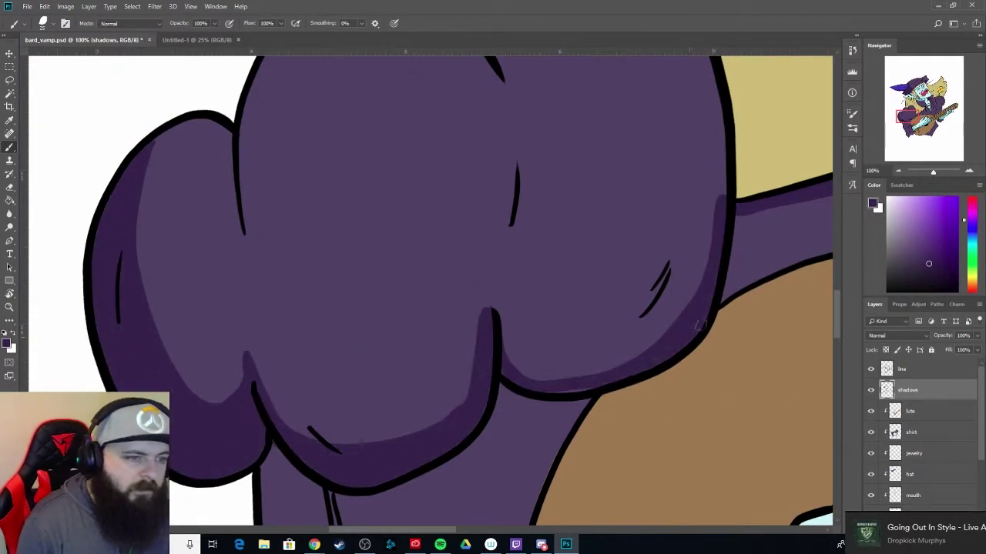
- Redo the sleeve's left-edge shadow as a longer stroke and line the puff's inner edge
{"action": "mouse_move", "coordinate": [216, 124]}
{"action": "left_mouse_down"}
{"action": "mouse_move", "coordinate": [162, 204]}
{"action": "mouse_move", "coordinate": [174, 268]}
{"action": "left_mouse_up"}
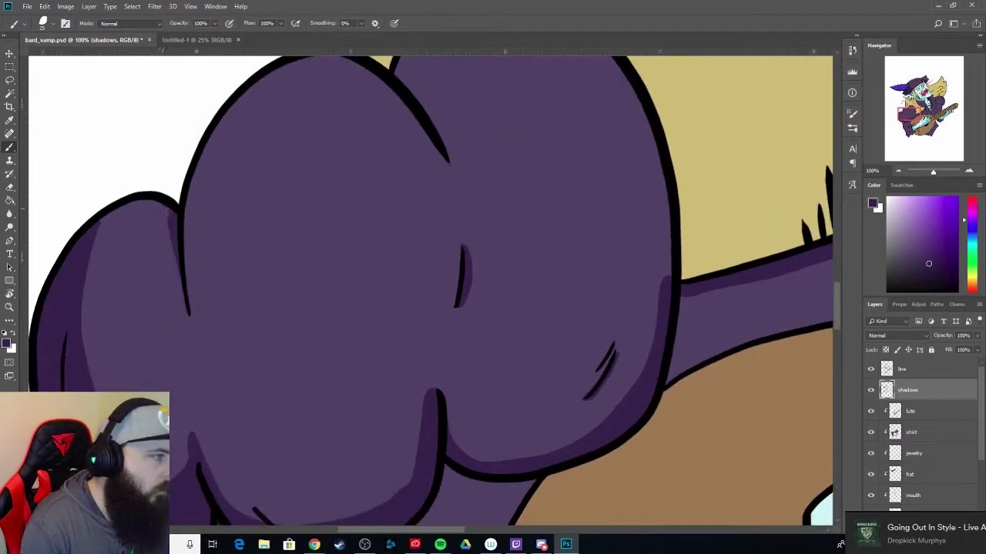
{"action": "key", "text": "ctrl+z"}
{"action": "left_click_drag", "start_coordinate": [205, 150], "coordinate": [192, 320]}
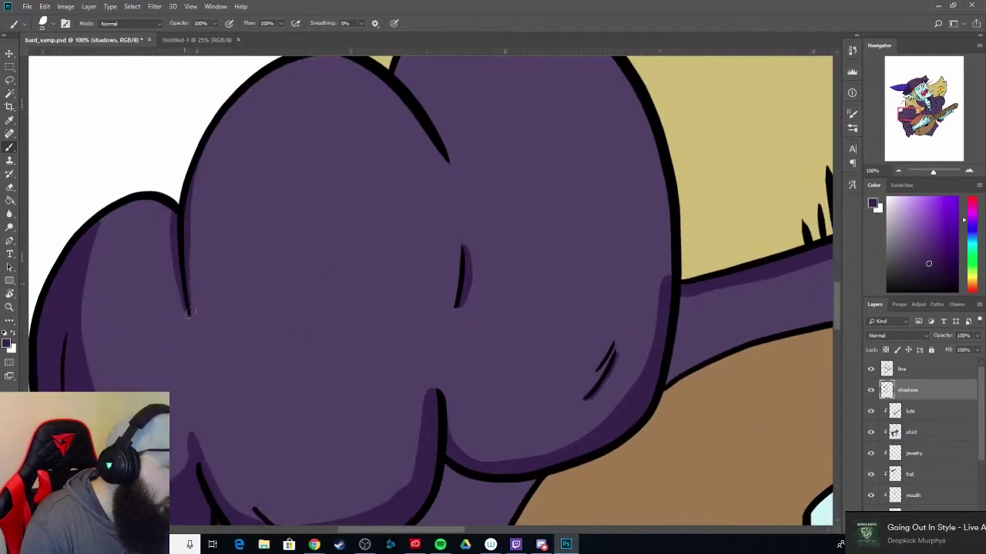
{"action": "left_click_drag", "start_coordinate": [202, 175], "coordinate": [144, 207]}
{"action": "left_click_drag", "start_coordinate": [406, 254], "coordinate": [341, 108]}
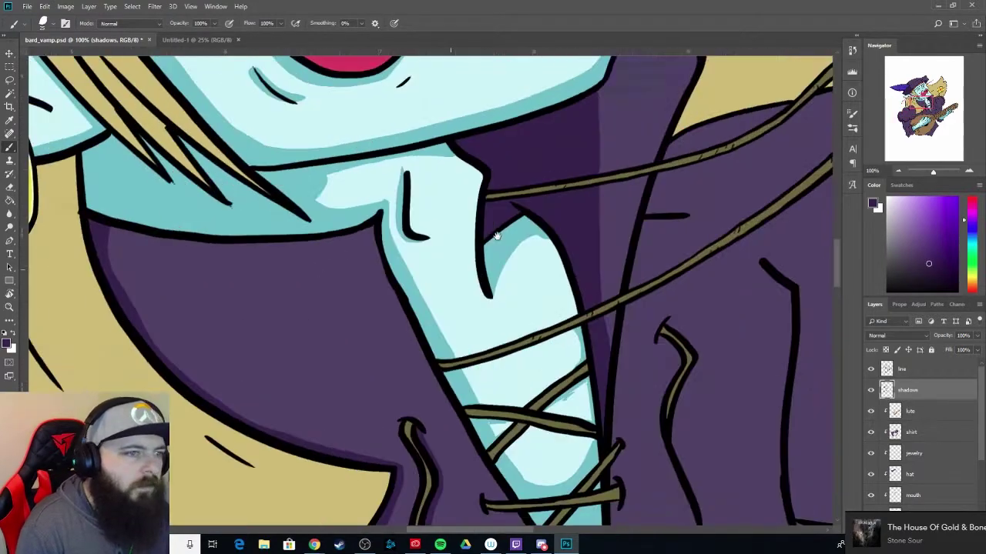
- Shade the sleeve beside the lute straps and along its curved fold
{"action": "mouse_move", "coordinate": [344, 143]}
{"action": "left_mouse_down"}
{"action": "mouse_move", "coordinate": [317, 245]}
{"action": "mouse_move", "coordinate": [322, 340]}
{"action": "left_mouse_up"}
{"action": "left_click_drag", "start_coordinate": [322, 262], "coordinate": [299, 501]}
{"action": "mouse_move", "coordinate": [362, 266]}
{"action": "left_mouse_down"}
{"action": "mouse_move", "coordinate": [324, 308]}
{"action": "mouse_move", "coordinate": [293, 416]}
{"action": "left_mouse_up"}
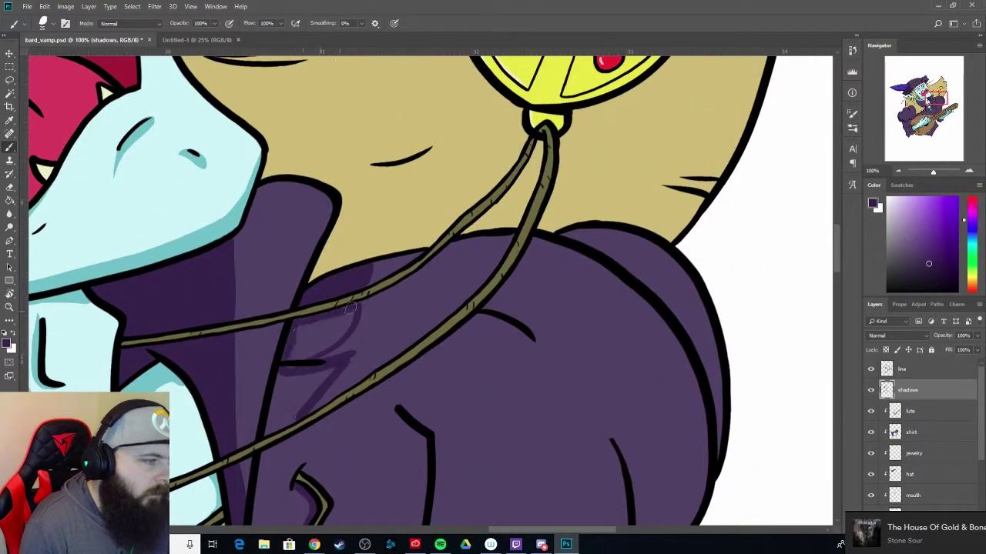
{"action": "mouse_move", "coordinate": [354, 304]}
{"action": "left_mouse_down"}
{"action": "mouse_move", "coordinate": [316, 362]}
{"action": "mouse_move", "coordinate": [334, 301]}
{"action": "left_mouse_up"}
{"action": "mouse_move", "coordinate": [355, 296]}
{"action": "left_mouse_down"}
{"action": "mouse_move", "coordinate": [304, 358]}
{"action": "mouse_move", "coordinate": [323, 247]}
{"action": "left_mouse_up"}
{"action": "mouse_move", "coordinate": [343, 246]}
{"action": "left_mouse_down"}
{"action": "mouse_move", "coordinate": [292, 400]}
{"action": "mouse_move", "coordinate": [308, 331]}
{"action": "left_mouse_up"}
{"action": "left_click_drag", "start_coordinate": [304, 362], "coordinate": [305, 254]}
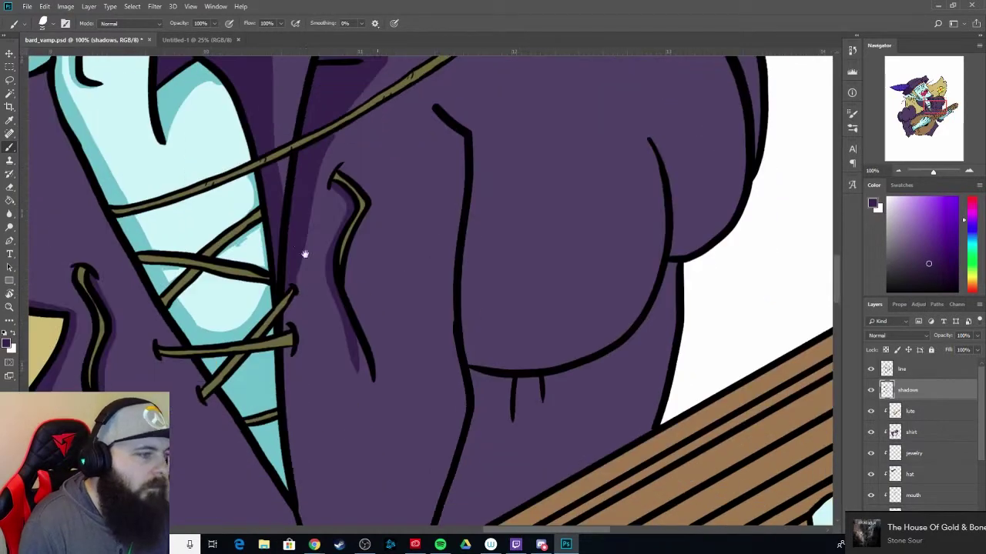
- Shade inside the sleeve bulge's curve and along its lower curve
{"action": "left_click_drag", "start_coordinate": [377, 232], "coordinate": [158, 339]}
{"action": "mouse_move", "coordinate": [493, 220]}
{"action": "left_mouse_down"}
{"action": "mouse_move", "coordinate": [531, 281]}
{"action": "mouse_move", "coordinate": [531, 392]}
{"action": "left_mouse_up"}
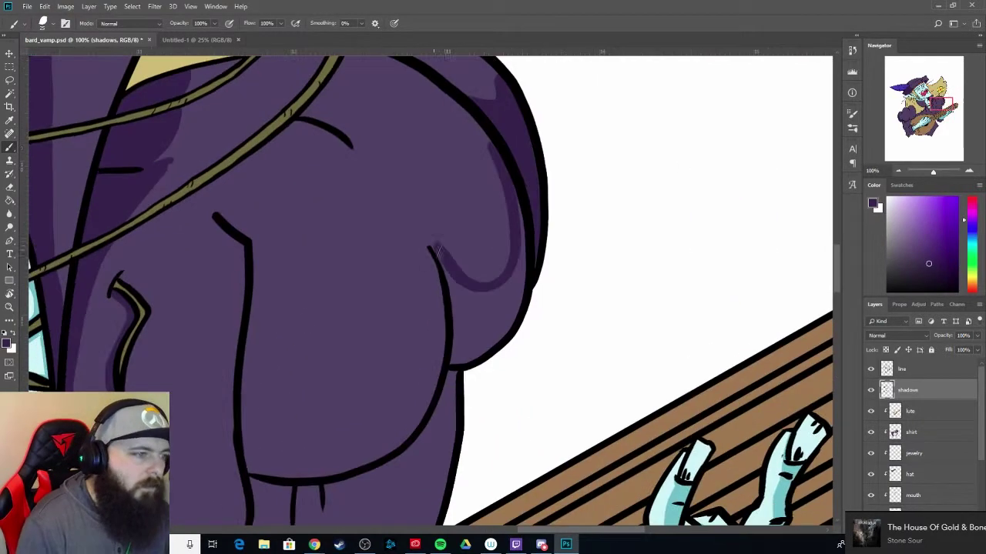
{"action": "left_click_drag", "start_coordinate": [439, 246], "coordinate": [493, 362]}
{"action": "left_click_drag", "start_coordinate": [500, 204], "coordinate": [473, 343]}
{"action": "left_click_drag", "start_coordinate": [458, 285], "coordinate": [489, 335]}
{"action": "mouse_move", "coordinate": [435, 248]}
{"action": "left_mouse_down"}
{"action": "mouse_move", "coordinate": [246, 424]}
{"action": "mouse_move", "coordinate": [439, 308]}
{"action": "left_mouse_up"}
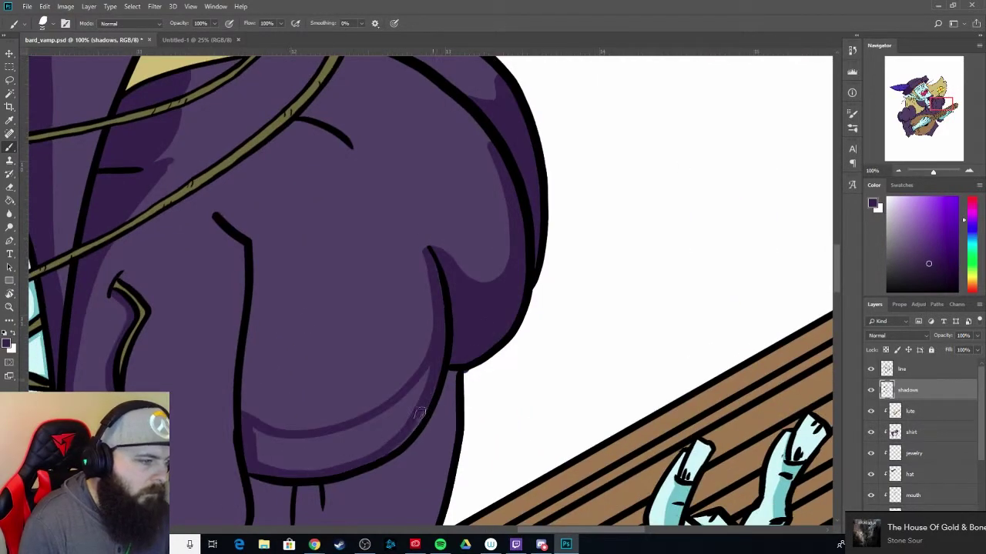
{"action": "mouse_move", "coordinate": [424, 401]}
{"action": "left_mouse_down"}
{"action": "mouse_move", "coordinate": [262, 462]}
{"action": "mouse_move", "coordinate": [400, 425]}
{"action": "left_mouse_up"}
- Shade the sleeve's left outline, the drips at the bulge bottom and spots near the lute neck
{"action": "mouse_move", "coordinate": [231, 219]}
{"action": "left_mouse_down"}
{"action": "mouse_move", "coordinate": [243, 415]}
{"action": "mouse_move", "coordinate": [200, 246]}
{"action": "mouse_move", "coordinate": [296, 108]}
{"action": "mouse_move", "coordinate": [358, 231]}
{"action": "left_mouse_up"}
{"action": "left_click_drag", "start_coordinate": [358, 231], "coordinate": [388, 104]}
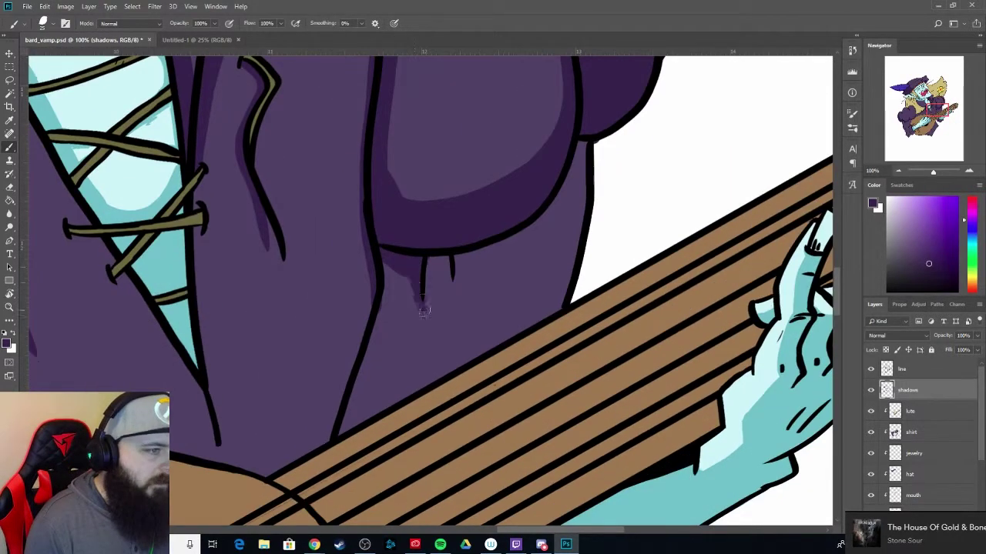
{"action": "left_click_drag", "start_coordinate": [420, 254], "coordinate": [446, 316]}
{"action": "mouse_move", "coordinate": [462, 254]}
{"action": "left_mouse_down"}
{"action": "mouse_move", "coordinate": [551, 207]}
{"action": "mouse_move", "coordinate": [458, 262]}
{"action": "mouse_move", "coordinate": [388, 171]}
{"action": "left_mouse_up"}
{"action": "left_click_drag", "start_coordinate": [339, 335], "coordinate": [389, 175]}
{"action": "left_click_drag", "start_coordinate": [362, 185], "coordinate": [356, 275]}
{"action": "mouse_move", "coordinate": [496, 176]}
{"action": "left_mouse_down"}
{"action": "mouse_move", "coordinate": [476, 256]}
{"action": "mouse_move", "coordinate": [461, 193]}
{"action": "left_mouse_up"}
{"action": "left_click_drag", "start_coordinate": [329, 270], "coordinate": [517, 164]}
- Shade the cuff's lower edge up to its tip and deepen the cuff shadows
{"action": "mouse_move", "coordinate": [431, 431]}
{"action": "left_mouse_down"}
{"action": "mouse_move", "coordinate": [393, 242]}
{"action": "mouse_move", "coordinate": [354, 335]}
{"action": "left_mouse_up"}
{"action": "left_click_drag", "start_coordinate": [358, 269], "coordinate": [493, 354]}
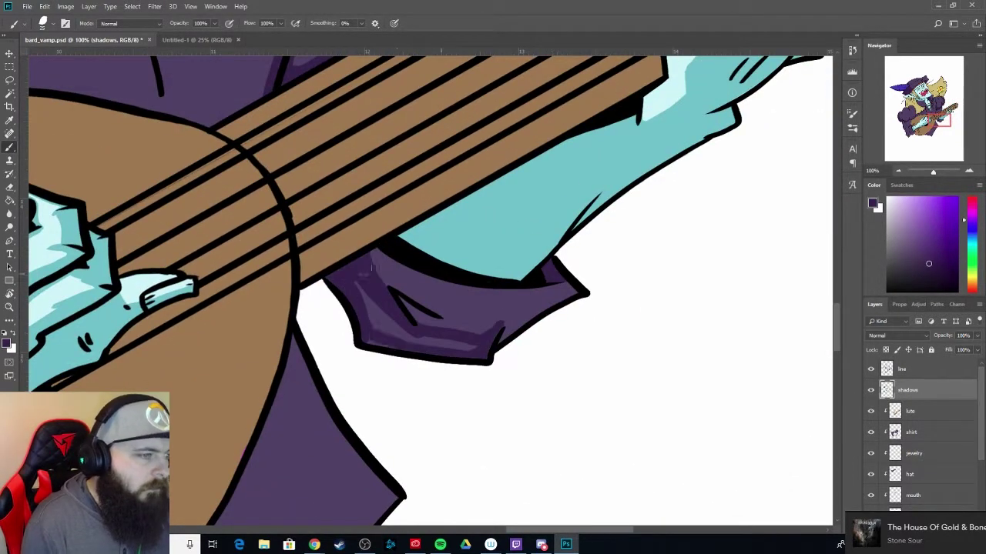
{"action": "left_click_drag", "start_coordinate": [370, 288], "coordinate": [401, 359]}
{"action": "left_click_drag", "start_coordinate": [497, 345], "coordinate": [606, 283]}
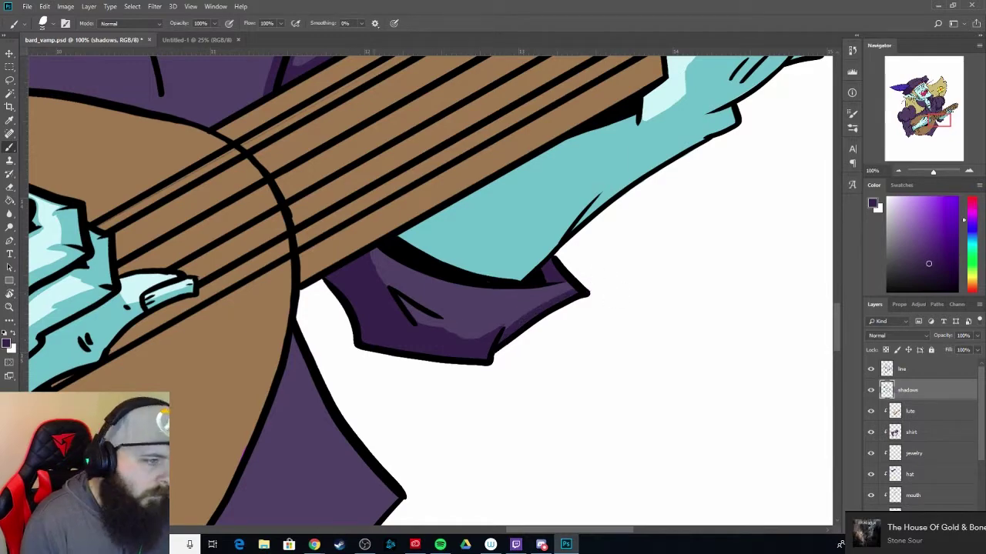
{"action": "mouse_move", "coordinate": [474, 349]}
{"action": "left_mouse_down"}
{"action": "mouse_move", "coordinate": [416, 306]}
{"action": "mouse_move", "coordinate": [516, 308]}
{"action": "left_mouse_up"}
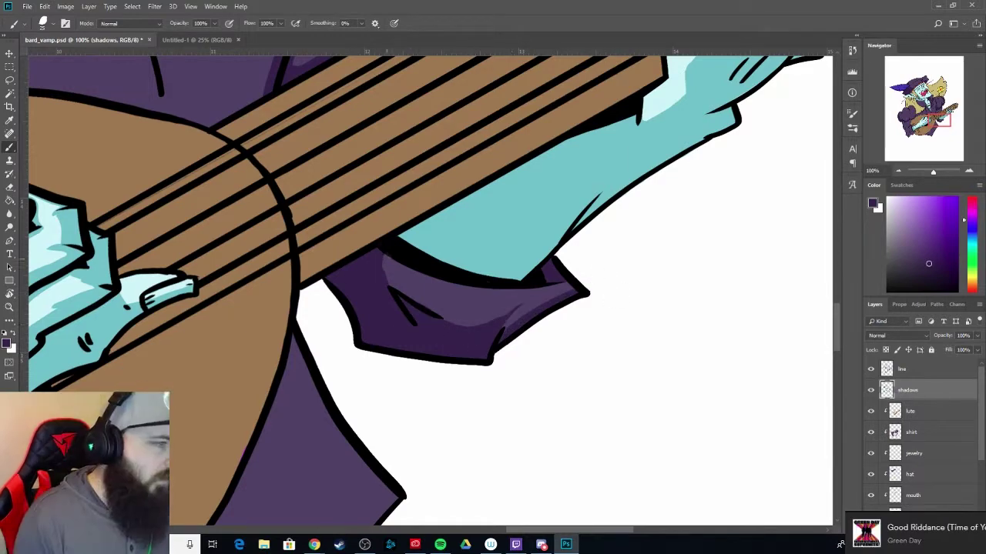
{"action": "left_click_drag", "start_coordinate": [345, 458], "coordinate": [568, 254]}
{"action": "key", "text": "ctrl+minus"}
{"action": "key", "text": "ctrl+minus"}
{"action": "key", "text": "ctrl+minus"}
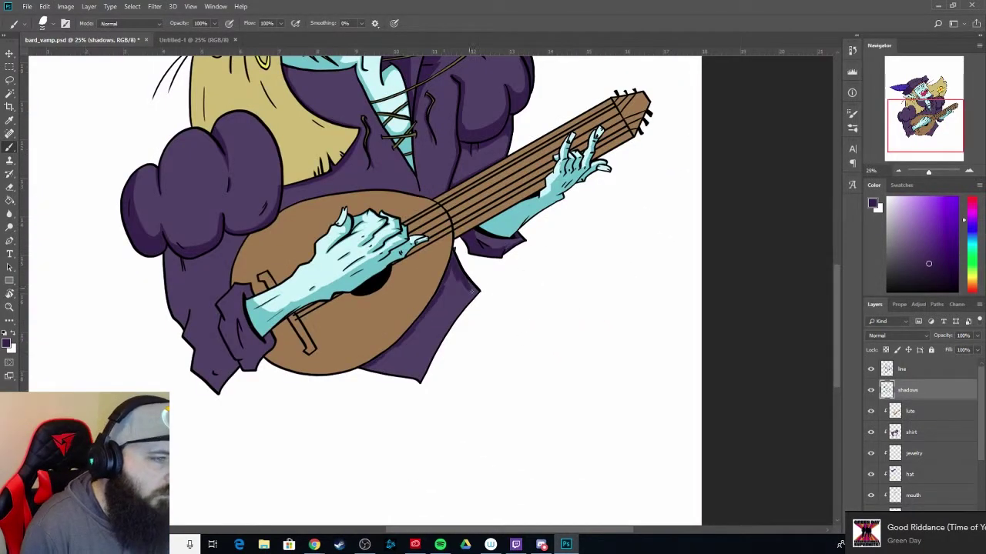
- Shade the robe's right edge below the lute and undo a stray purple blob
{"action": "left_click_drag", "start_coordinate": [473, 291], "coordinate": [411, 391]}
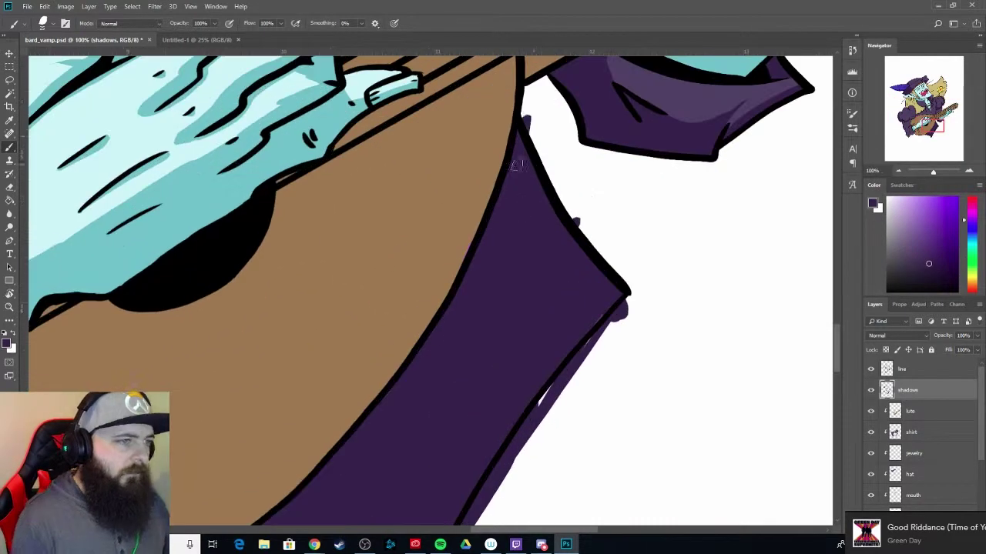
{"action": "key", "text": "ctrl+plus"}
{"action": "key", "text": "ctrl+plus"}
{"action": "key", "text": "ctrl+plus"}
{"action": "left_click_drag", "start_coordinate": [616, 312], "coordinate": [666, 80]}
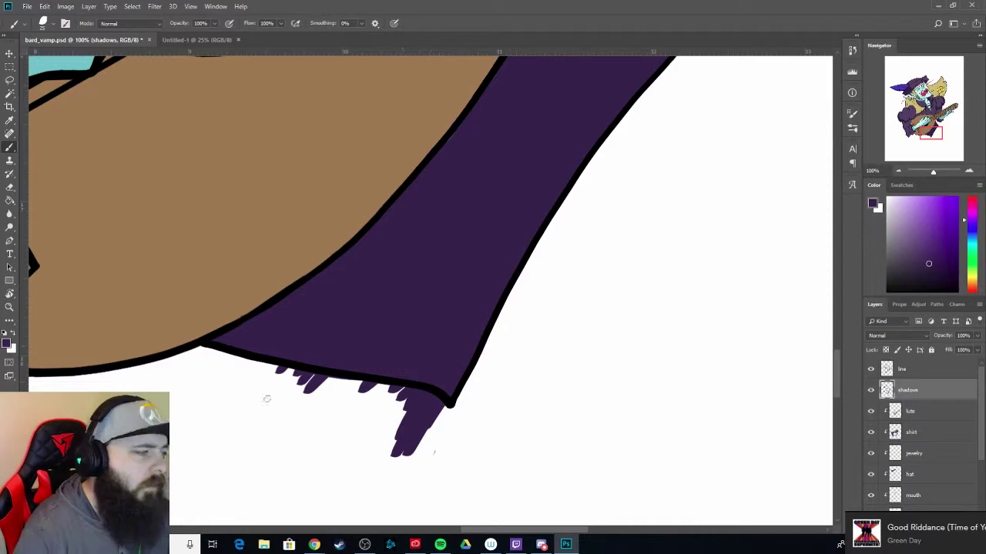
{"action": "key", "text": "ctrl+z"}
- Paint and deepen the robe shadow beside the lute neck
{"action": "left_click_drag", "start_coordinate": [231, 254], "coordinate": [816, 343]}
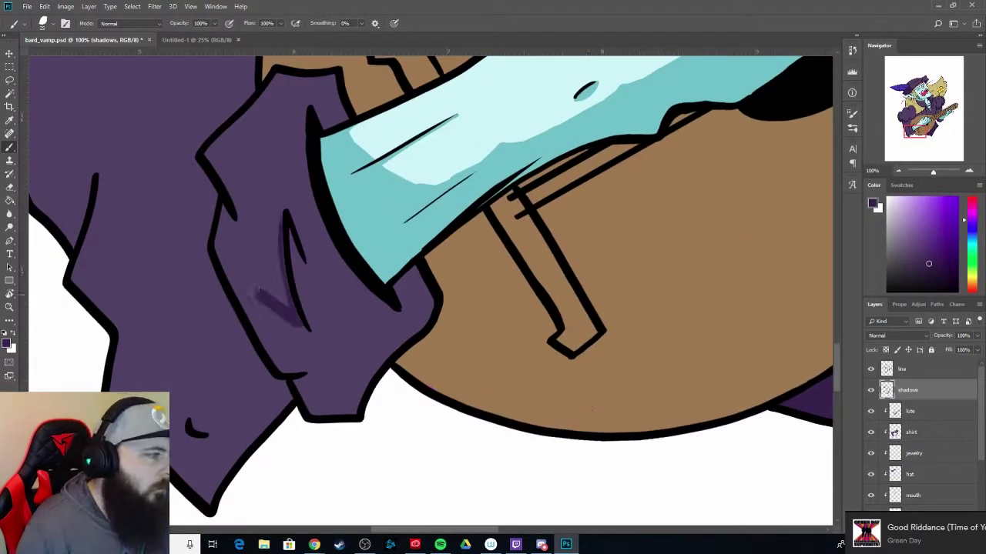
{"action": "left_click_drag", "start_coordinate": [285, 219], "coordinate": [308, 366]}
{"action": "mouse_move", "coordinate": [361, 401]}
{"action": "left_mouse_down"}
{"action": "mouse_move", "coordinate": [420, 269]}
{"action": "mouse_move", "coordinate": [338, 377]}
{"action": "left_mouse_up"}
{"action": "left_click_drag", "start_coordinate": [358, 273], "coordinate": [308, 408]}
{"action": "mouse_move", "coordinate": [323, 308]}
{"action": "left_mouse_down"}
{"action": "mouse_move", "coordinate": [308, 392]}
{"action": "mouse_move", "coordinate": [339, 321]}
{"action": "left_mouse_up"}
{"action": "left_click_drag", "start_coordinate": [343, 127], "coordinate": [319, 246]}
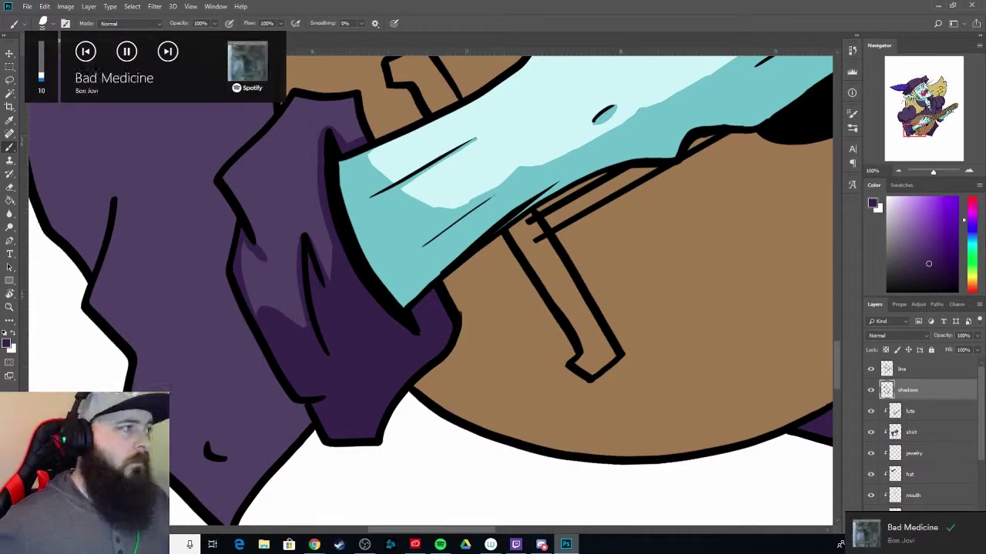
- Shade the left robe under the hand, adding darker shadows there
{"action": "left_click_drag", "start_coordinate": [254, 185], "coordinate": [227, 242]}
{"action": "left_click_drag", "start_coordinate": [262, 362], "coordinate": [177, 354]}
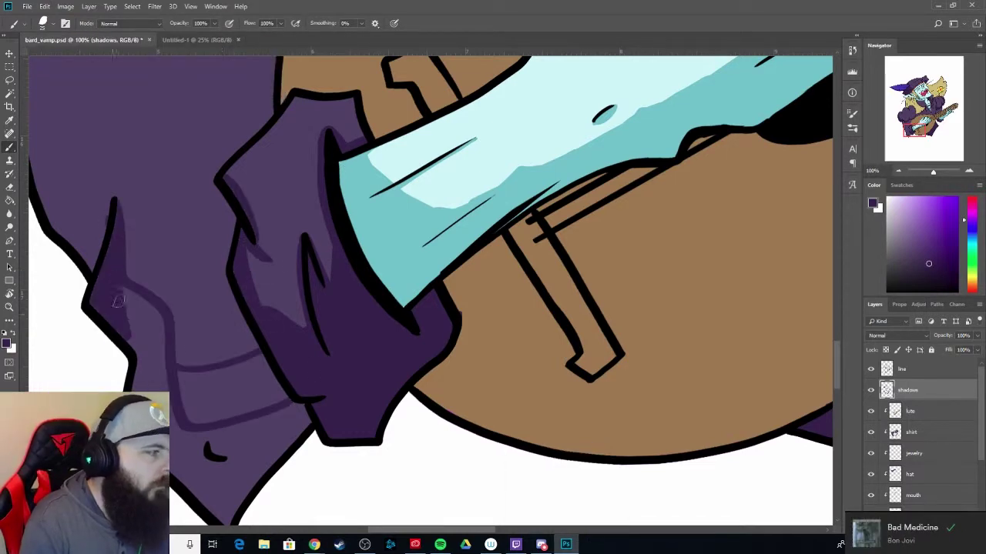
{"action": "left_click_drag", "start_coordinate": [115, 216], "coordinate": [154, 385]}
{"action": "left_click_drag", "start_coordinate": [230, 497], "coordinate": [147, 323]}
{"action": "left_click_drag", "start_coordinate": [208, 308], "coordinate": [131, 254]}
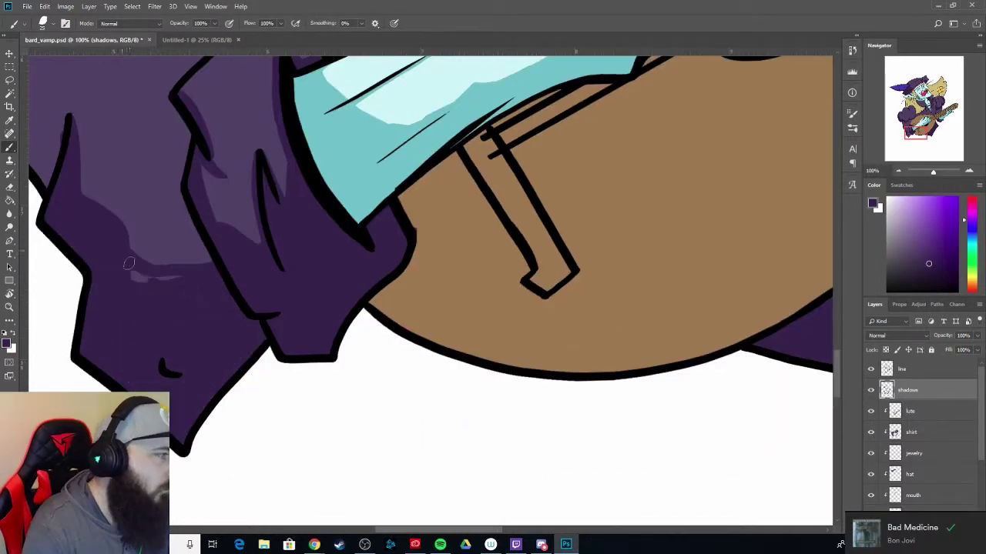
{"action": "left_click_drag", "start_coordinate": [231, 277], "coordinate": [454, 431]}
{"action": "left_click_drag", "start_coordinate": [223, 239], "coordinate": [278, 350]}
- Shade the upper robe above the lute and the underside of its outline
{"action": "left_click_drag", "start_coordinate": [308, 231], "coordinate": [162, 424]}
{"action": "left_click_drag", "start_coordinate": [331, 170], "coordinate": [315, 385]}
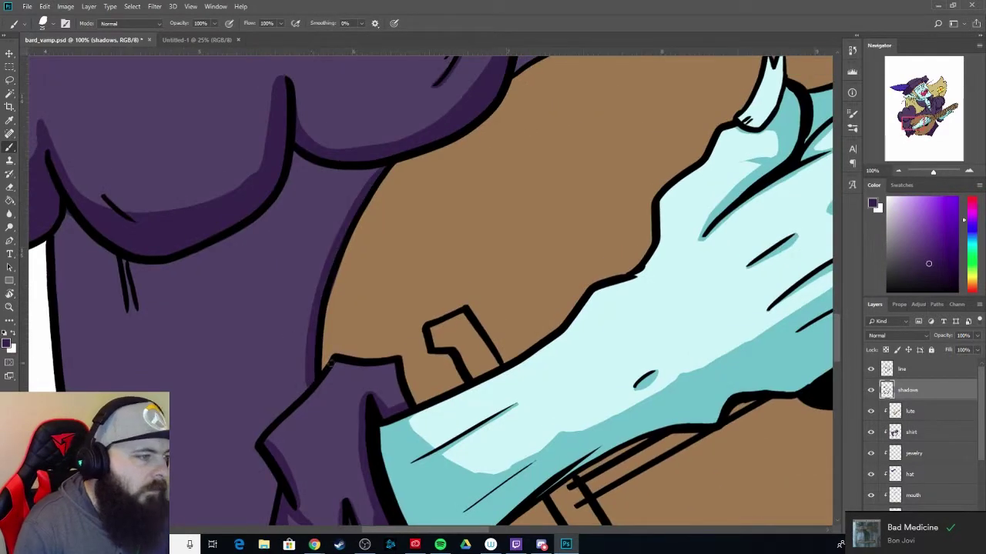
{"action": "left_click_drag", "start_coordinate": [231, 231], "coordinate": [339, 246]}
{"action": "left_click_drag", "start_coordinate": [162, 231], "coordinate": [231, 331]}
{"action": "left_click_drag", "start_coordinate": [177, 254], "coordinate": [401, 189]}
{"action": "left_click_drag", "start_coordinate": [462, 177], "coordinate": [231, 277]}
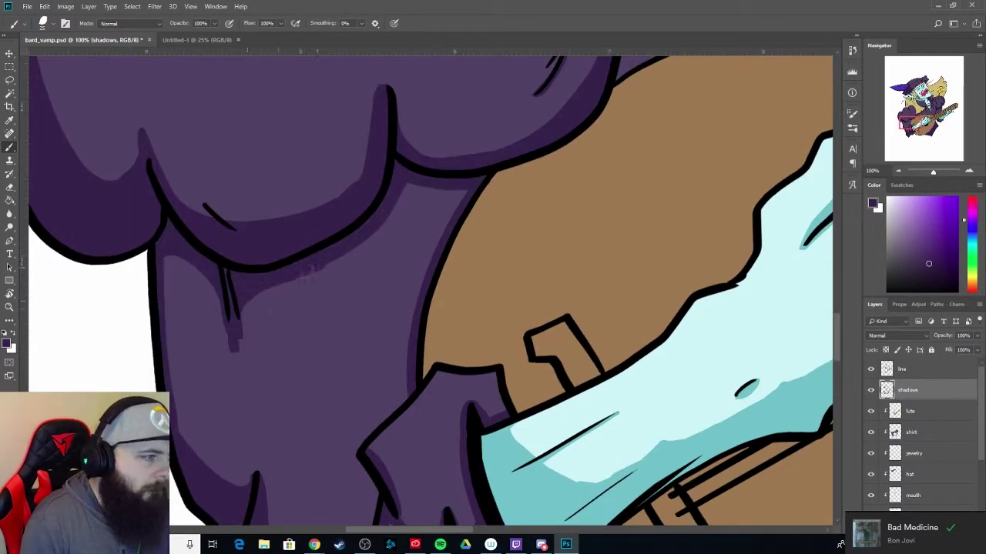
- Zoom out to check the robe and lute, then view the whole shaded bard
{"action": "key", "text": "ctrl+minus"}
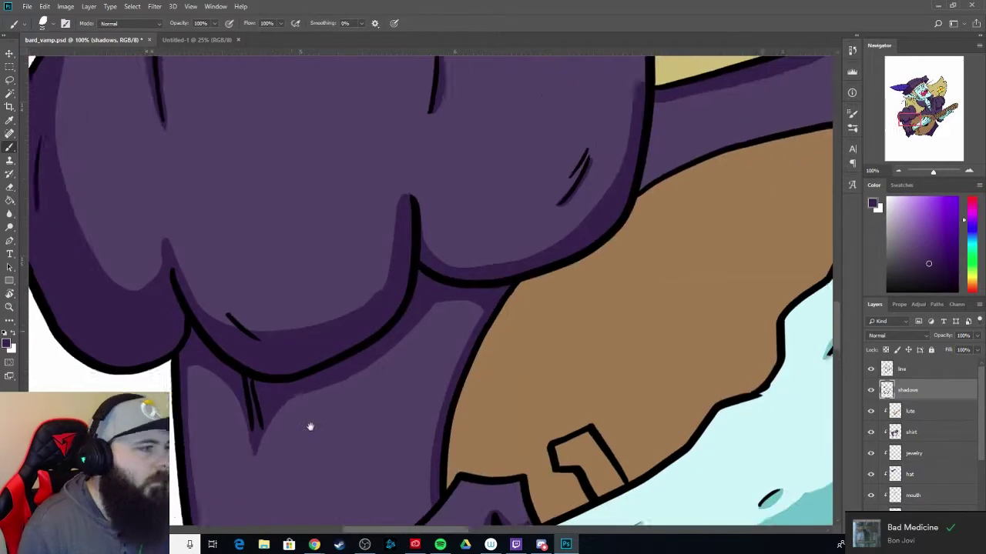
{"action": "key", "text": "ctrl+minus"}
{"action": "key", "text": "ctrl+minus"}
{"action": "key", "text": "ctrl+plus"}
{"action": "key", "text": "ctrl+plus"}
{"action": "key", "text": "ctrl+plus"}
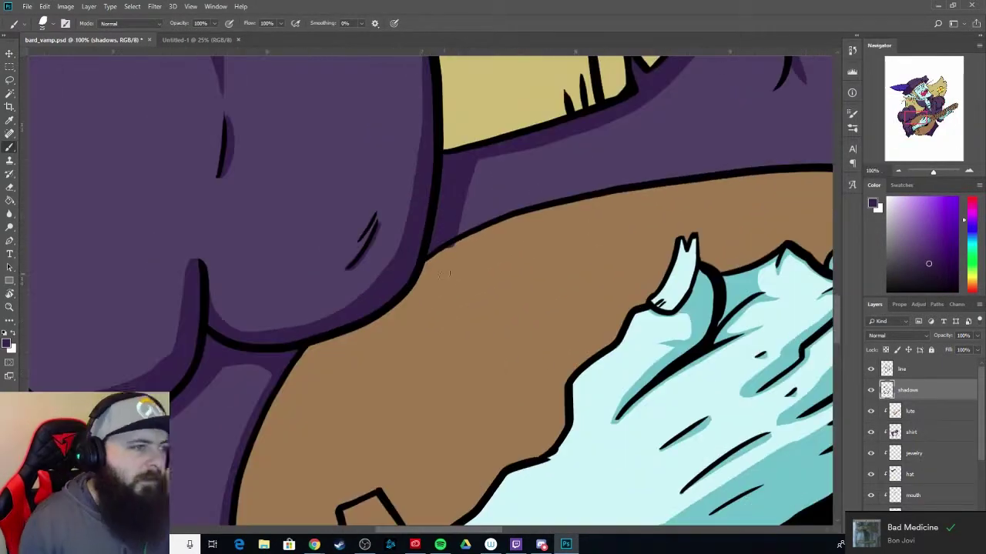
{"action": "left_click_drag", "start_coordinate": [578, 194], "coordinate": [113, 261]}
{"action": "mouse_move", "coordinate": [113, 224]}
{"action": "left_mouse_down"}
{"action": "mouse_move", "coordinate": [414, 220]}
{"action": "mouse_move", "coordinate": [350, 226]}
{"action": "left_mouse_up"}
{"action": "key", "text": "ctrl+minus"}
{"action": "key", "text": "ctrl+minus"}
{"action": "key", "text": "ctrl+minus"}
{"action": "key", "text": "ctrl+minus"}
{"action": "key", "text": "ctrl+minus"}
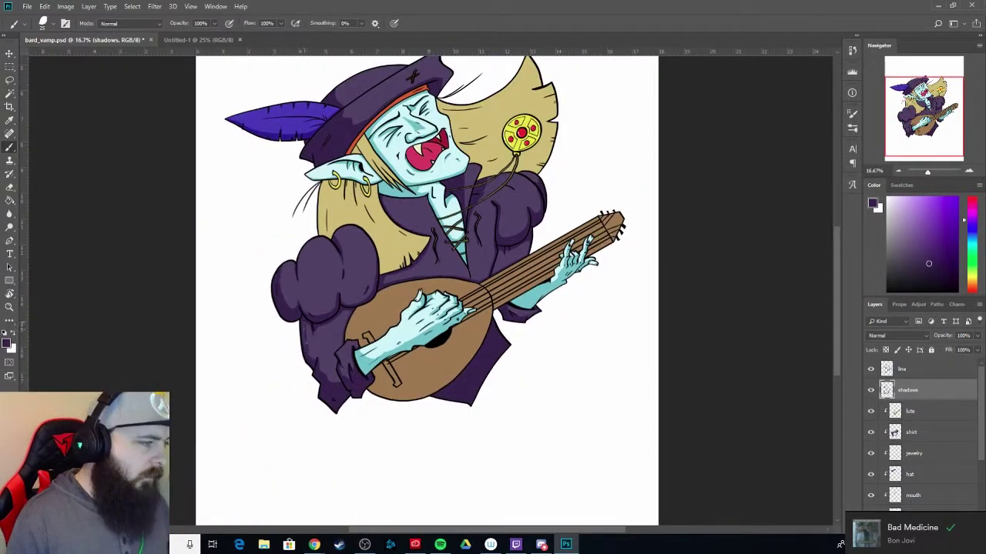
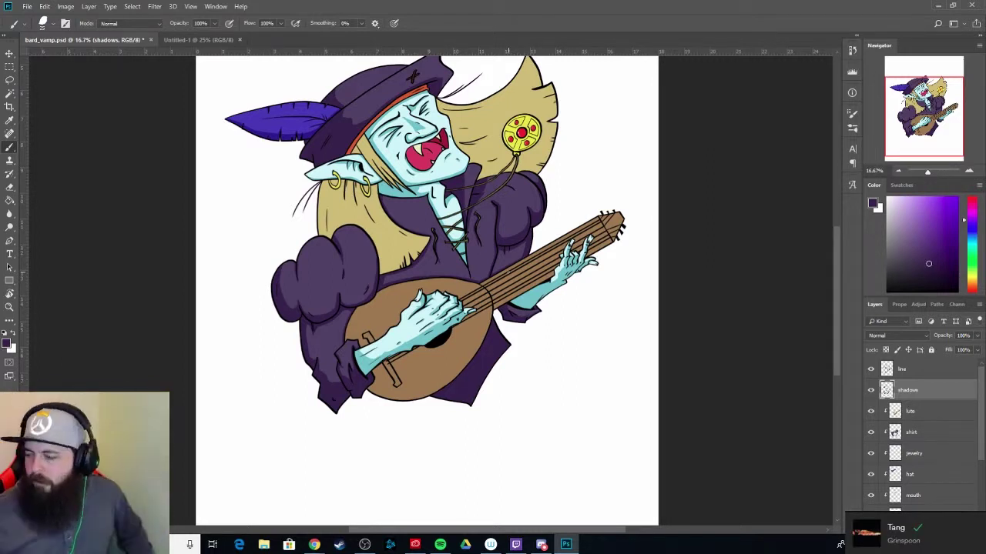
- Zoom to 100% and pan across the lacing, neck and face toward the blonde hair
{"action": "key", "text": "XF86AudioNext"}
{"action": "key", "text": "XF86AudioNext"}
{"action": "key", "text": "XF86AudioNext"}
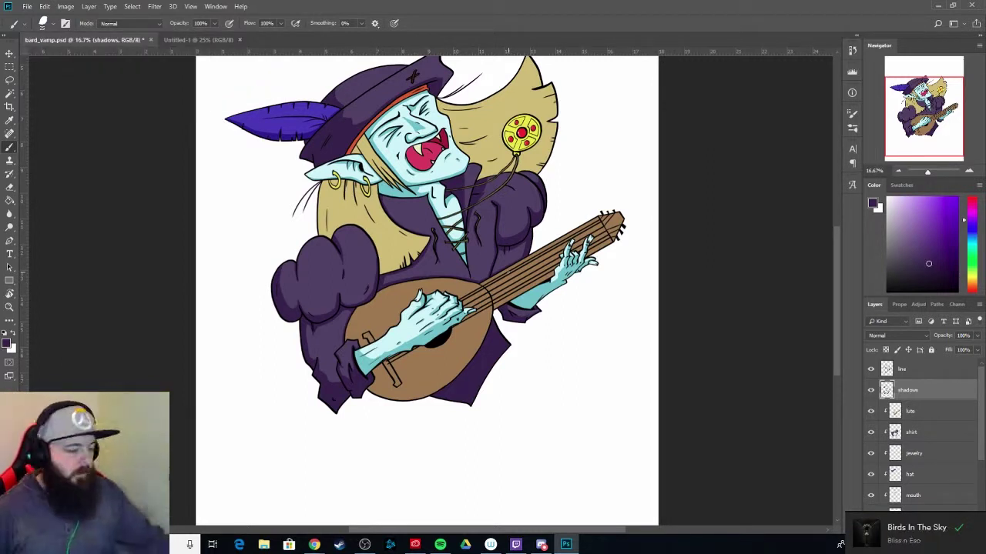
{"action": "scroll", "coordinate": [508, 272], "scroll_direction": "up", "scroll_amount": 5}
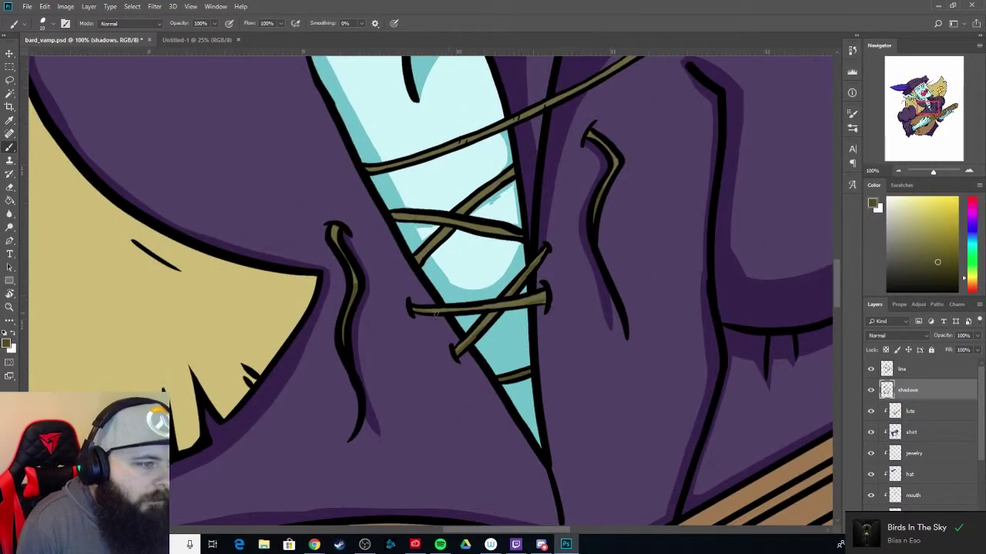
{"action": "scroll", "coordinate": [477, 262], "scroll_direction": "up", "scroll_amount": 10}
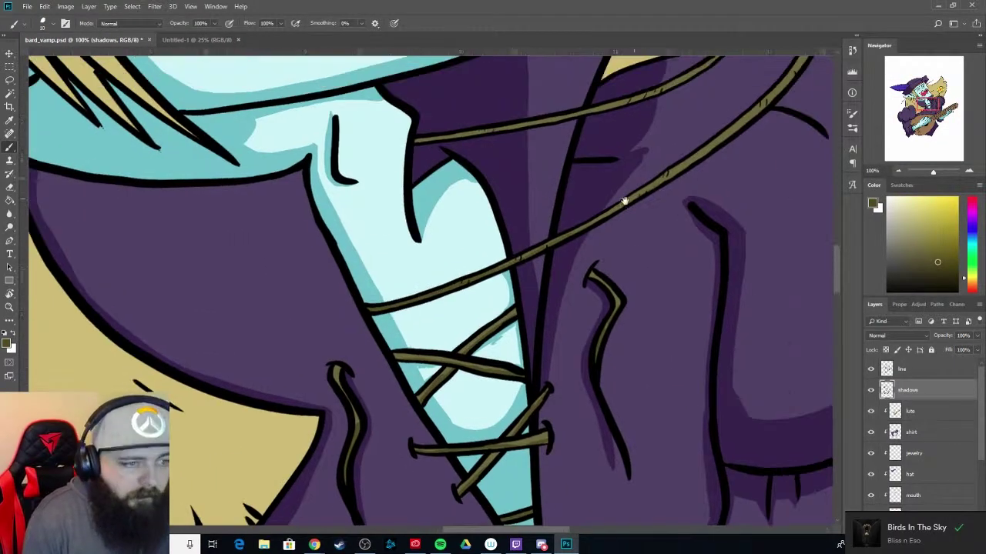
{"action": "scroll", "coordinate": [508, 277], "scroll_direction": "left", "scroll_amount": 3}
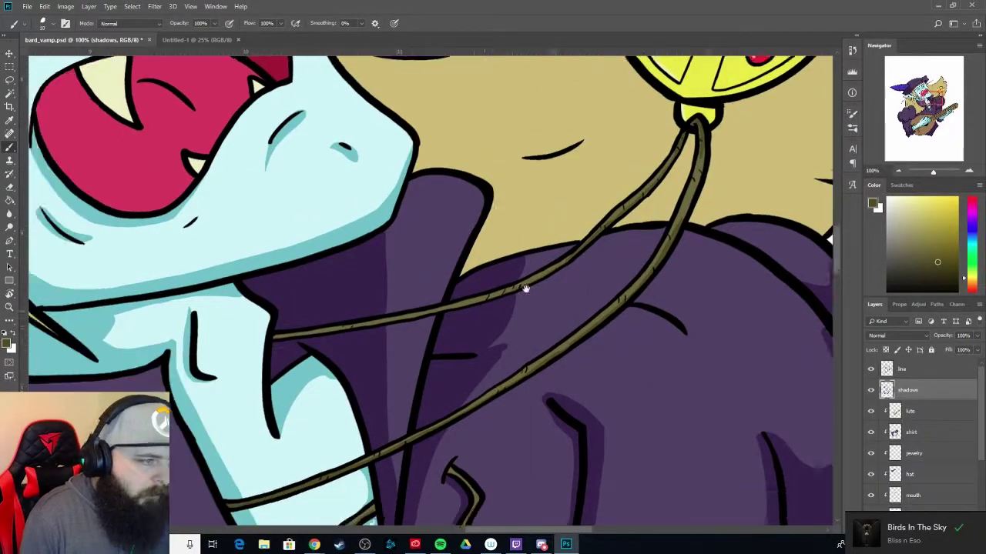
{"action": "scroll", "coordinate": [462, 292], "scroll_direction": "down", "scroll_amount": 2}
{"action": "scroll", "coordinate": [595, 189], "scroll_direction": "left", "scroll_amount": 10}
{"action": "scroll", "coordinate": [384, 293], "scroll_direction": "up", "scroll_amount": 3}
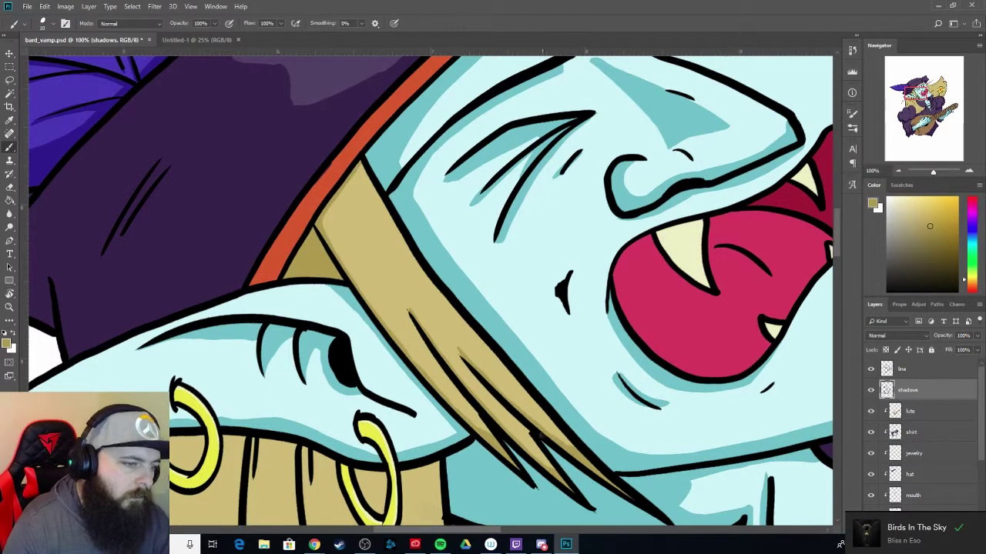
{"action": "scroll", "coordinate": [423, 344], "scroll_direction": "down", "scroll_amount": 4}
{"action": "scroll", "coordinate": [423, 344], "scroll_direction": "left", "scroll_amount": 3}
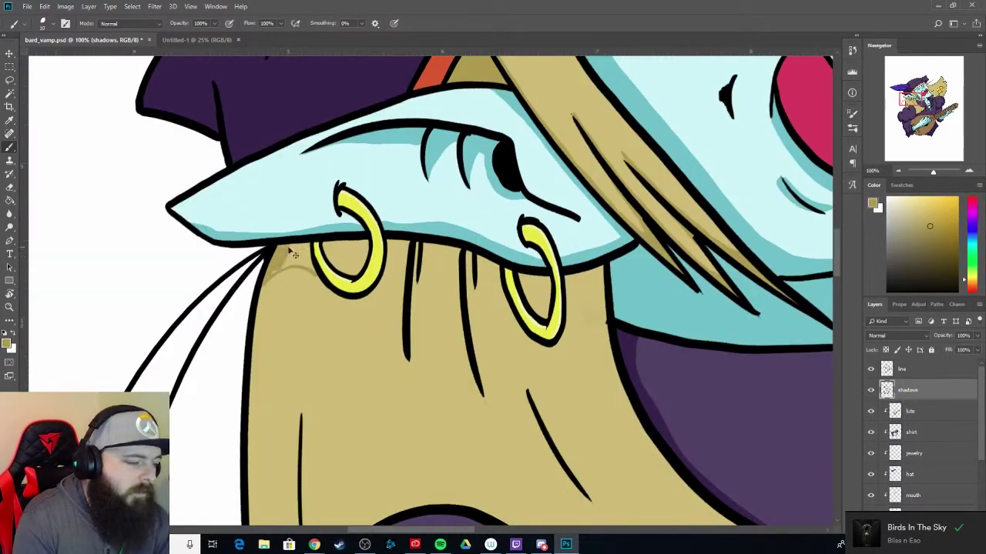
- Undo the stray strokes near the ear and paint the first vertical tan shadow strands
{"action": "key", "text": "ctrl+z"}
{"action": "key", "text": "XF86AudioNext"}
{"action": "key", "text": "XF86AudioNext"}
{"action": "key", "text": "XF86AudioNext"}
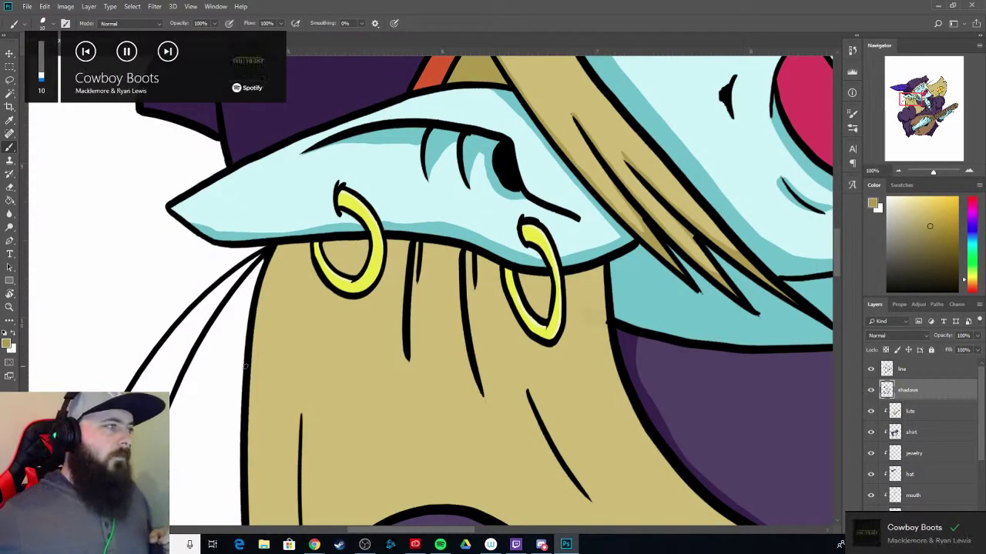
{"action": "left_click_drag", "start_coordinate": [246, 334], "coordinate": [628, 323]}
{"action": "key", "text": "ctrl+z"}
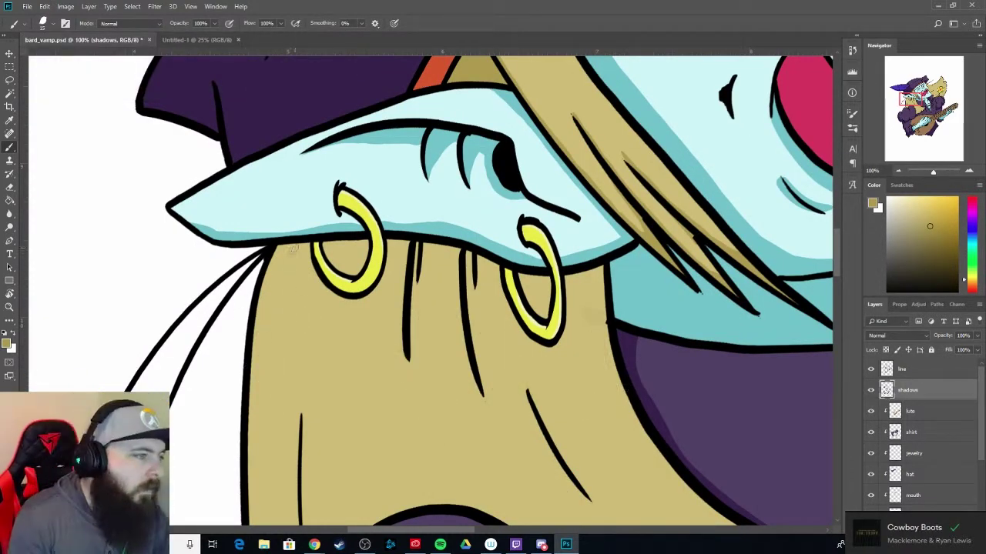
{"action": "left_click_drag", "start_coordinate": [287, 248], "coordinate": [279, 420]}
{"action": "left_click_drag", "start_coordinate": [308, 248], "coordinate": [316, 470]}
{"action": "left_click_drag", "start_coordinate": [394, 245], "coordinate": [393, 454]}
{"action": "left_click_drag", "start_coordinate": [433, 245], "coordinate": [438, 458]}
- Add darker tan strands under the ear and inside the left earring loop
{"action": "key", "text": "XF86AudioNext"}
{"action": "key", "text": "XF86AudioNext"}
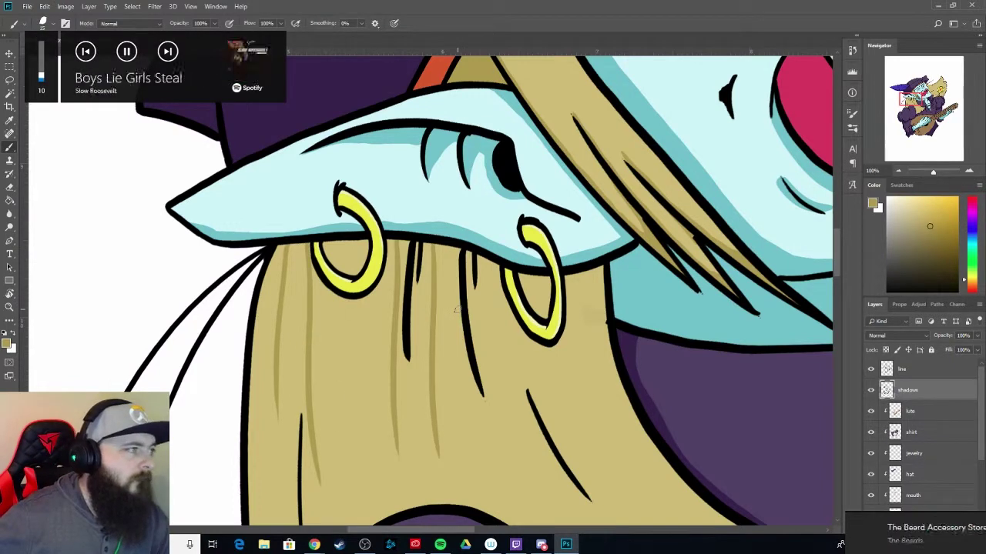
{"action": "key", "text": "XF86AudioNext"}
{"action": "key", "text": "XF86AudioNext"}
{"action": "key", "text": "XF86AudioNext"}
{"action": "key", "text": "XF86AudioNext"}
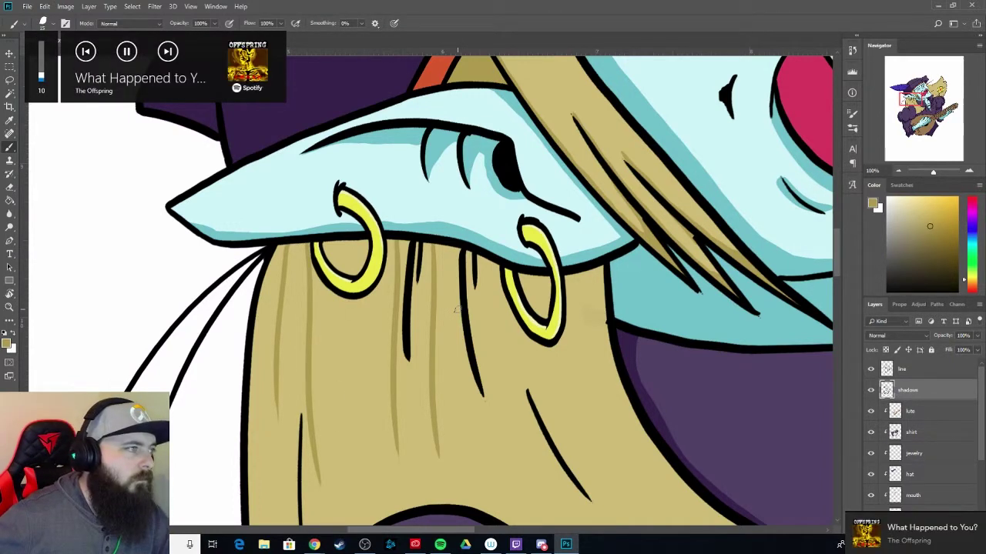
{"action": "key", "text": "XF86AudioNext"}
{"action": "key", "text": "XF86AudioNext"}
{"action": "left_click_drag", "start_coordinate": [444, 244], "coordinate": [441, 381]}
{"action": "left_click_drag", "start_coordinate": [273, 247], "coordinate": [258, 420]}
{"action": "mouse_move", "coordinate": [286, 247]}
{"action": "left_mouse_down"}
{"action": "mouse_move", "coordinate": [276, 431]}
{"action": "mouse_move", "coordinate": [282, 394]}
{"action": "left_mouse_up"}
{"action": "left_click_drag", "start_coordinate": [299, 243], "coordinate": [306, 384]}
{"action": "left_click_drag", "start_coordinate": [324, 249], "coordinate": [361, 266]}
{"action": "left_click_drag", "start_coordinate": [313, 261], "coordinate": [331, 430]}
- Fill the hair between and right of the earrings with darker tan strokes
{"action": "left_click_drag", "start_coordinate": [347, 308], "coordinate": [342, 456]}
{"action": "left_click_drag", "start_coordinate": [388, 268], "coordinate": [384, 417]}
{"action": "left_click_drag", "start_coordinate": [402, 268], "coordinate": [399, 405]}
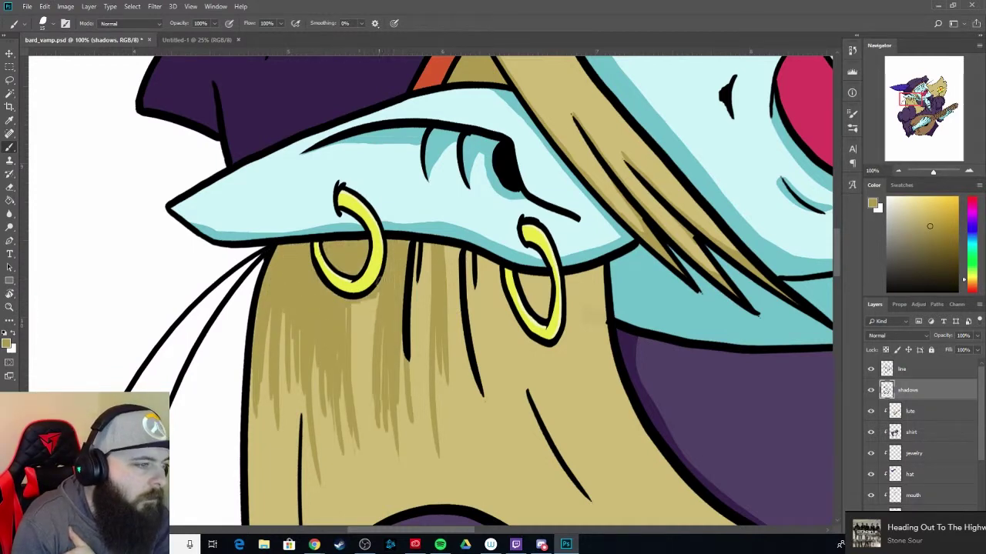
{"action": "left_click_drag", "start_coordinate": [369, 299], "coordinate": [358, 468]}
{"action": "left_click_drag", "start_coordinate": [416, 243], "coordinate": [414, 393]}
{"action": "left_click_drag", "start_coordinate": [457, 248], "coordinate": [465, 427]}
{"action": "left_click_drag", "start_coordinate": [454, 270], "coordinate": [462, 455]}
{"action": "left_click_drag", "start_coordinate": [493, 254], "coordinate": [500, 322]}
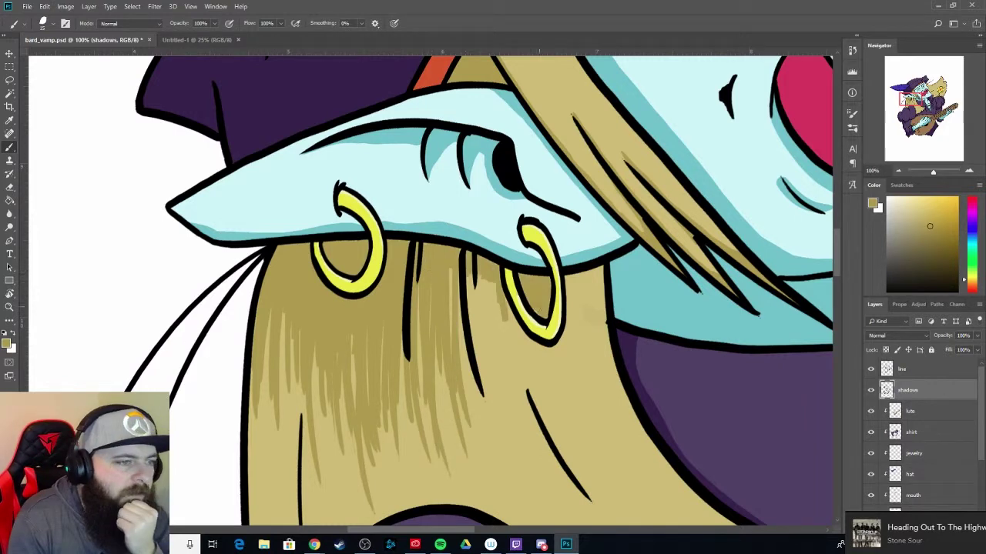
{"action": "left_click_drag", "start_coordinate": [577, 273], "coordinate": [593, 306]}
{"action": "left_click_drag", "start_coordinate": [594, 267], "coordinate": [631, 462]}
- Extend the dark tan strands further right and lower down the hanging hair
{"action": "mouse_move", "coordinate": [592, 300]}
{"action": "left_mouse_down"}
{"action": "mouse_move", "coordinate": [627, 493]}
{"action": "mouse_move", "coordinate": [592, 485]}
{"action": "left_mouse_up"}
{"action": "left_click_drag", "start_coordinate": [477, 277], "coordinate": [531, 489]}
{"action": "left_click_drag", "start_coordinate": [493, 308], "coordinate": [404, 246]}
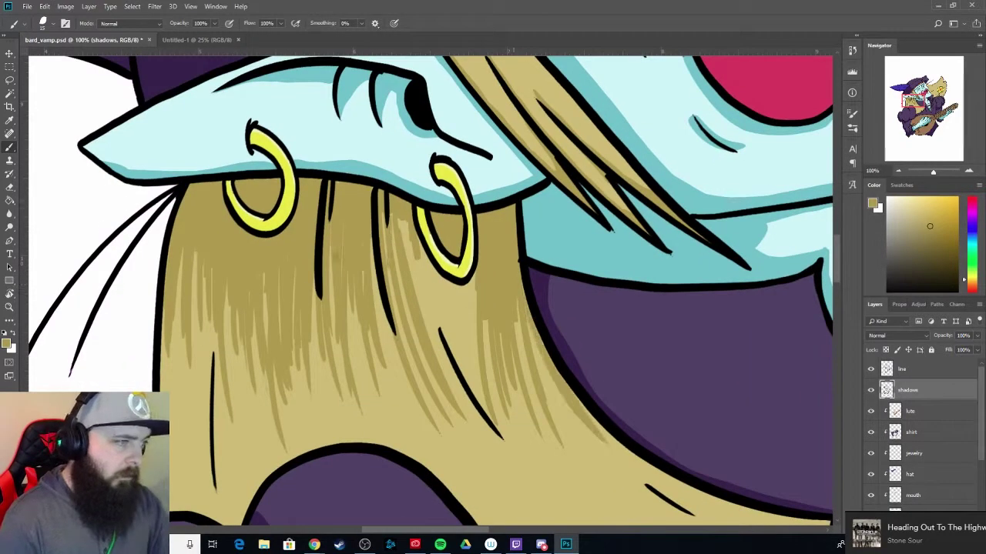
{"action": "left_click_drag", "start_coordinate": [531, 285], "coordinate": [601, 439]}
{"action": "left_click_drag", "start_coordinate": [377, 270], "coordinate": [432, 462]}
{"action": "left_click_drag", "start_coordinate": [424, 261], "coordinate": [455, 412]}
{"action": "left_click_drag", "start_coordinate": [447, 293], "coordinate": [481, 416]}
{"action": "left_click_drag", "start_coordinate": [501, 370], "coordinate": [539, 482]}
{"action": "left_click_drag", "start_coordinate": [462, 431], "coordinate": [475, 315]}
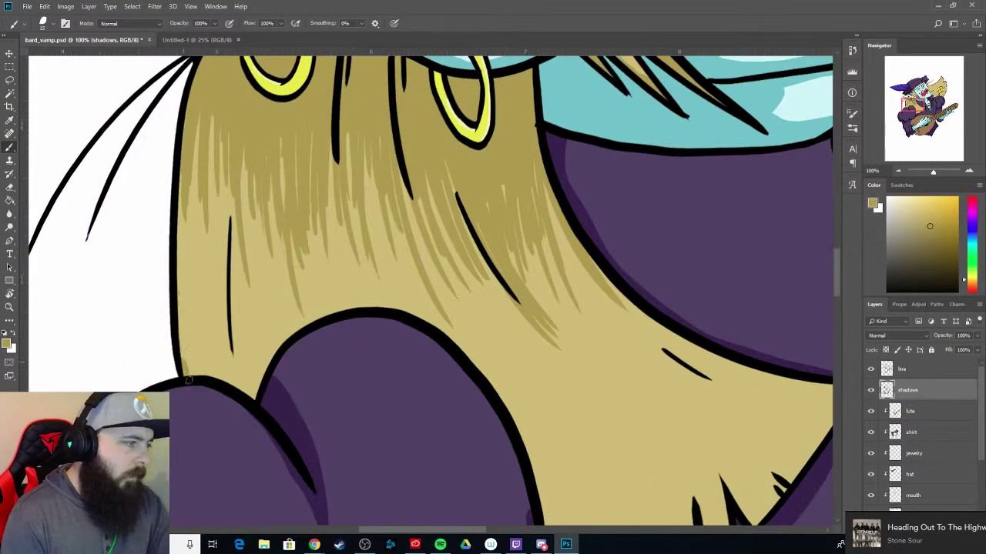
{"action": "left_click_drag", "start_coordinate": [181, 292], "coordinate": [231, 385]}
{"action": "mouse_move", "coordinate": [235, 277]}
{"action": "left_mouse_down"}
{"action": "mouse_move", "coordinate": [254, 396]}
{"action": "mouse_move", "coordinate": [77, 258]}
{"action": "left_mouse_up"}
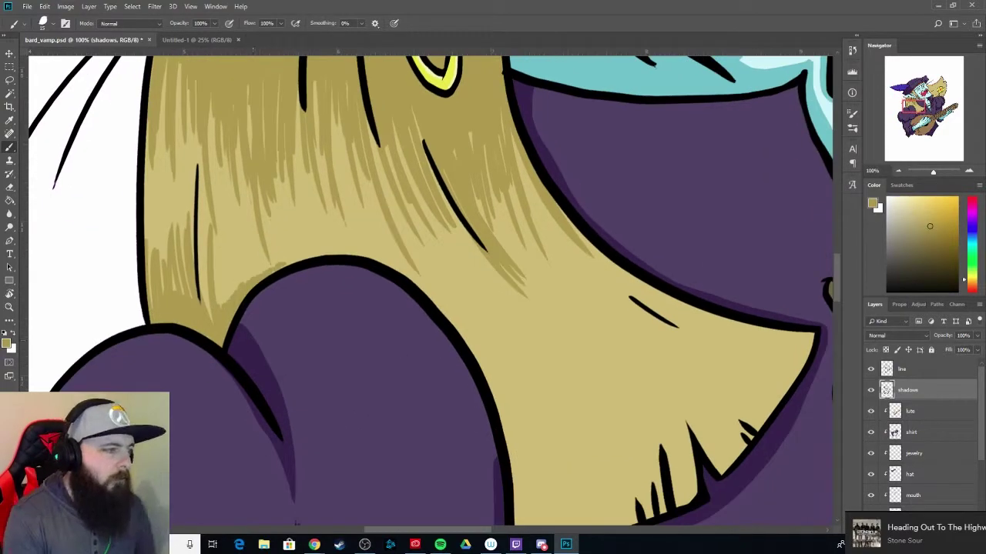
{"action": "left_click_drag", "start_coordinate": [424, 400], "coordinate": [424, 286]}
{"action": "key", "text": "ctrl+minus"}
{"action": "key", "text": "ctrl+minus"}
{"action": "key", "text": "ctrl+minus"}
{"action": "key", "text": "ctrl+minus"}
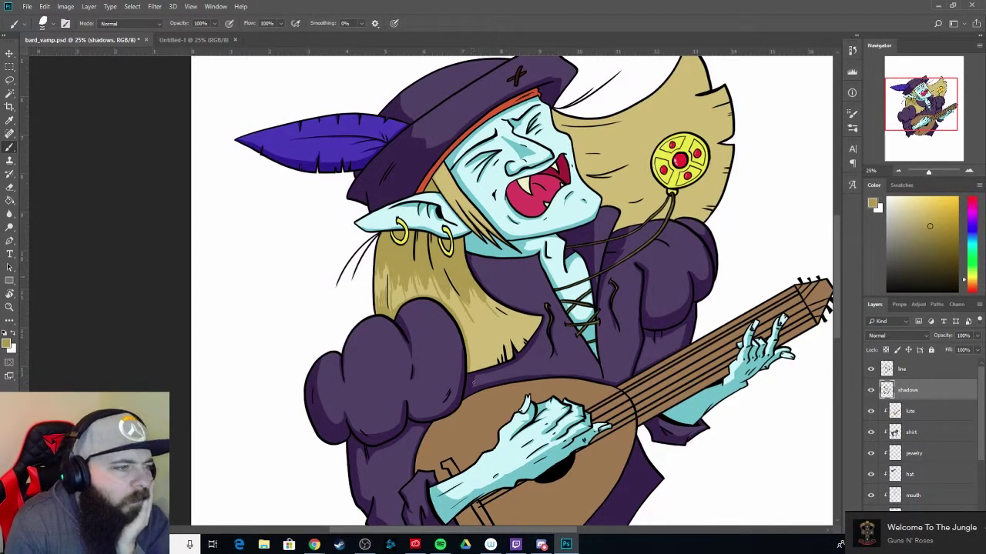
- Darken the left hair strands and cover the streaky shading with base tan
{"action": "left_click_drag", "start_coordinate": [378, 286], "coordinate": [462, 277]}
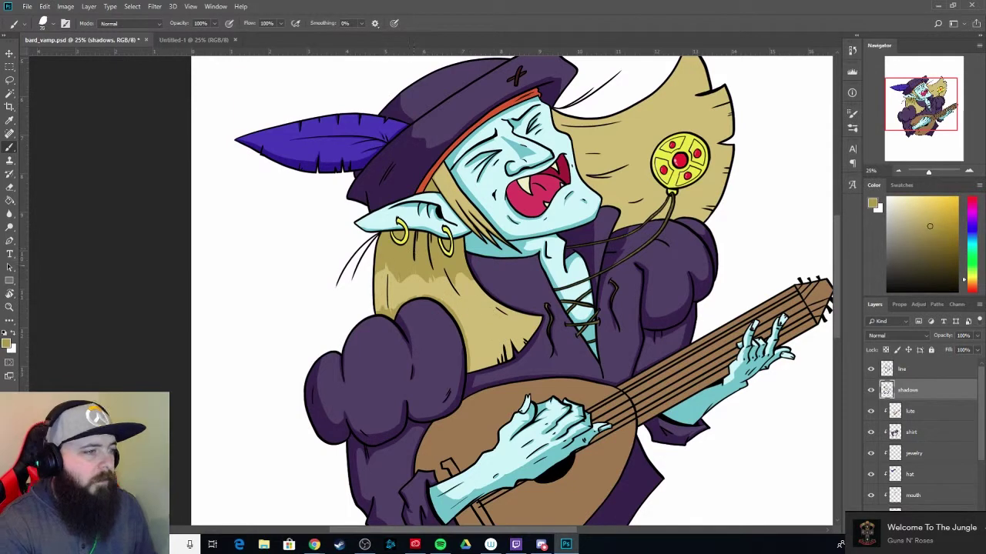
{"action": "scroll", "coordinate": [431, 281], "scroll_direction": "up", "scroll_amount": 4}
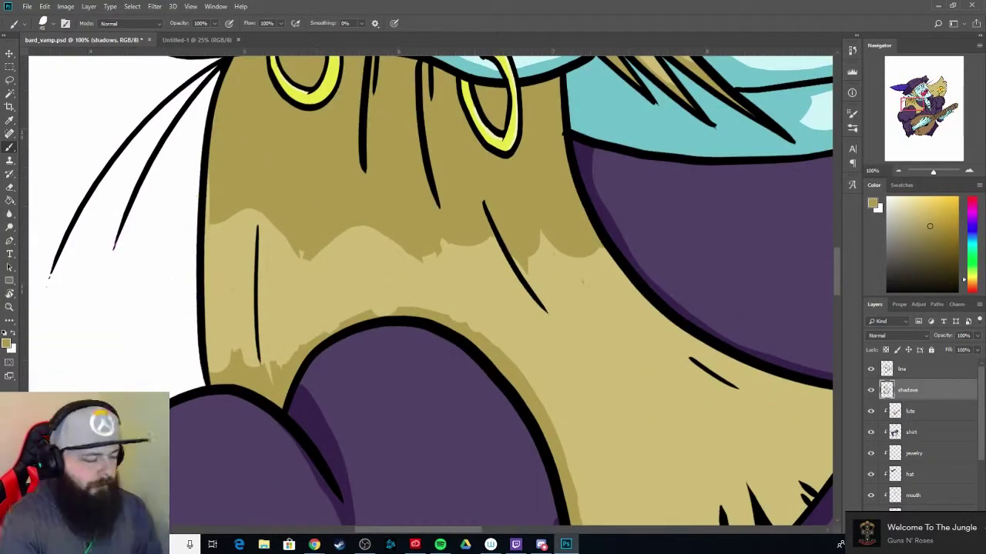
{"action": "left_click_drag", "start_coordinate": [211, 254], "coordinate": [300, 185]}
{"action": "mouse_move", "coordinate": [216, 185]}
{"action": "left_mouse_down"}
{"action": "mouse_move", "coordinate": [312, 231]}
{"action": "mouse_move", "coordinate": [419, 193]}
{"action": "left_mouse_up"}
{"action": "mouse_move", "coordinate": [346, 223]}
{"action": "left_mouse_down"}
{"action": "mouse_move", "coordinate": [406, 241]}
{"action": "mouse_move", "coordinate": [492, 224]}
{"action": "mouse_move", "coordinate": [562, 246]}
{"action": "left_mouse_up"}
{"action": "scroll", "coordinate": [539, 250], "scroll_direction": "down", "scroll_amount": 2}
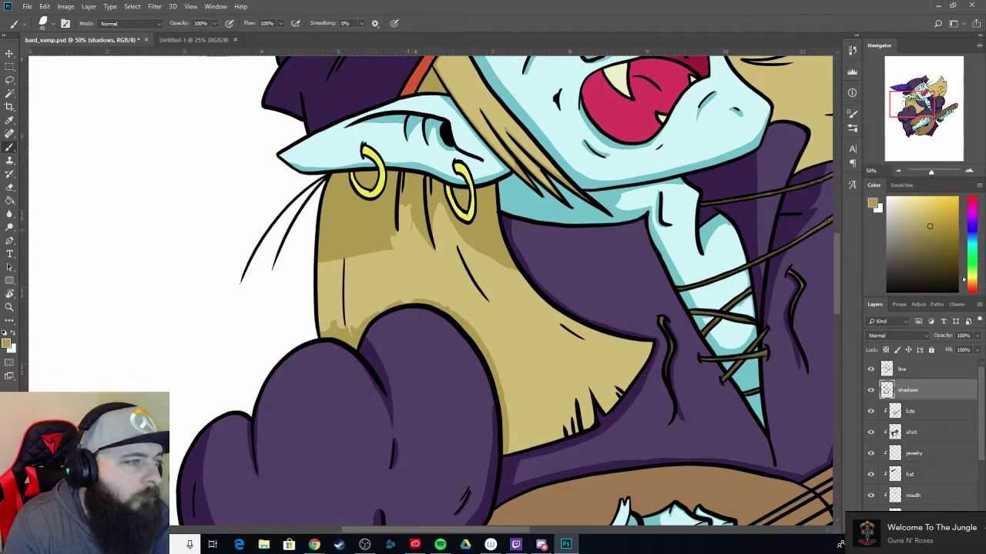
- Rework the hair shadow into a jagged darker band along its lower and left edges
{"action": "left_click_drag", "start_coordinate": [397, 241], "coordinate": [331, 254]}
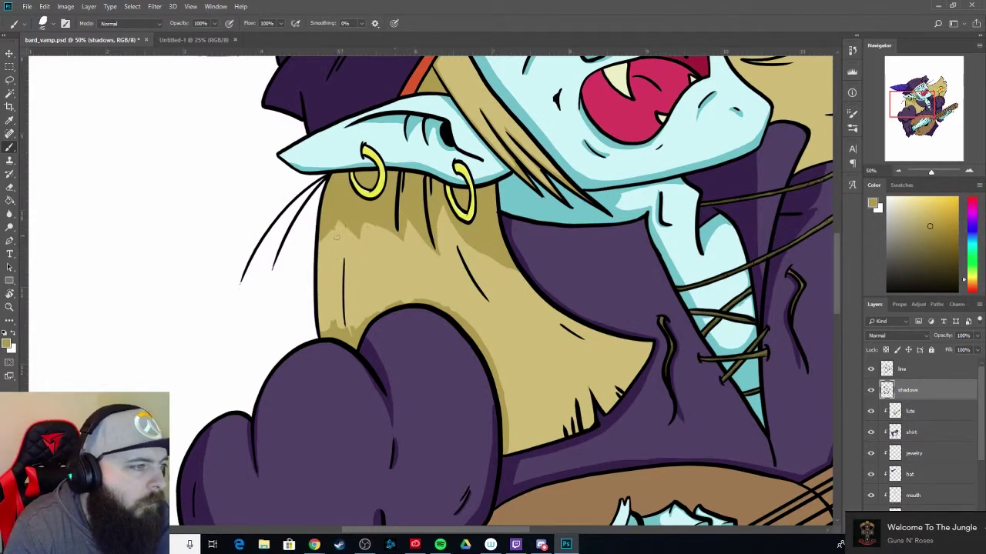
{"action": "mouse_move", "coordinate": [359, 315]}
{"action": "left_mouse_down"}
{"action": "mouse_move", "coordinate": [457, 318]}
{"action": "mouse_move", "coordinate": [511, 412]}
{"action": "mouse_move", "coordinate": [485, 323]}
{"action": "mouse_move", "coordinate": [401, 289]}
{"action": "left_mouse_up"}
{"action": "mouse_move", "coordinate": [331, 328]}
{"action": "left_mouse_down"}
{"action": "mouse_move", "coordinate": [369, 277]}
{"action": "mouse_move", "coordinate": [379, 300]}
{"action": "mouse_move", "coordinate": [327, 270]}
{"action": "left_mouse_up"}
{"action": "left_click_drag", "start_coordinate": [343, 346], "coordinate": [344, 233]}
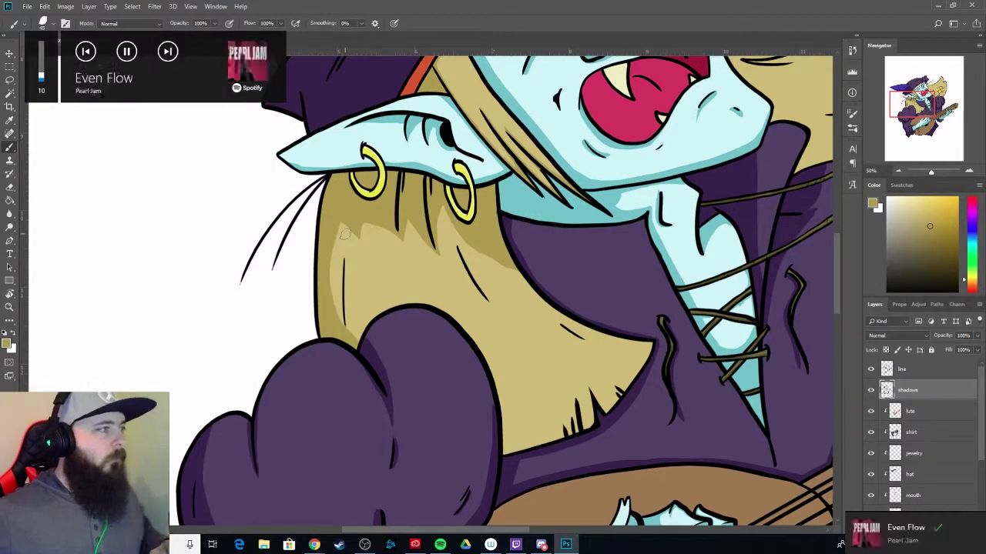
{"action": "left_click_drag", "start_coordinate": [373, 304], "coordinate": [509, 454]}
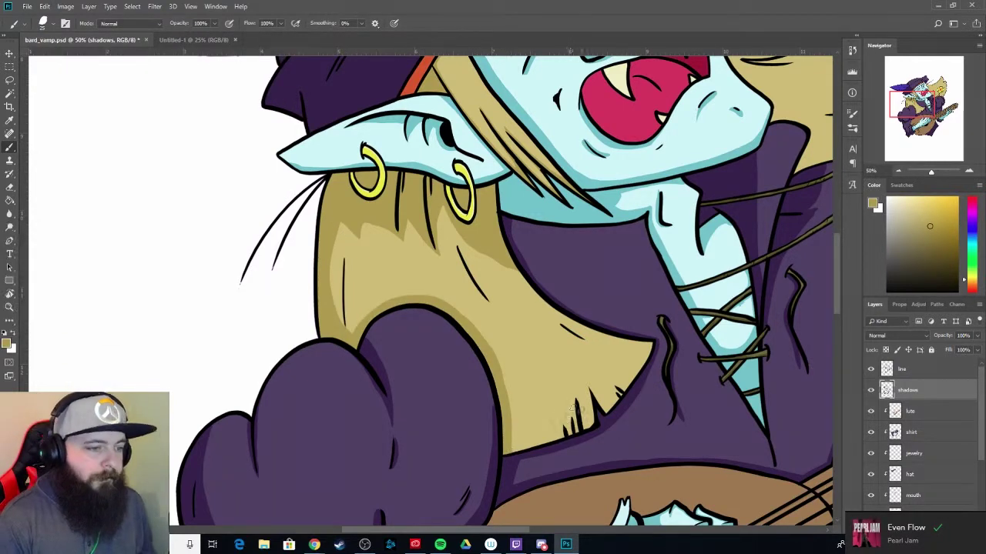
- Add light highlight strands to the hair and bring the face and brooch into view
{"action": "left_click_drag", "start_coordinate": [490, 305], "coordinate": [525, 343]}
{"action": "mouse_move", "coordinate": [351, 258]}
{"action": "left_mouse_down"}
{"action": "mouse_move", "coordinate": [354, 282]}
{"action": "mouse_move", "coordinate": [381, 278]}
{"action": "left_mouse_up"}
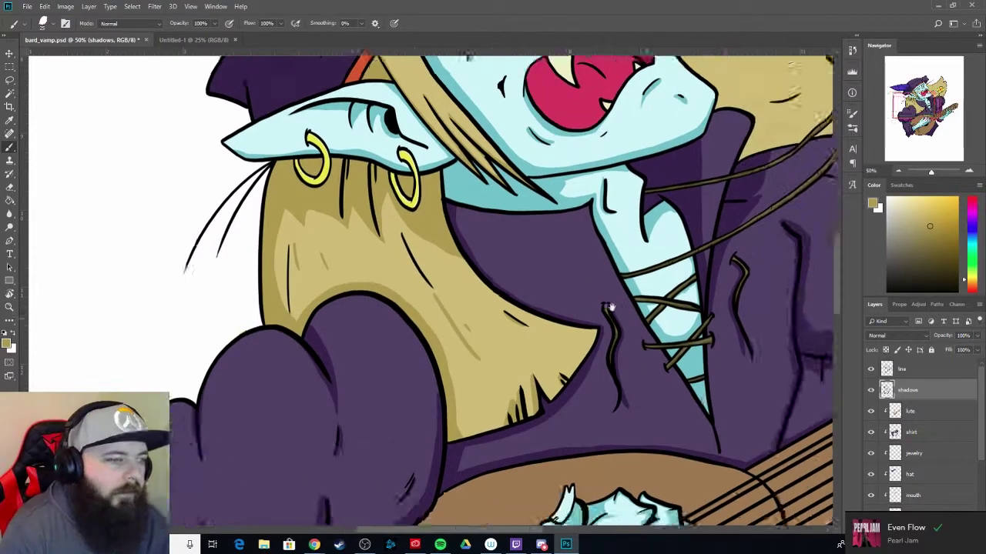
{"action": "left_click_drag", "start_coordinate": [585, 193], "coordinate": [254, 431]}
{"action": "left_click_drag", "start_coordinate": [416, 231], "coordinate": [479, 218]}
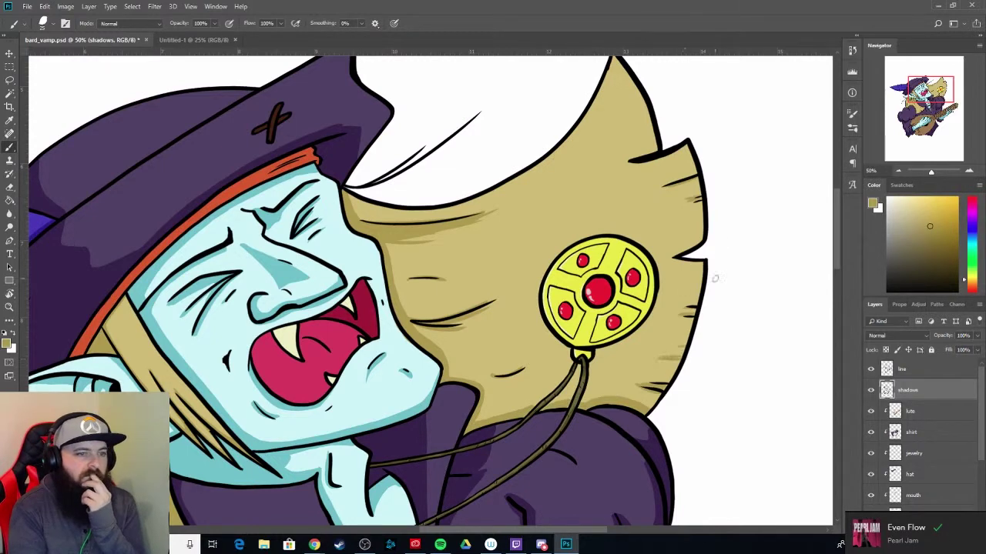
- Shade the hat band with darker orange
{"action": "scroll", "coordinate": [431, 292], "scroll_direction": "up", "scroll_amount": 3}
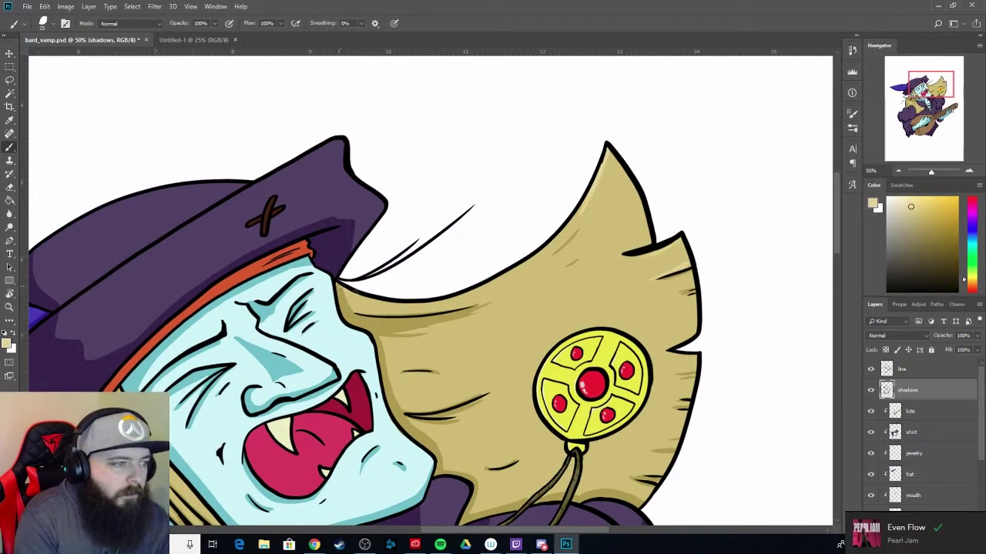
{"action": "scroll", "coordinate": [462, 308], "scroll_direction": "left", "scroll_amount": 2}
{"action": "scroll", "coordinate": [389, 379], "scroll_direction": "down", "scroll_amount": 5}
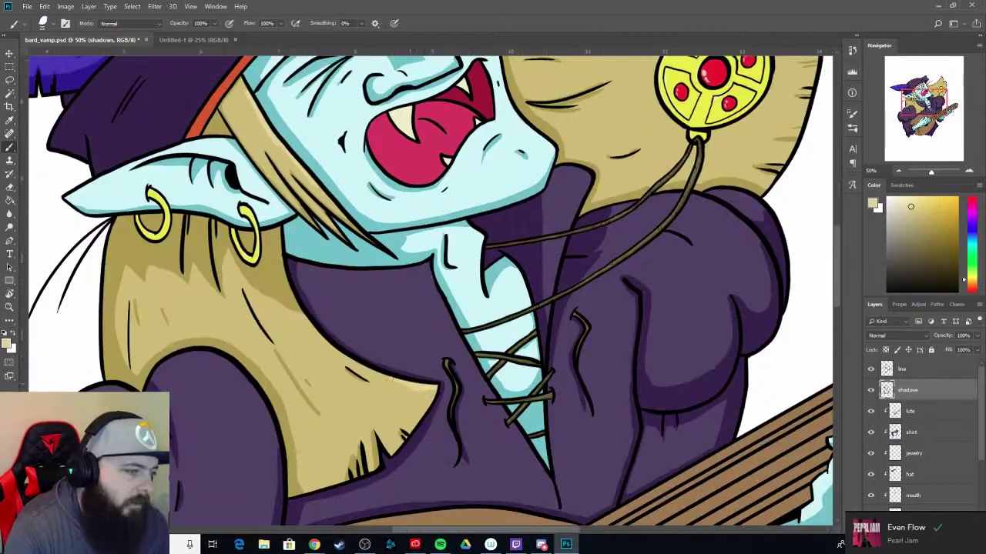
{"action": "scroll", "coordinate": [412, 399], "scroll_direction": "up", "scroll_amount": 5}
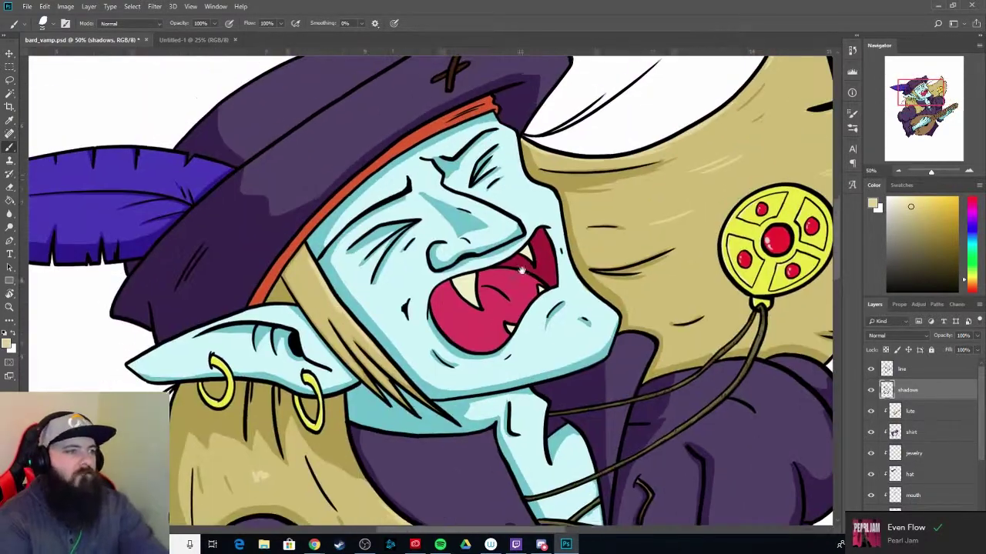
{"action": "scroll", "coordinate": [261, 473], "scroll_direction": "left", "scroll_amount": 4}
{"action": "left_click_drag", "start_coordinate": [342, 199], "coordinate": [259, 300]}
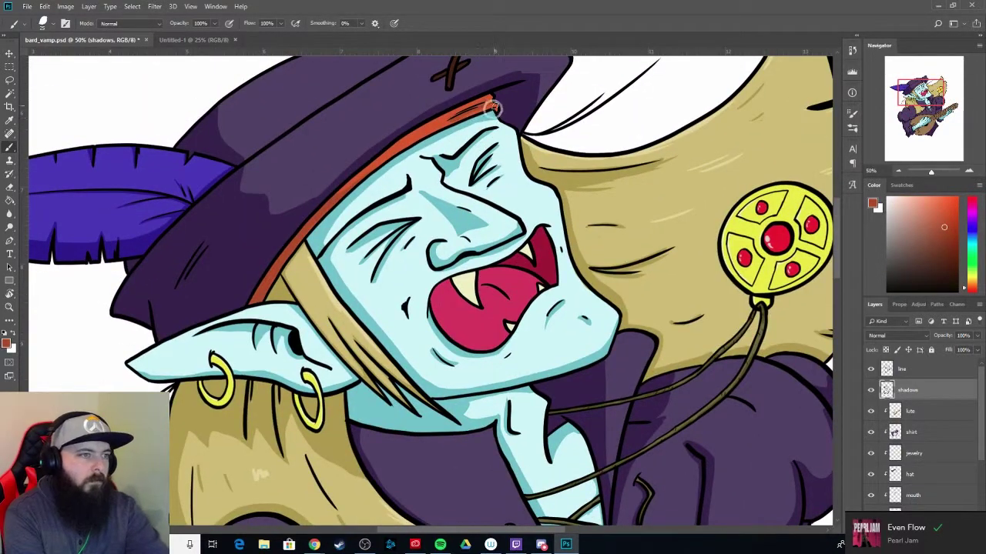
- Sample the earring yellow and shade the ear hoop's inner, right and left sides
{"action": "scroll", "coordinate": [165, 389], "scroll_direction": "up", "scroll_amount": 5, "text": "alt"}
{"action": "left_click", "coordinate": [500, 208], "text": "alt"}
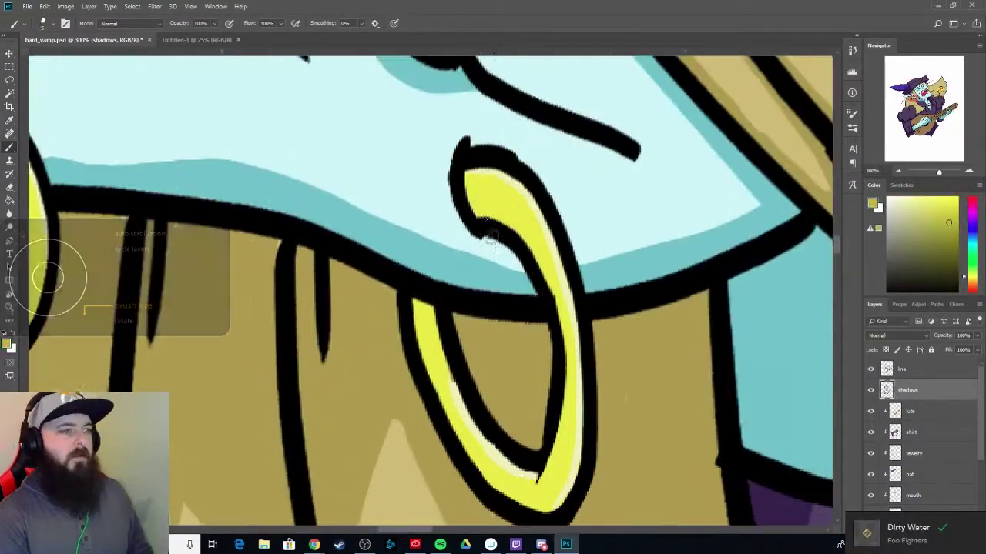
{"action": "left_click_drag", "start_coordinate": [466, 205], "coordinate": [548, 286]}
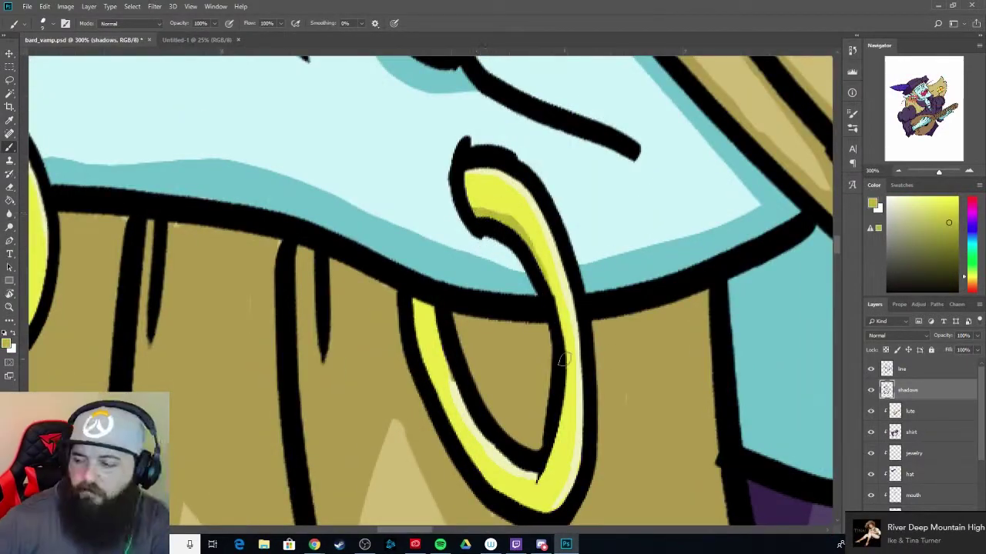
{"action": "left_click_drag", "start_coordinate": [552, 237], "coordinate": [539, 483]}
{"action": "mouse_move", "coordinate": [416, 296]}
{"action": "left_mouse_down"}
{"action": "mouse_move", "coordinate": [494, 493]}
{"action": "mouse_move", "coordinate": [467, 402]}
{"action": "mouse_move", "coordinate": [346, 354]}
{"action": "mouse_move", "coordinate": [532, 412]}
{"action": "mouse_move", "coordinate": [285, 377]}
{"action": "left_mouse_up"}
- Shade the gold rim around the central gem and the left gold panel's edges
{"action": "left_click_drag", "start_coordinate": [418, 352], "coordinate": [431, 192]}
{"action": "left_click_drag", "start_coordinate": [393, 278], "coordinate": [308, 162]}
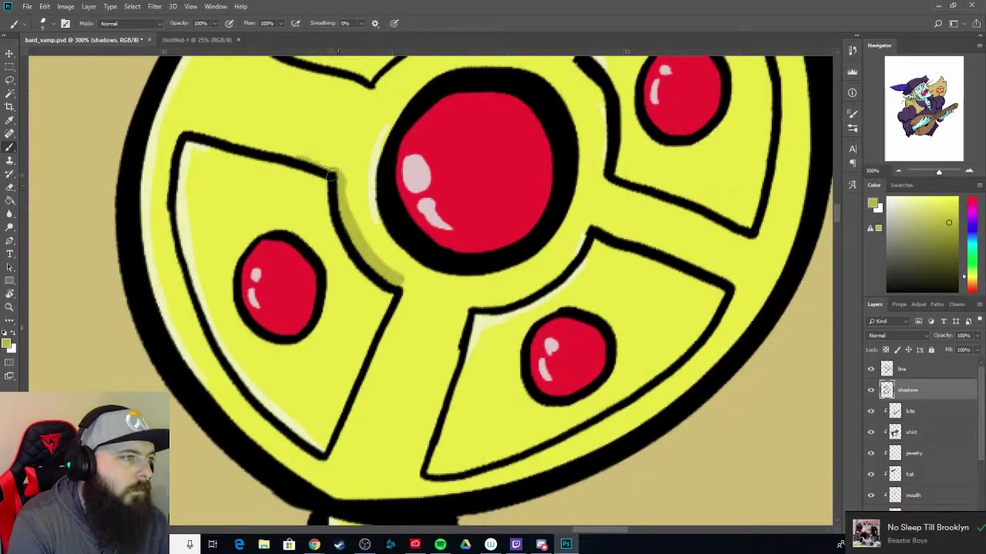
{"action": "mouse_move", "coordinate": [431, 184]}
{"action": "left_mouse_down"}
{"action": "mouse_move", "coordinate": [508, 348]}
{"action": "mouse_move", "coordinate": [539, 182]}
{"action": "left_mouse_up"}
{"action": "left_click_drag", "start_coordinate": [385, 185], "coordinate": [231, 449]}
{"action": "left_click_drag", "start_coordinate": [334, 126], "coordinate": [357, 257]}
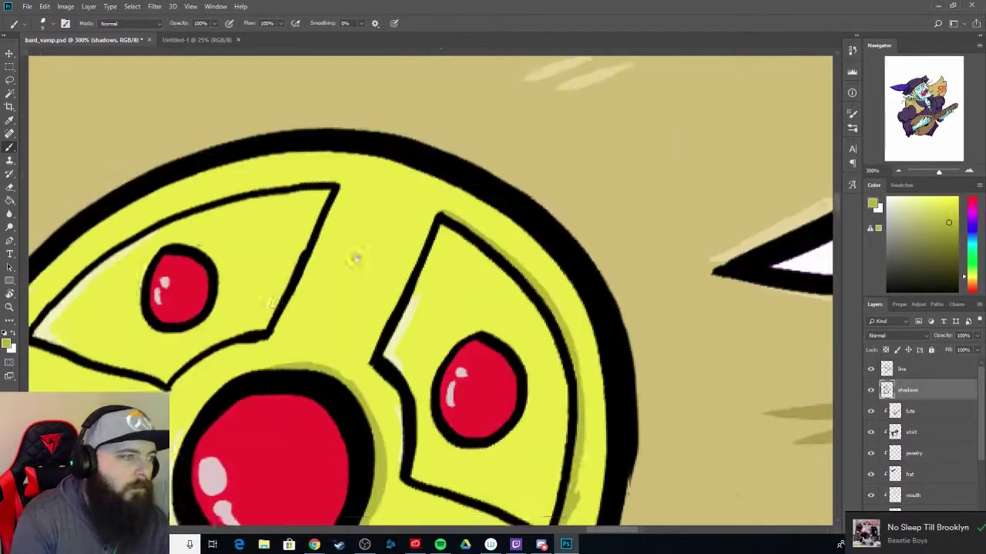
- Sample the gem red and shade the right side of the big red gem
{"action": "scroll", "coordinate": [546, 329], "scroll_direction": "down", "scroll_amount": 2}
{"action": "left_click", "coordinate": [546, 330], "text": "alt"}
{"action": "mouse_move", "coordinate": [585, 223]}
{"action": "left_mouse_down"}
{"action": "mouse_move", "coordinate": [562, 308]}
{"action": "mouse_move", "coordinate": [639, 401]}
{"action": "left_mouse_up"}
{"action": "scroll", "coordinate": [548, 341], "scroll_direction": "up", "scroll_amount": 2}
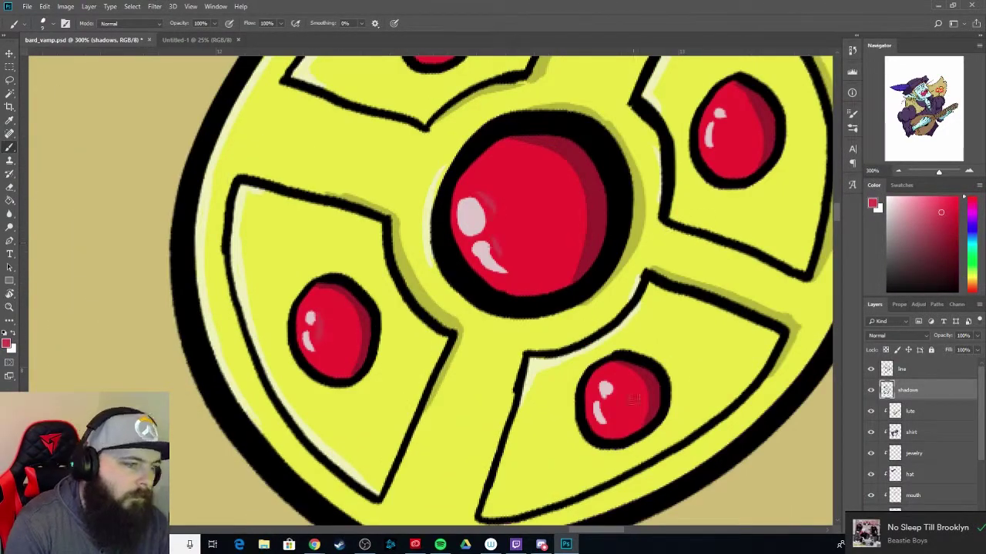
{"action": "scroll", "coordinate": [616, 308], "scroll_direction": "down", "scroll_amount": 2}
{"action": "scroll", "coordinate": [609, 254], "scroll_direction": "down", "scroll_amount": 2}
{"action": "scroll", "coordinate": [308, 347], "scroll_direction": "up", "scroll_amount": 2}
- Shade the tongue's left, lower and top edges with darker red
{"action": "scroll", "coordinate": [462, 254], "scroll_direction": "up", "scroll_amount": 1}
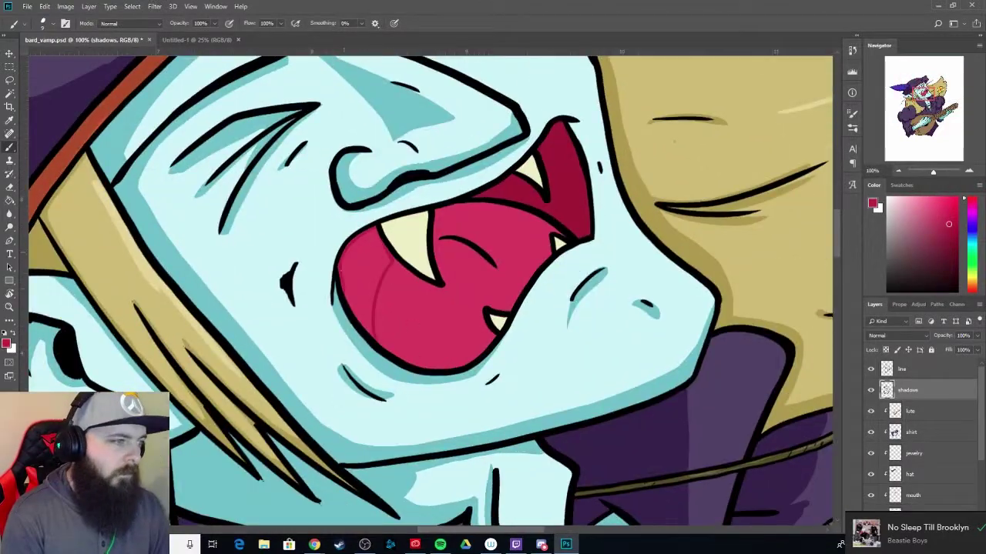
{"action": "mouse_move", "coordinate": [350, 266]}
{"action": "left_mouse_down"}
{"action": "mouse_move", "coordinate": [385, 235]}
{"action": "mouse_move", "coordinate": [470, 354]}
{"action": "left_mouse_up"}
{"action": "left_click_drag", "start_coordinate": [355, 239], "coordinate": [470, 347]}
{"action": "mouse_move", "coordinate": [539, 208]}
{"action": "left_mouse_down"}
{"action": "mouse_move", "coordinate": [473, 211]}
{"action": "mouse_move", "coordinate": [400, 339]}
{"action": "mouse_move", "coordinate": [462, 350]}
{"action": "left_mouse_up"}
- Pick a light pink and paint a highlight down the tongue's right side
{"action": "left_click", "coordinate": [520, 217], "text": "alt"}
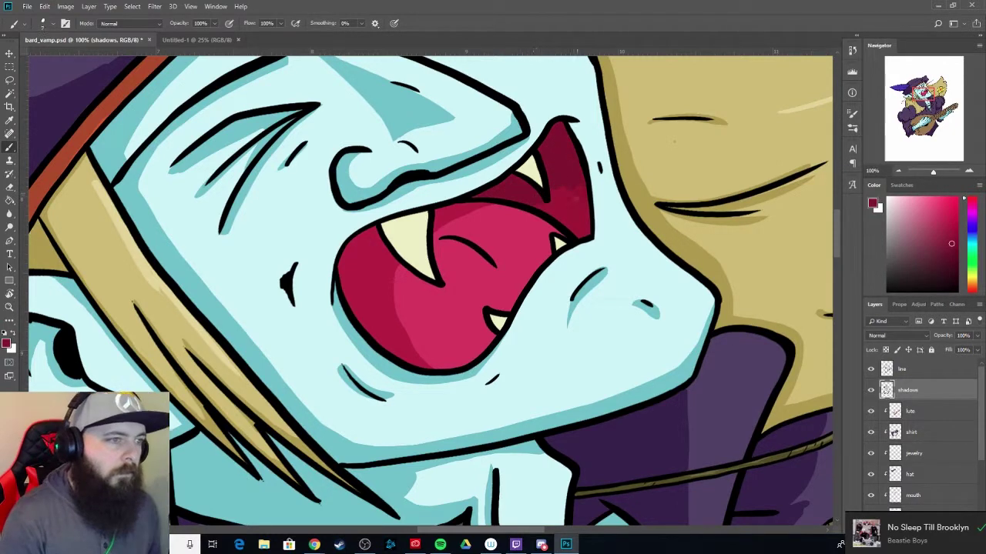
{"action": "left_click", "coordinate": [413, 271], "text": "alt"}
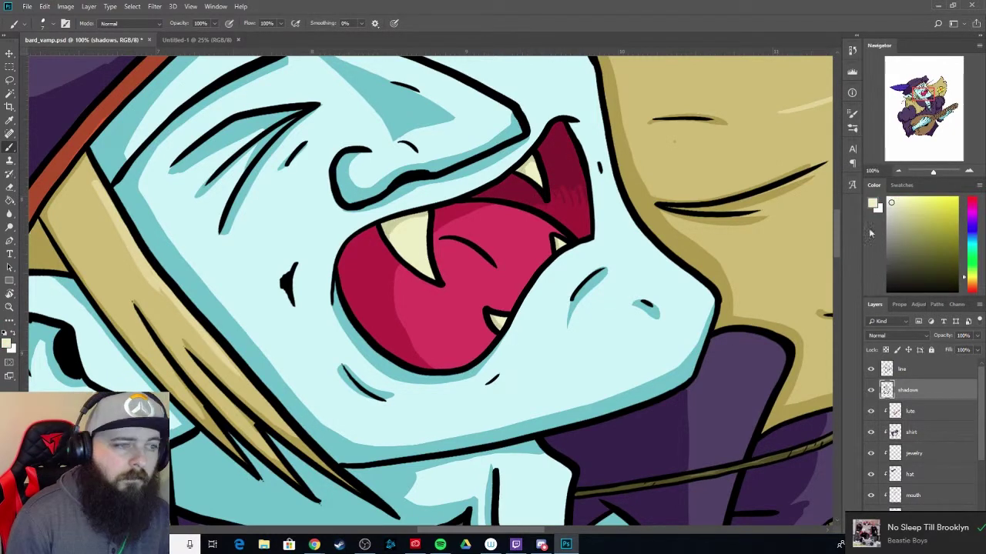
{"action": "left_click", "coordinate": [408, 300], "text": "alt"}
{"action": "mouse_move", "coordinate": [548, 228]}
{"action": "left_mouse_down"}
{"action": "mouse_move", "coordinate": [508, 308]}
{"action": "mouse_move", "coordinate": [520, 300]}
{"action": "left_mouse_up"}
{"action": "scroll", "coordinate": [493, 293], "scroll_direction": "down", "scroll_amount": 3}
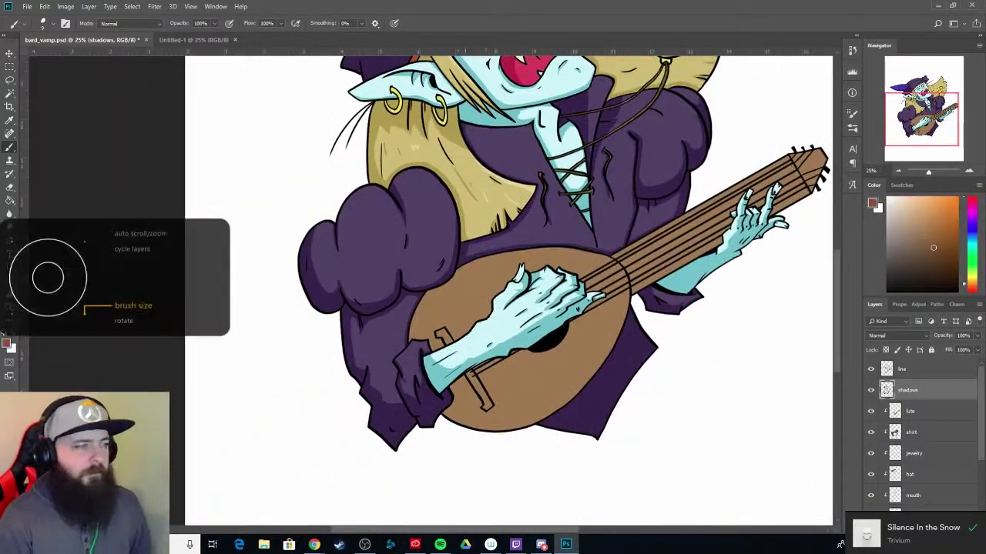
- Sample the lute brown and shade its body under the arm, along the rims and under the fingers
{"action": "left_click", "coordinate": [506, 429], "text": "alt"}
{"action": "scroll", "coordinate": [487, 174], "scroll_direction": "up", "scroll_amount": 2}
{"action": "mouse_move", "coordinate": [493, 189]}
{"action": "left_mouse_down"}
{"action": "mouse_move", "coordinate": [392, 220]}
{"action": "mouse_move", "coordinate": [339, 258]}
{"action": "mouse_move", "coordinate": [304, 343]}
{"action": "mouse_move", "coordinate": [412, 372]}
{"action": "mouse_move", "coordinate": [297, 457]}
{"action": "left_mouse_up"}
{"action": "left_click_drag", "start_coordinate": [697, 139], "coordinate": [548, 368]}
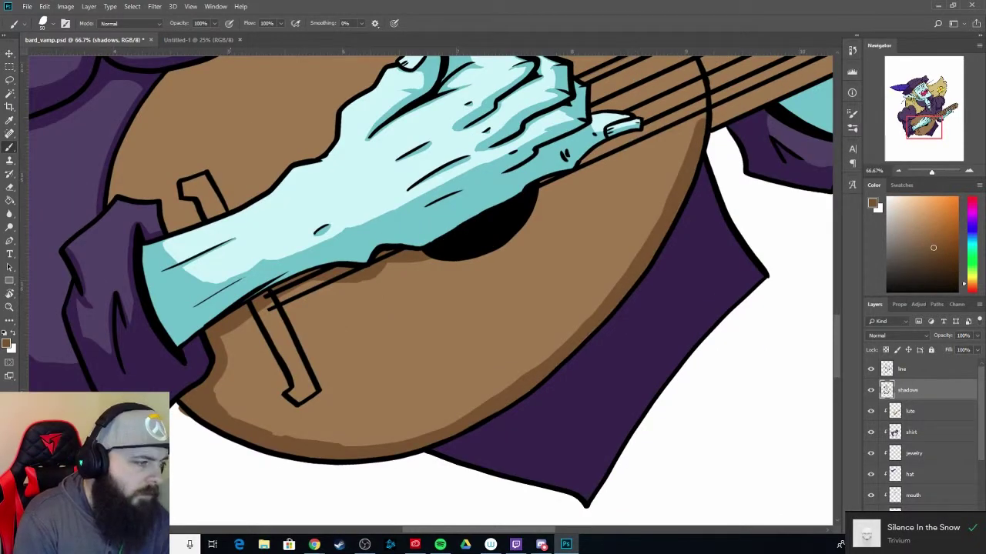
{"action": "left_click_drag", "start_coordinate": [185, 385], "coordinate": [181, 539]}
{"action": "left_click_drag", "start_coordinate": [161, 325], "coordinate": [104, 350]}
{"action": "left_click_drag", "start_coordinate": [177, 220], "coordinate": [119, 331]}
{"action": "left_click_drag", "start_coordinate": [120, 331], "coordinate": [54, 359]}
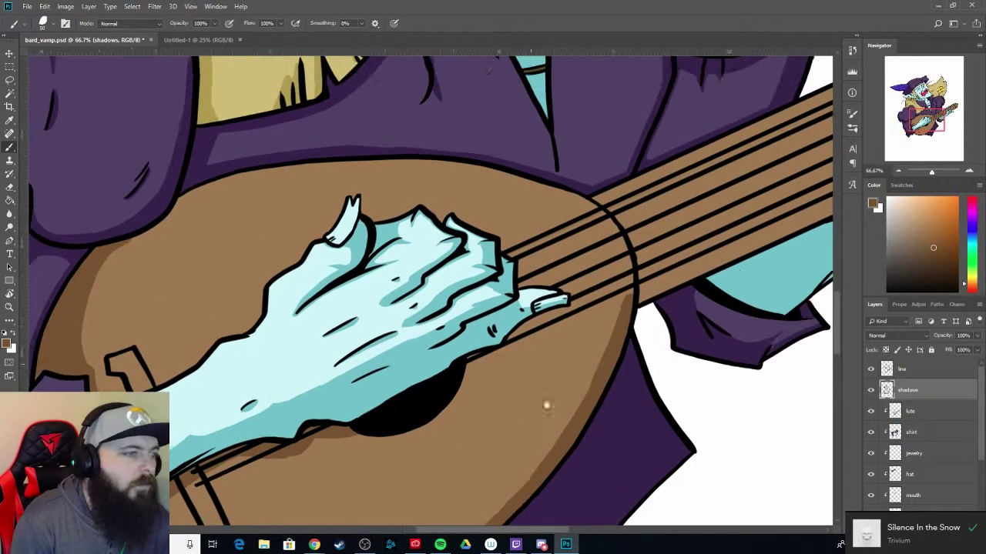
- Shade along the lute neck and the headstock with darker brown
{"action": "mouse_move", "coordinate": [466, 370]}
{"action": "left_mouse_down"}
{"action": "mouse_move", "coordinate": [582, 306]}
{"action": "mouse_move", "coordinate": [402, 322]}
{"action": "left_mouse_up"}
{"action": "left_click_drag", "start_coordinate": [670, 212], "coordinate": [427, 327]}
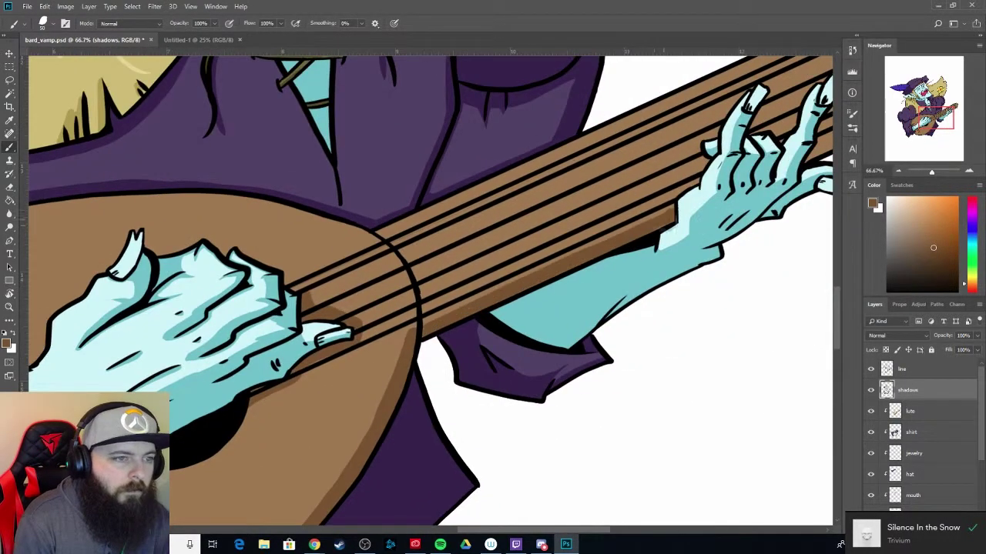
{"action": "left_click_drag", "start_coordinate": [705, 168], "coordinate": [666, 202]}
{"action": "left_click_drag", "start_coordinate": [666, 202], "coordinate": [547, 305]}
{"action": "mouse_move", "coordinate": [635, 242]}
{"action": "left_mouse_down"}
{"action": "mouse_move", "coordinate": [719, 262]}
{"action": "mouse_move", "coordinate": [781, 212]}
{"action": "mouse_move", "coordinate": [658, 293]}
{"action": "left_mouse_up"}
{"action": "mouse_move", "coordinate": [678, 266]}
{"action": "left_mouse_down"}
{"action": "mouse_move", "coordinate": [704, 225]}
{"action": "mouse_move", "coordinate": [693, 175]}
{"action": "left_mouse_up"}
{"action": "mouse_move", "coordinate": [631, 185]}
{"action": "left_mouse_down"}
{"action": "mouse_move", "coordinate": [670, 266]}
{"action": "mouse_move", "coordinate": [693, 246]}
{"action": "left_mouse_up"}
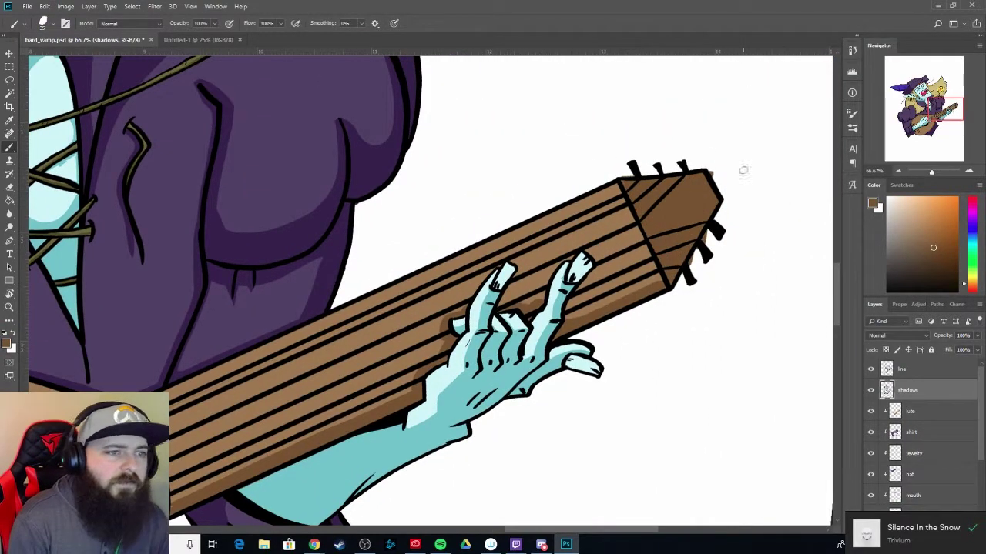
- Shade the left edge of the lower bridge piece and zoom out to the whole character
{"action": "left_click_drag", "start_coordinate": [604, 357], "coordinate": [748, 246]}
{"action": "mouse_move", "coordinate": [209, 383]}
{"action": "left_mouse_down"}
{"action": "mouse_move", "coordinate": [518, 305]}
{"action": "mouse_move", "coordinate": [575, 217]}
{"action": "left_mouse_up"}
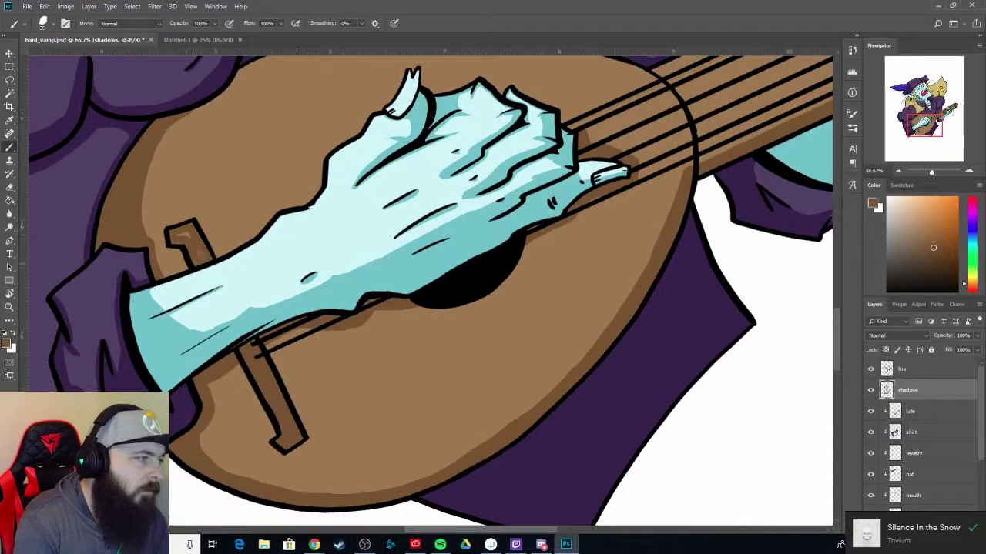
{"action": "left_click_drag", "start_coordinate": [238, 350], "coordinate": [283, 434]}
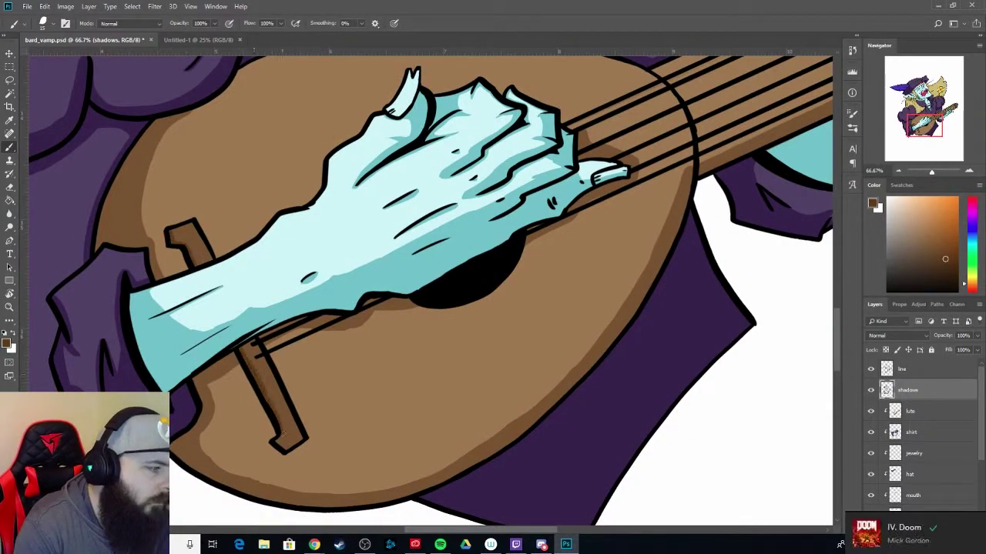
{"action": "key", "text": "ctrl+minus"}
- Reset the view rotation and add a new layer beneath the character
{"action": "key", "text": "ctrl+minus"}
{"action": "key", "text": "ctrl+minus"}
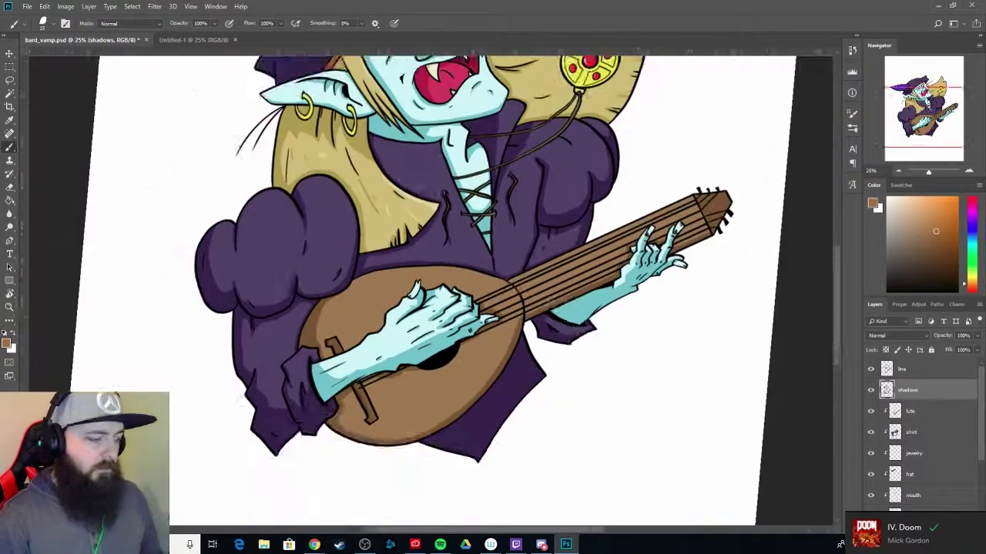
{"action": "key", "text": "ctrl+minus"}
{"action": "key", "text": "r"}
{"action": "key", "text": "ctrl+minus"}
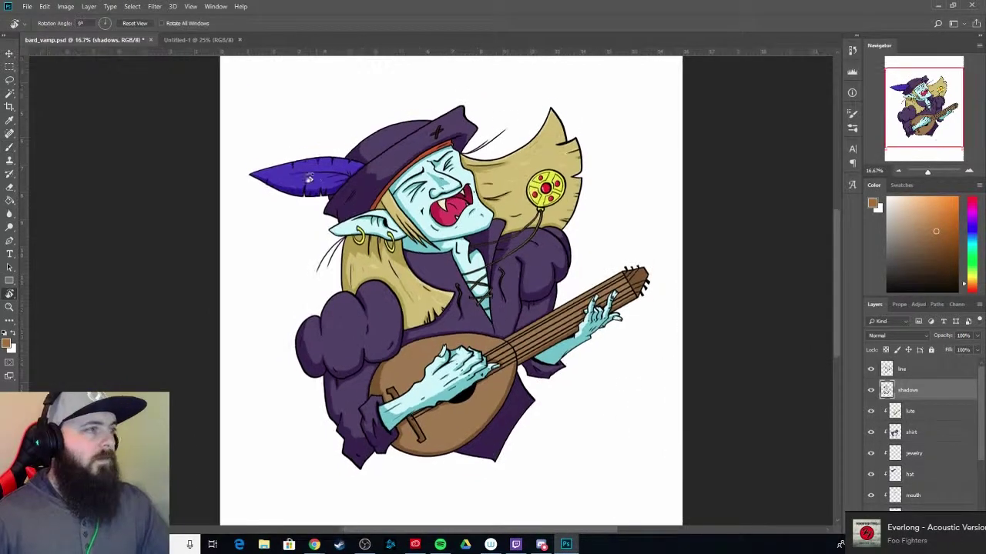
{"action": "key", "text": "Escape"}
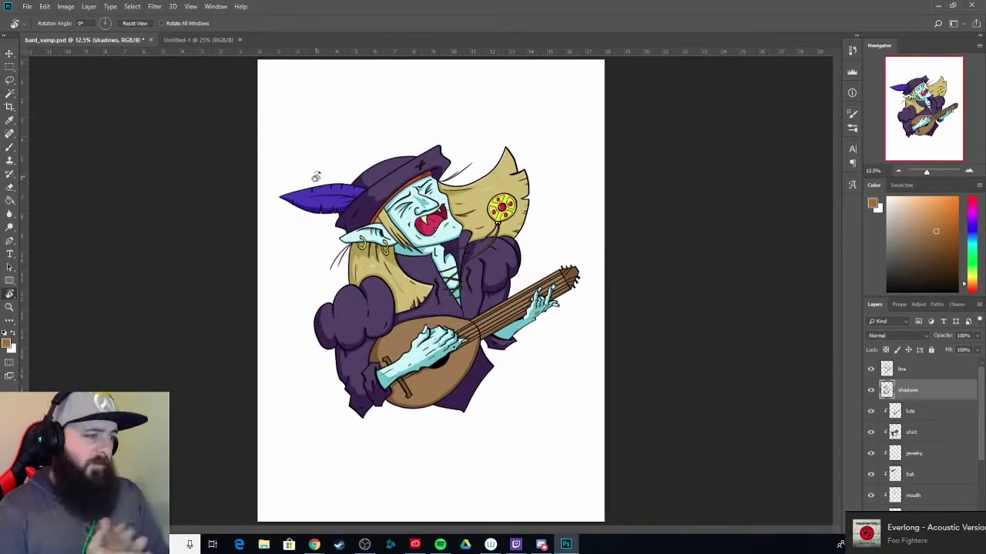
{"action": "left_click_drag", "start_coordinate": [9, 200], "coordinate": [46, 202]}
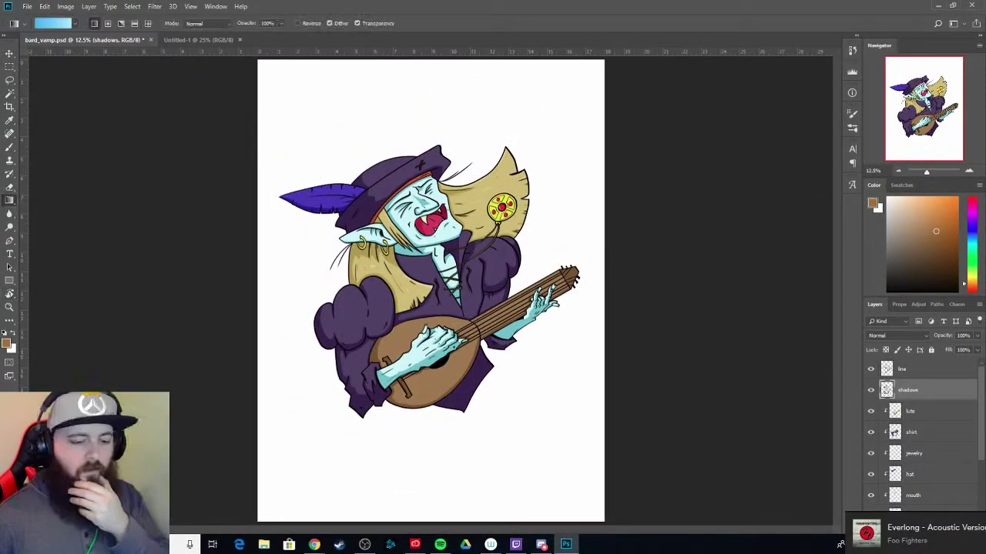
{"action": "key", "text": "ctrl+shift+alt+n"}
{"action": "left_click_drag", "start_coordinate": [982, 399], "coordinate": [982, 472]}
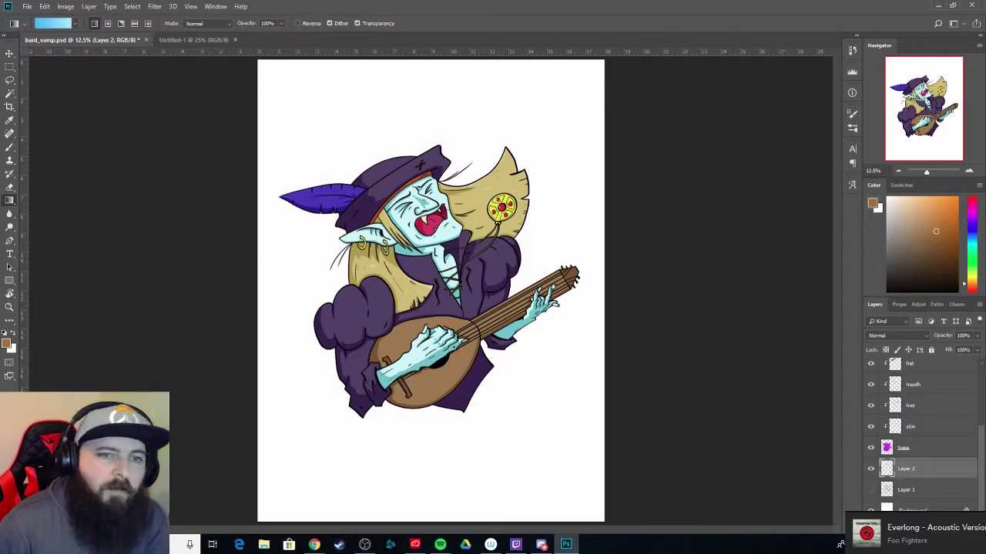
- Fill the new layer with a red-to-near-black gradient set in the Gradient Editor
{"action": "left_click", "coordinate": [971, 290]}
{"action": "left_click", "coordinate": [75, 23]}
{"action": "double_click", "coordinate": [830, 269]}
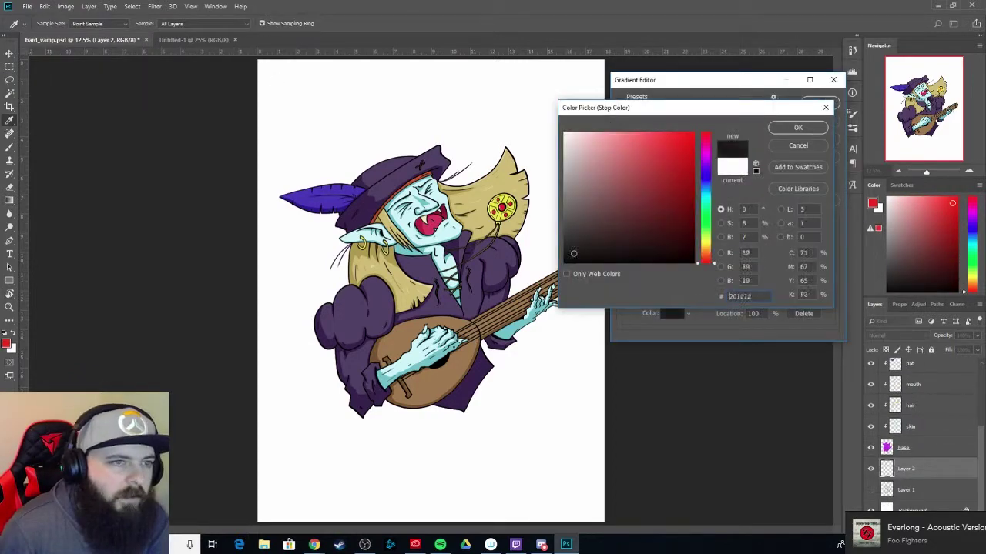
{"action": "left_click", "coordinate": [796, 128]}
{"action": "left_click", "coordinate": [820, 102]}
{"action": "left_click_drag", "start_coordinate": [516, 73], "coordinate": [519, 465]}
{"action": "left_click", "coordinate": [314, 545]}
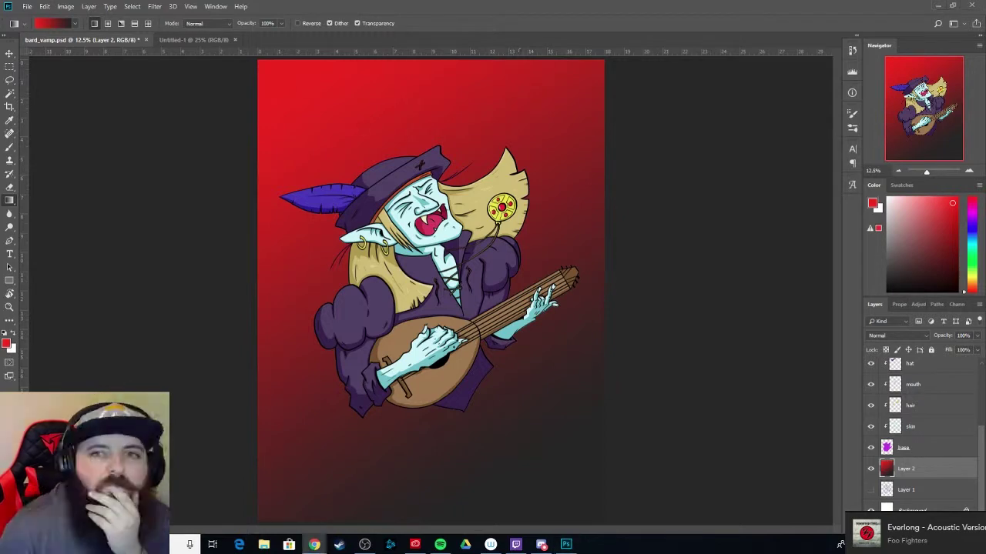